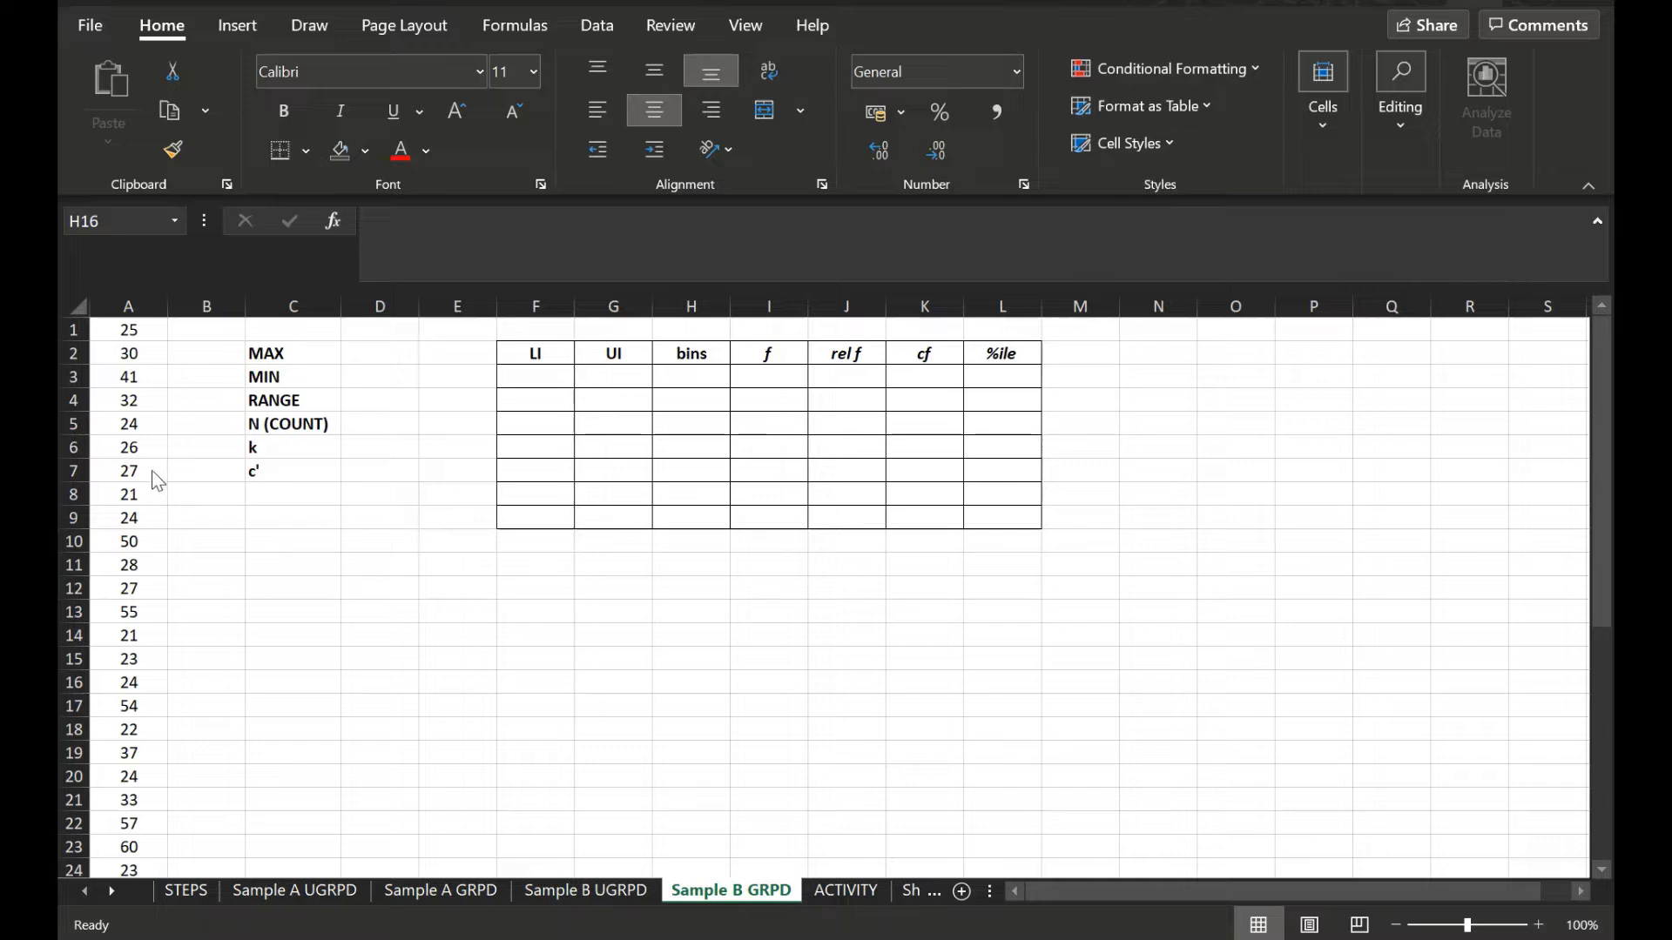
Step: Begin a MAX formula in cell D2, beside the MAX label
{"action": "scroll", "coordinate": [153, 481], "scroll_direction": "down", "scroll_amount": 7}
{"action": "scroll", "coordinate": [185, 702], "scroll_direction": "up", "scroll_amount": 7}
{"action": "left_click", "coordinate": [383, 352]}
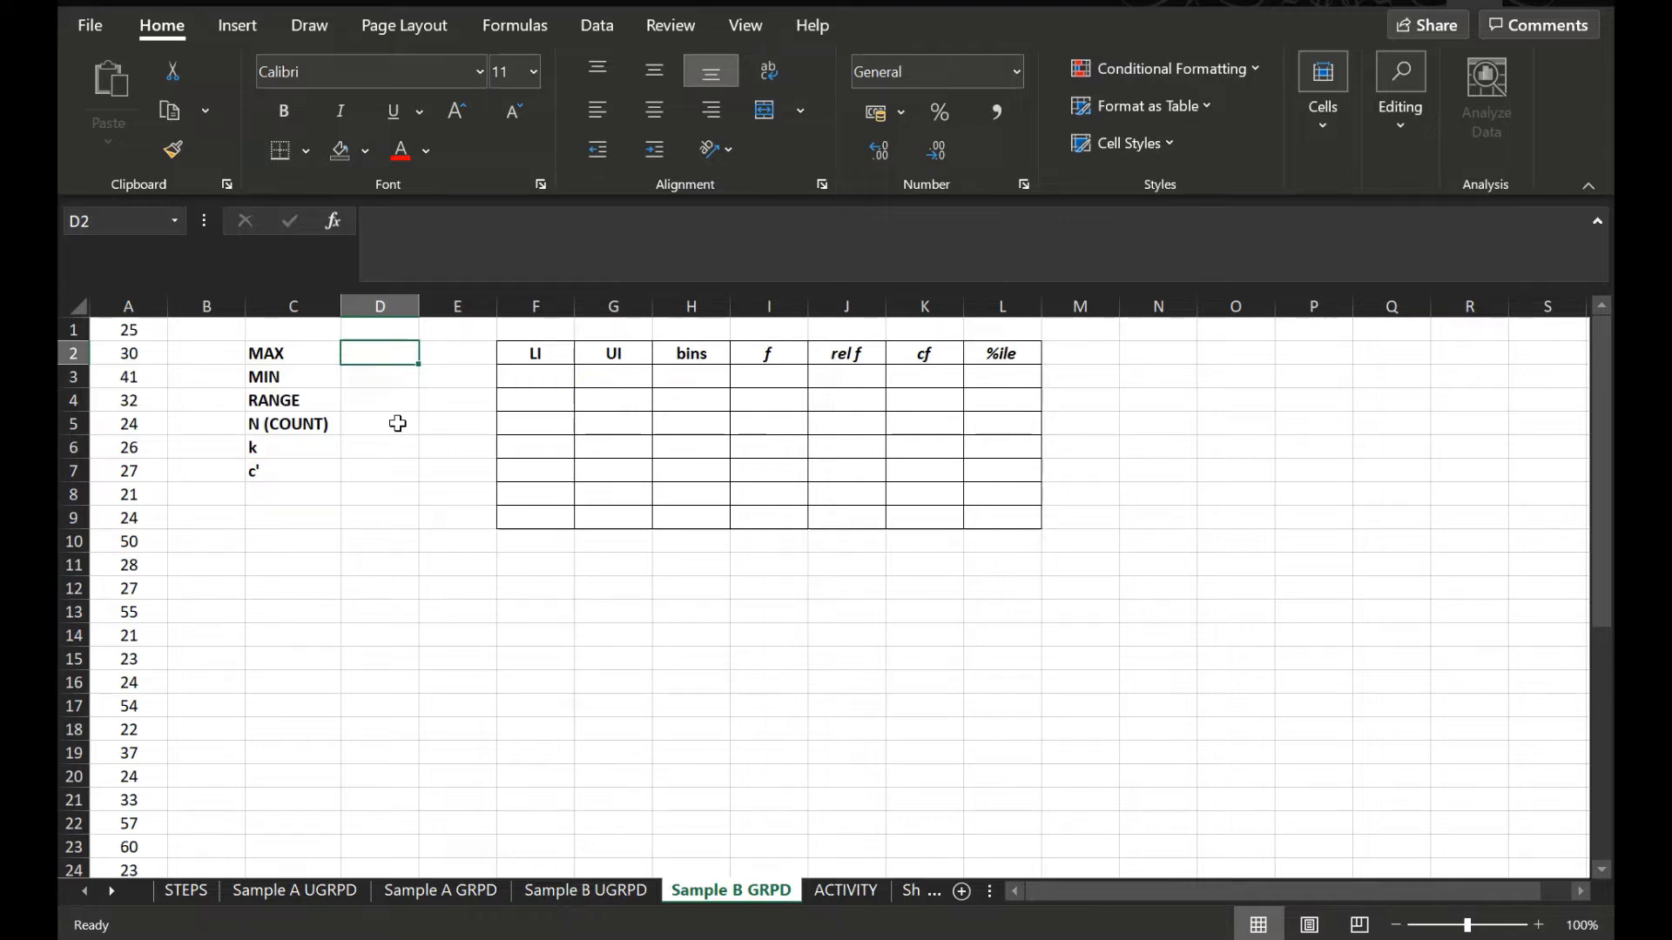
{"action": "type", "text": "=mAX"}
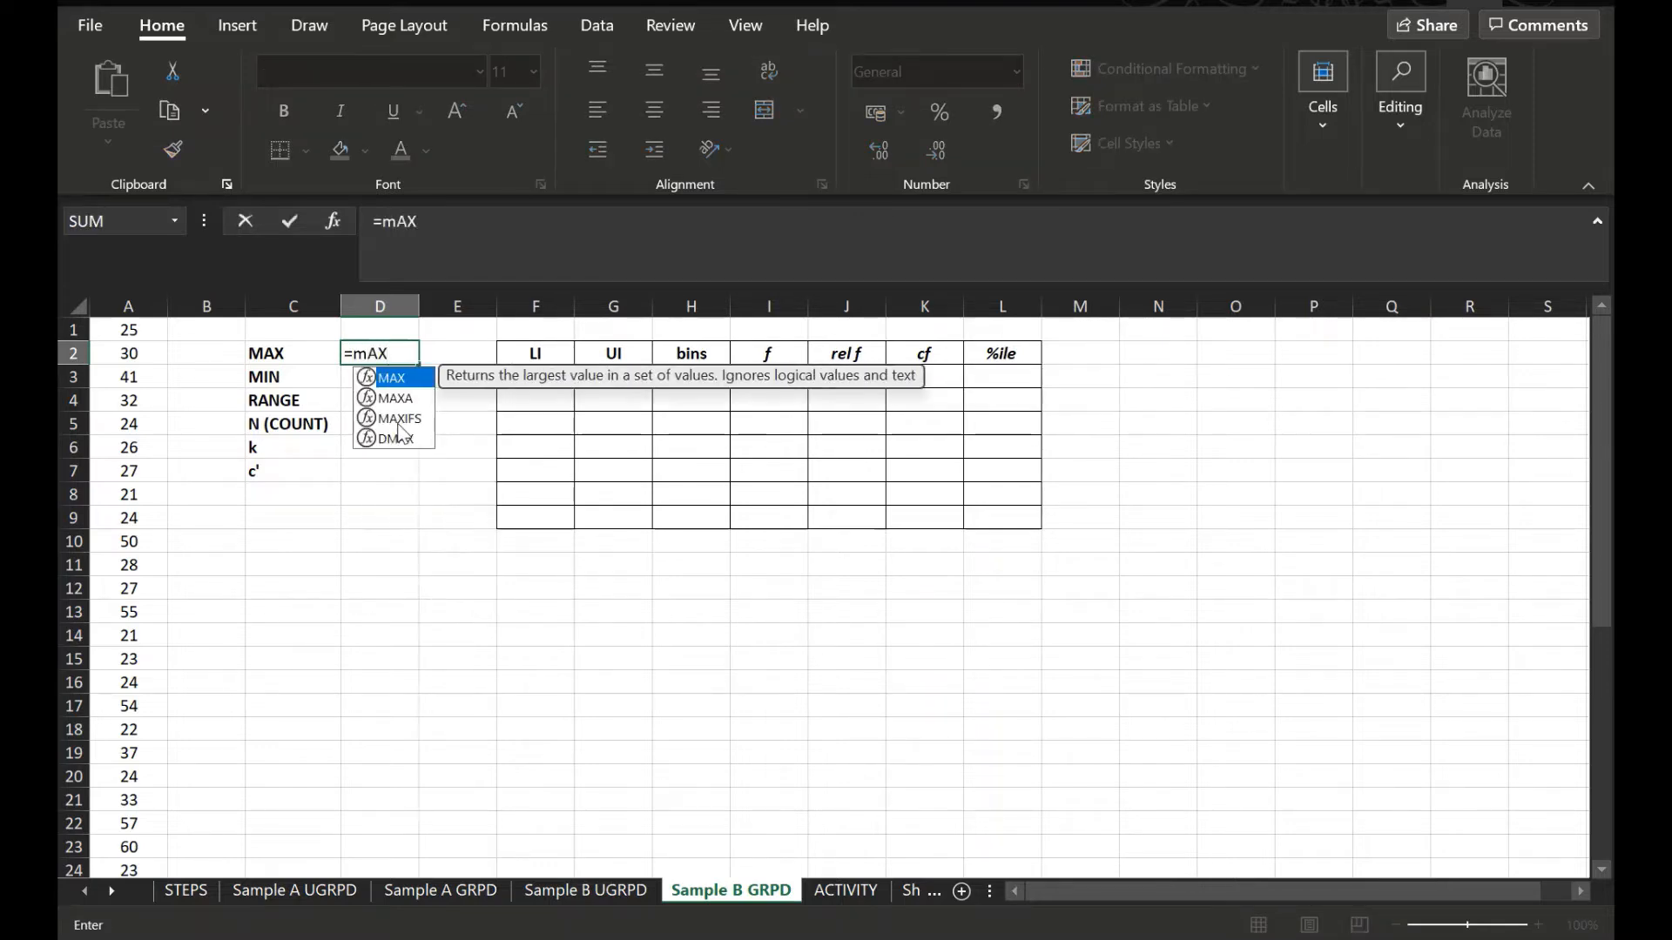
{"action": "key", "text": "BackSpace"}
{"action": "key", "text": "BackSpace"}
{"action": "key", "text": "BackSpace"}
{"action": "type", "text": "MA"}
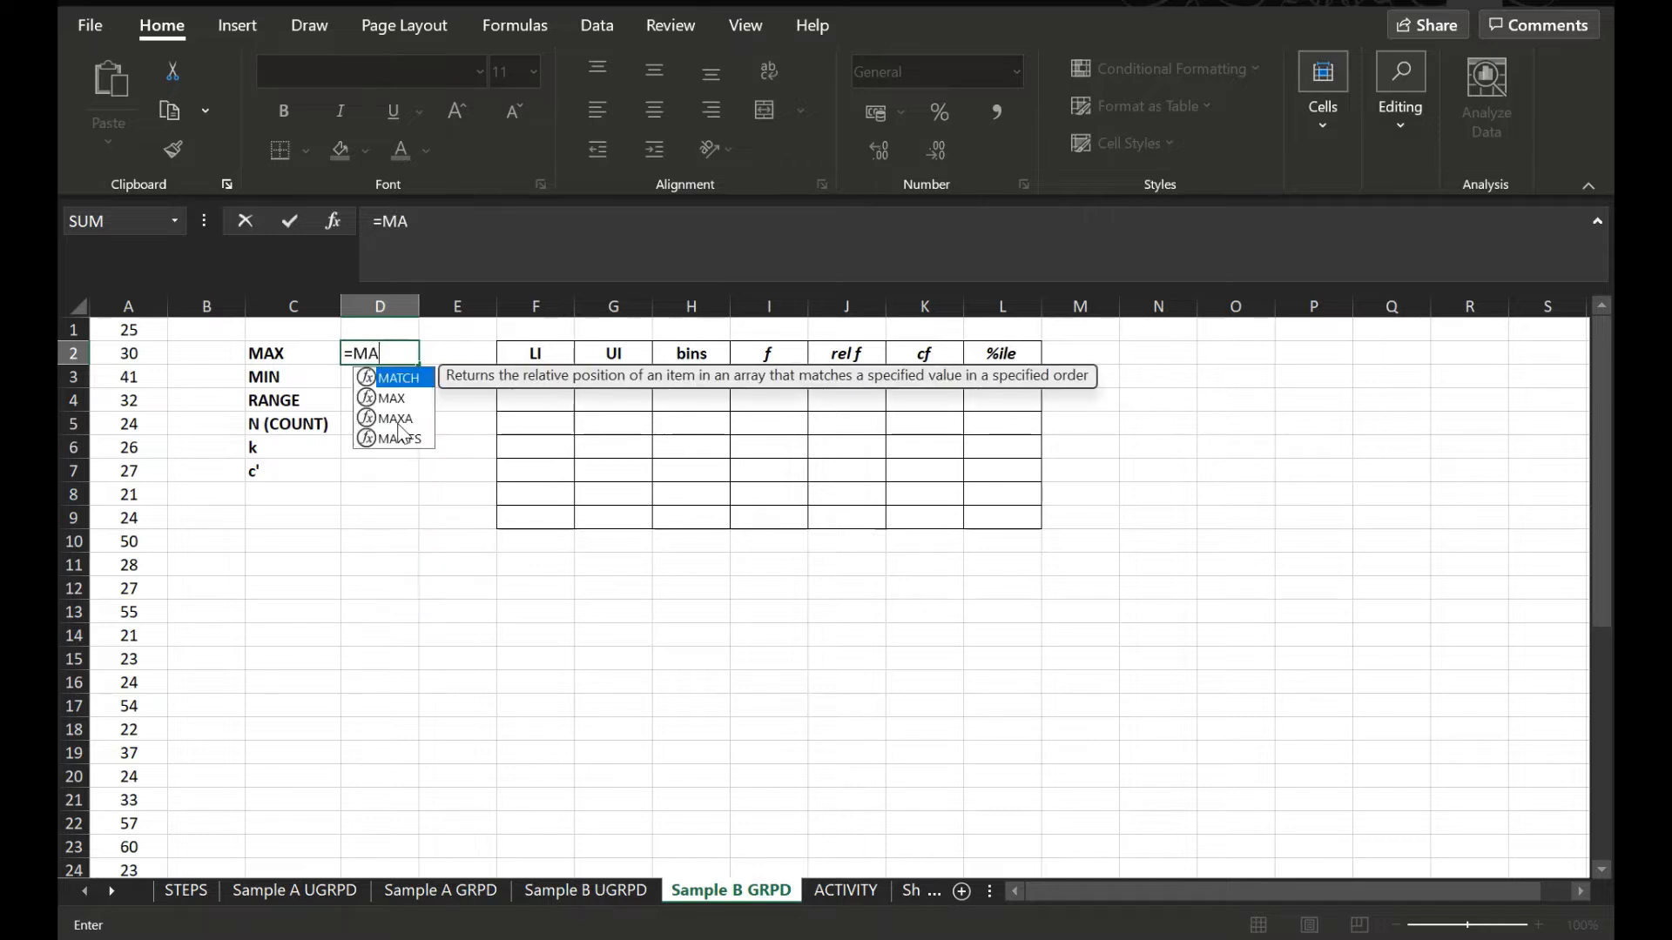
{"action": "type", "text": "X("}
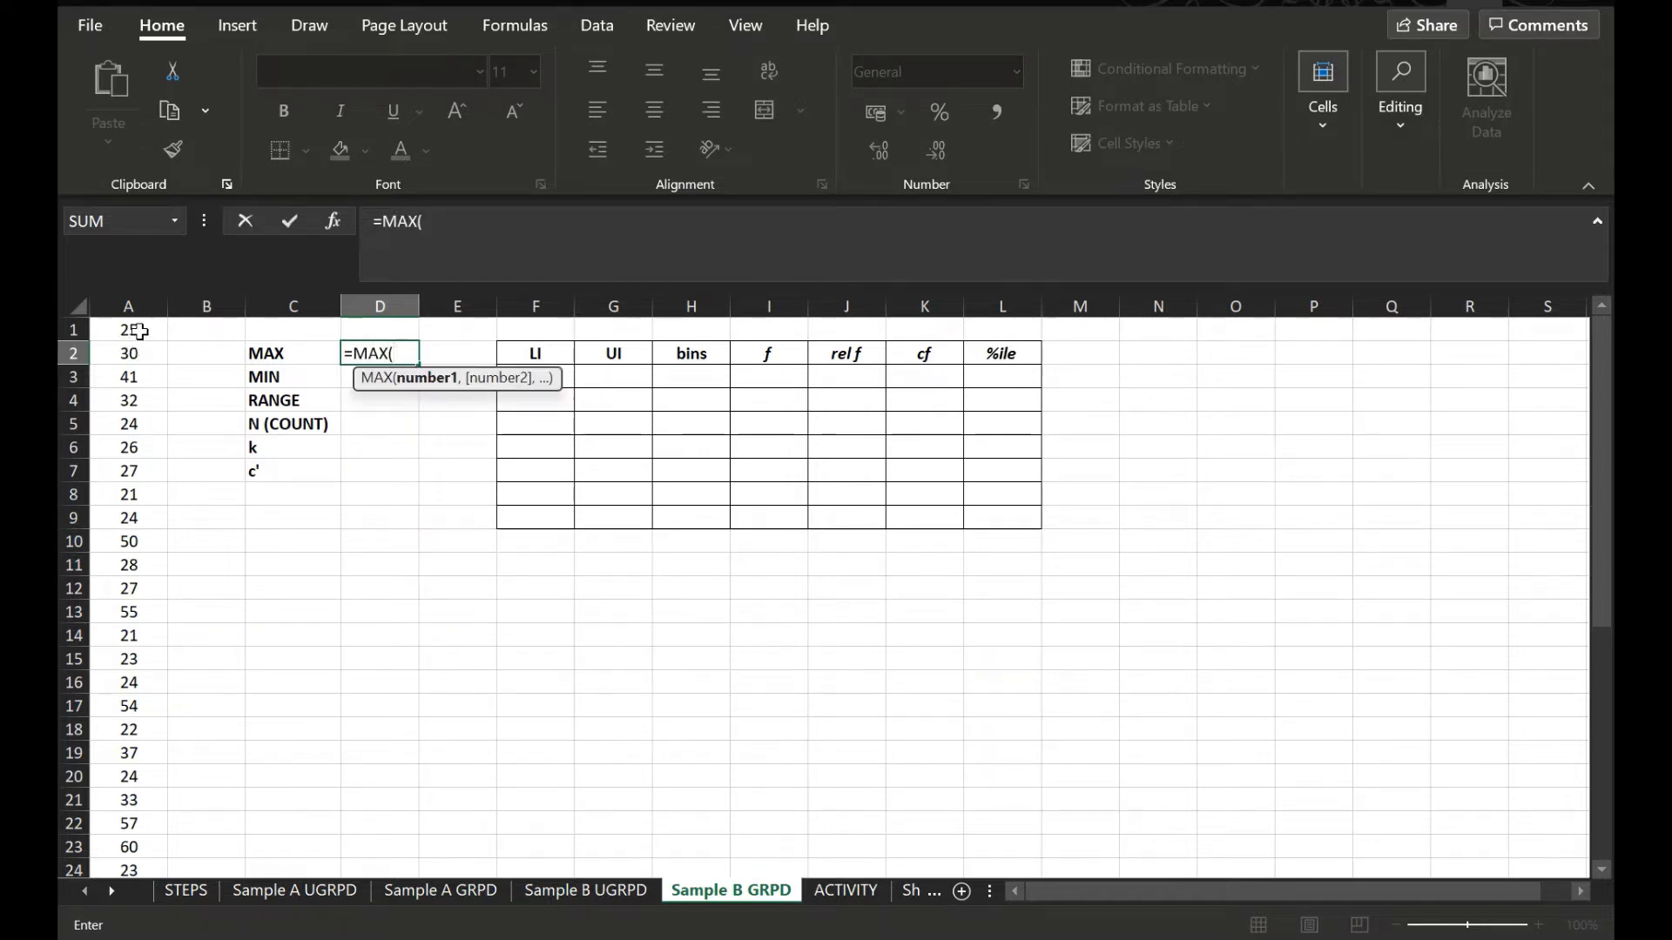
{"action": "left_click_drag", "start_coordinate": [128, 330], "coordinate": [130, 819]}
{"action": "scroll", "coordinate": [340, 601], "scroll_direction": "up", "scroll_amount": 6}
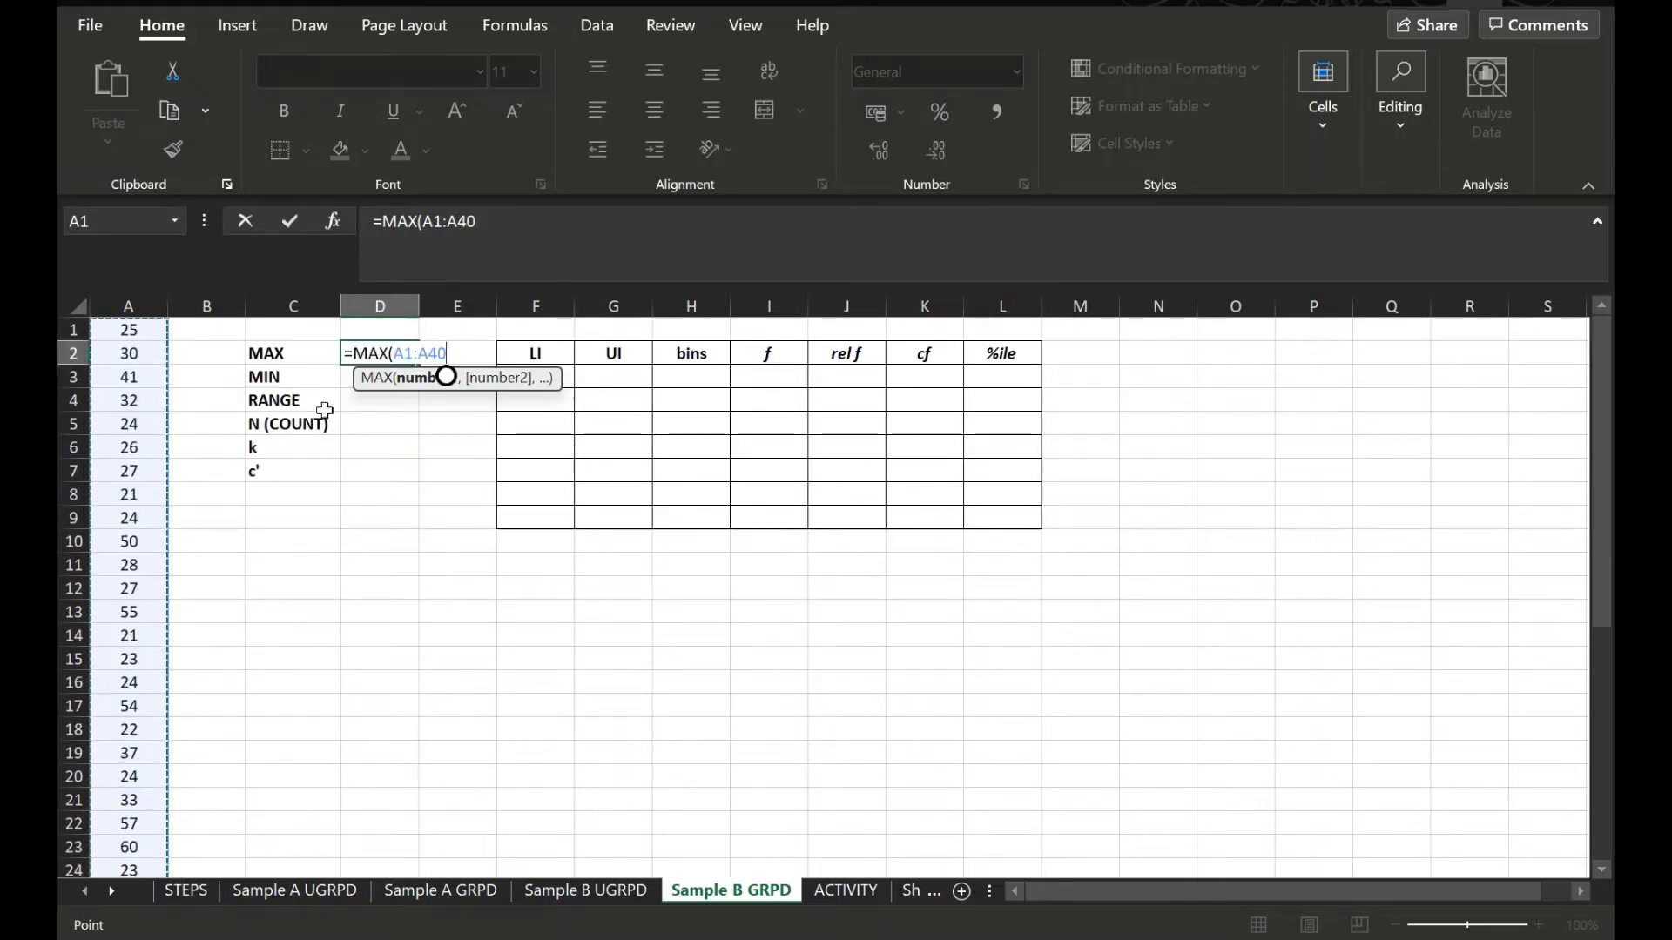
{"action": "key", "text": "BackSpace"}
{"action": "key", "text": "BackSpace"}
{"action": "key", "text": "BackSpace"}
{"action": "key", "text": "BackSpace"}
{"action": "key", "text": "BackSpace"}
{"action": "key", "text": "BackSpace"}
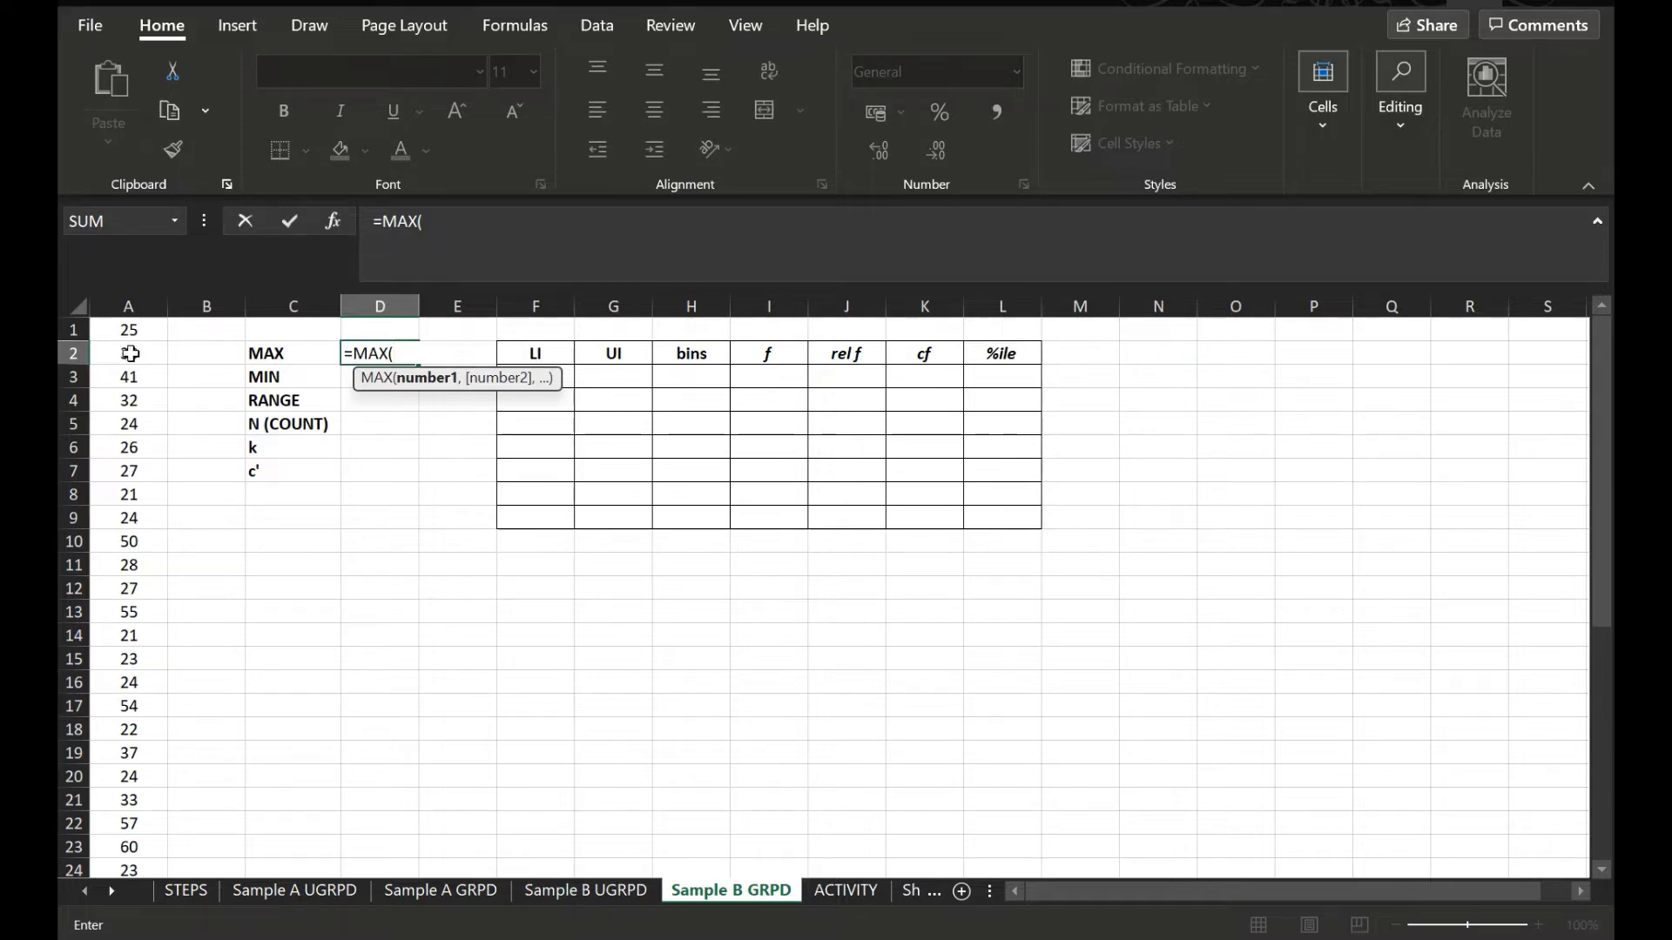
{"action": "scroll", "coordinate": [134, 669], "scroll_direction": "down", "scroll_amount": 3}
{"action": "scroll", "coordinate": [131, 755], "scroll_direction": "up", "scroll_amount": 3}
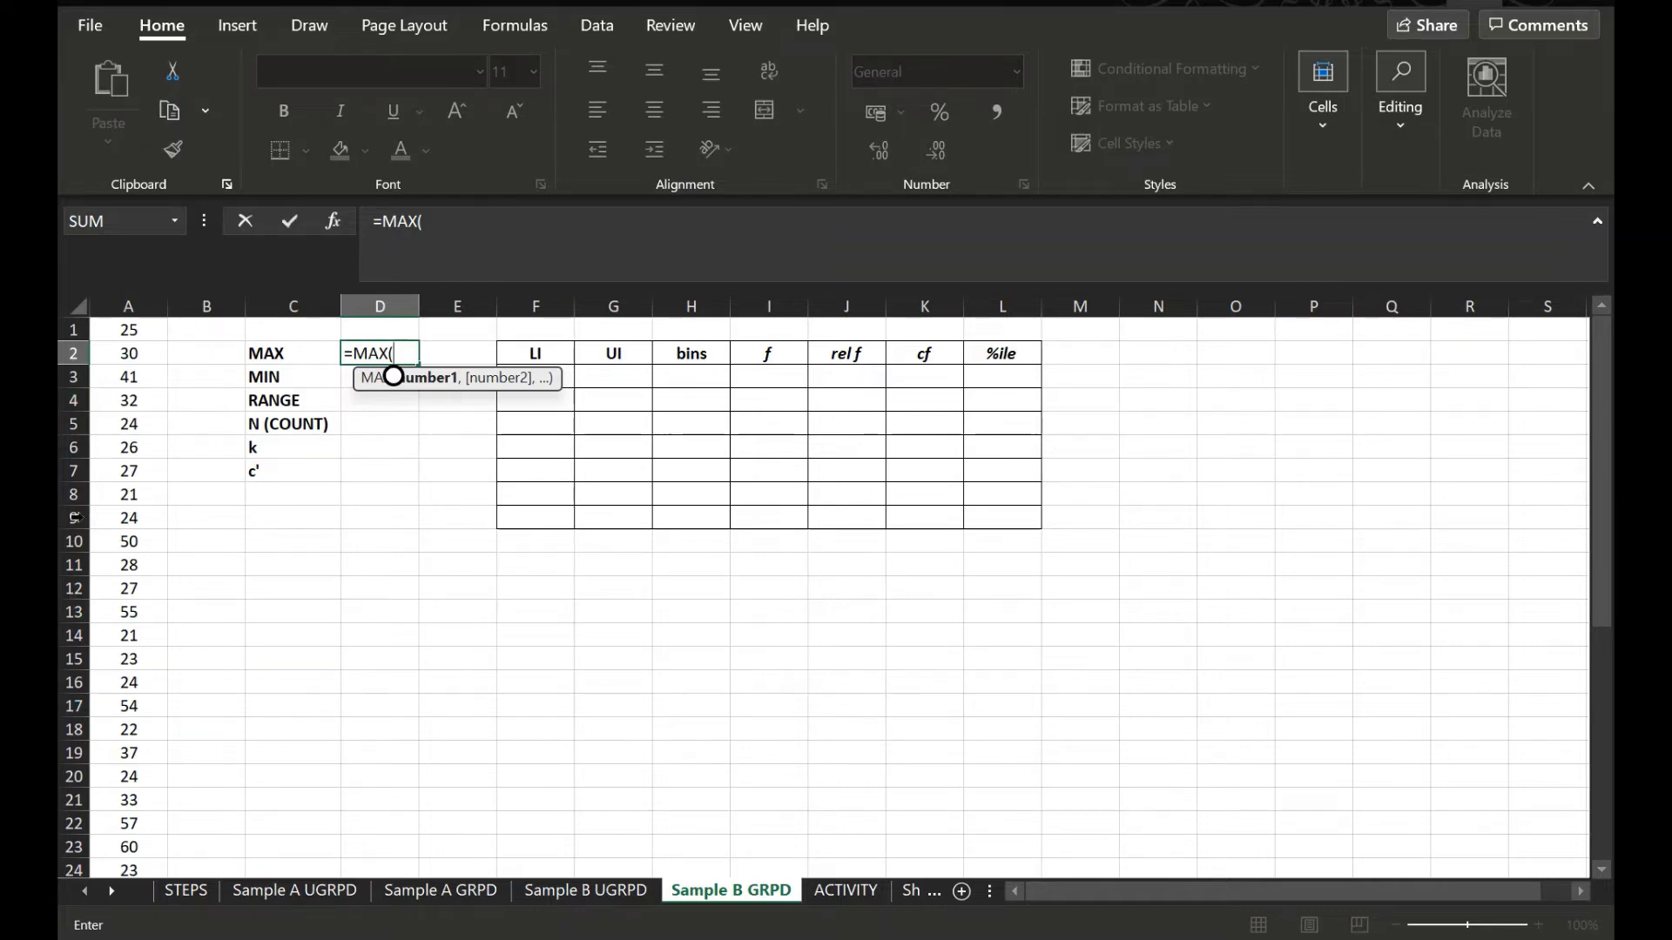
Step: Complete the MAX formula in D2 with the whole of column A as its range, =MAX(A:A)
{"action": "left_click", "coordinate": [133, 302]}
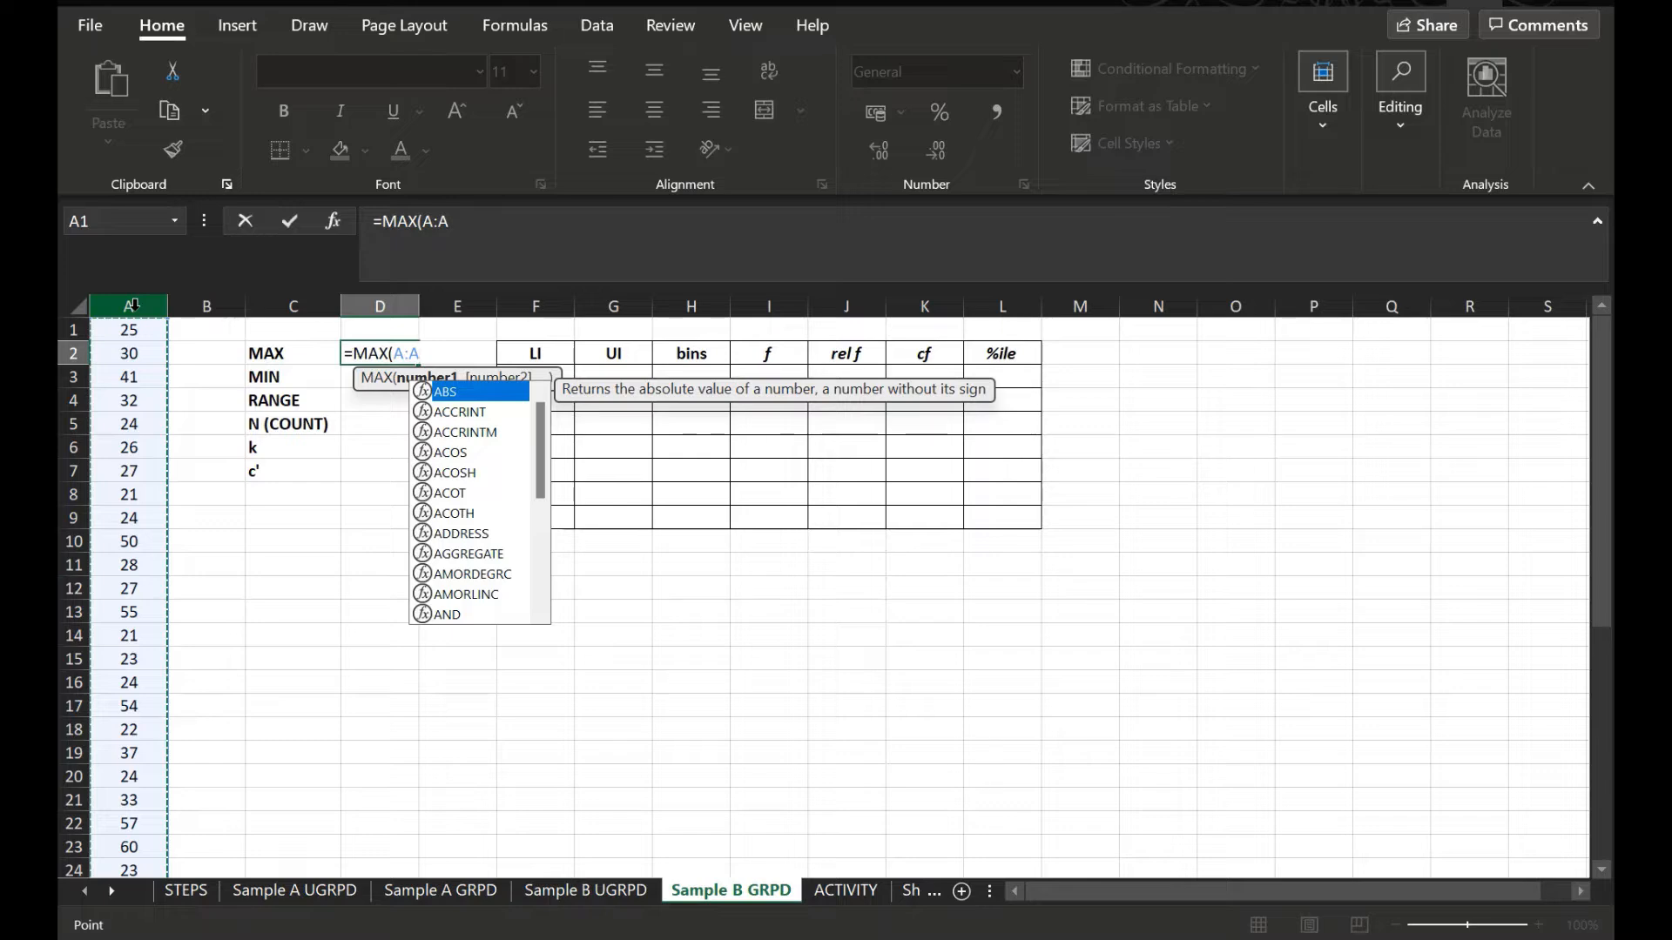
{"action": "type", "text": ")"}
{"action": "key", "text": "Return"}
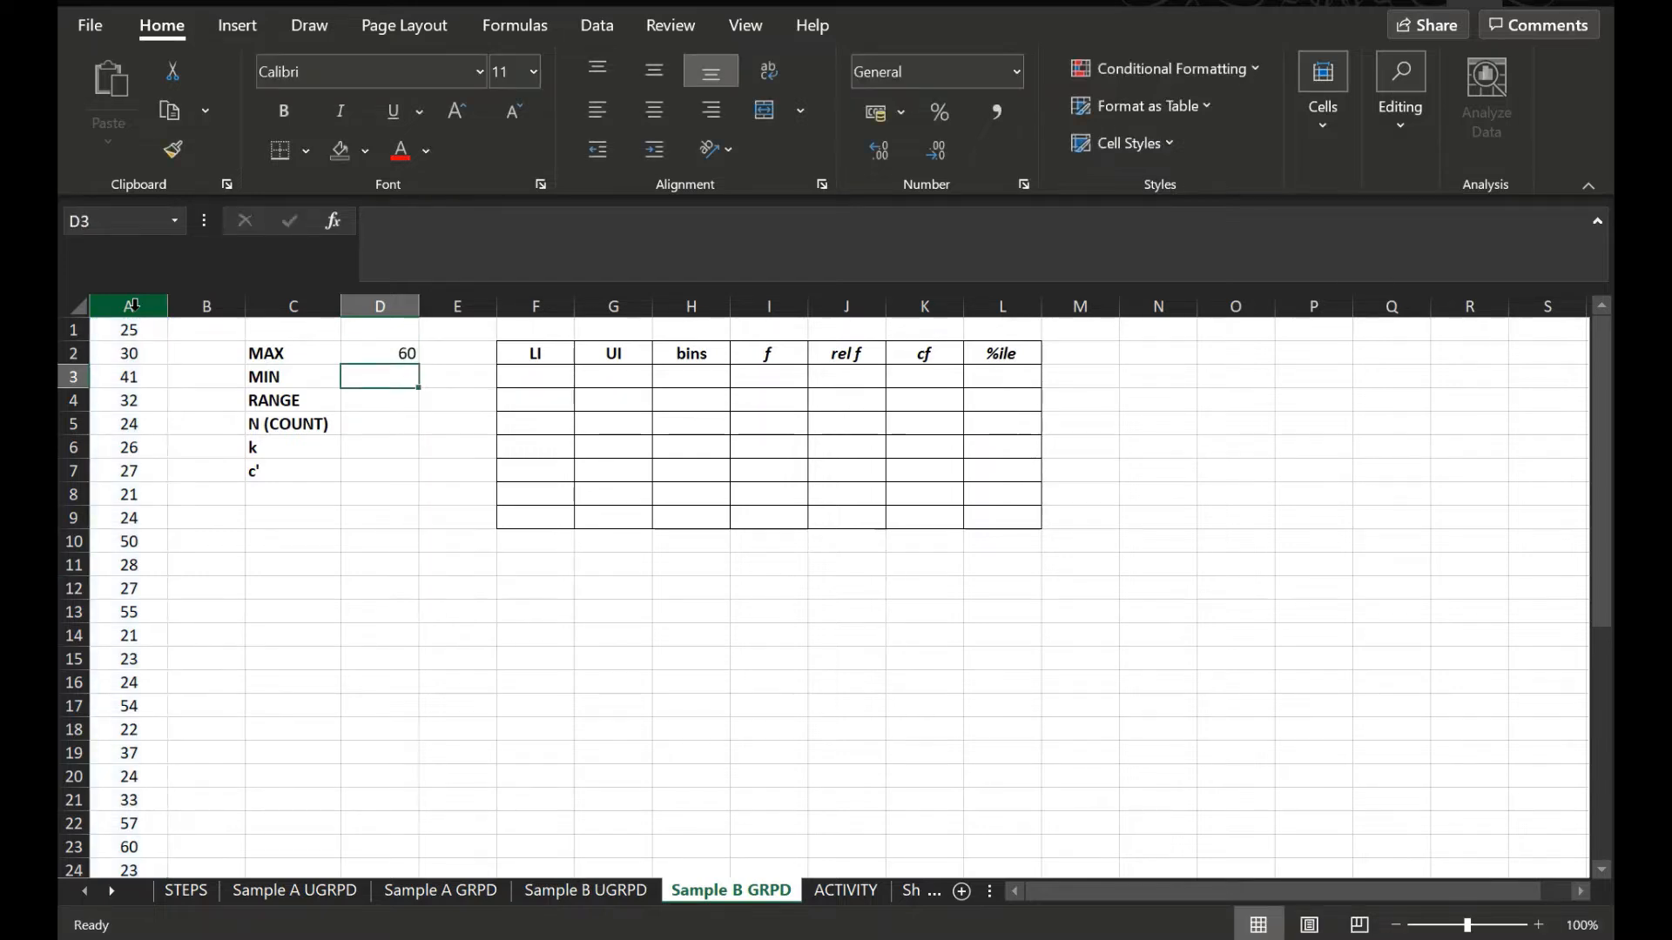
Step: Calculate the minimum of the whole of column A in cell D3 with =MIN(A:A)
{"action": "scroll", "coordinate": [150, 706], "scroll_direction": "down", "scroll_amount": 6}
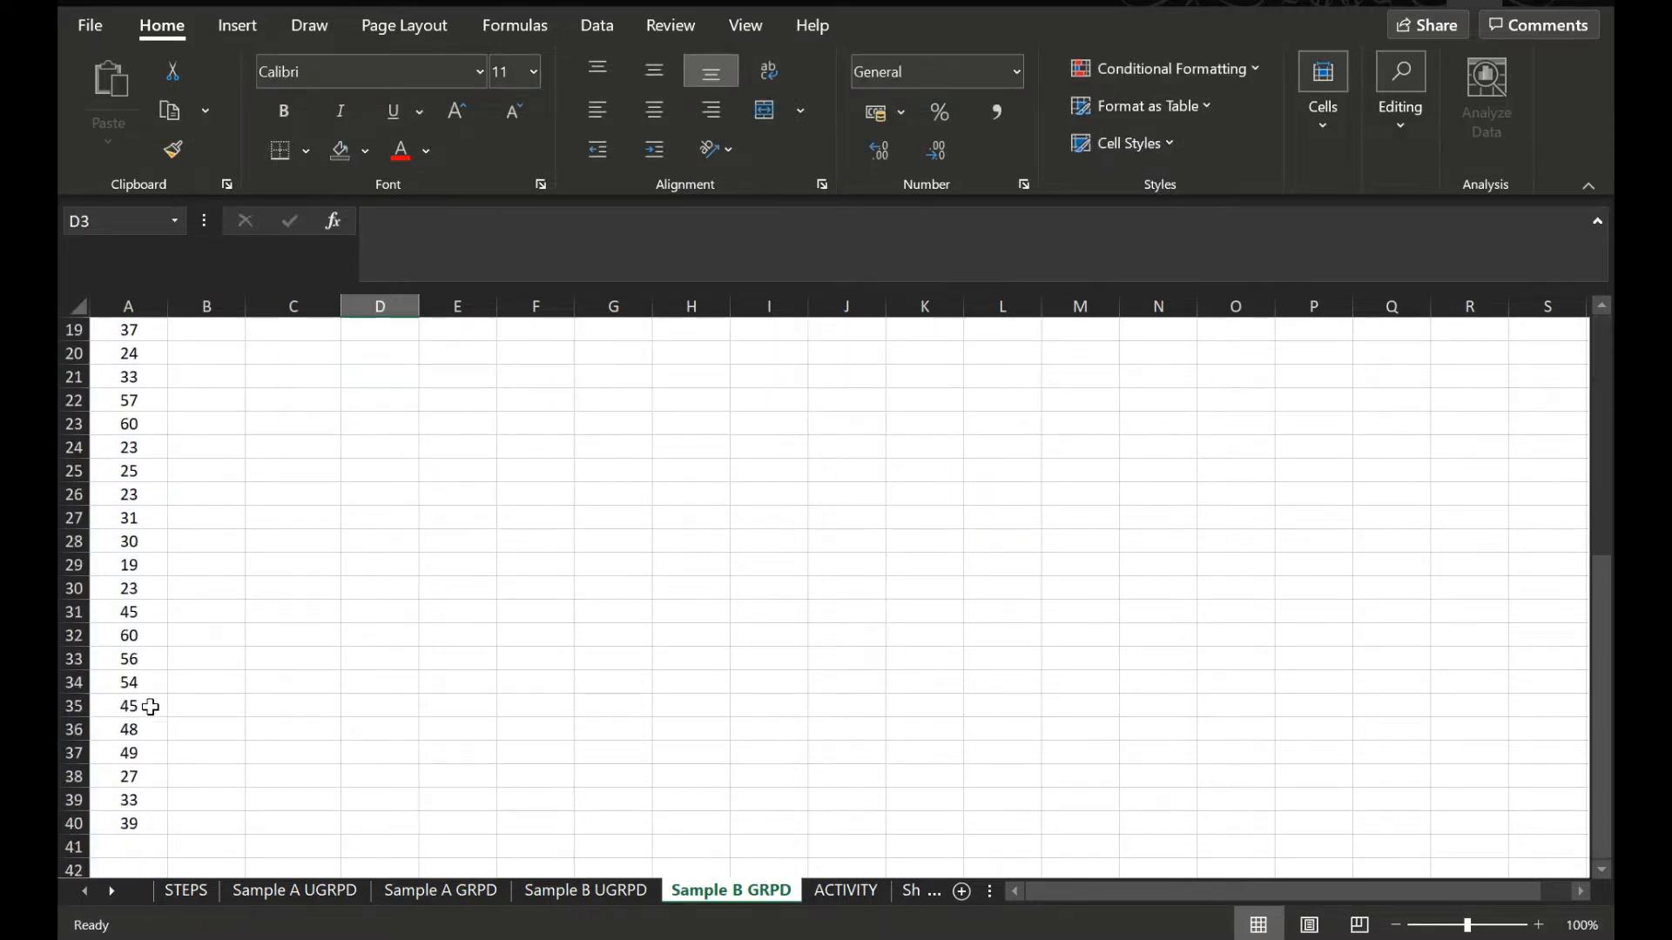
{"action": "scroll", "coordinate": [143, 735], "scroll_direction": "down", "scroll_amount": 2}
{"action": "scroll", "coordinate": [140, 740], "scroll_direction": "up", "scroll_amount": 8}
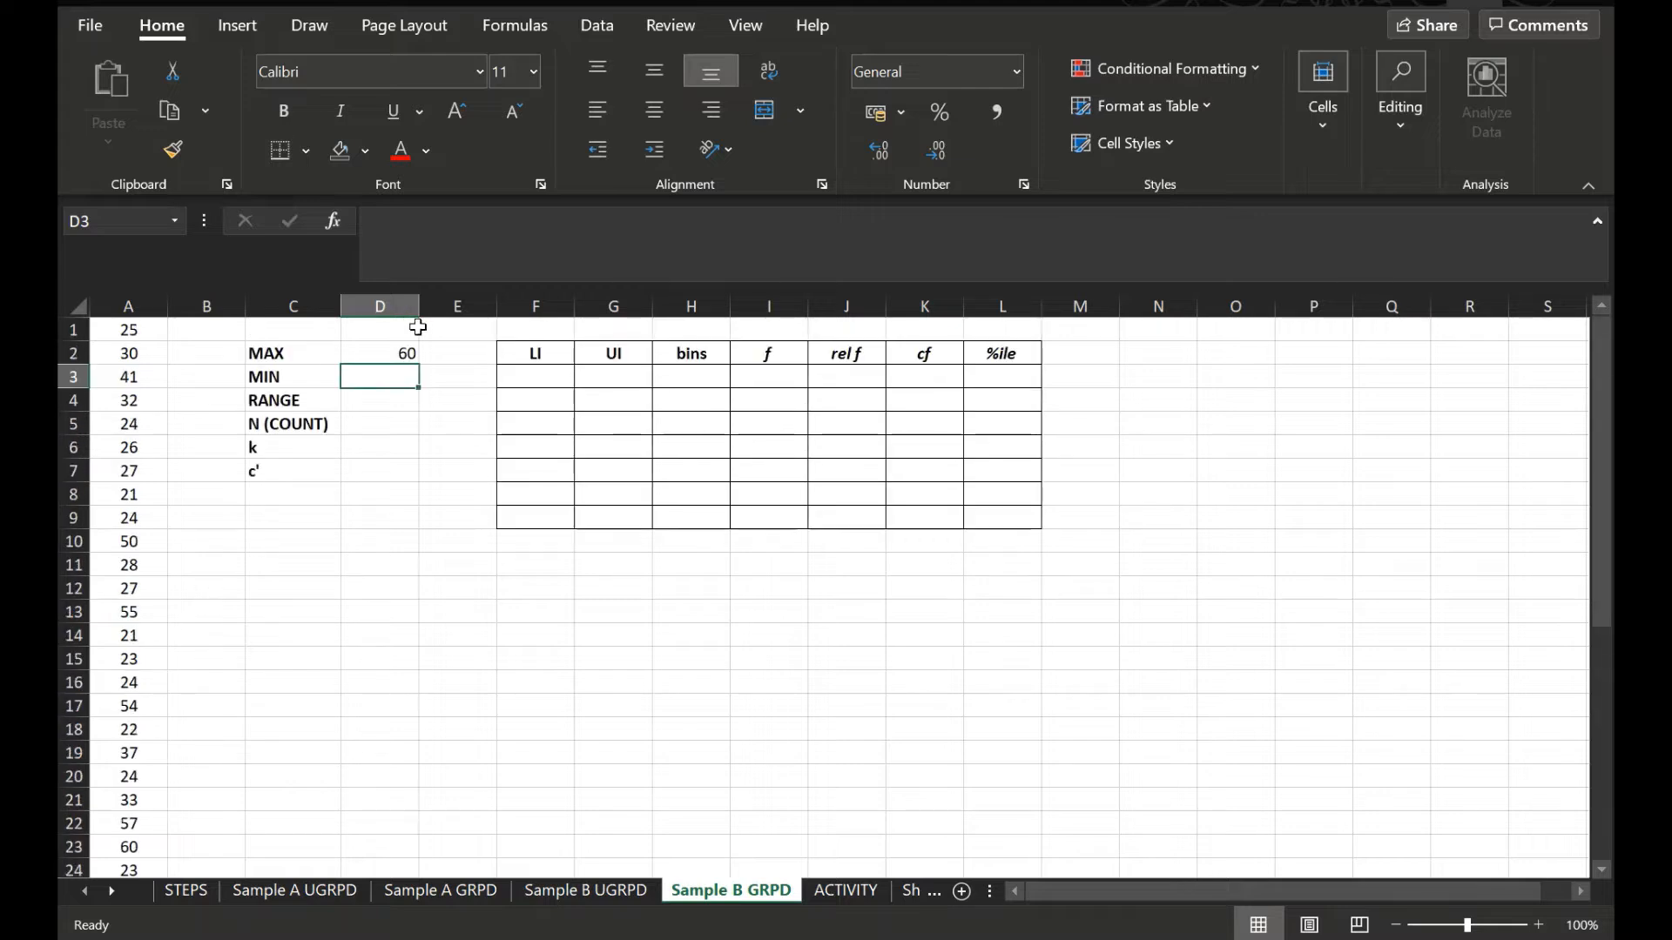
{"action": "type", "text": "=MIN"}
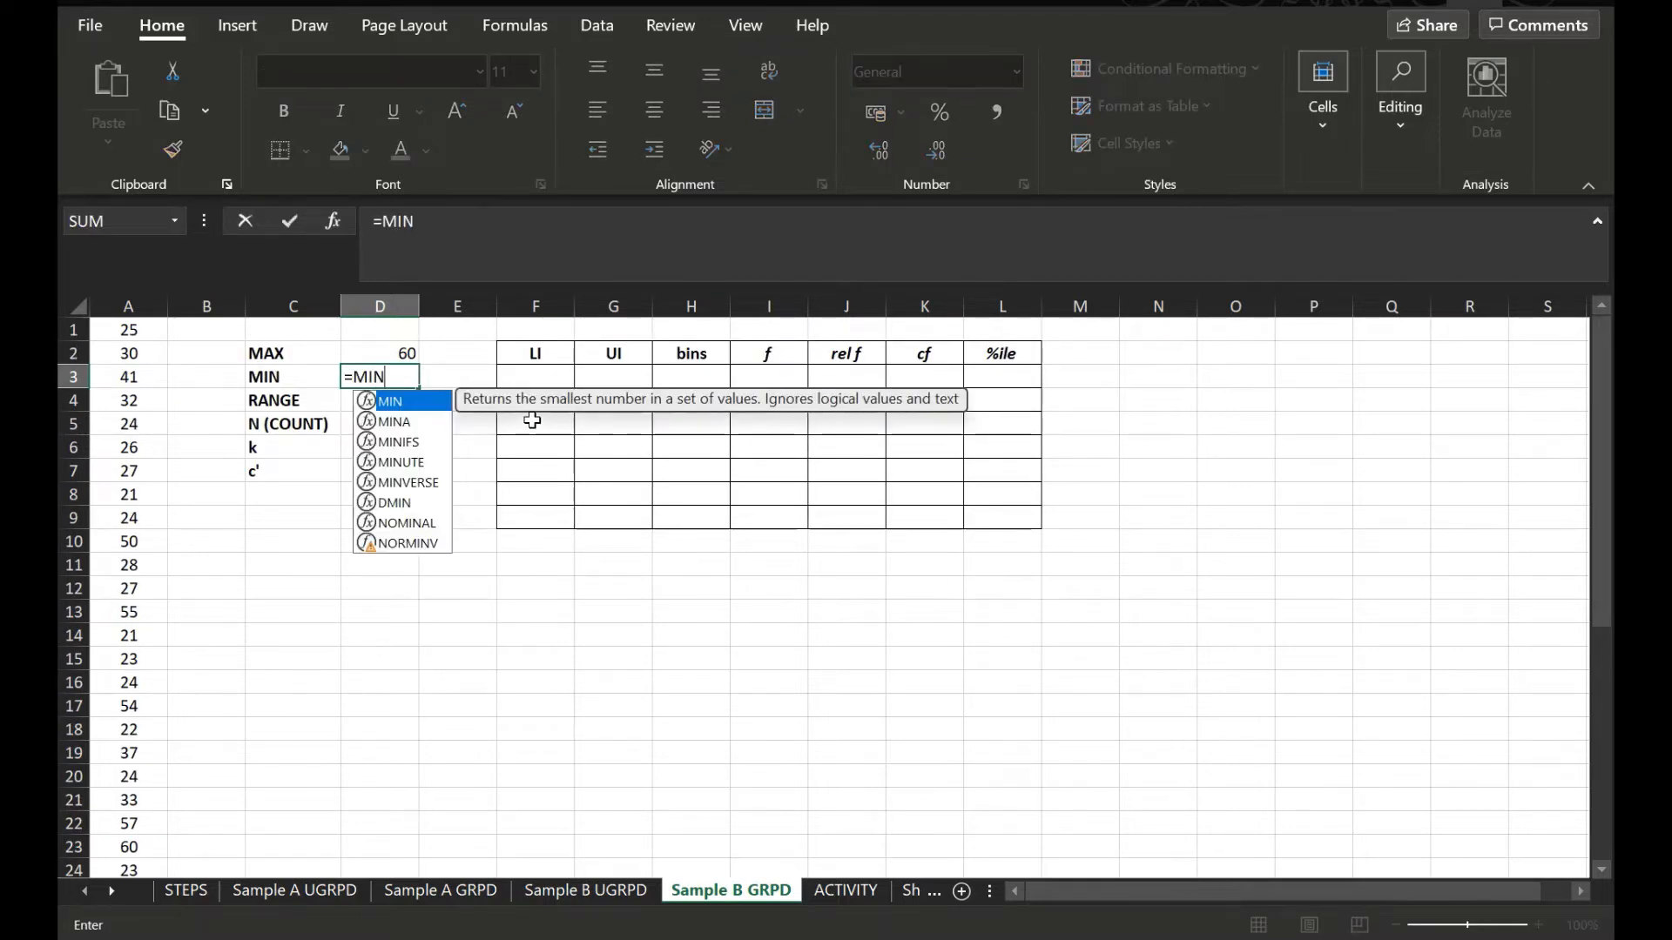
{"action": "type", "text": "("}
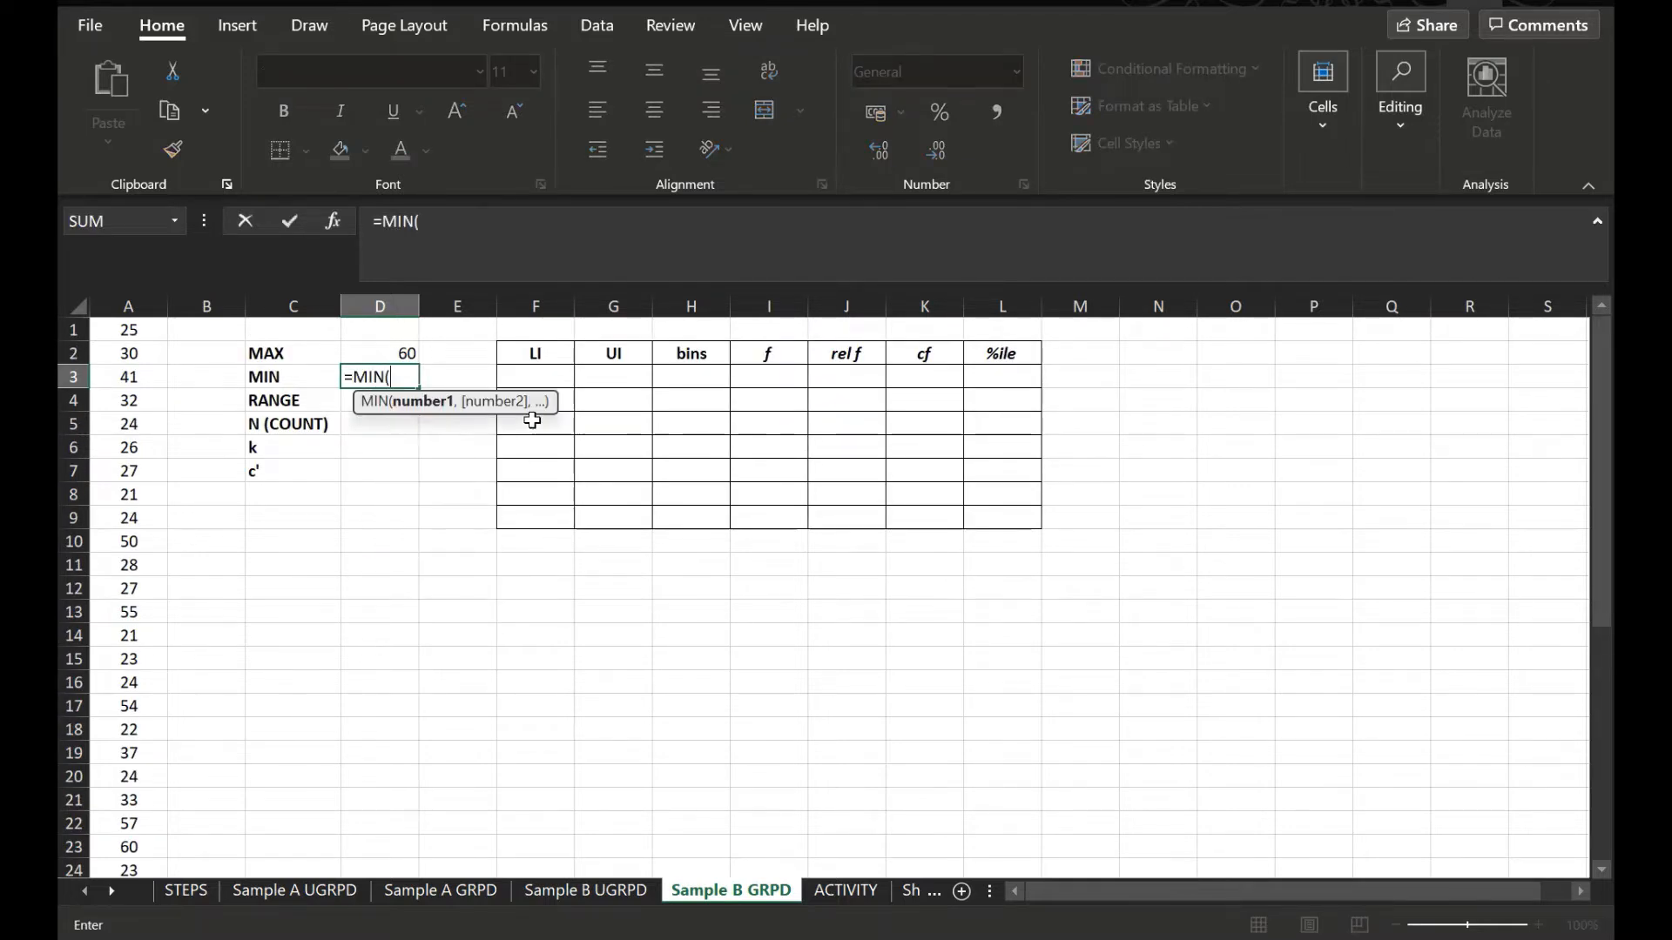
{"action": "left_click", "coordinate": [137, 298]}
{"action": "type", "text": ")"}
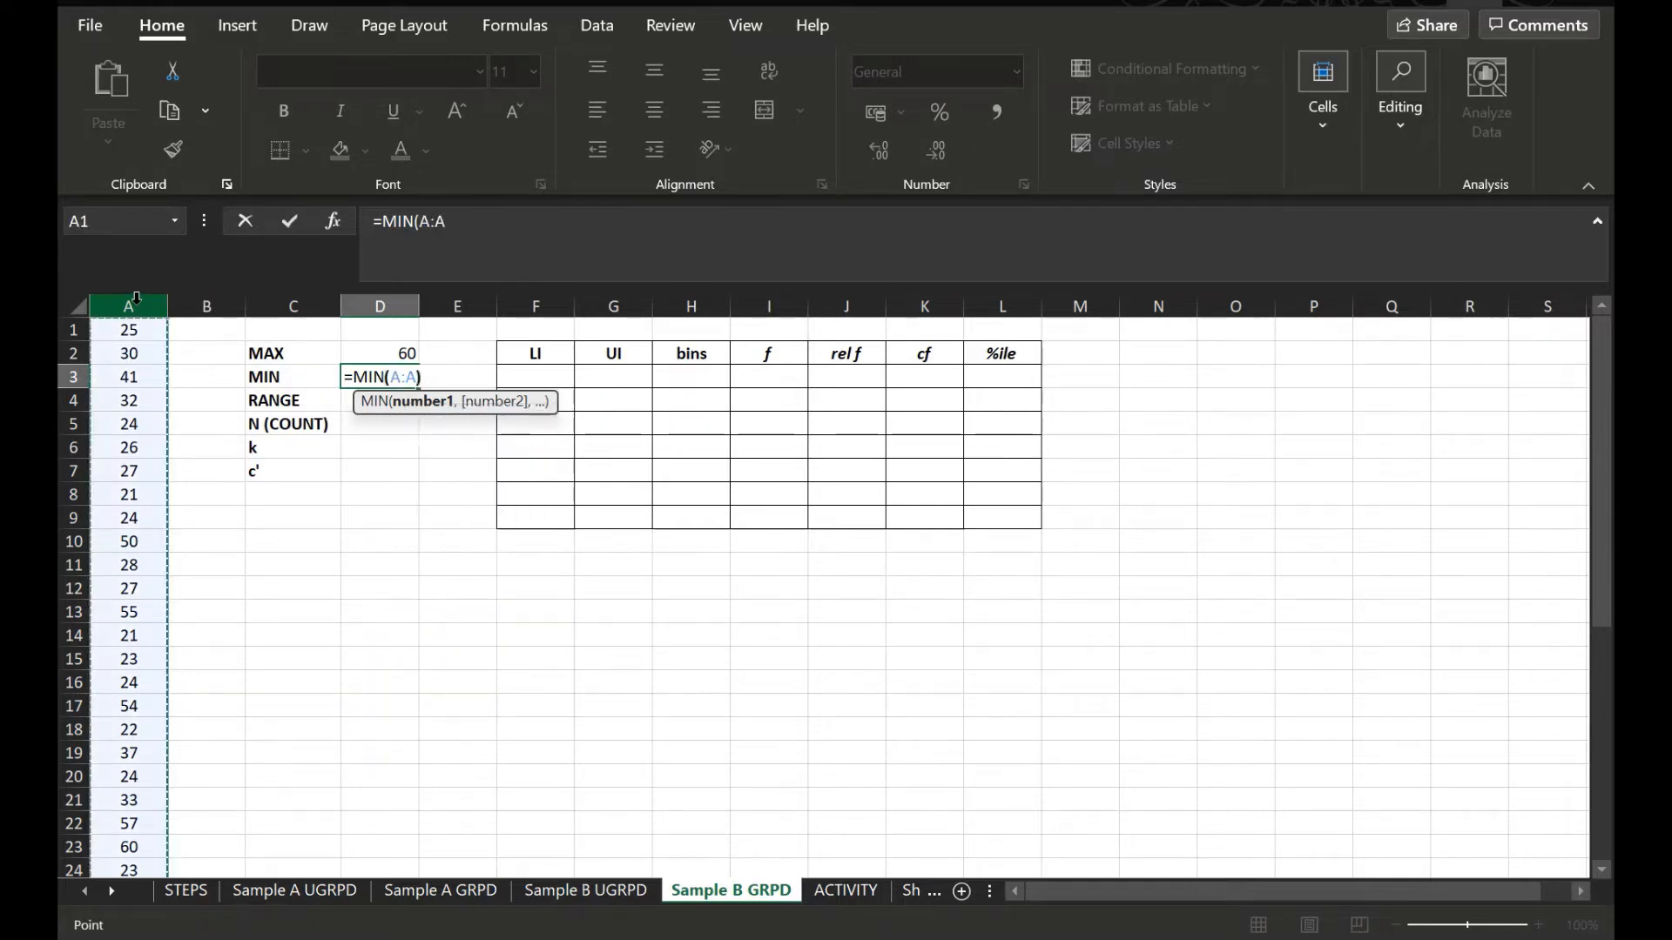
{"action": "key", "text": "Return"}
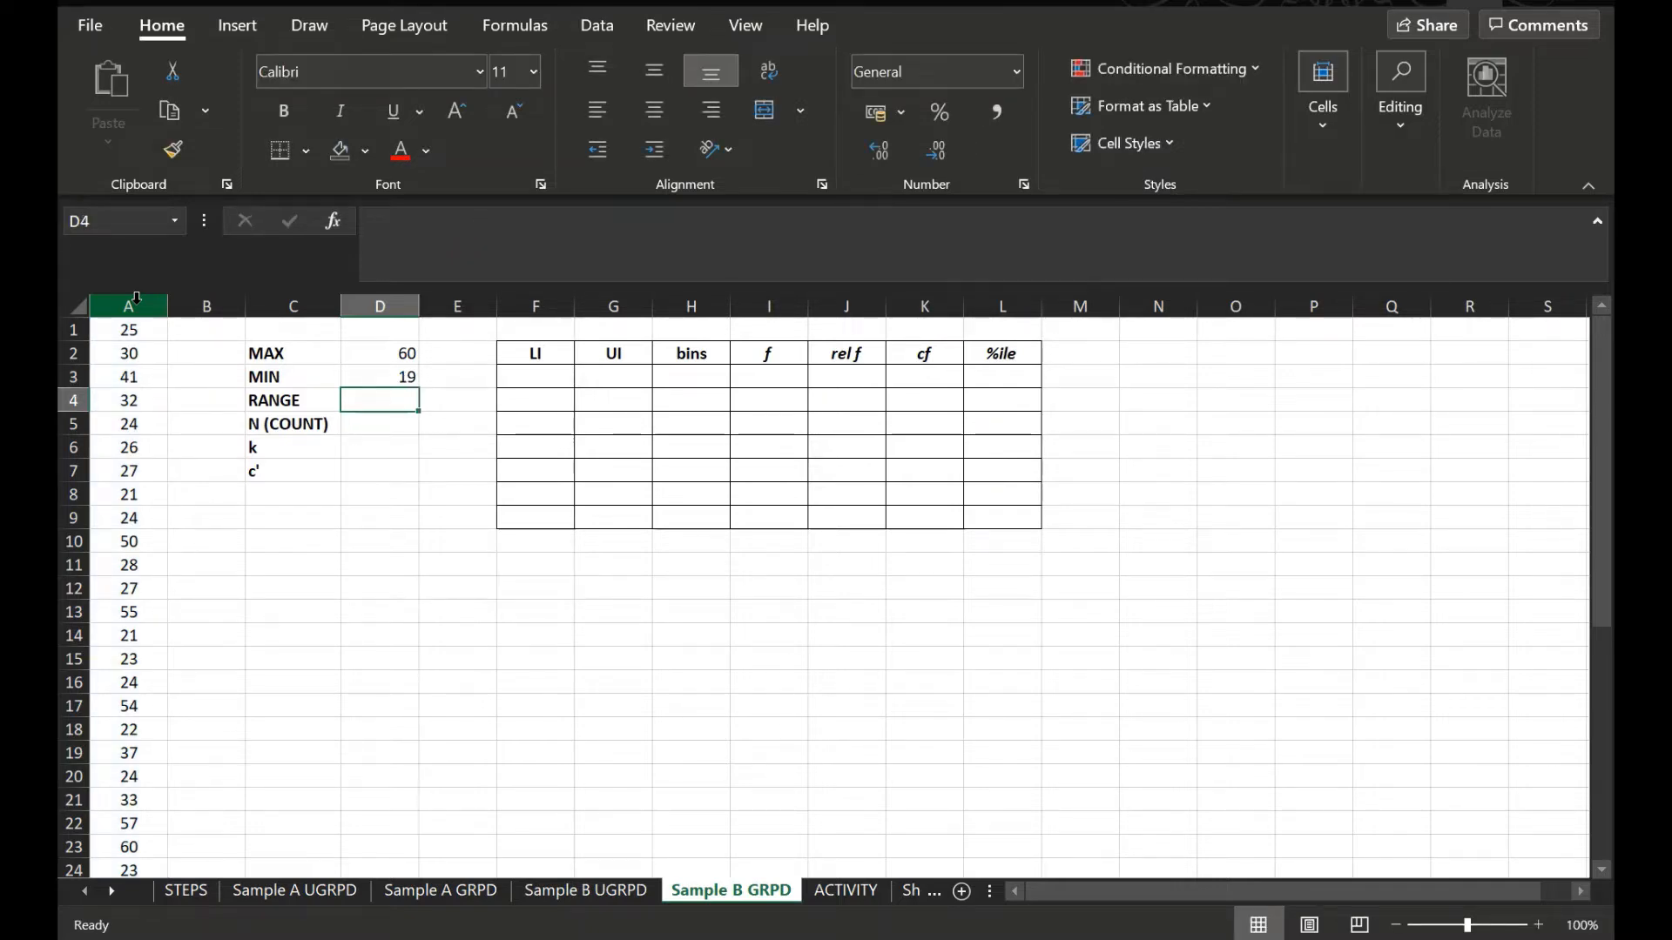
Step: Calculate the range in cell D4 by subtracting the minimum from the maximum, =D2-D3
{"action": "type", "text": "="}
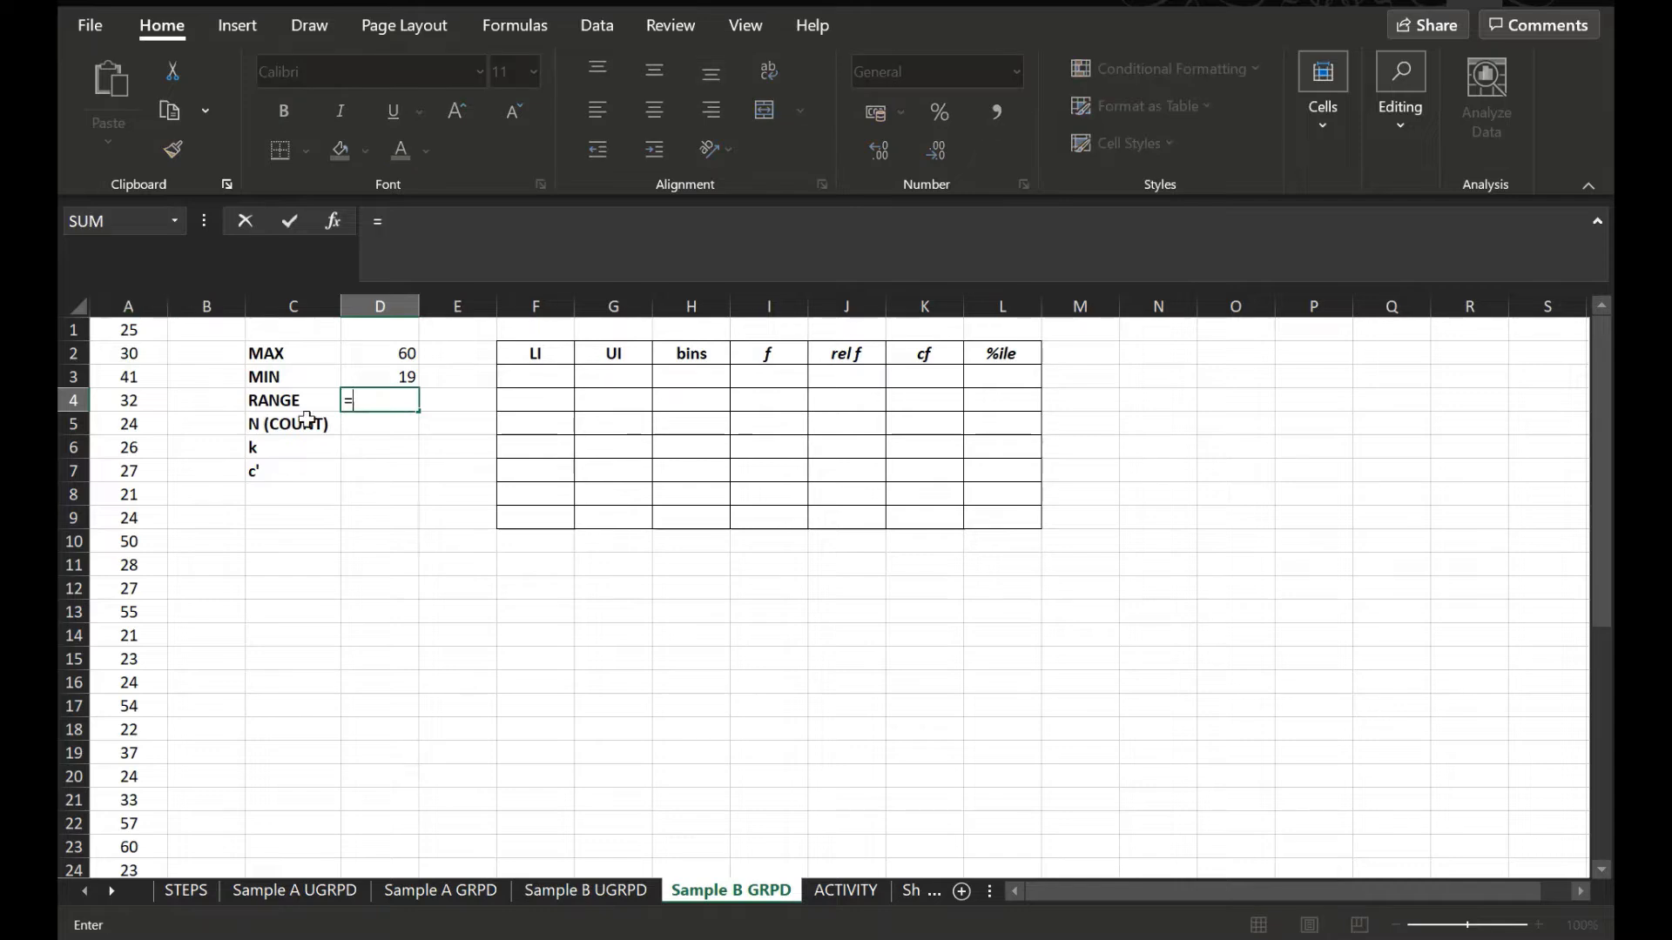
{"action": "left_click", "coordinate": [380, 354]}
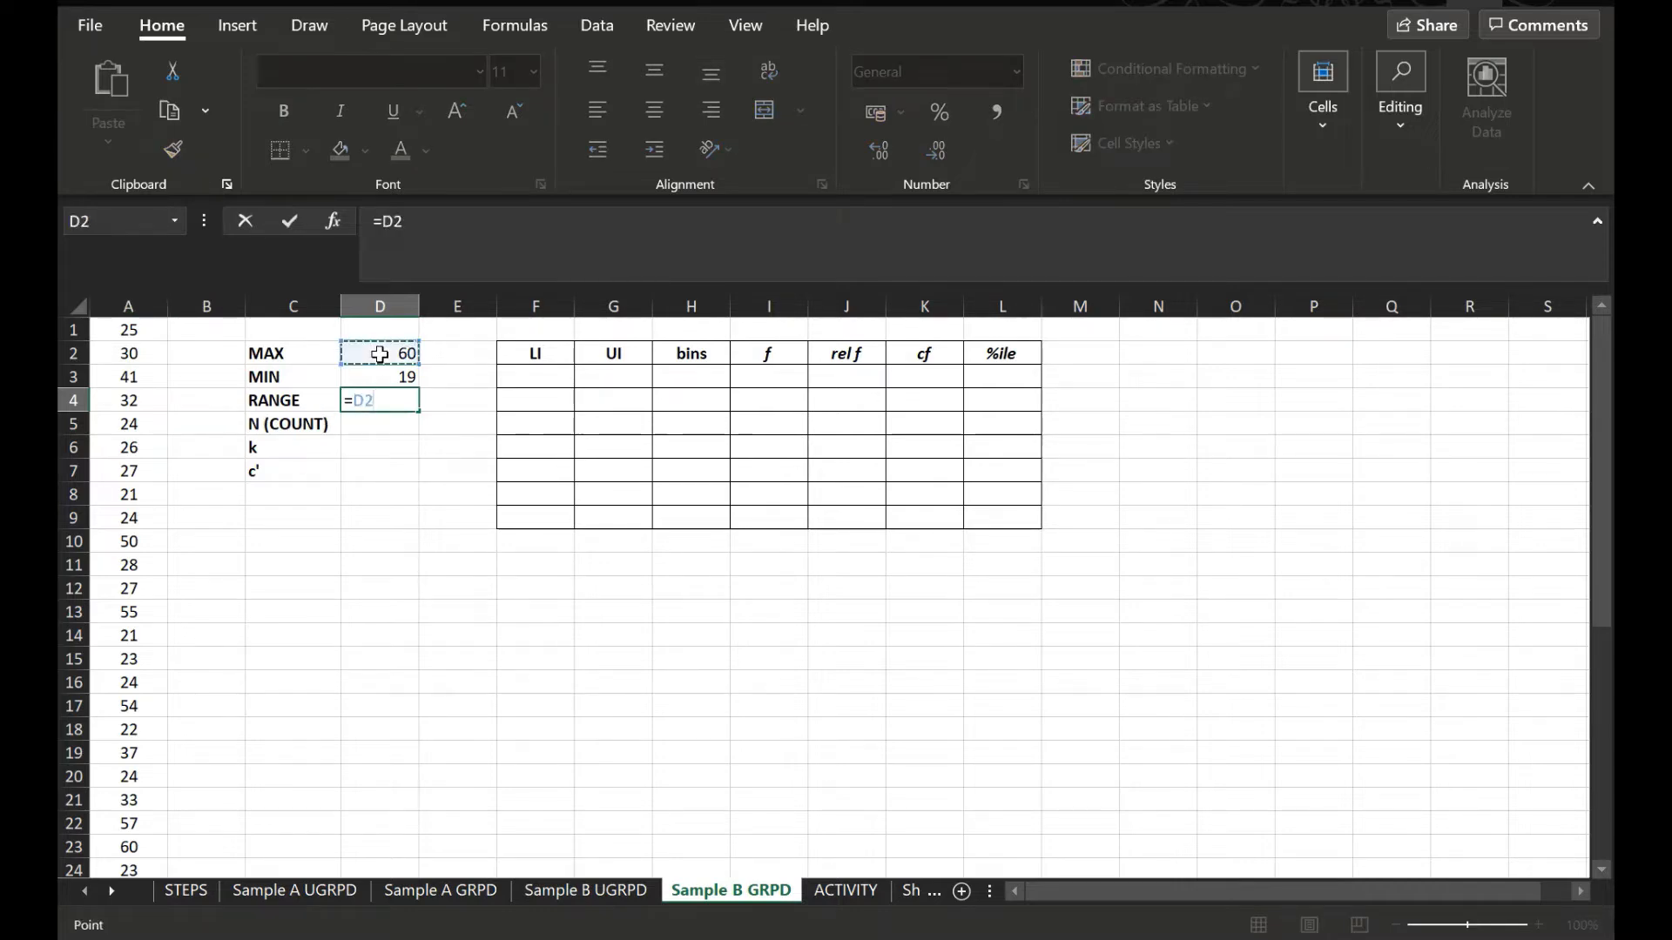
{"action": "type", "text": "-"}
{"action": "left_click", "coordinate": [384, 378]}
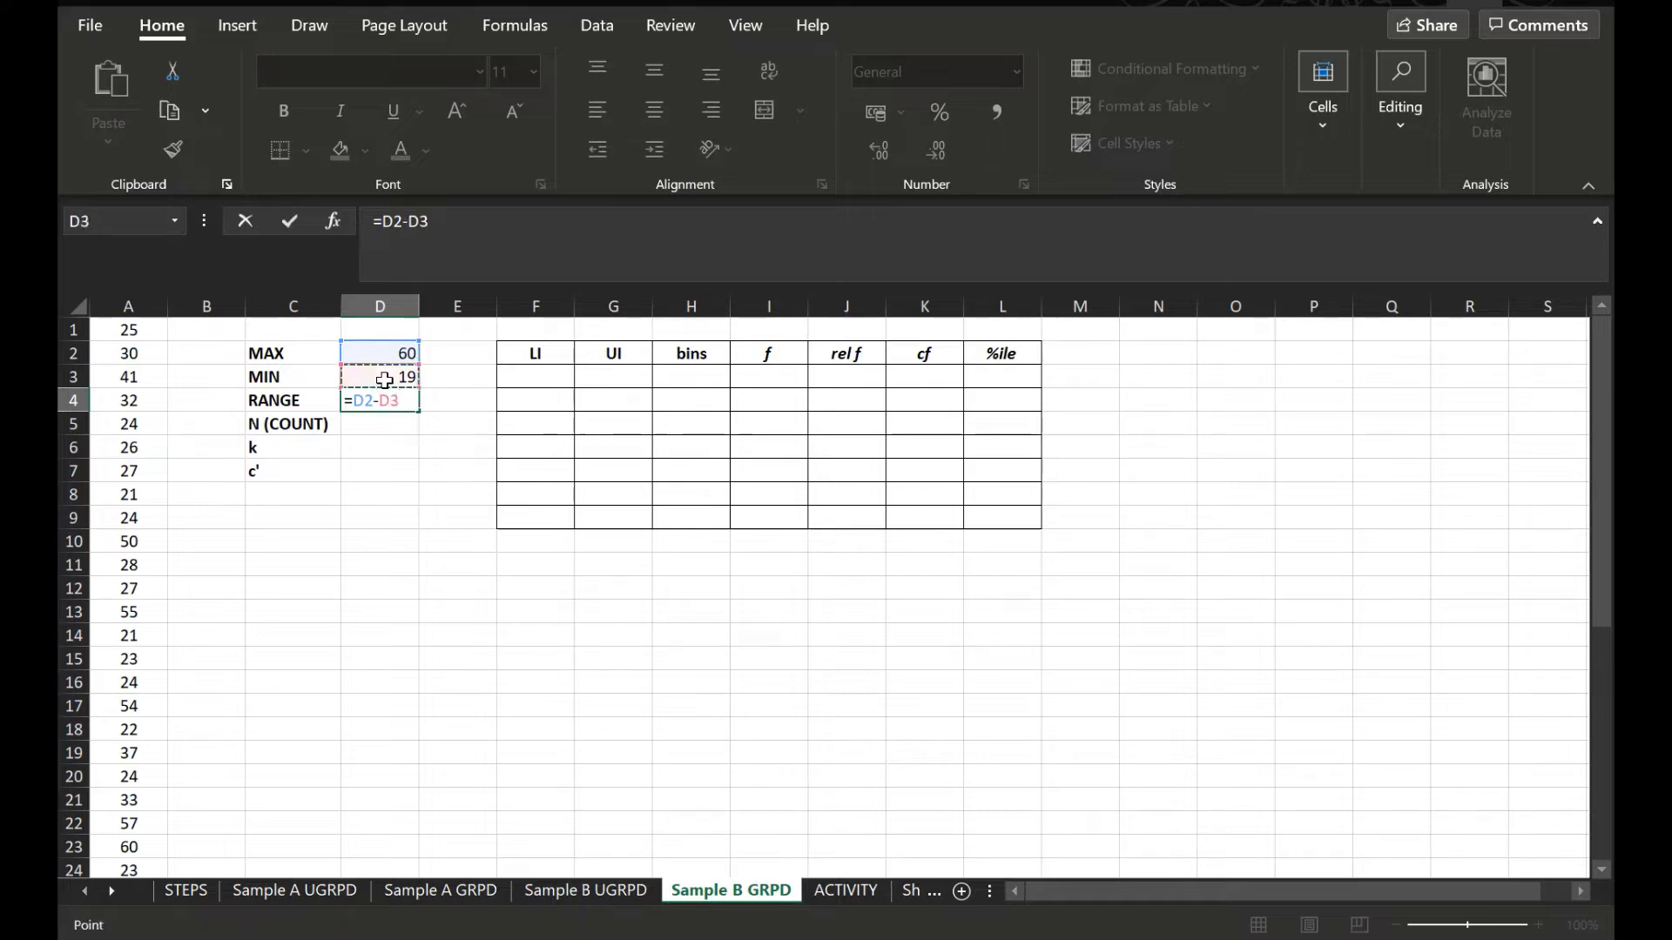
{"action": "key", "text": "Return"}
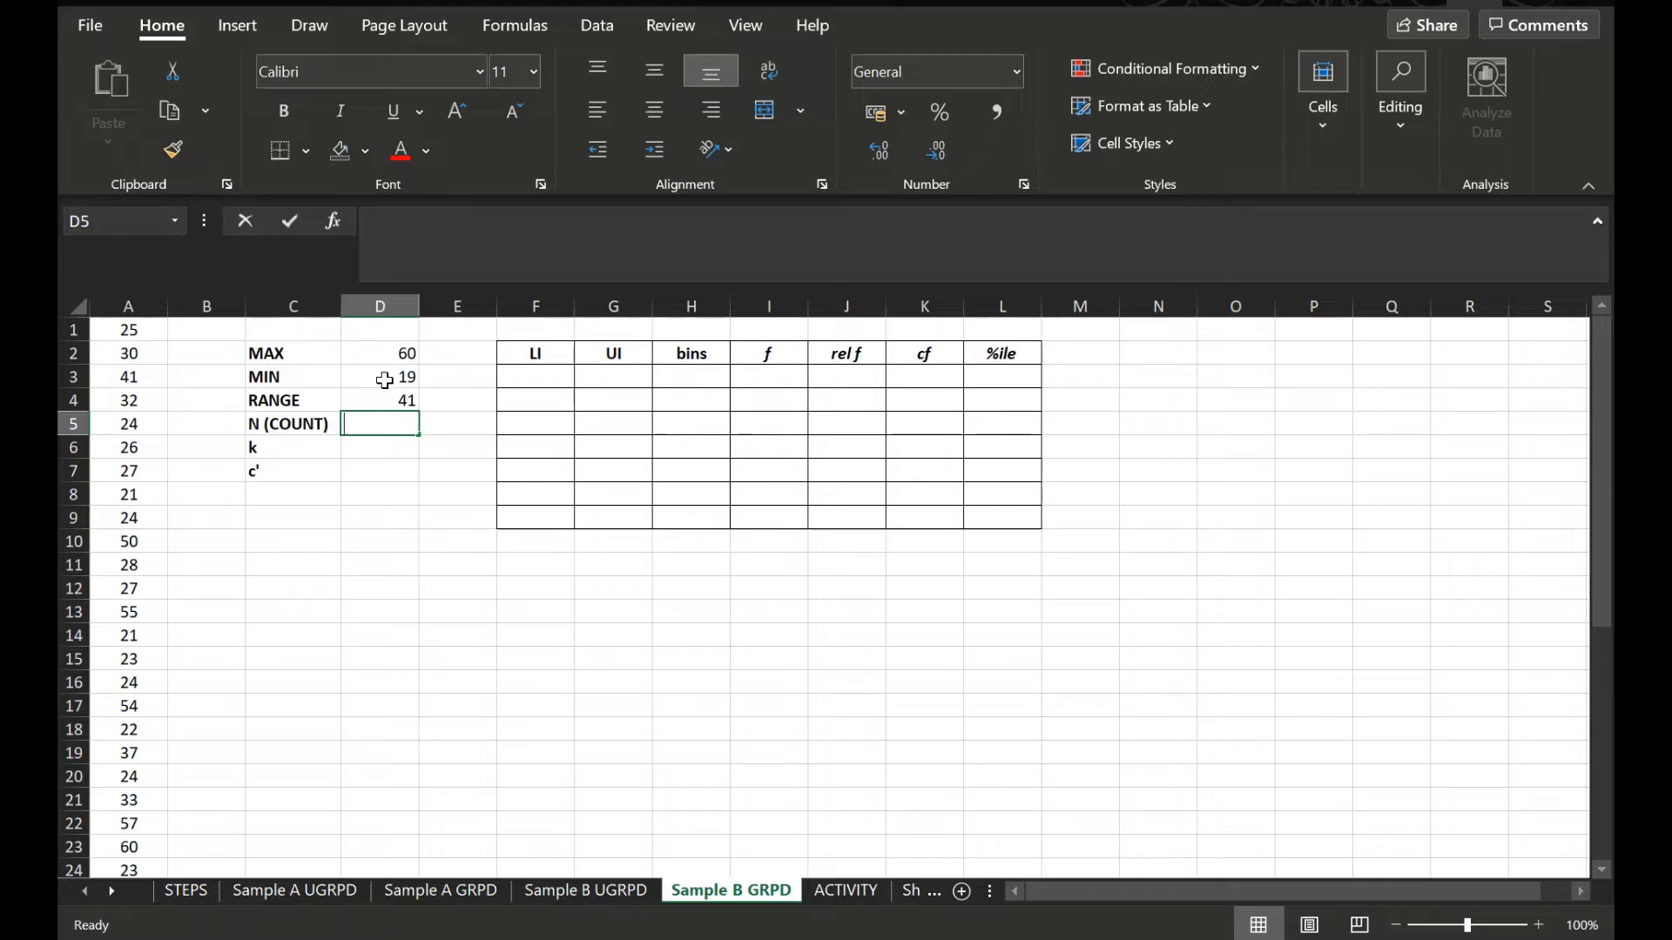
Step: Count the data values in column A in cell D5 with =COUNT(A:A)
{"action": "type", "text": "=COUNT"}
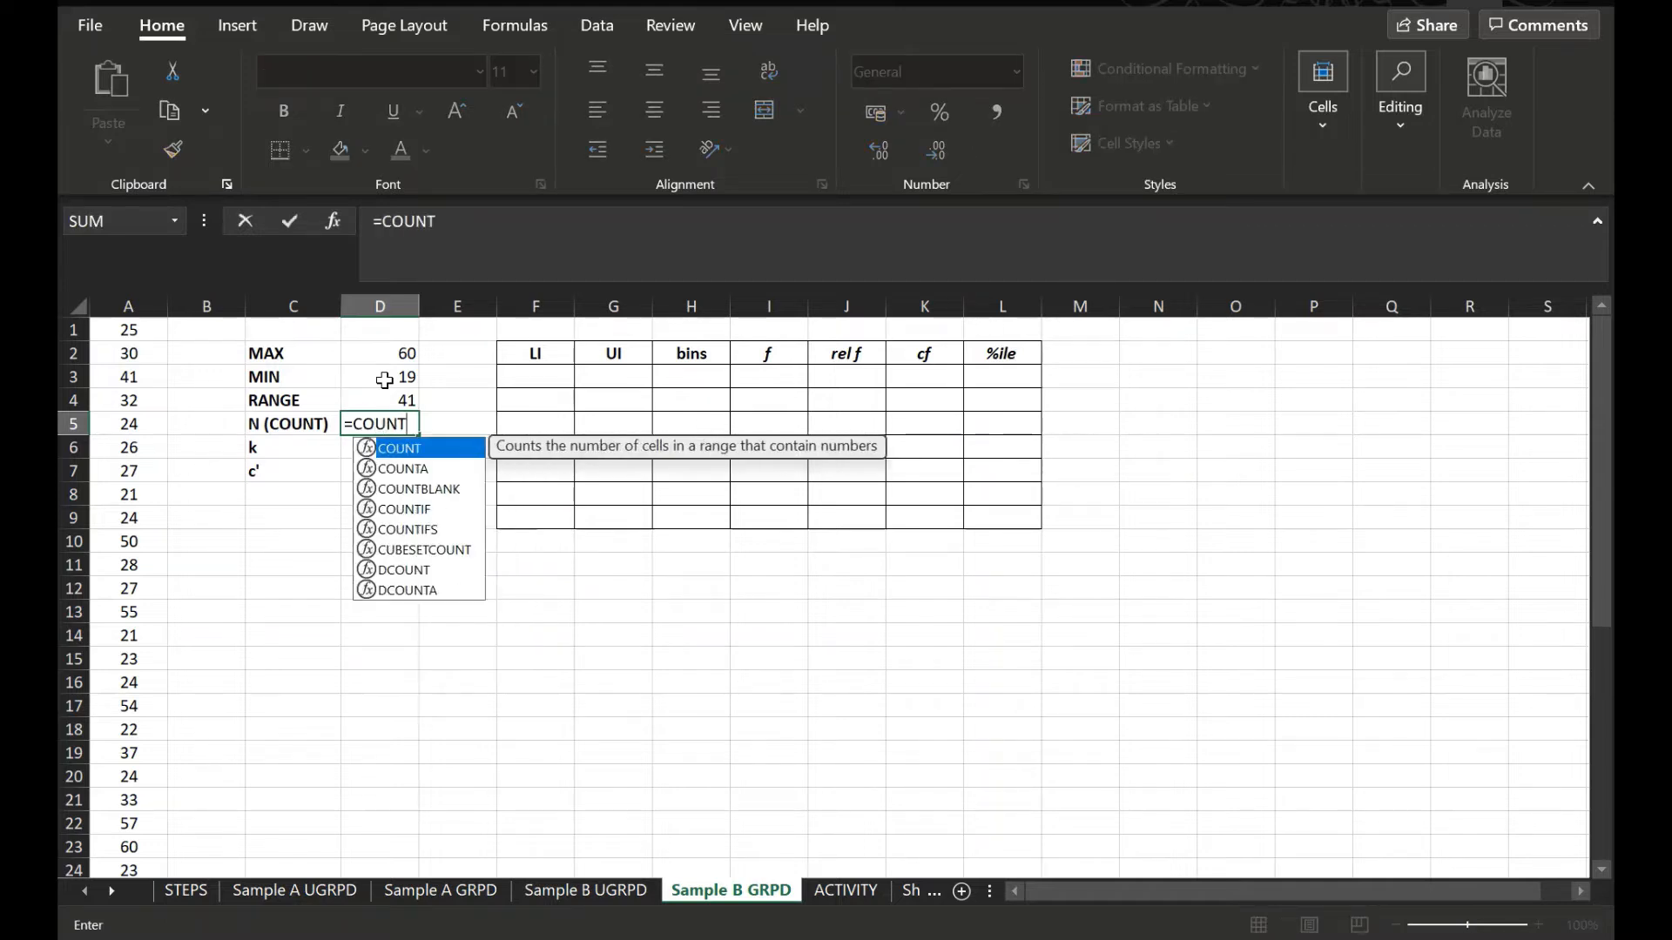
{"action": "type", "text": "("}
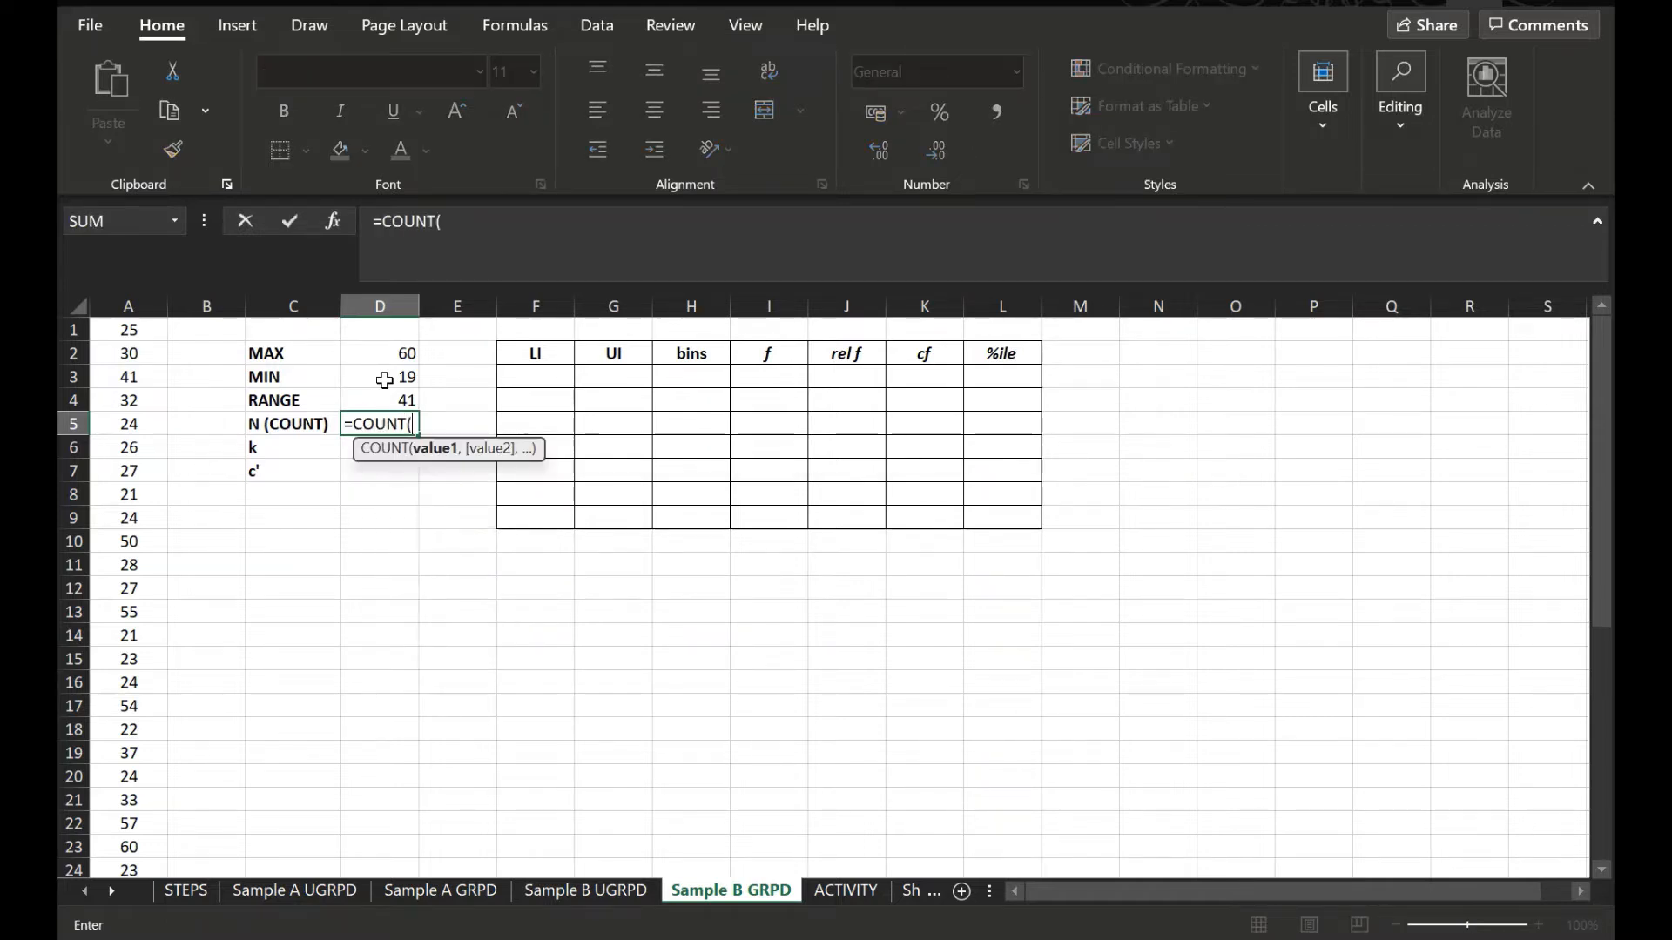
{"action": "left_click", "coordinate": [132, 302]}
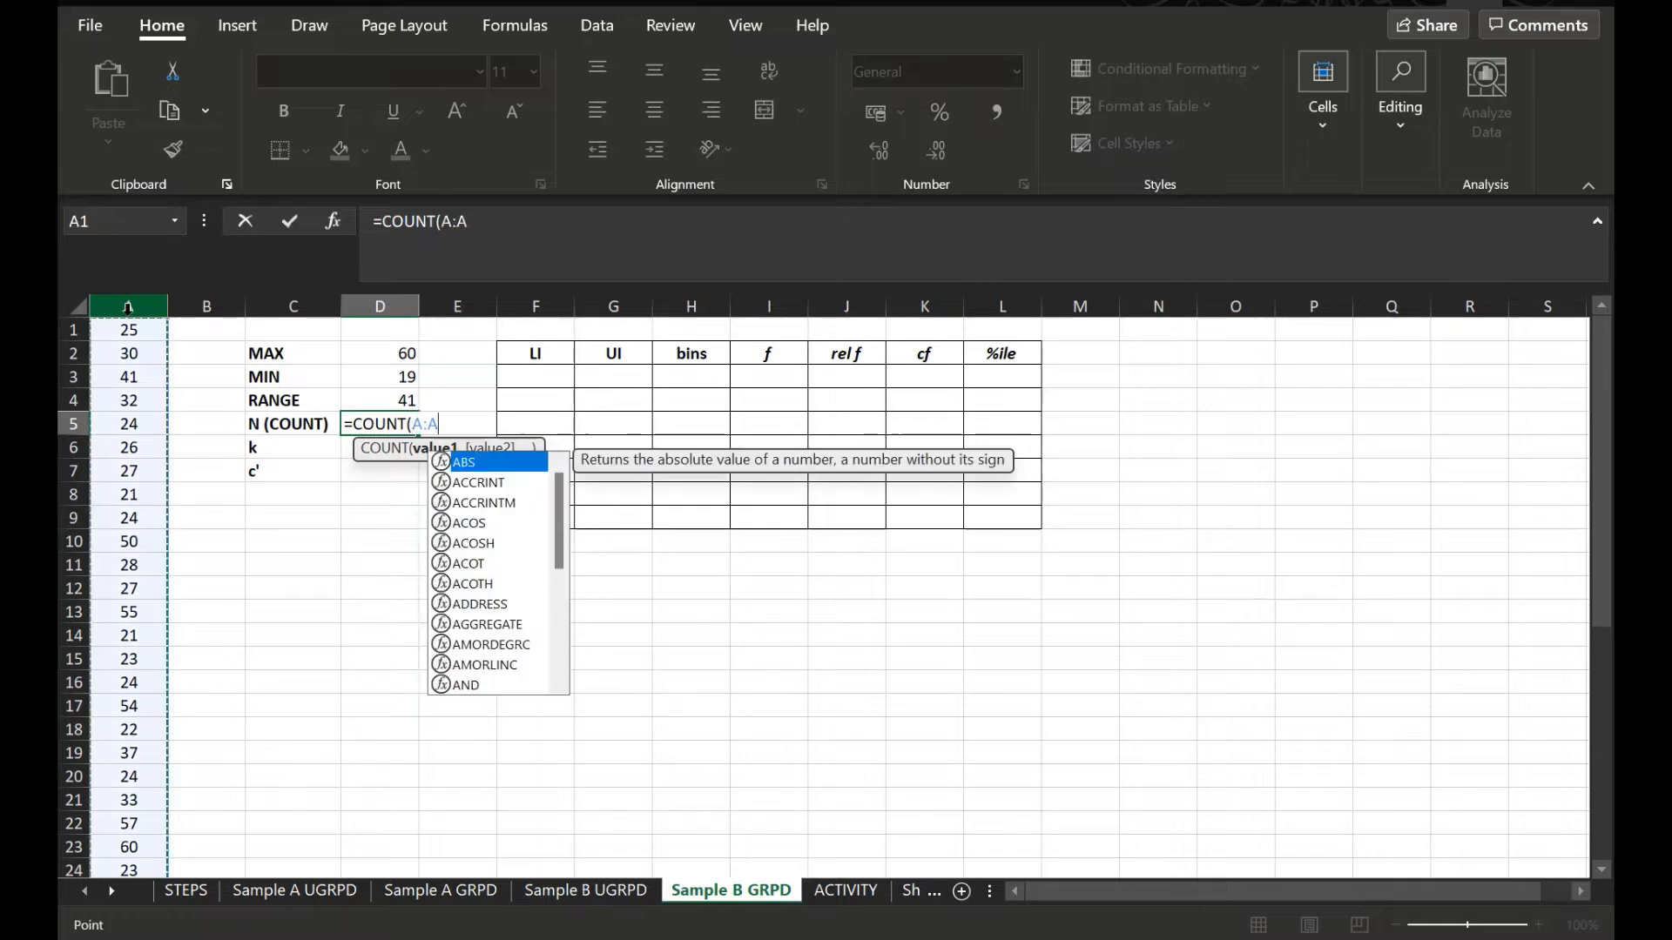
{"action": "type", "text": ")"}
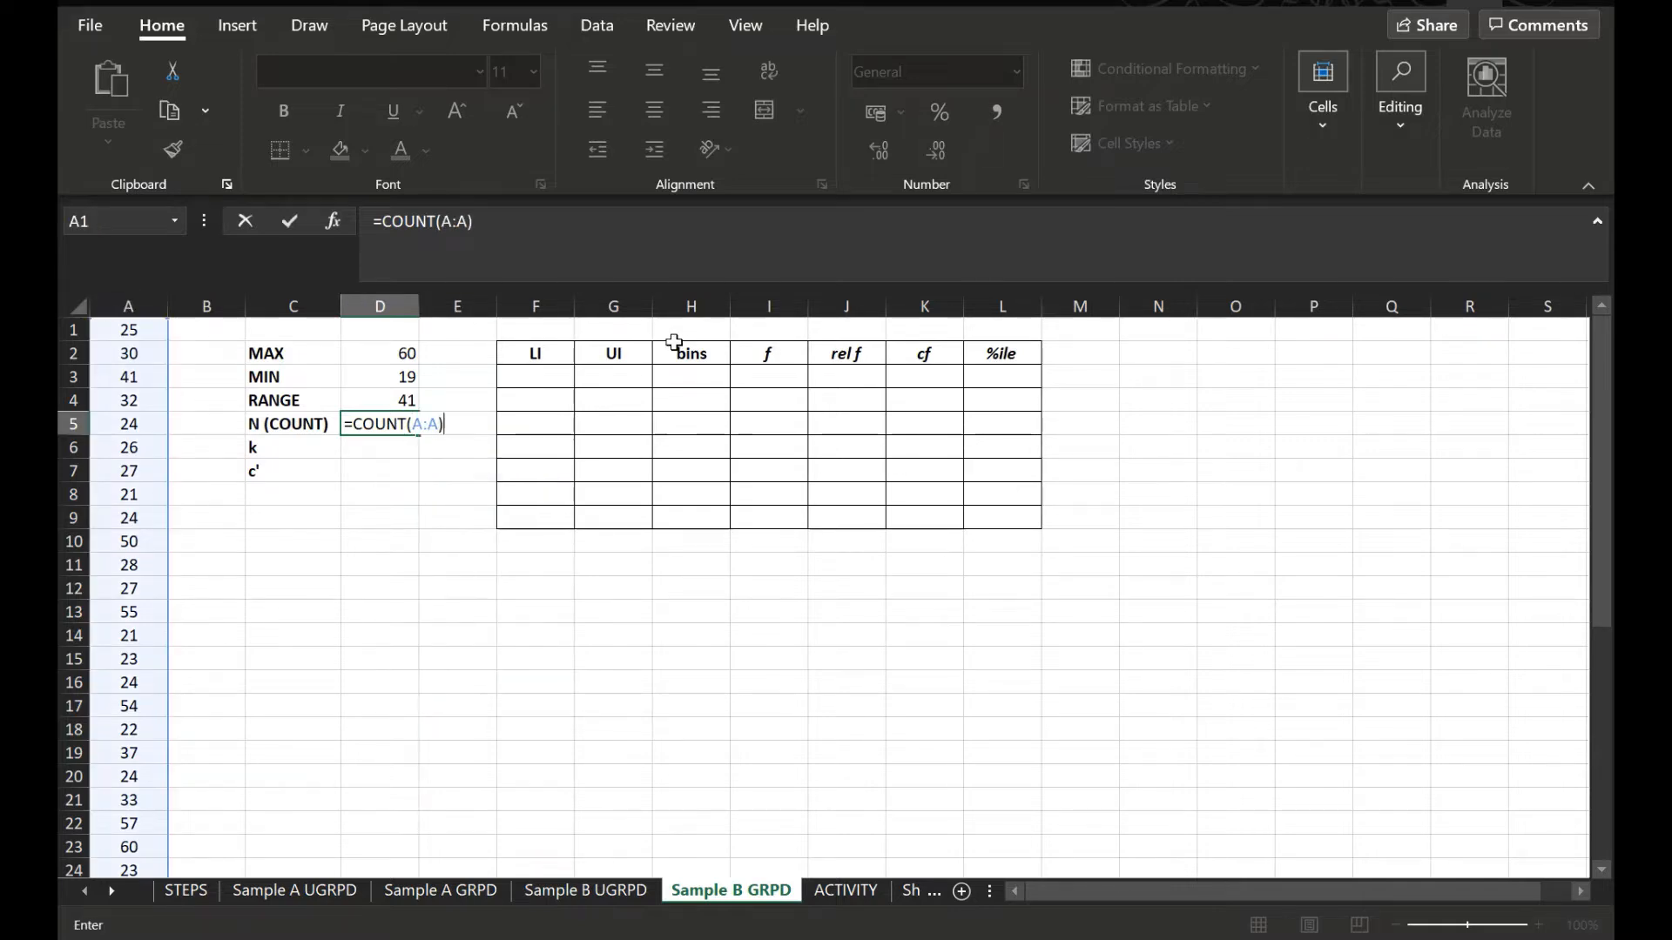
{"action": "key", "text": "Return"}
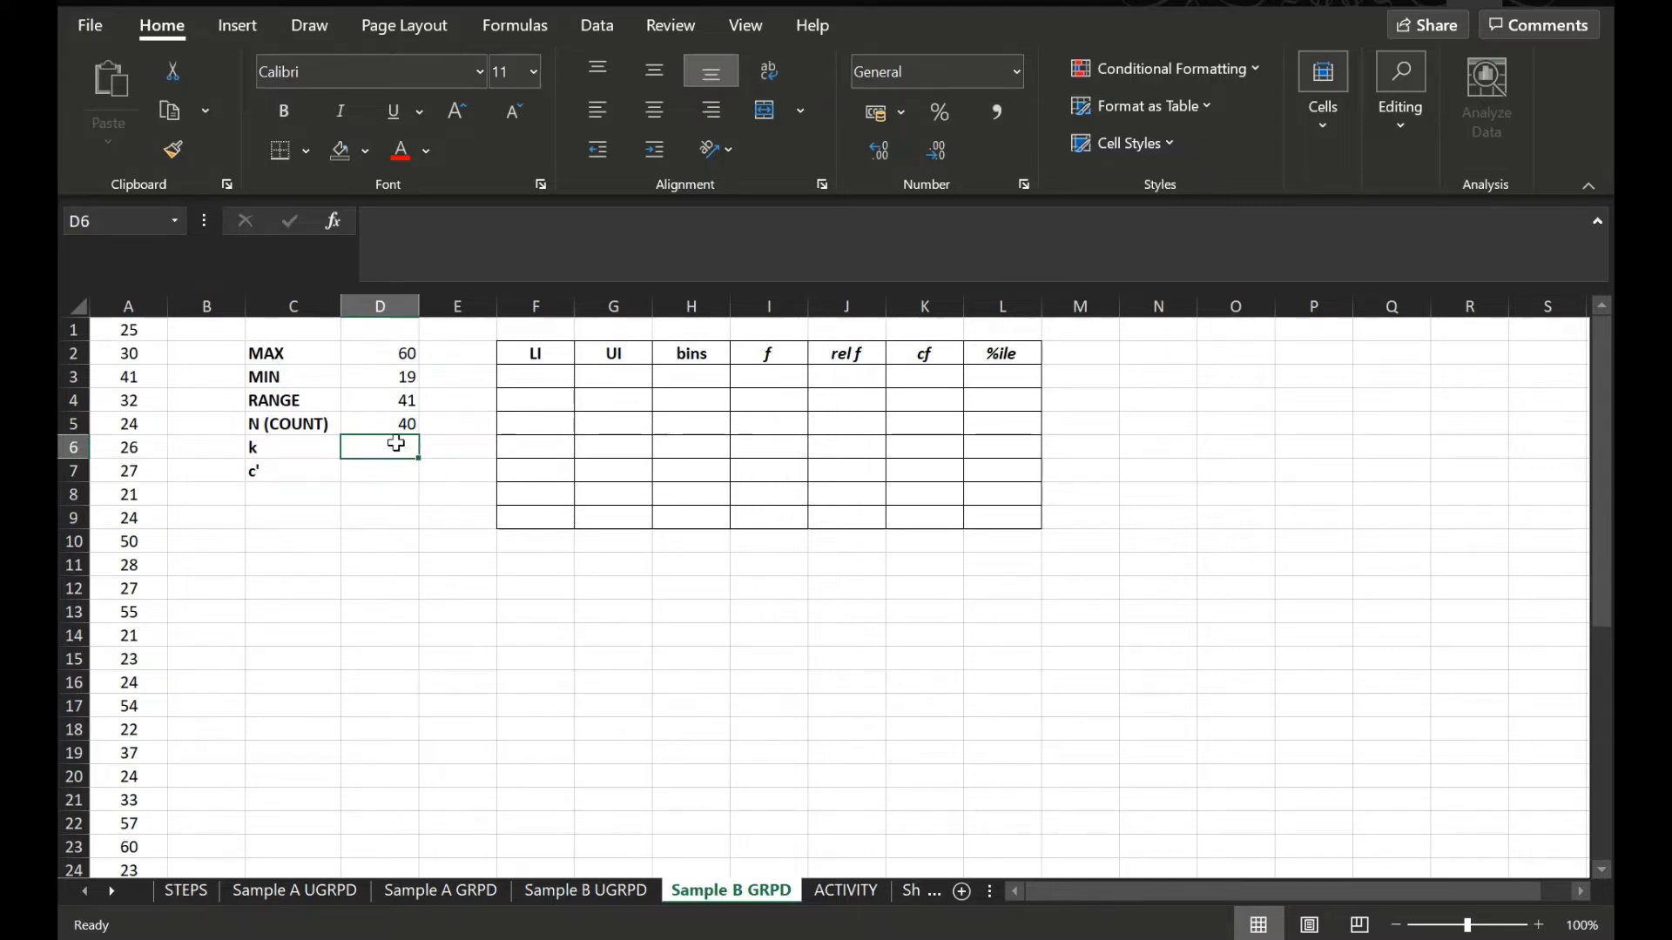
{"action": "left_click", "coordinate": [364, 473]}
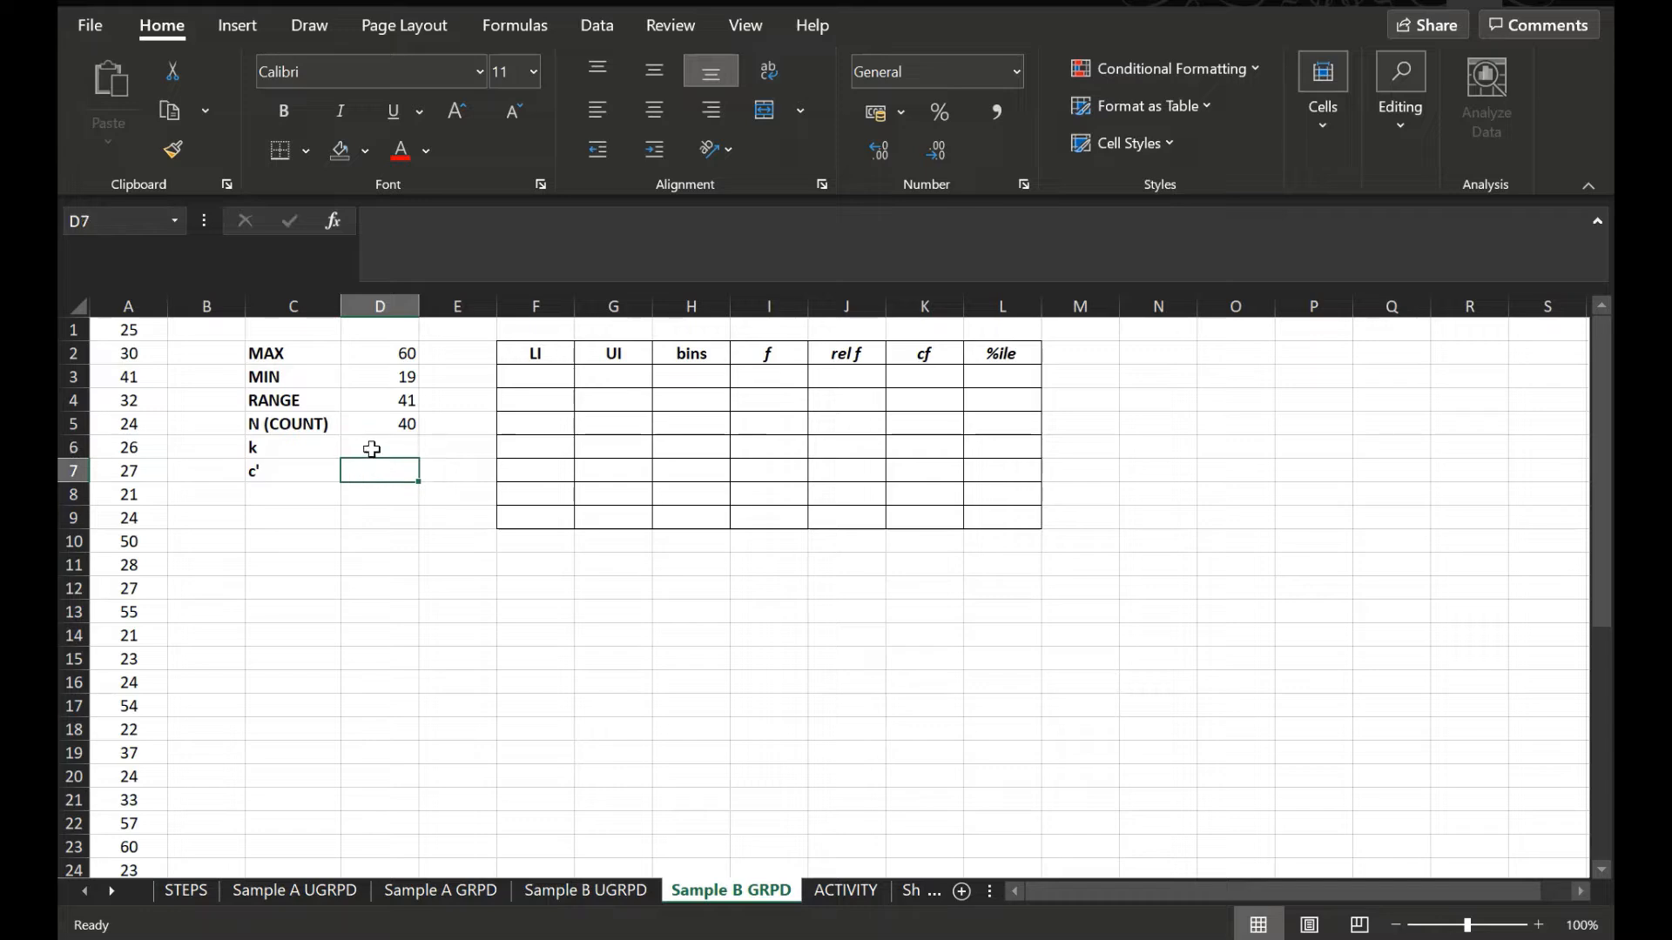
{"action": "left_click", "coordinate": [372, 450]}
{"action": "left_click", "coordinate": [374, 470]}
{"action": "left_click", "coordinate": [376, 447]}
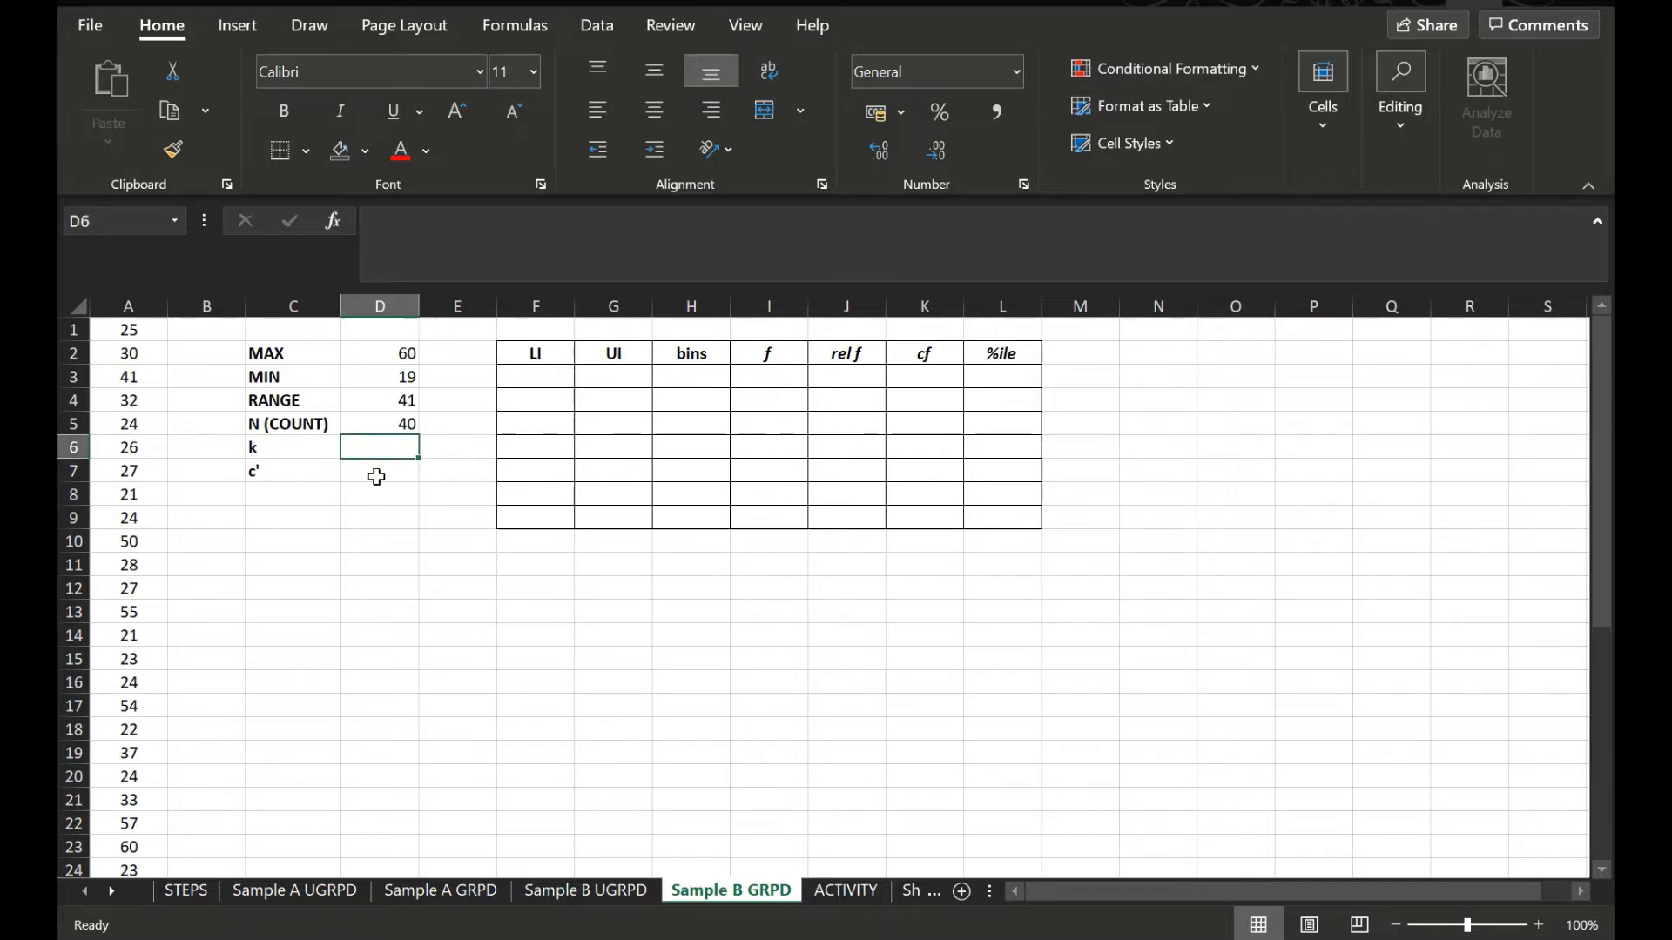
{"action": "left_click", "coordinate": [375, 470]}
{"action": "left_click", "coordinate": [381, 451]}
{"action": "left_click", "coordinate": [375, 470]}
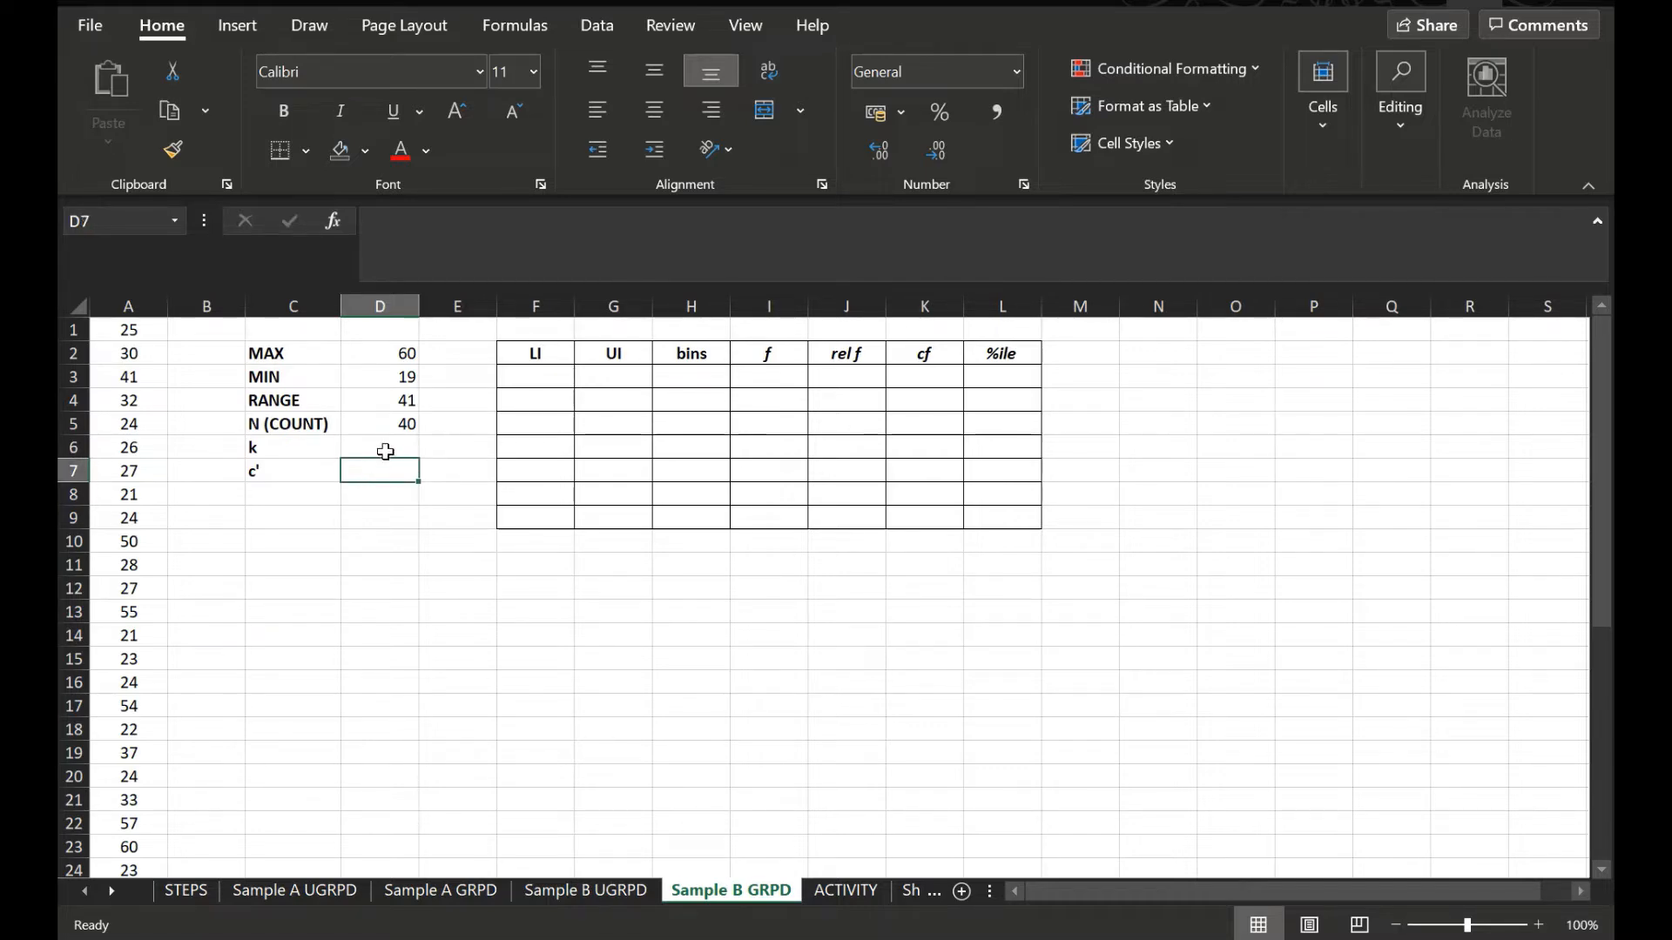
{"action": "left_click", "coordinate": [385, 449]}
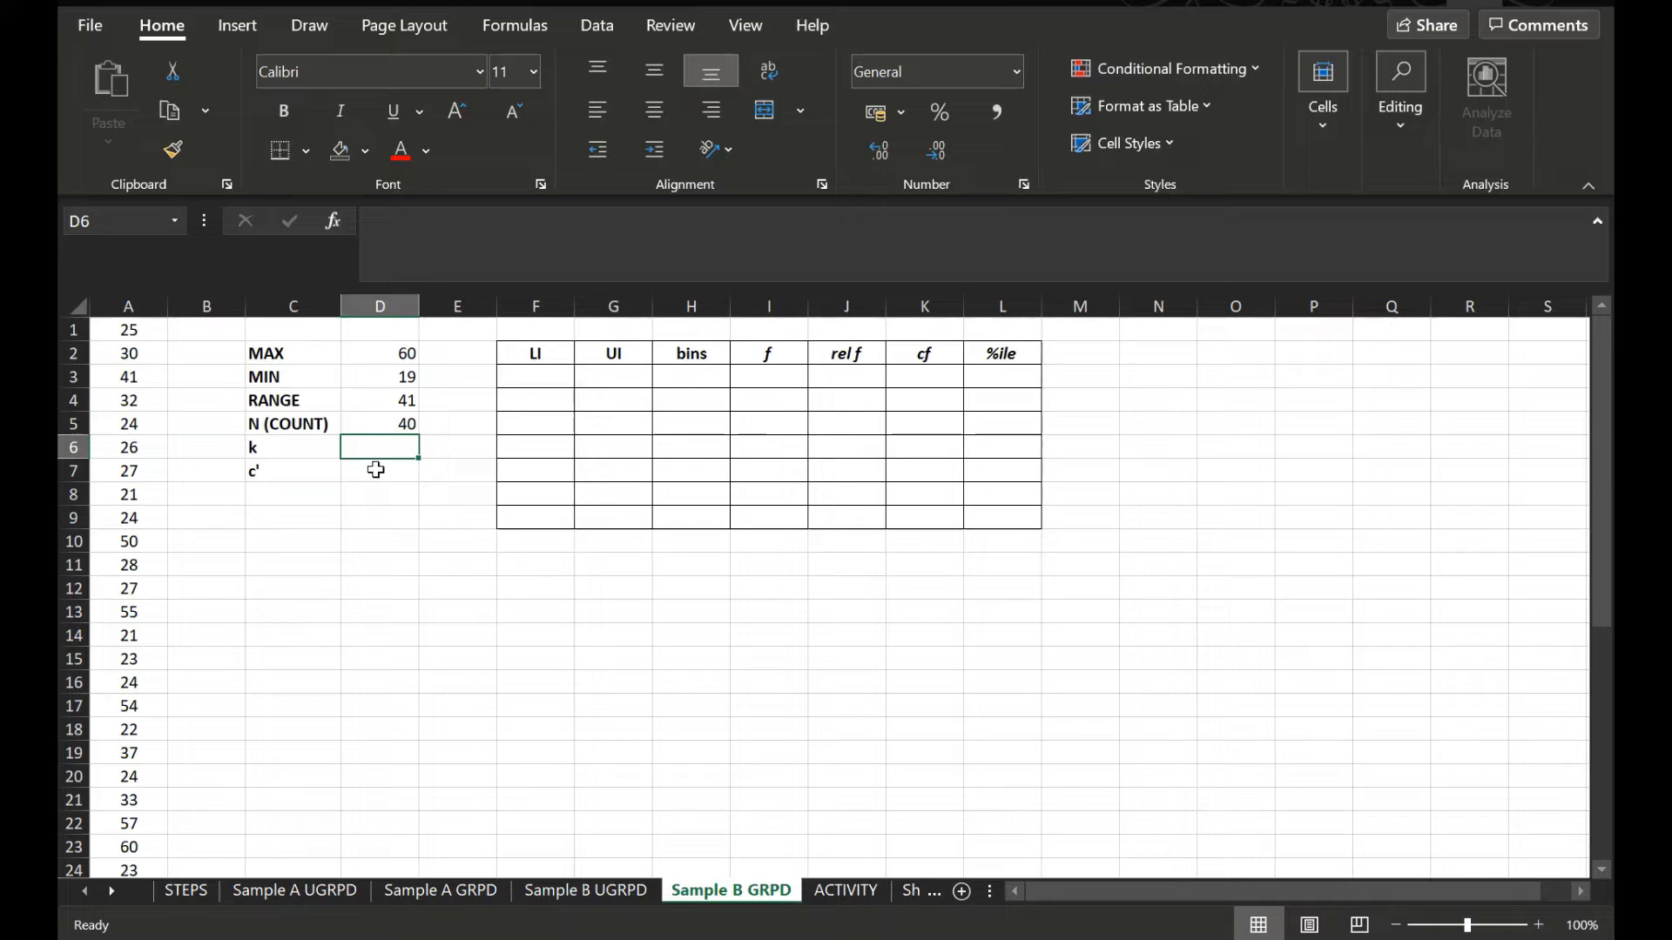
{"action": "left_click", "coordinate": [379, 473]}
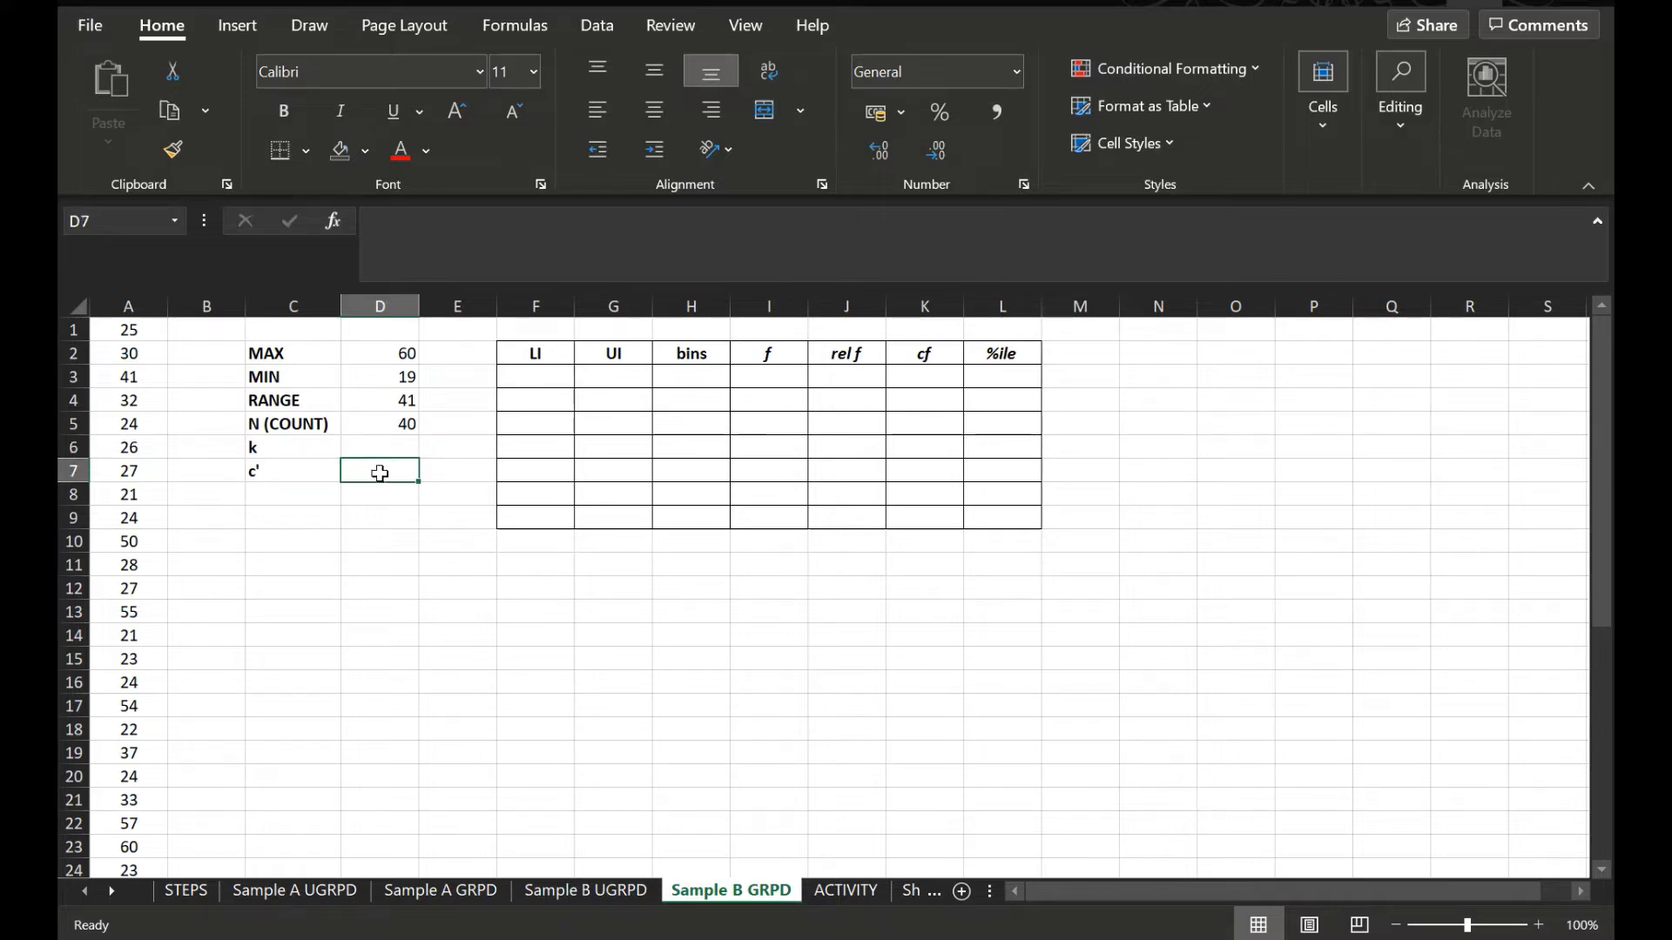
{"action": "left_click", "coordinate": [384, 450]}
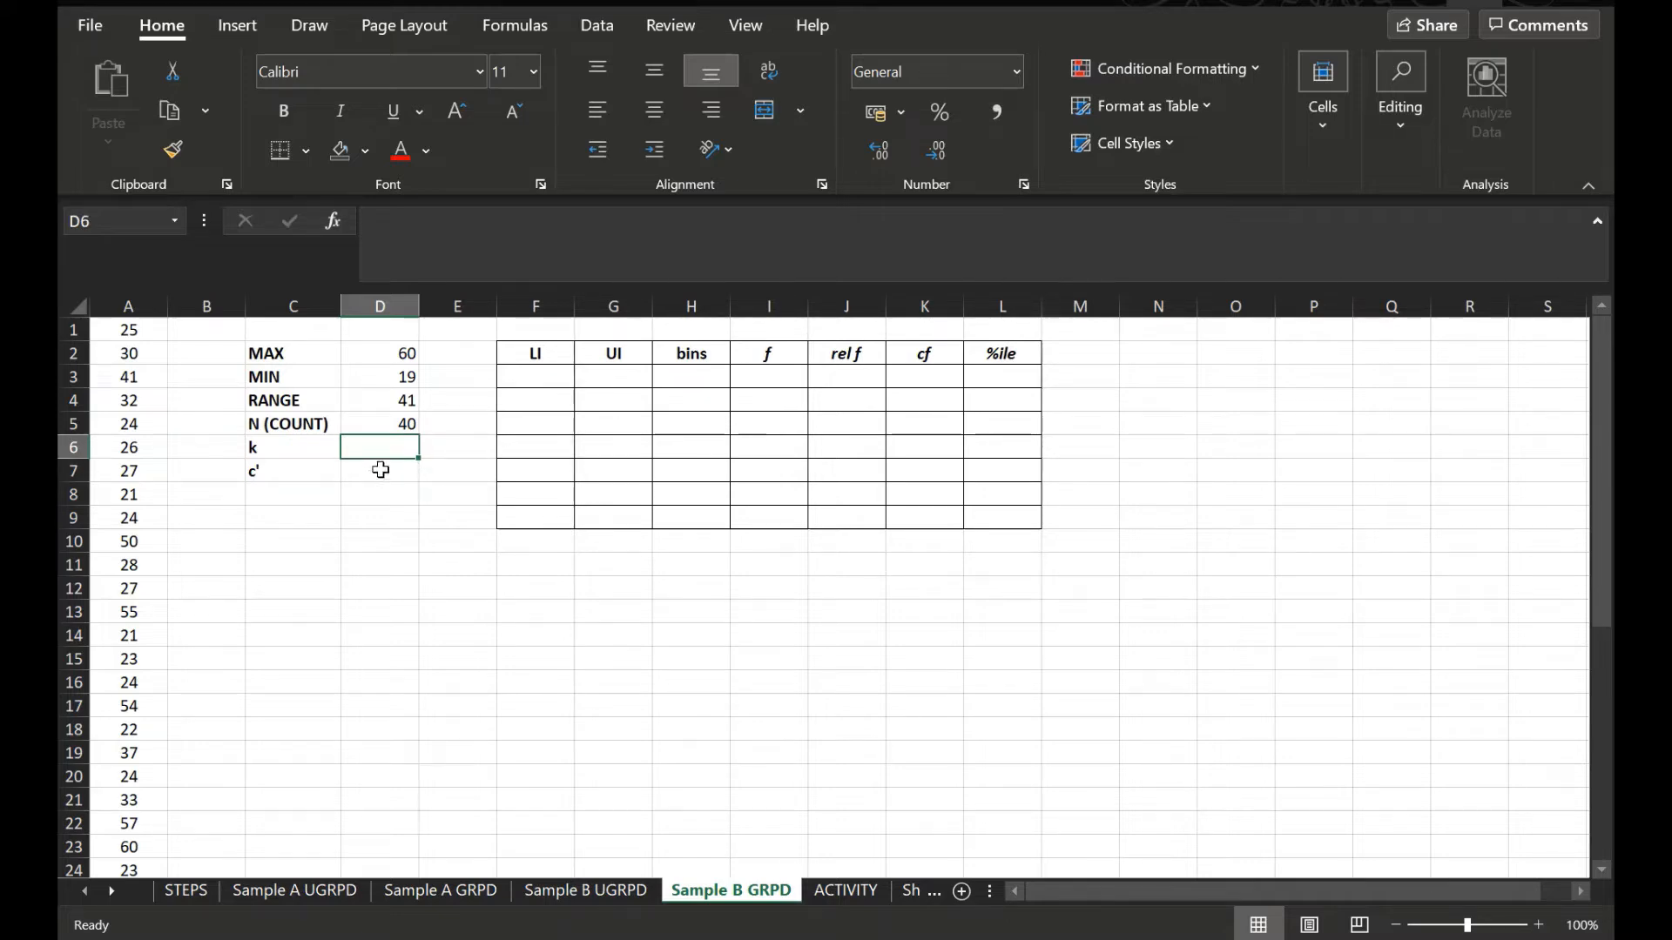
{"action": "left_click", "coordinate": [383, 471]}
Step: Calculate k in cell D6 as the square root of the count, =SQRT(D5)
{"action": "left_click", "coordinate": [392, 449]}
{"action": "type", "text": "="}
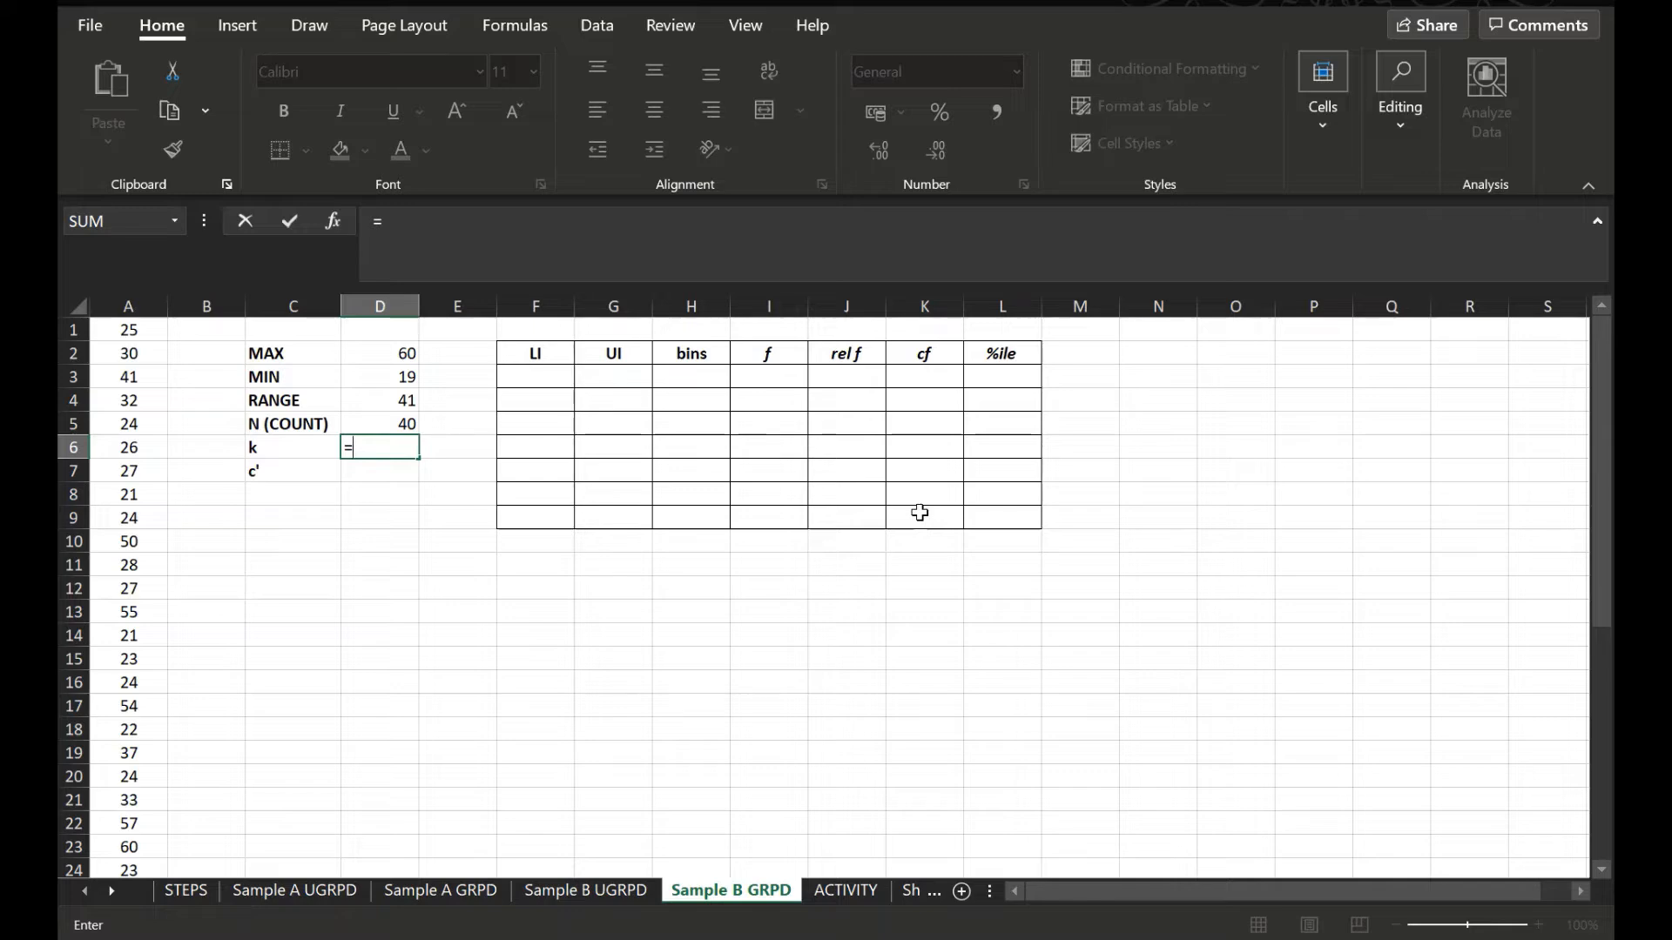
{"action": "type", "text": "SQR"}
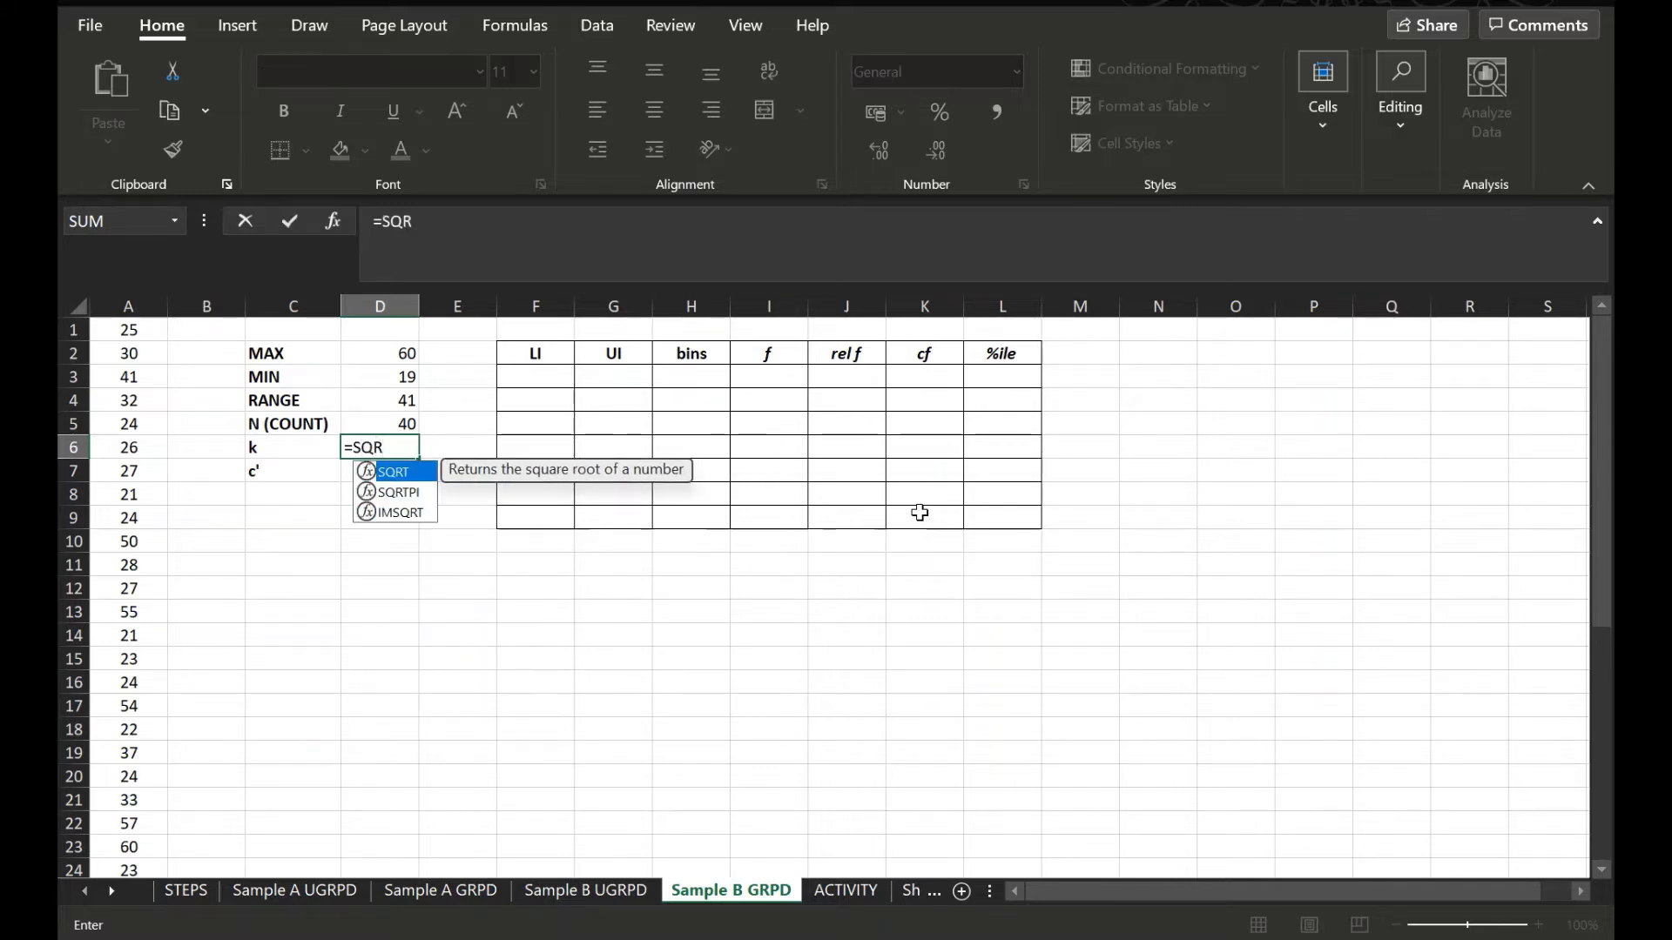
{"action": "type", "text": "T("}
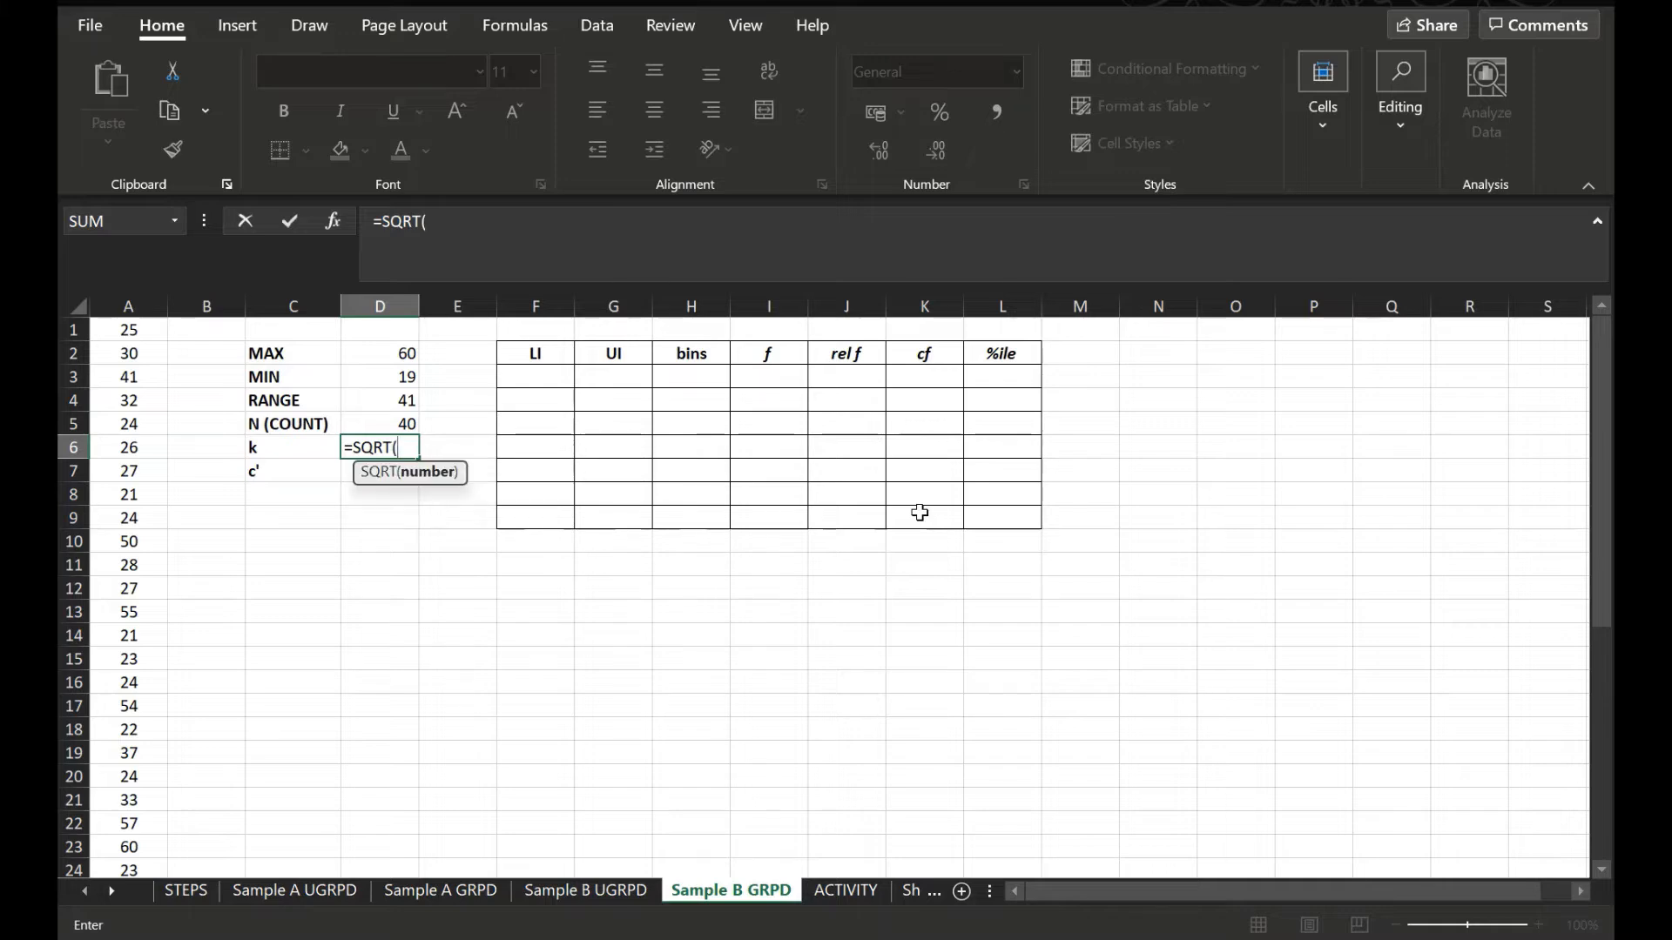
{"action": "left_click", "coordinate": [383, 422]}
{"action": "type", "text": ")"}
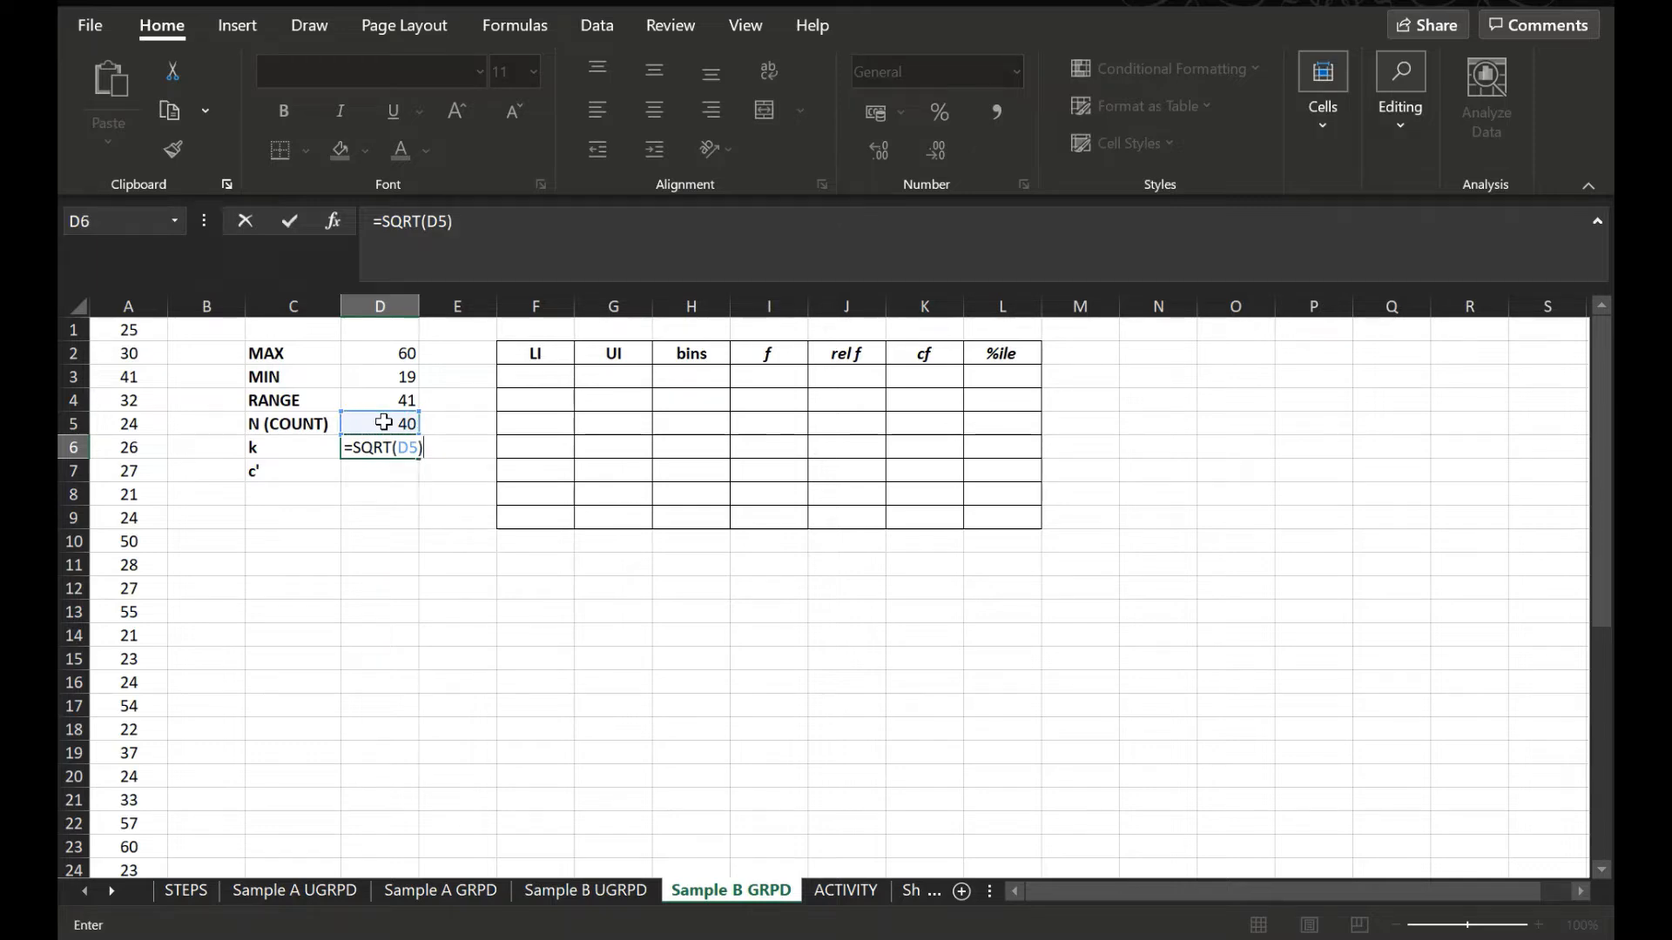
{"action": "key", "text": "Return"}
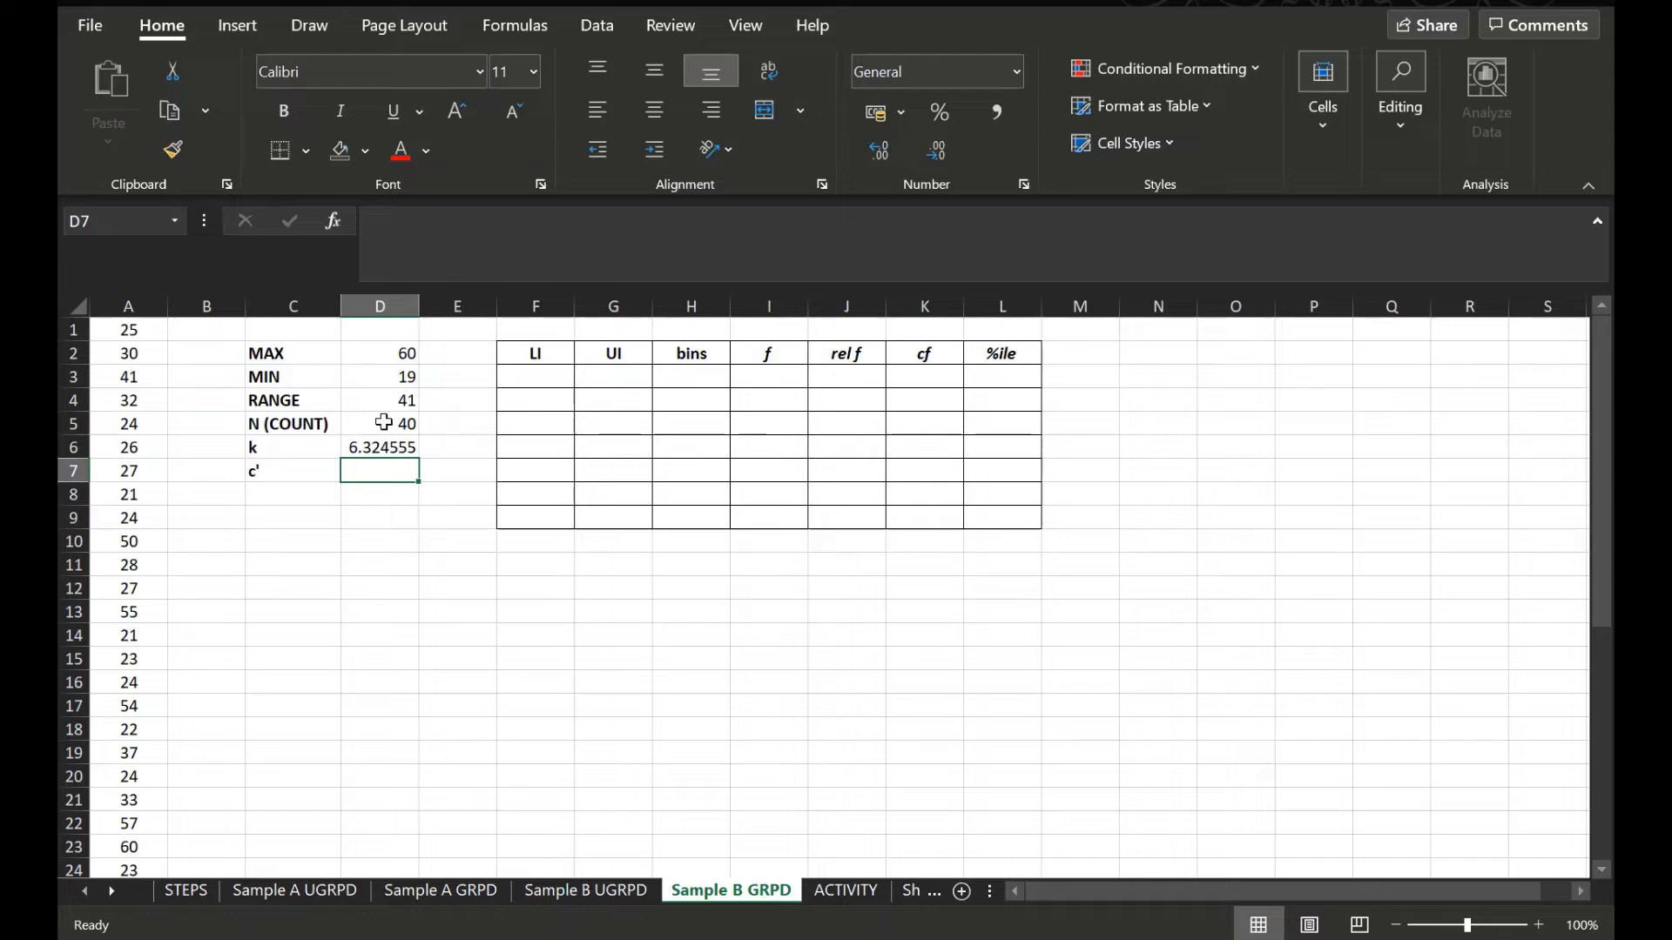
Step: Round k in cell D6 to zero decimals by changing its formula to =ROUND(SQRT(D5),0)
{"action": "left_click", "coordinate": [377, 448]}
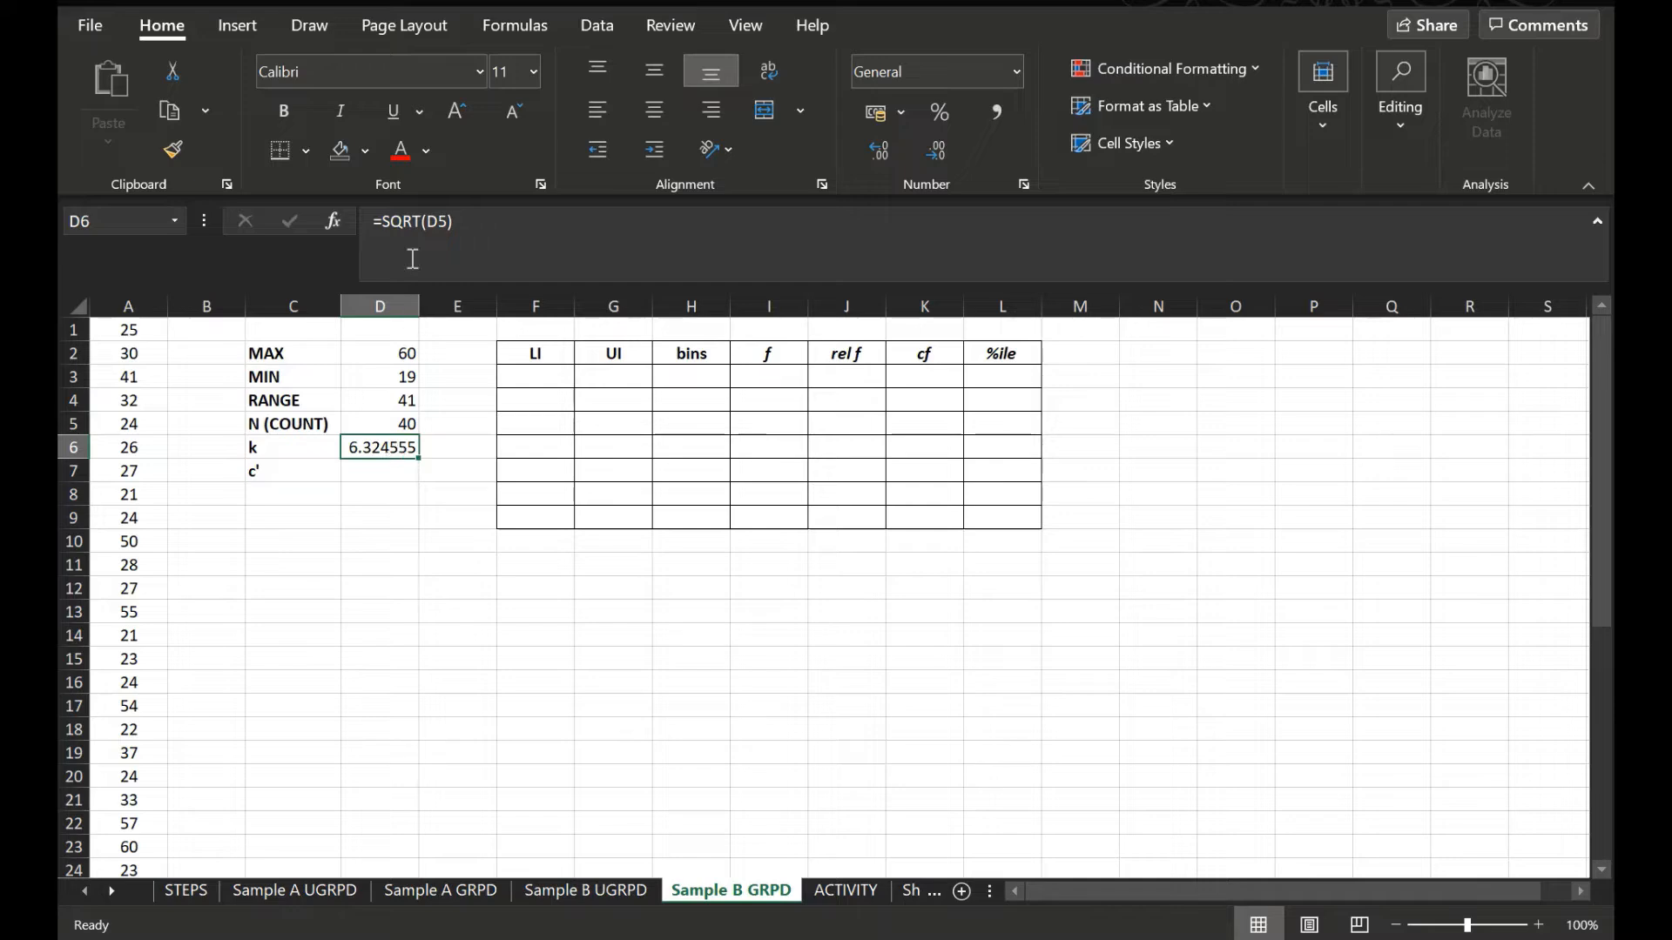
{"action": "left_click", "coordinate": [385, 224]}
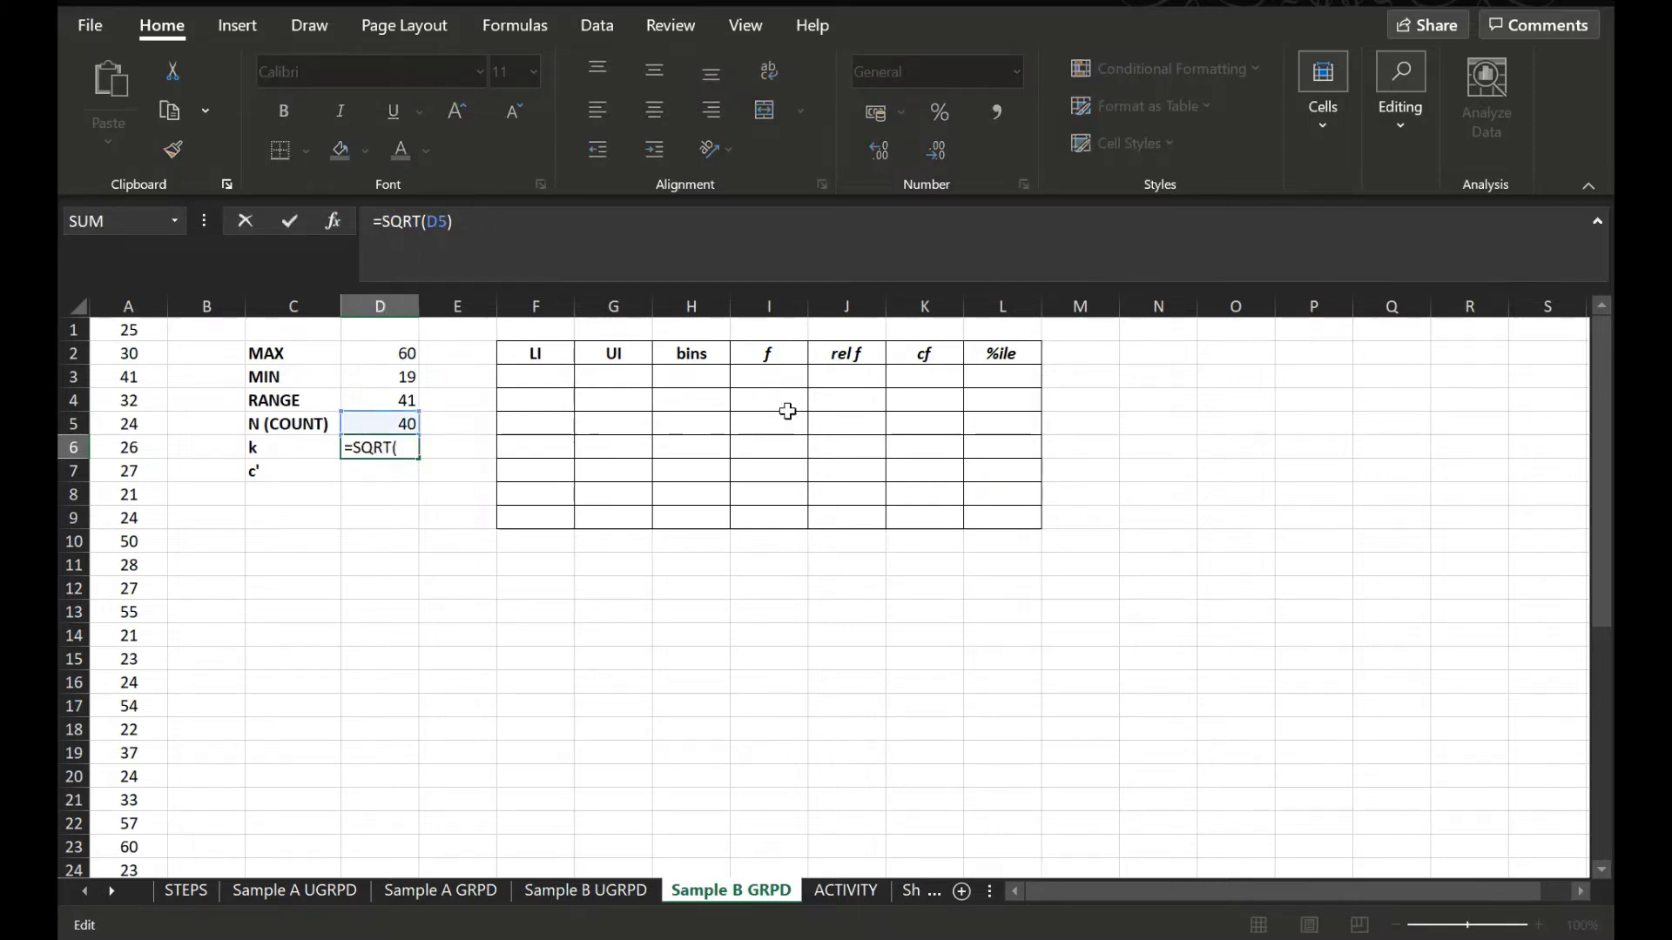
{"action": "type", "text": "ROI"}
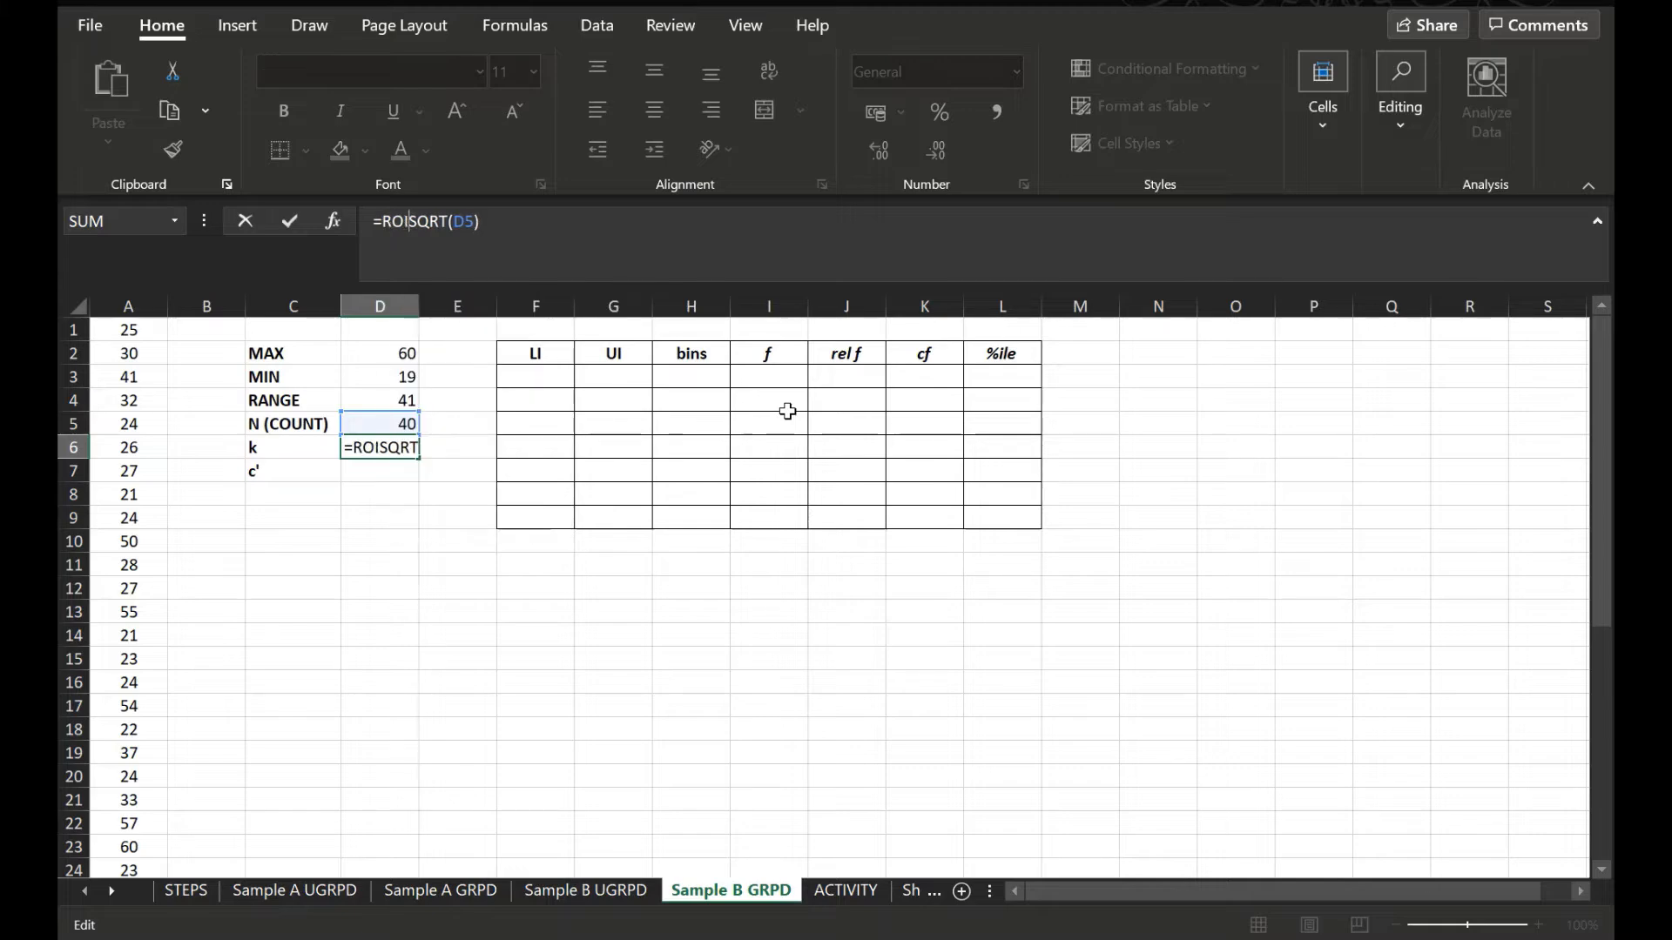
{"action": "key", "text": "BackSpace"}
{"action": "type", "text": "D"}
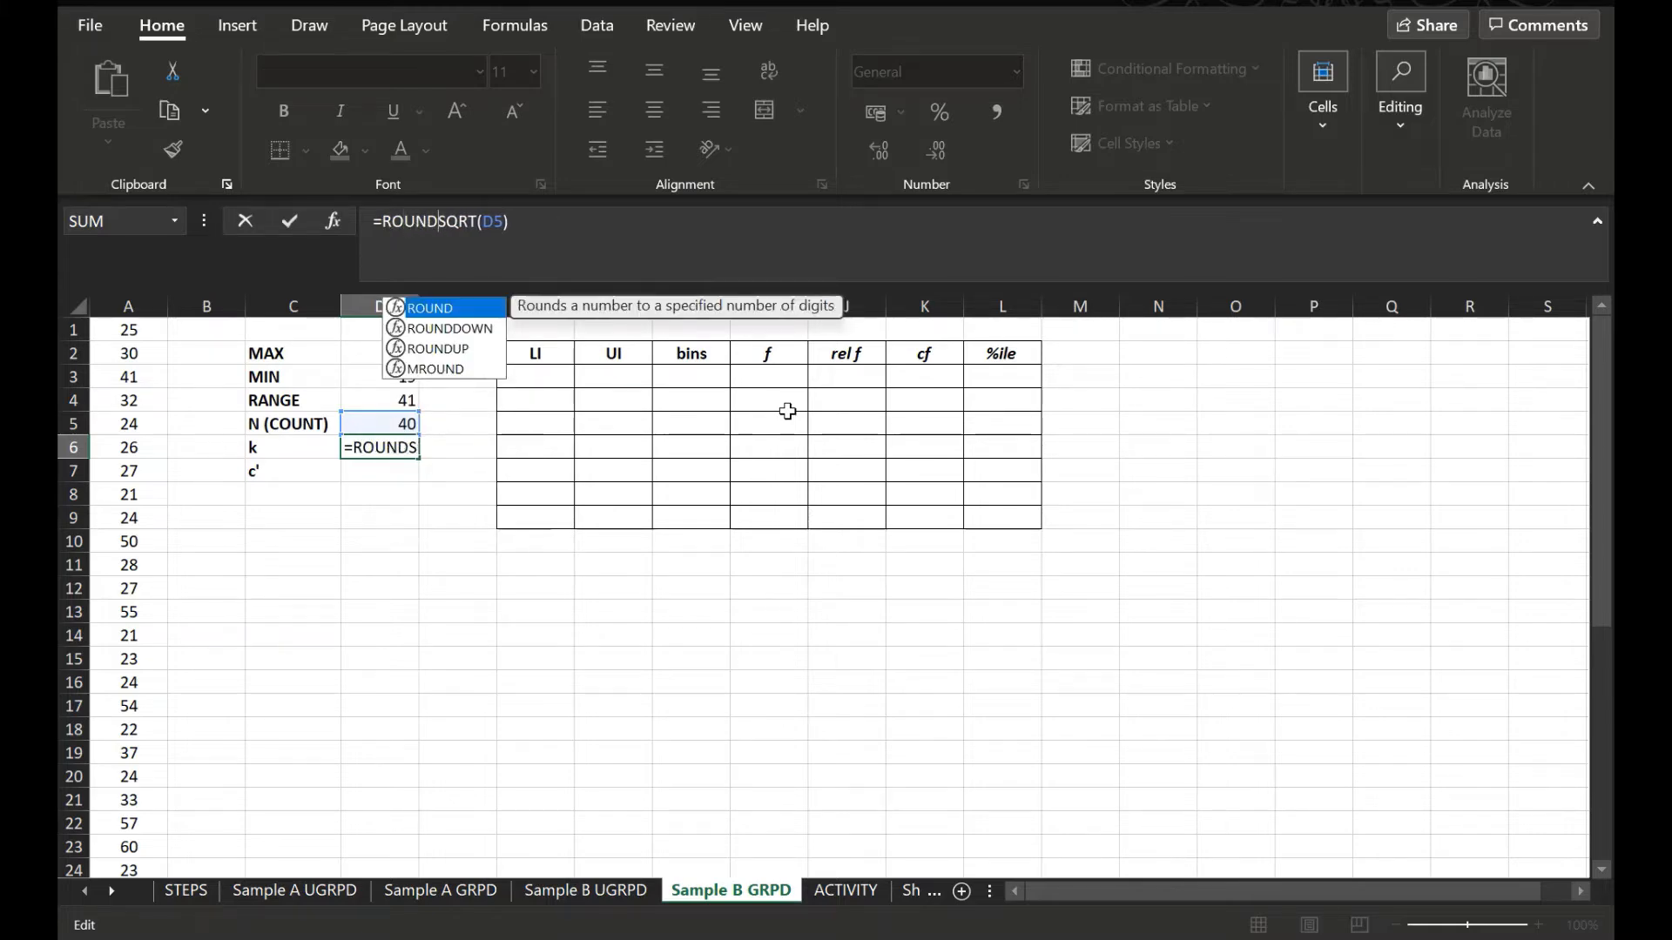
{"action": "type", "text": "("}
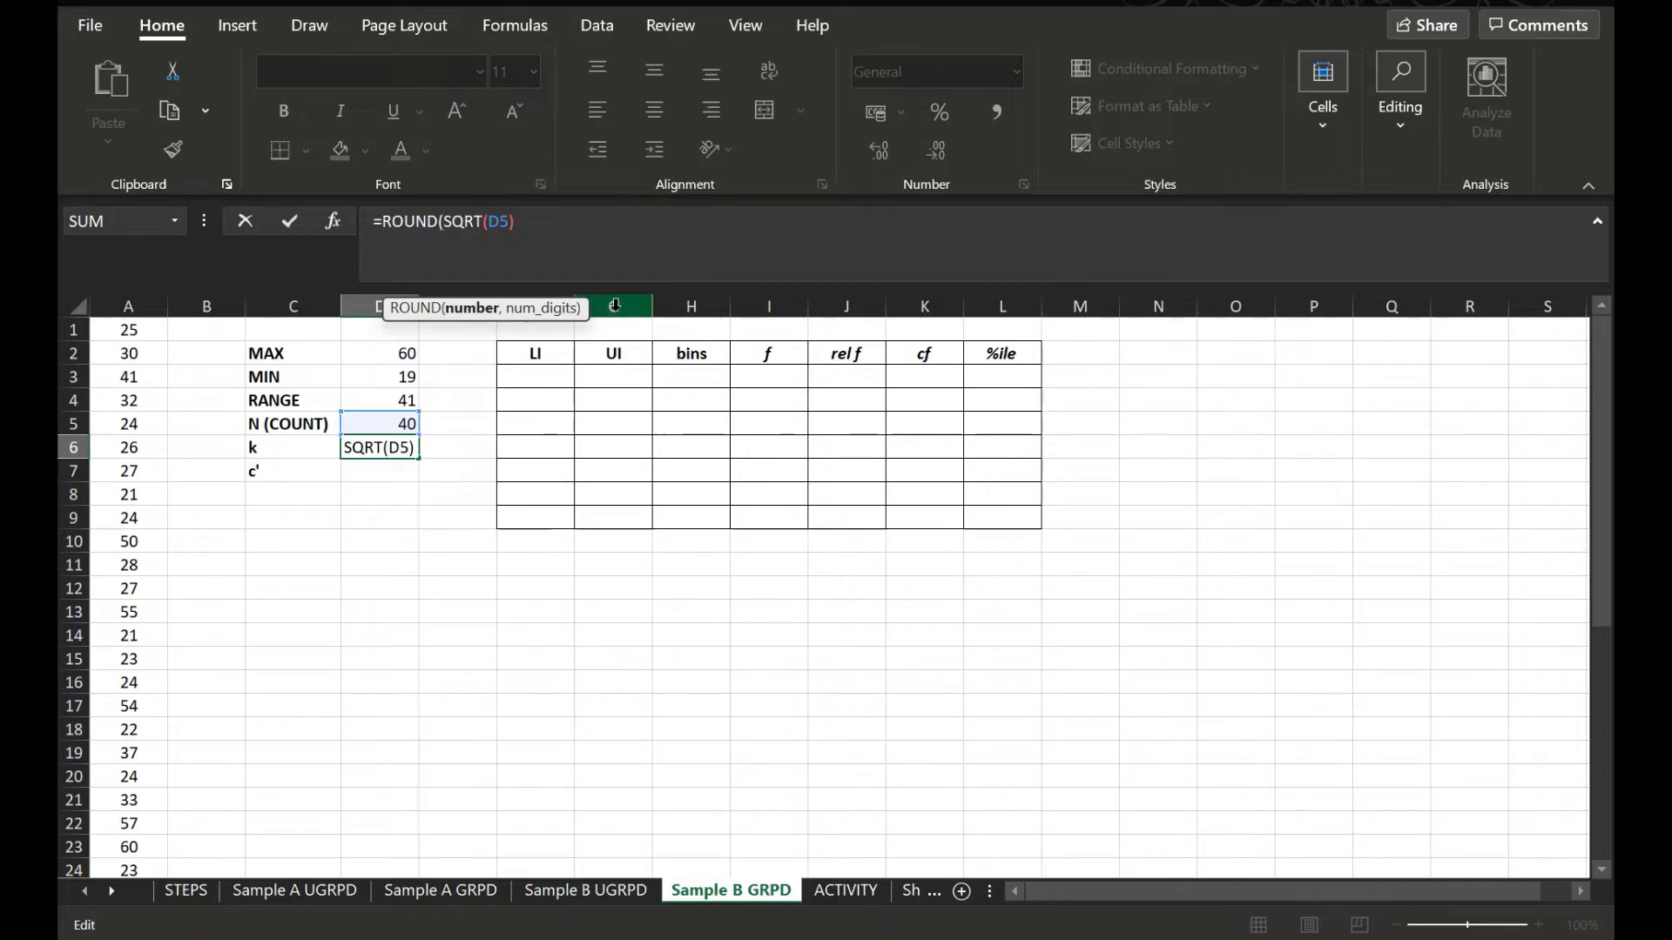
{"action": "left_click", "coordinate": [526, 226]}
{"action": "type", "text": ","}
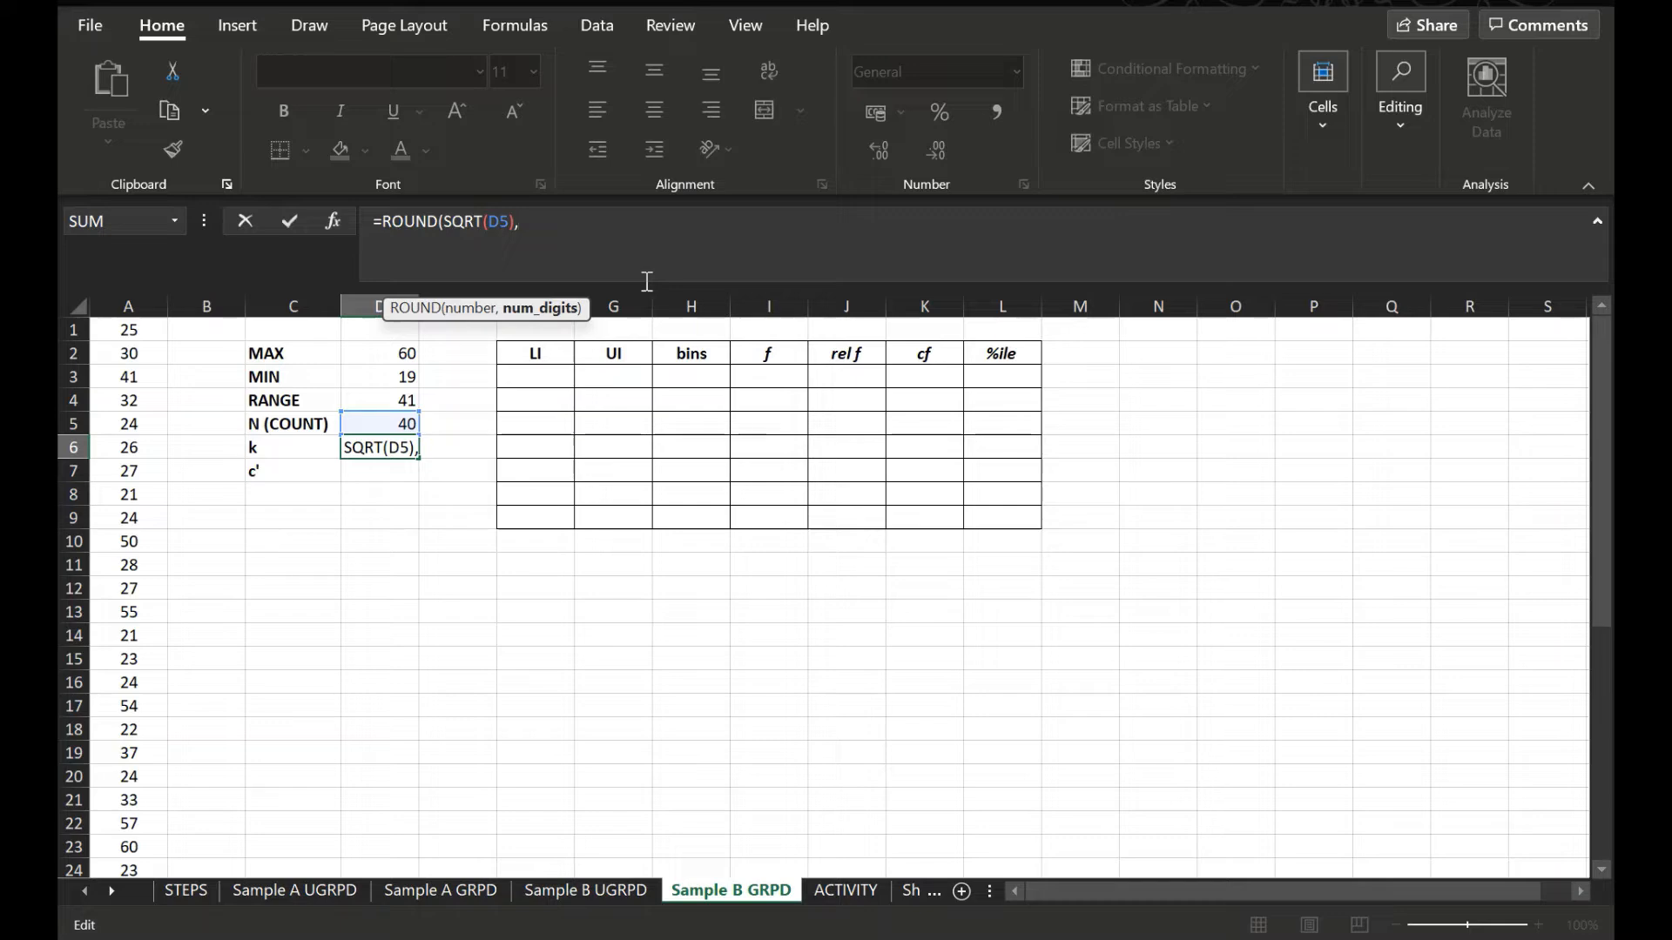
{"action": "type", "text": "0)"}
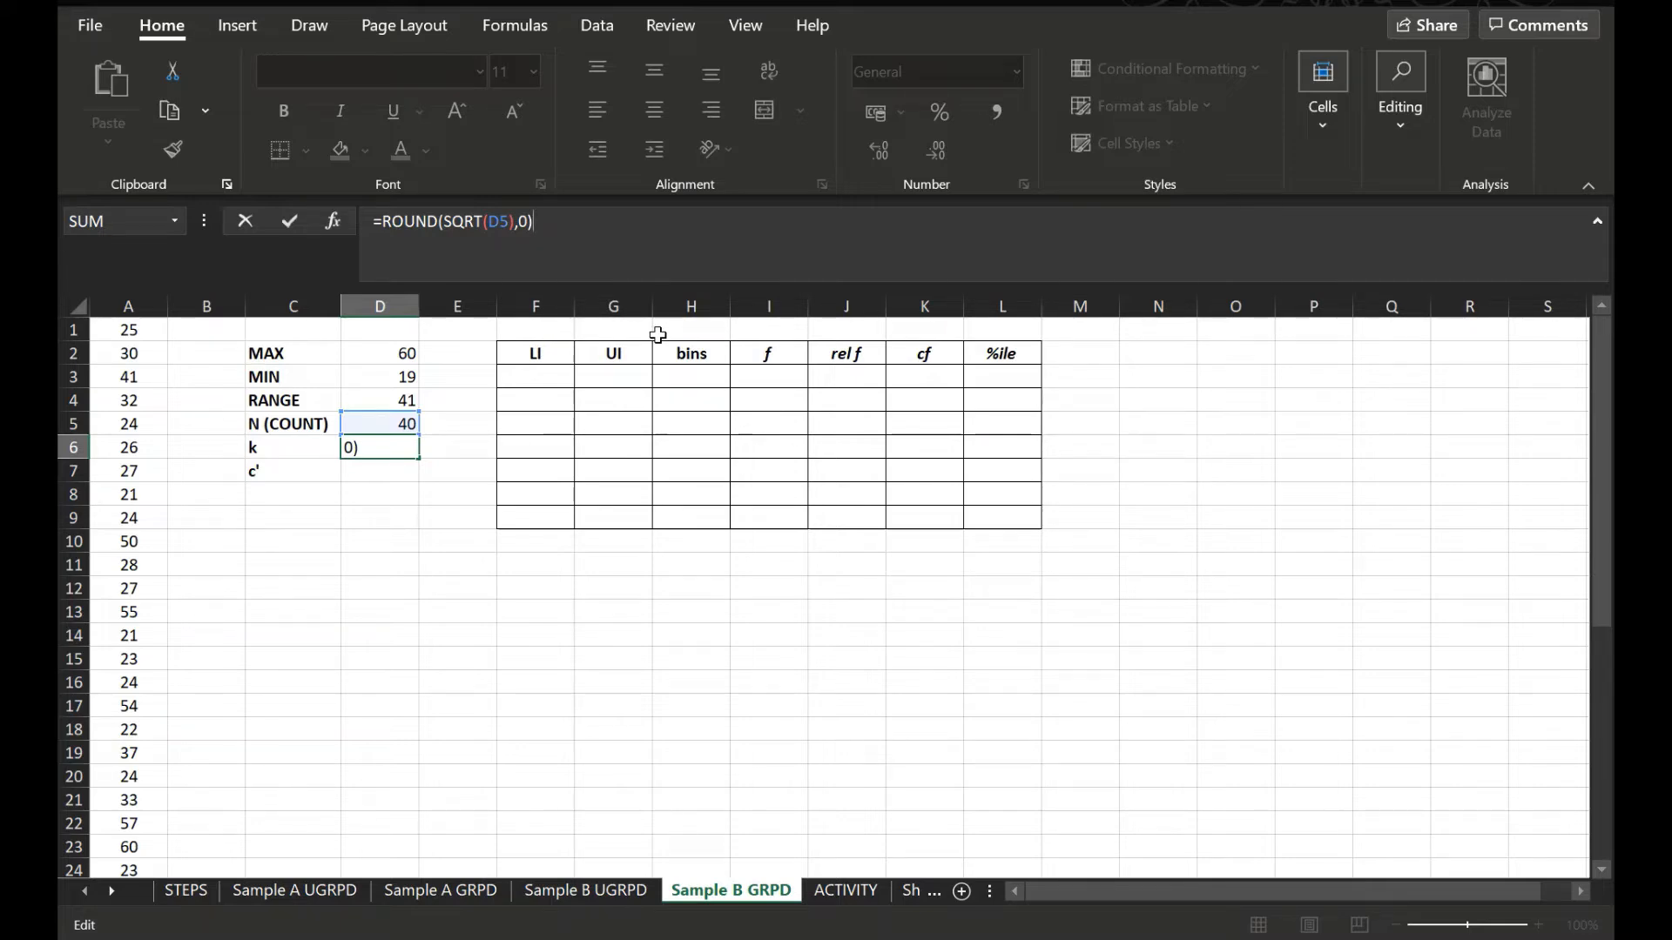
{"action": "key", "text": "Return"}
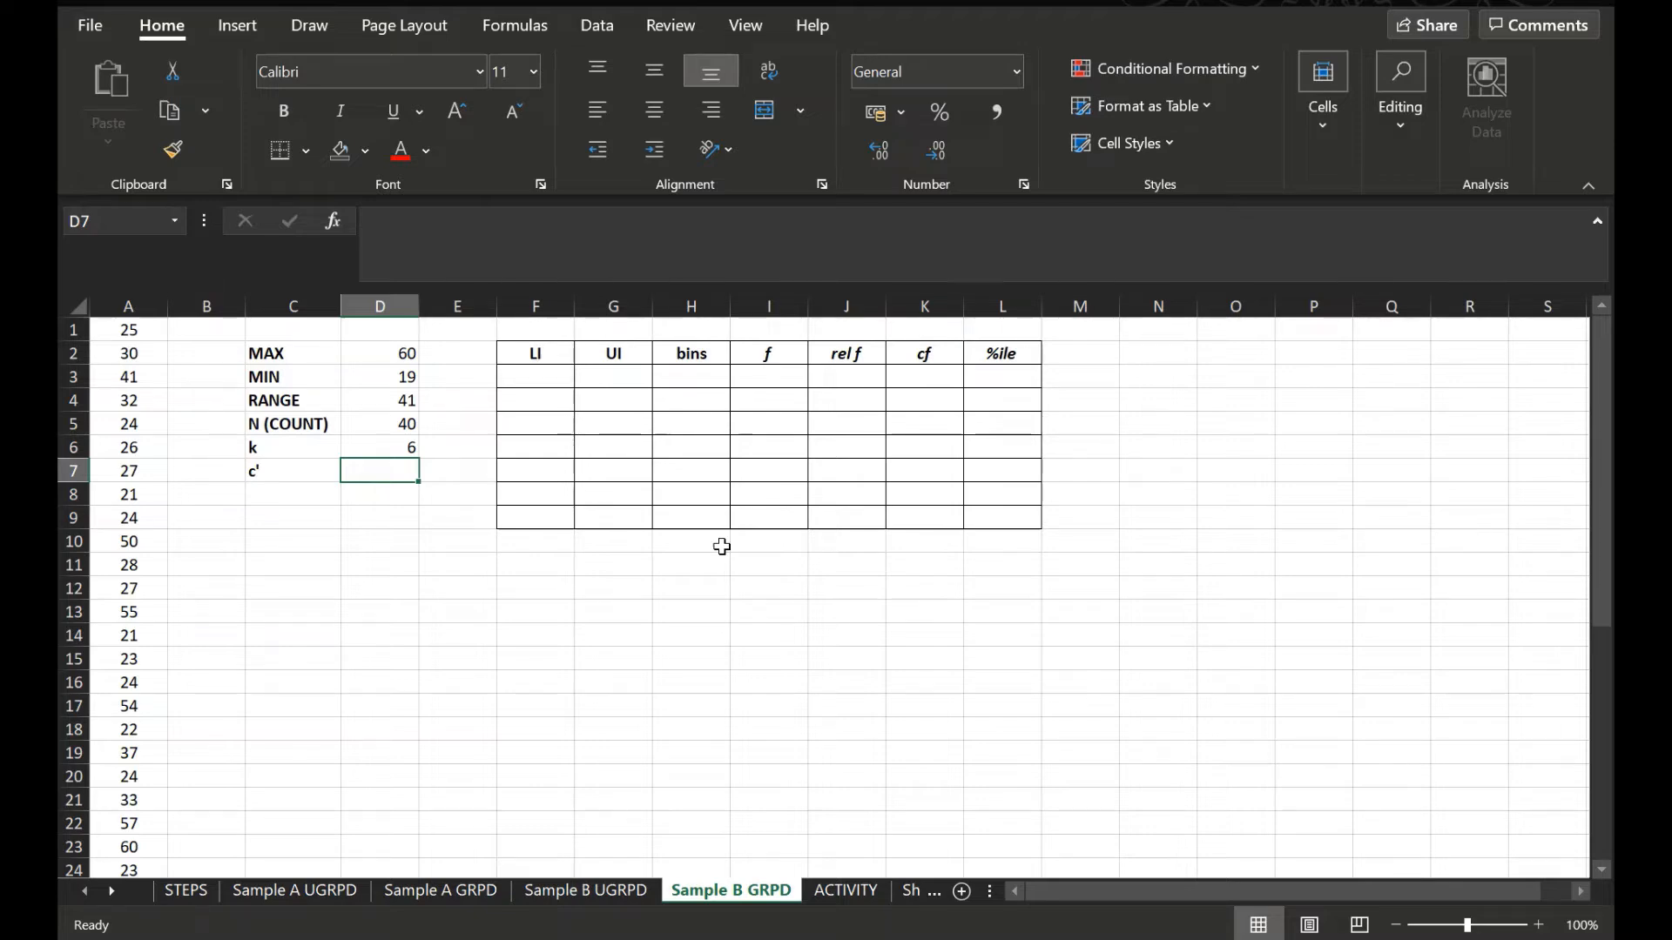
Step: Calculate the class width c' in cell D7 by dividing the range by k, =D4/D6
{"action": "type", "text": "="}
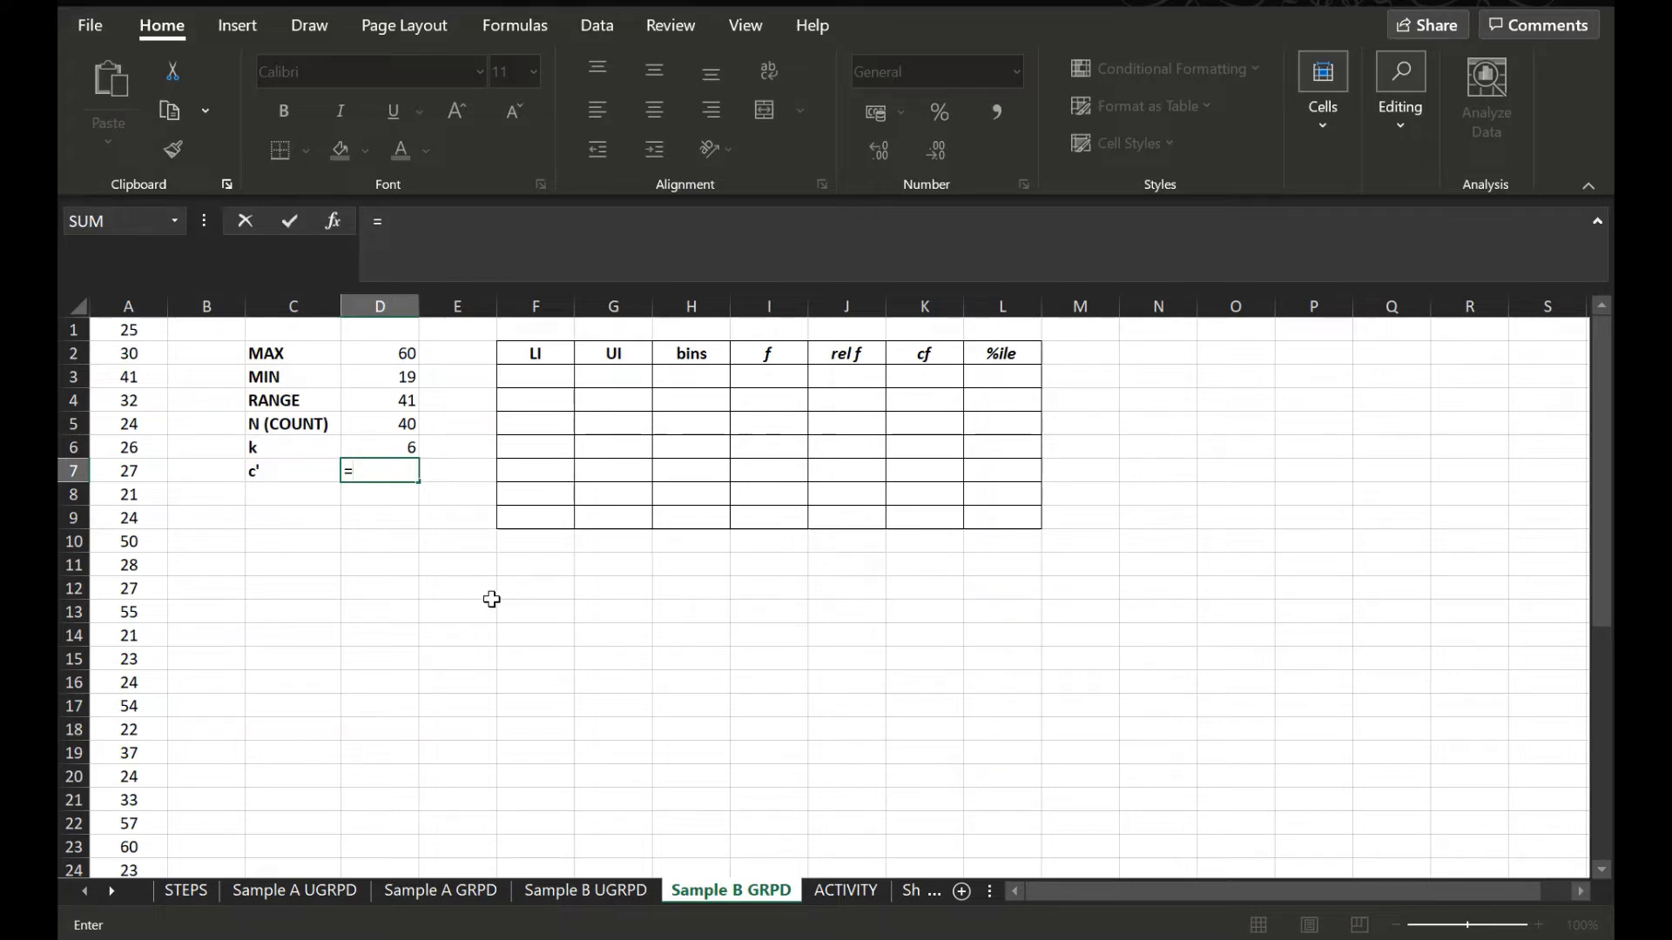
{"action": "left_click", "coordinate": [366, 399]}
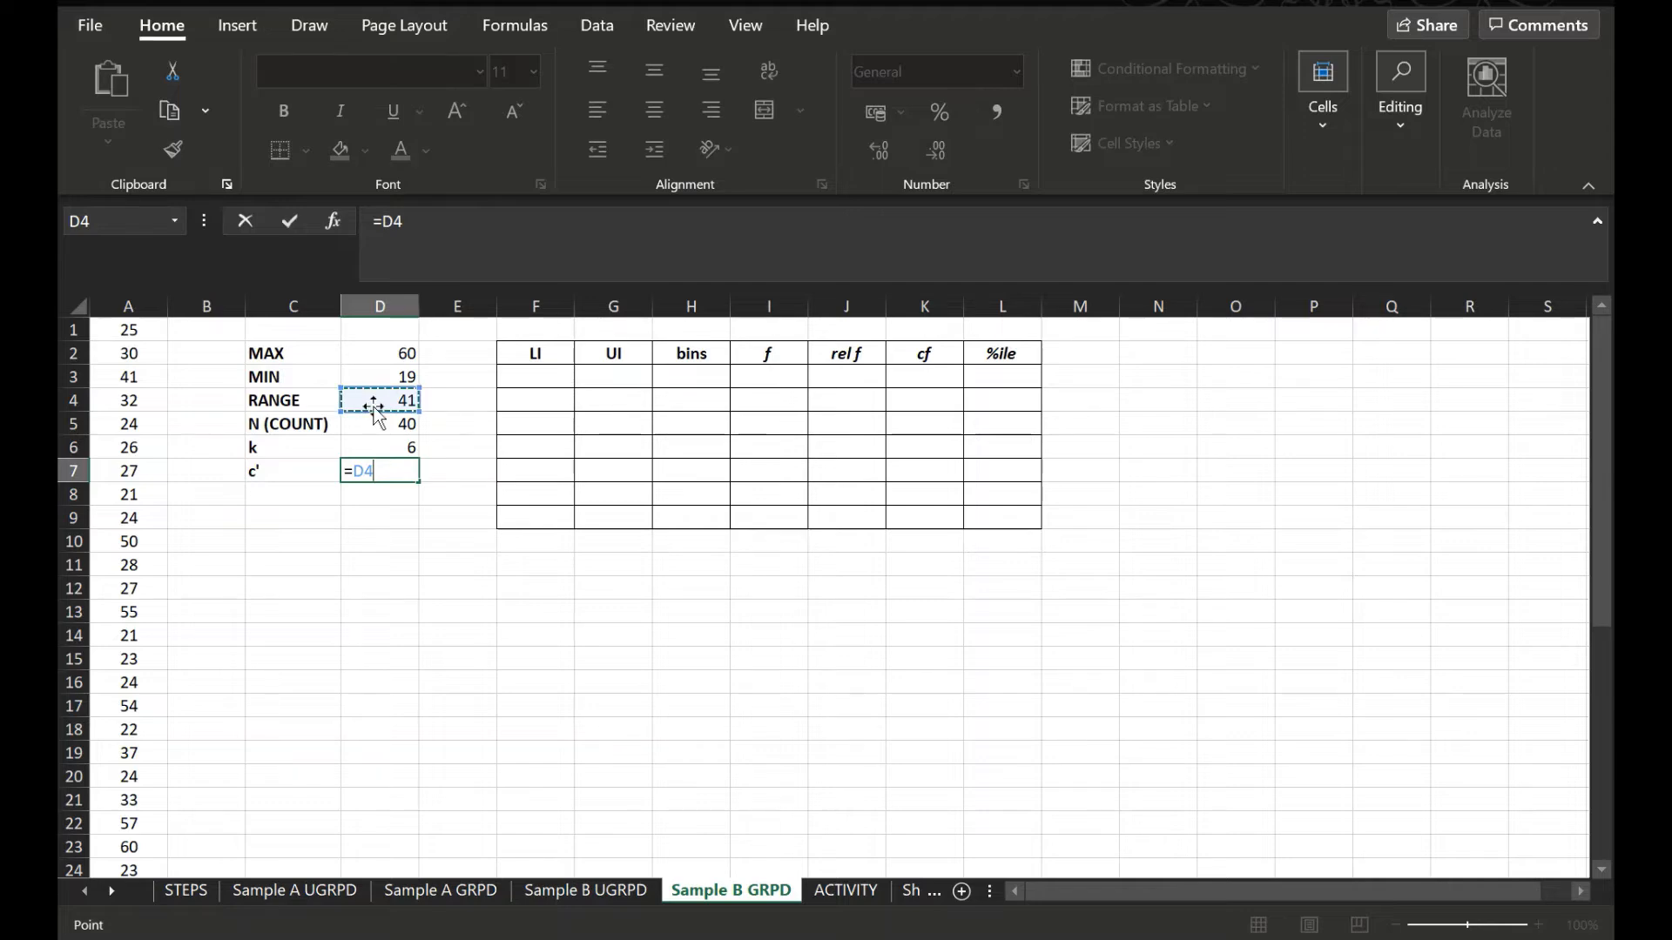
{"action": "type", "text": "/"}
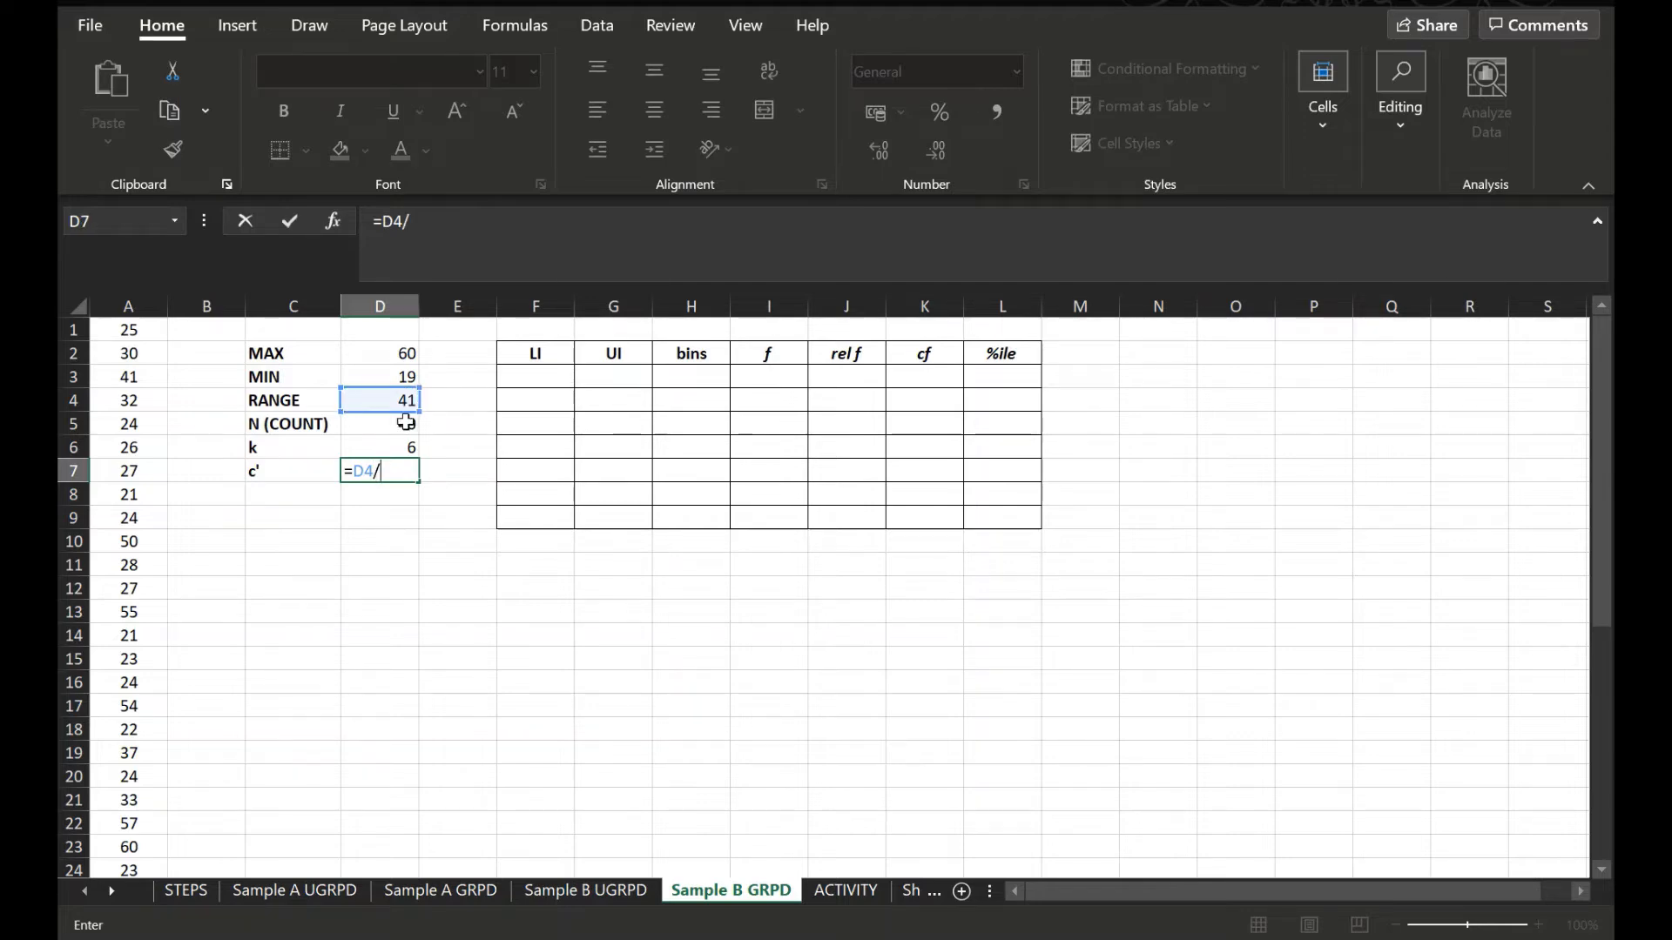
{"action": "left_click", "coordinate": [388, 444]}
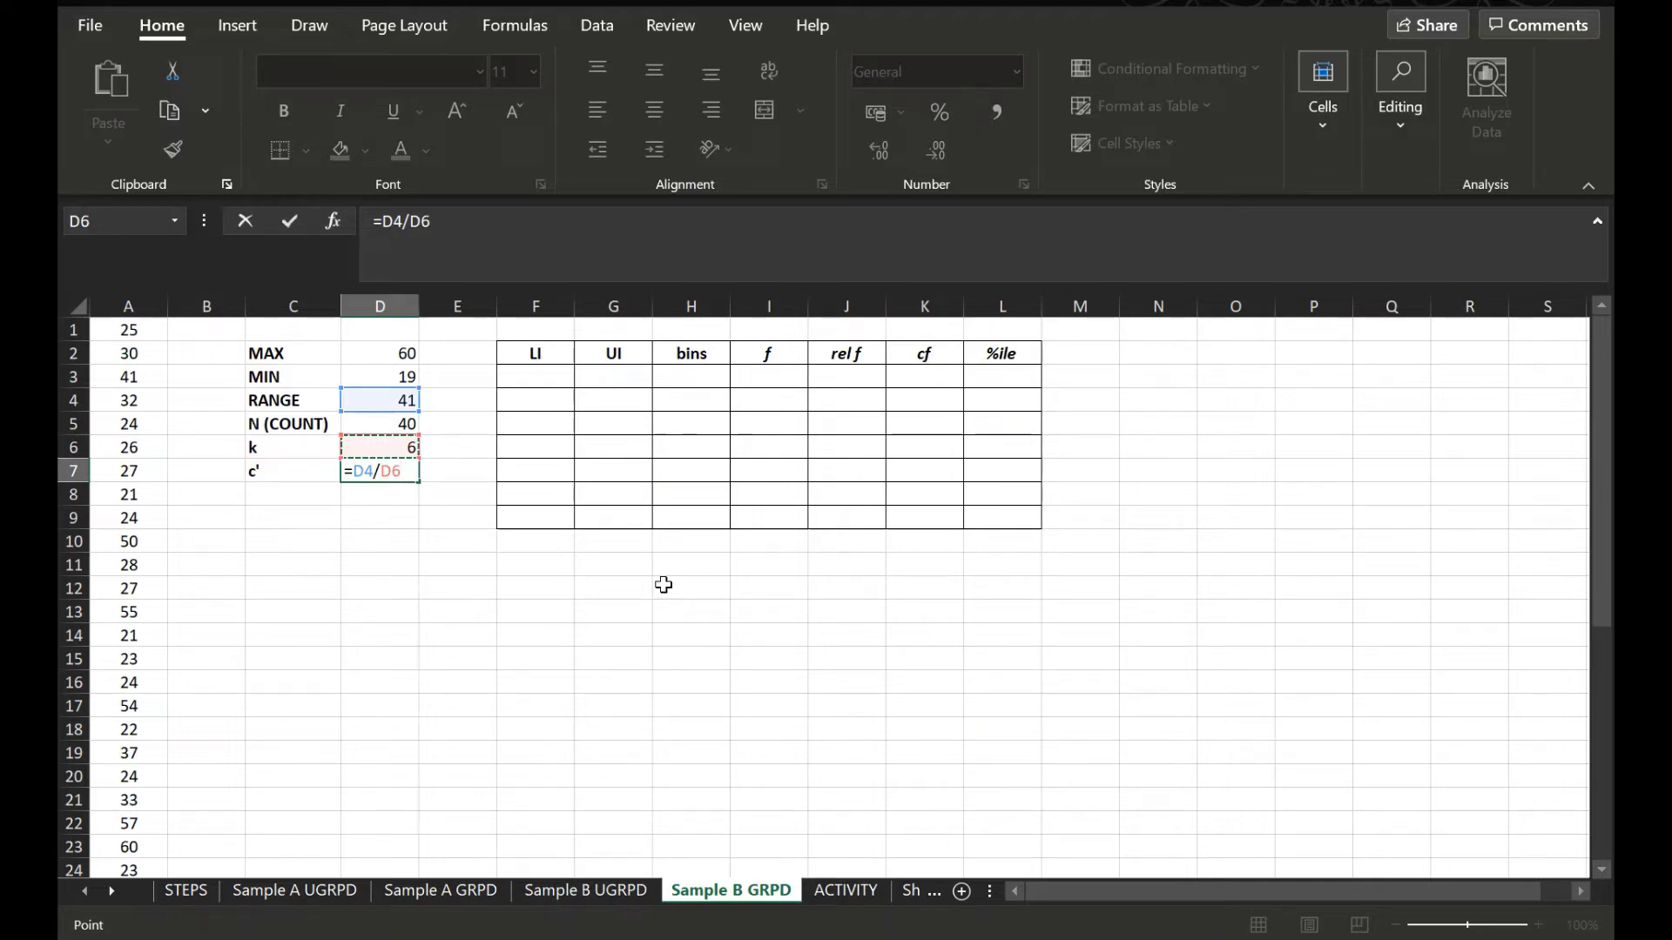
{"action": "key", "text": "Return"}
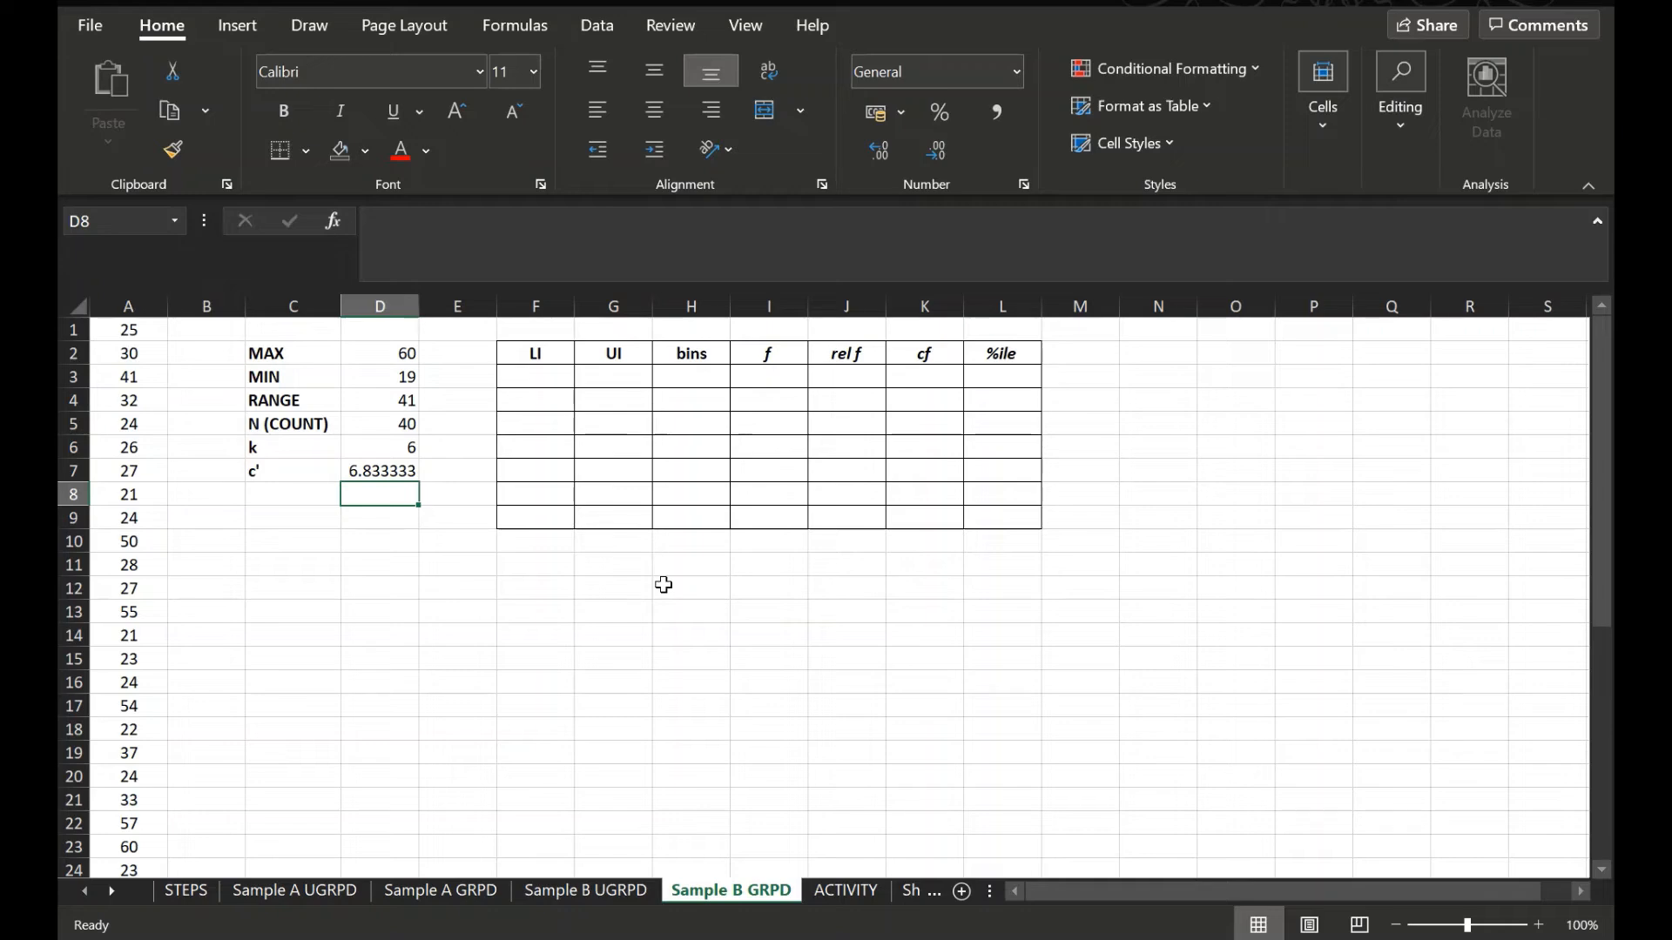
Step: Round c' in cell D7 to zero decimals by changing its formula to =ROUND(D4/D6,0)
{"action": "left_click", "coordinate": [377, 474]}
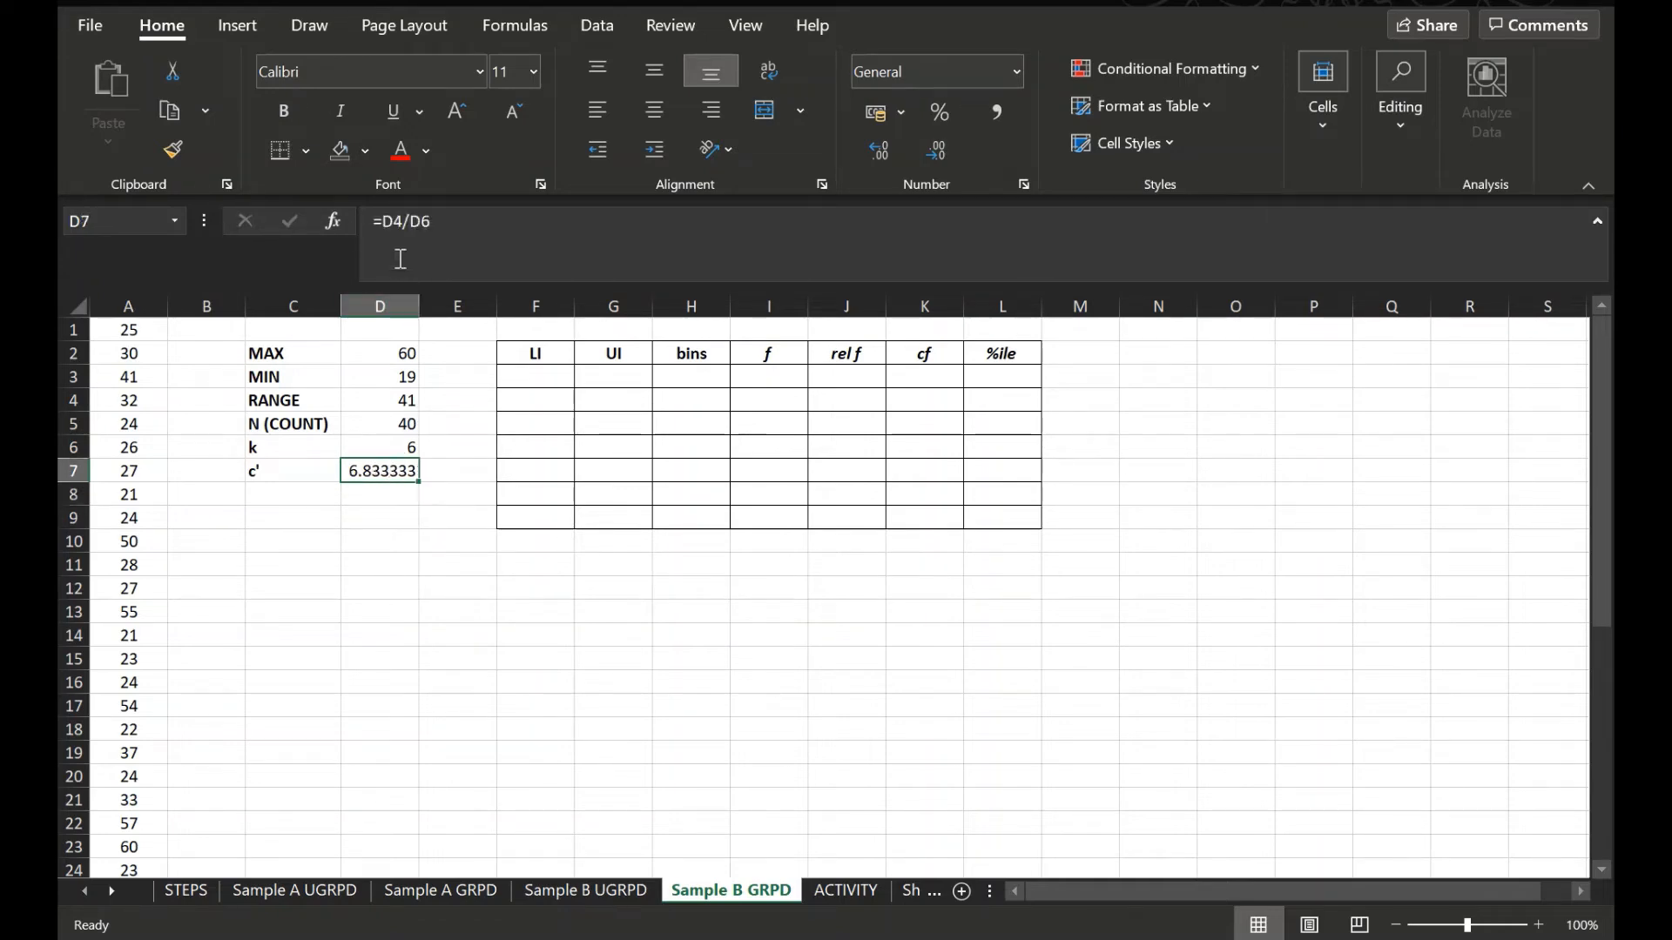
{"action": "left_click", "coordinate": [386, 230]}
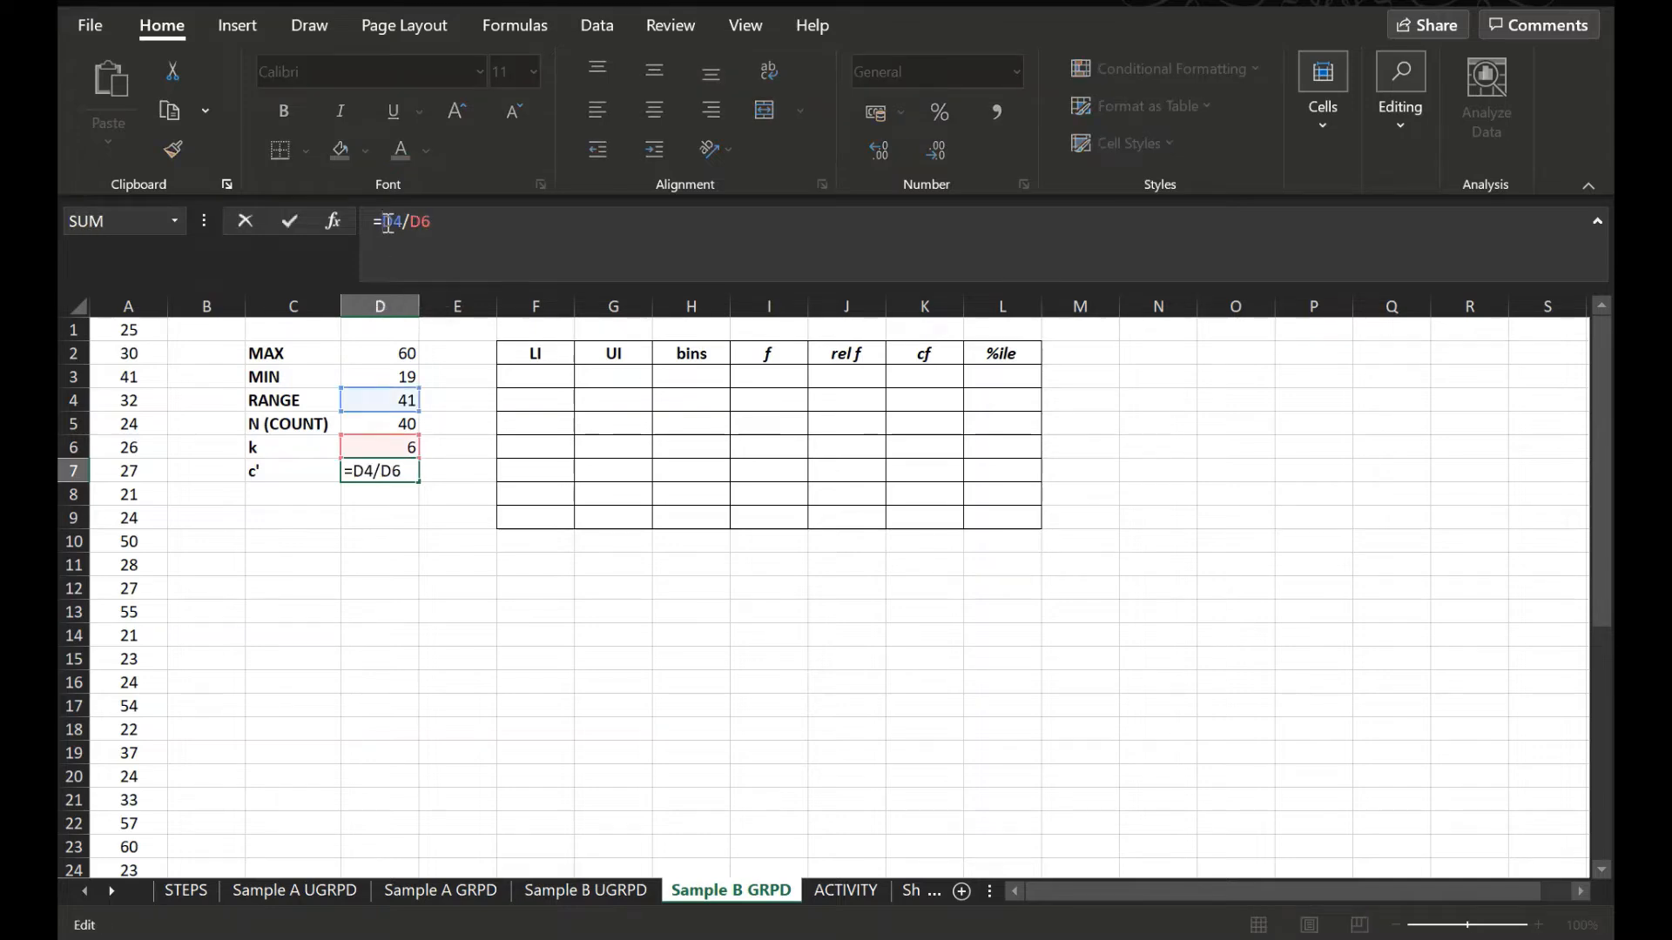
{"action": "type", "text": "ROUND"}
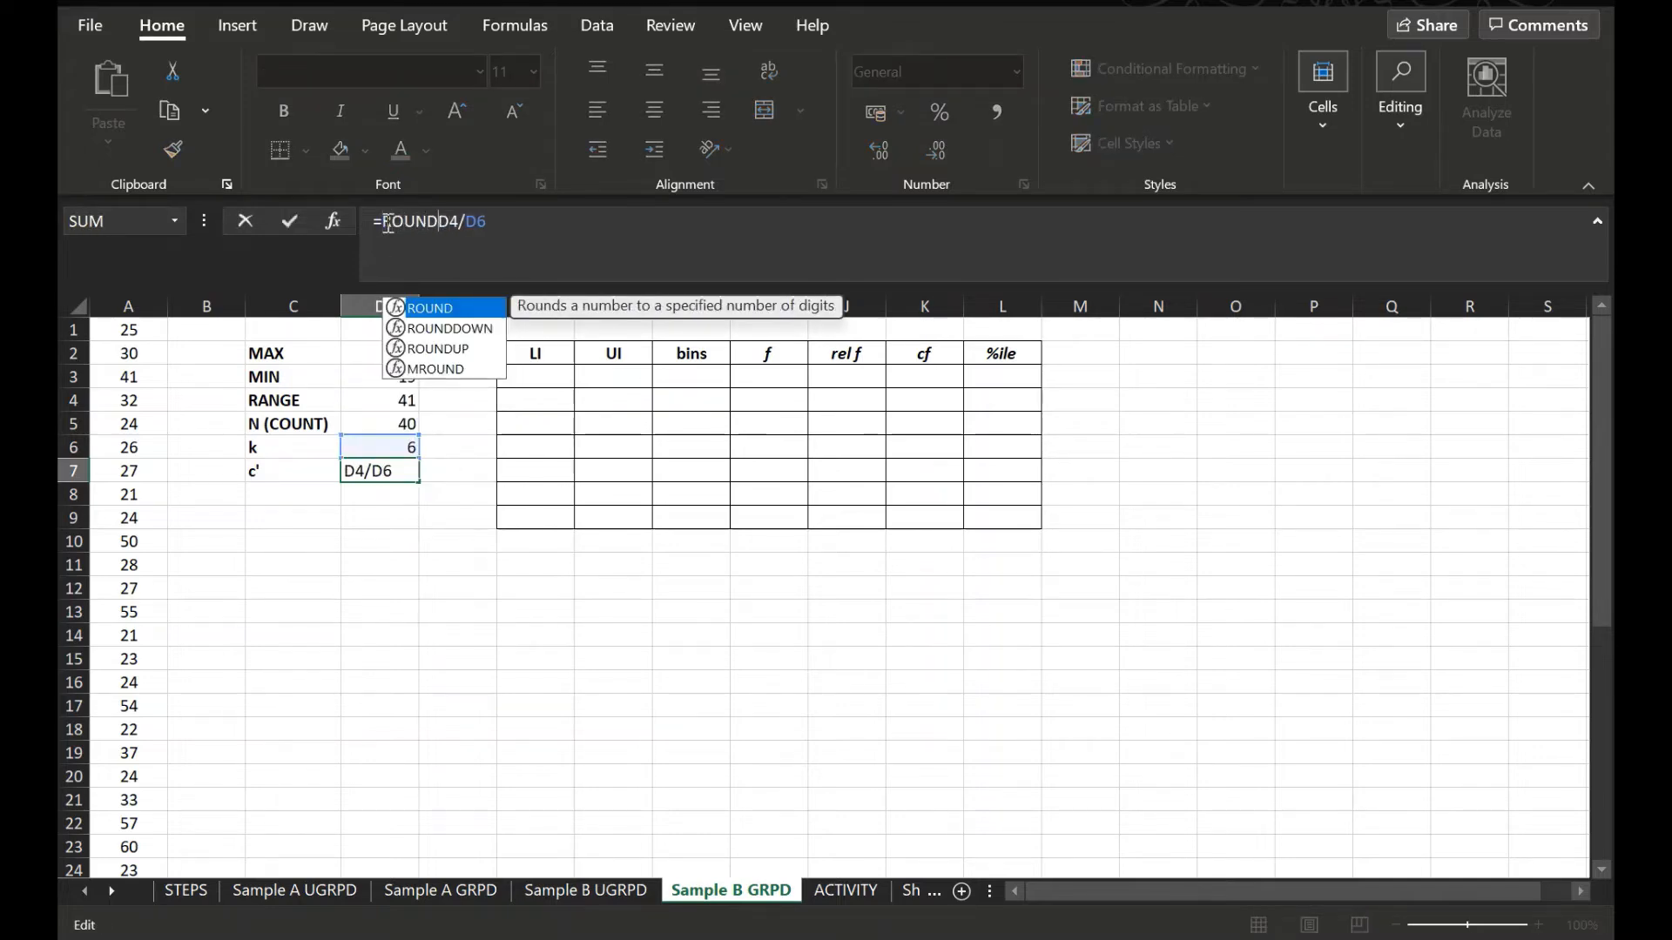
{"action": "type", "text": "(D4/D6"}
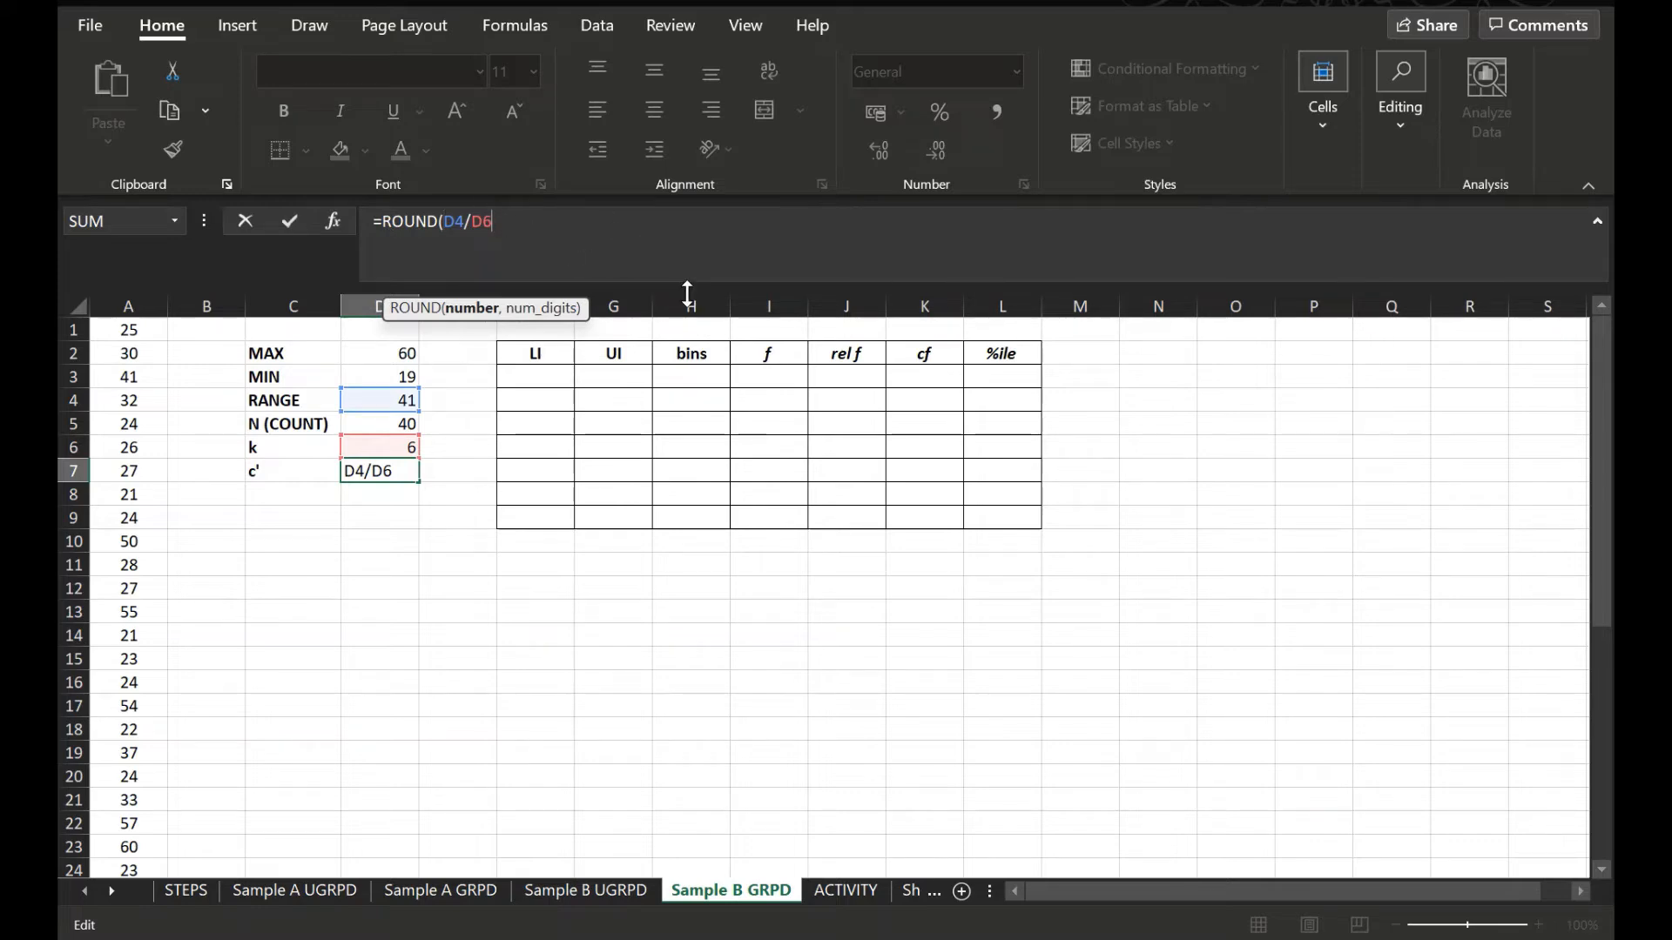
{"action": "type", "text": ",0)"}
{"action": "key", "text": "Return"}
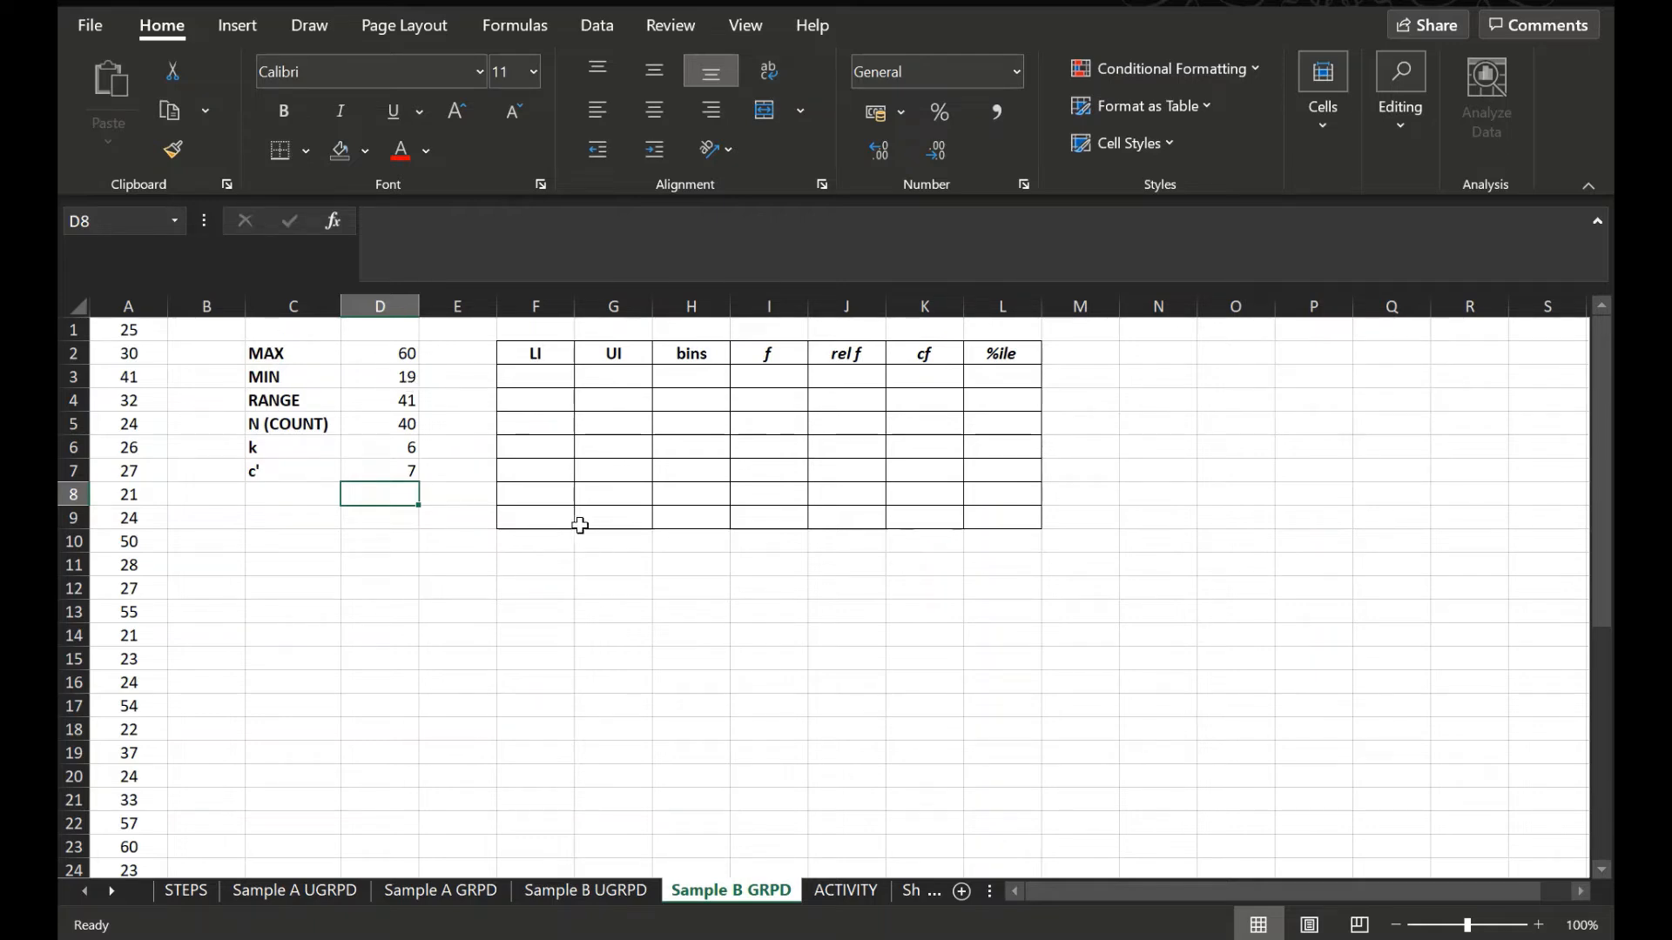
{"action": "left_click", "coordinate": [512, 516]}
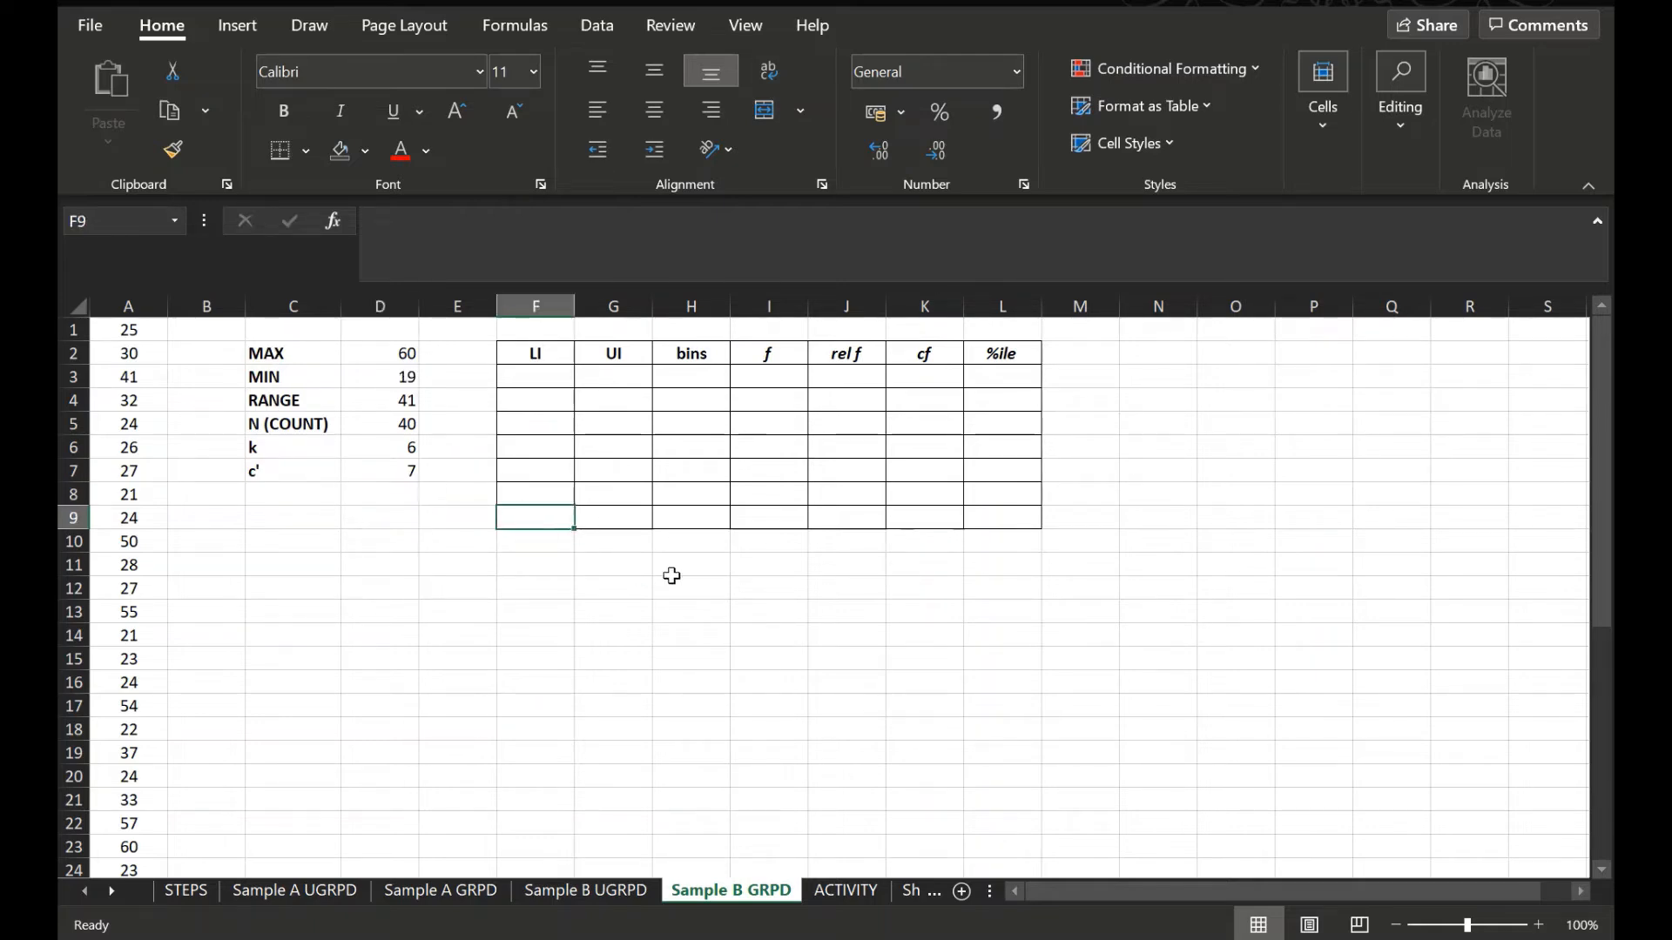
{"action": "type", "text": "19"}
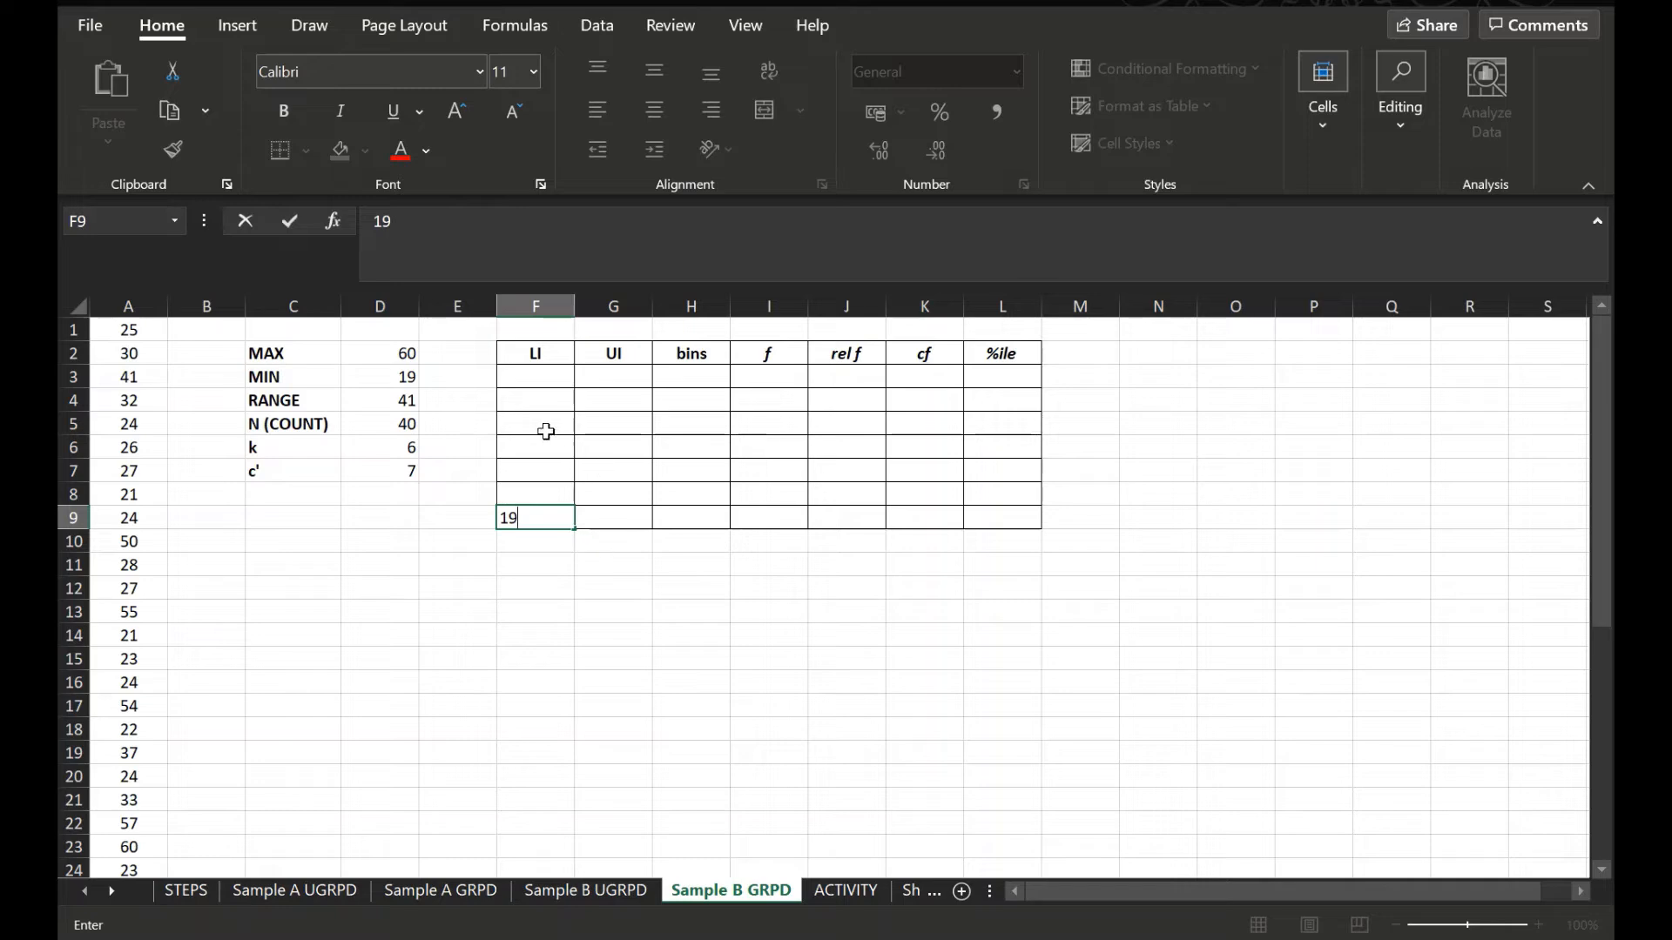
{"action": "key", "text": "BackSpace"}
{"action": "key", "text": "BackSpace"}
Step: Enter 19 as the lowest class's lower limit in cell F8, the sixth row of the LI column
{"action": "left_click", "coordinate": [546, 385]}
{"action": "left_click", "coordinate": [545, 399]}
{"action": "left_click", "coordinate": [538, 426]}
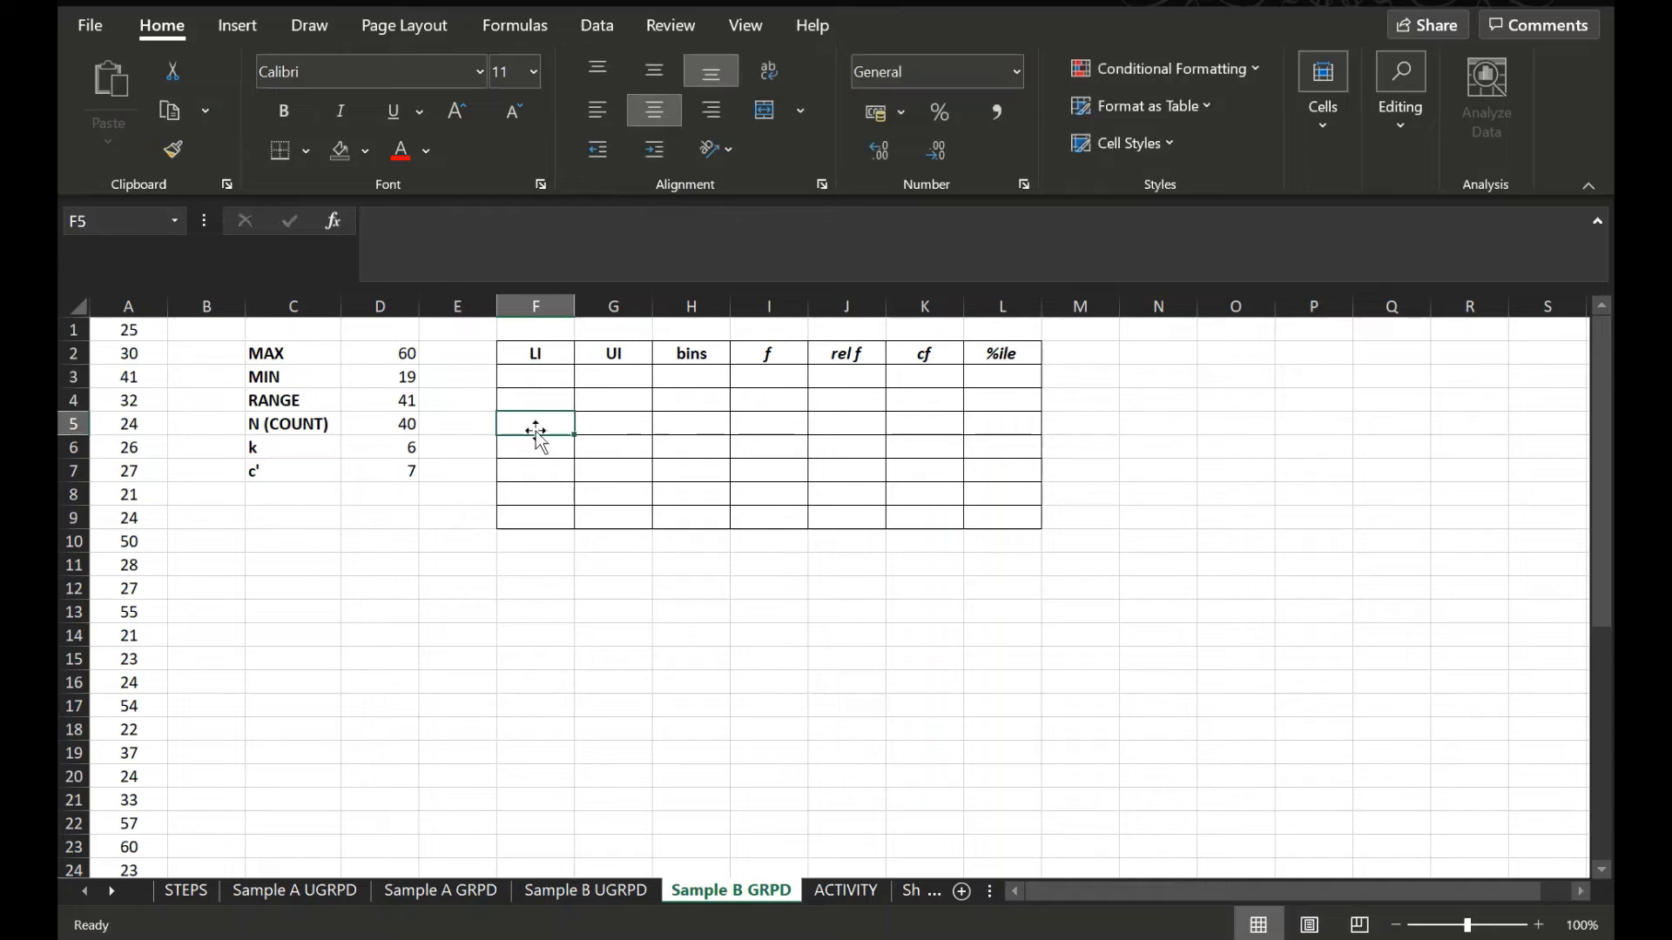
{"action": "left_click_drag", "start_coordinate": [533, 451], "coordinate": [530, 477]}
{"action": "left_click", "coordinate": [530, 475]}
{"action": "left_click", "coordinate": [540, 489]}
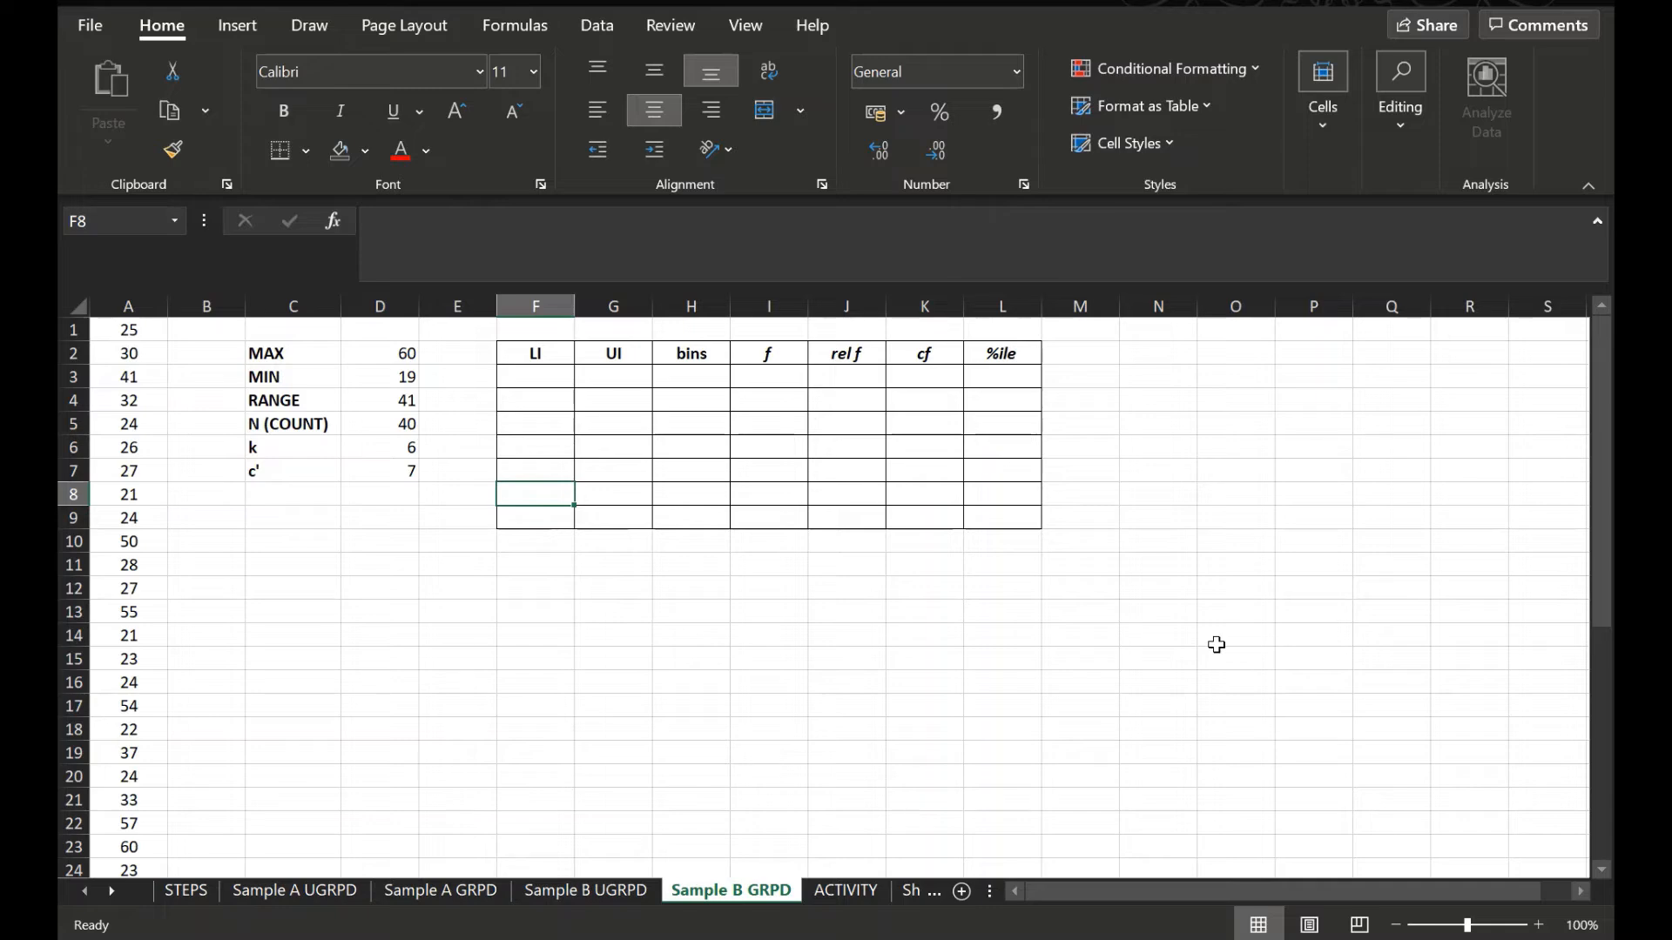
{"action": "type", "text": "19"}
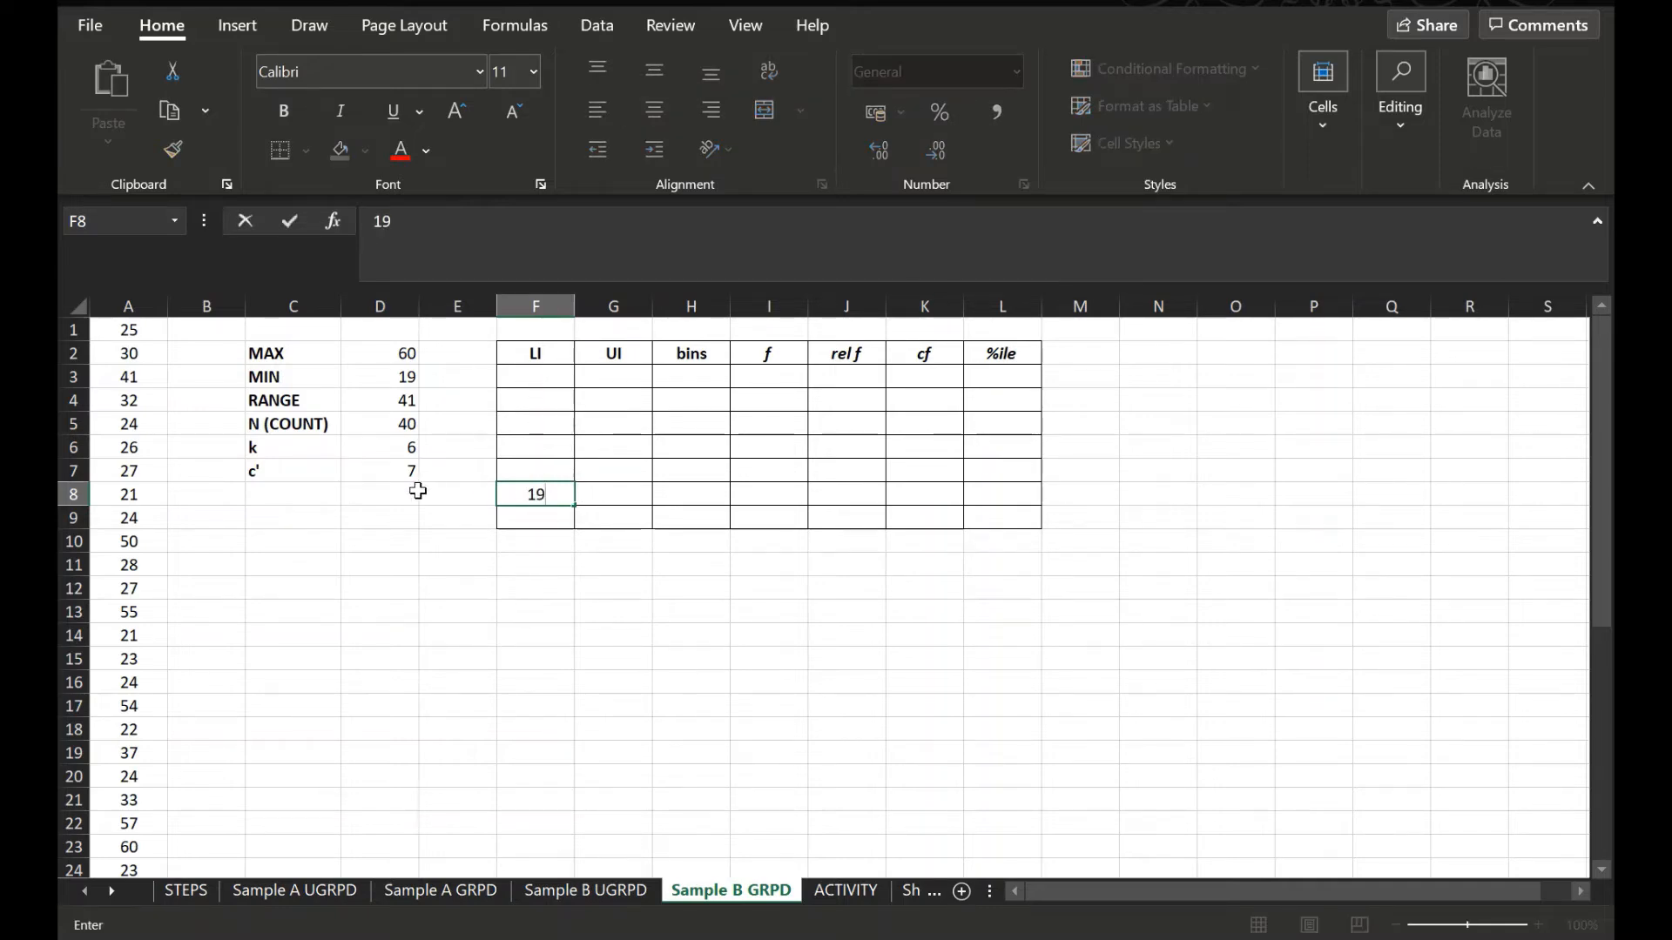
{"action": "left_click", "coordinate": [535, 378]}
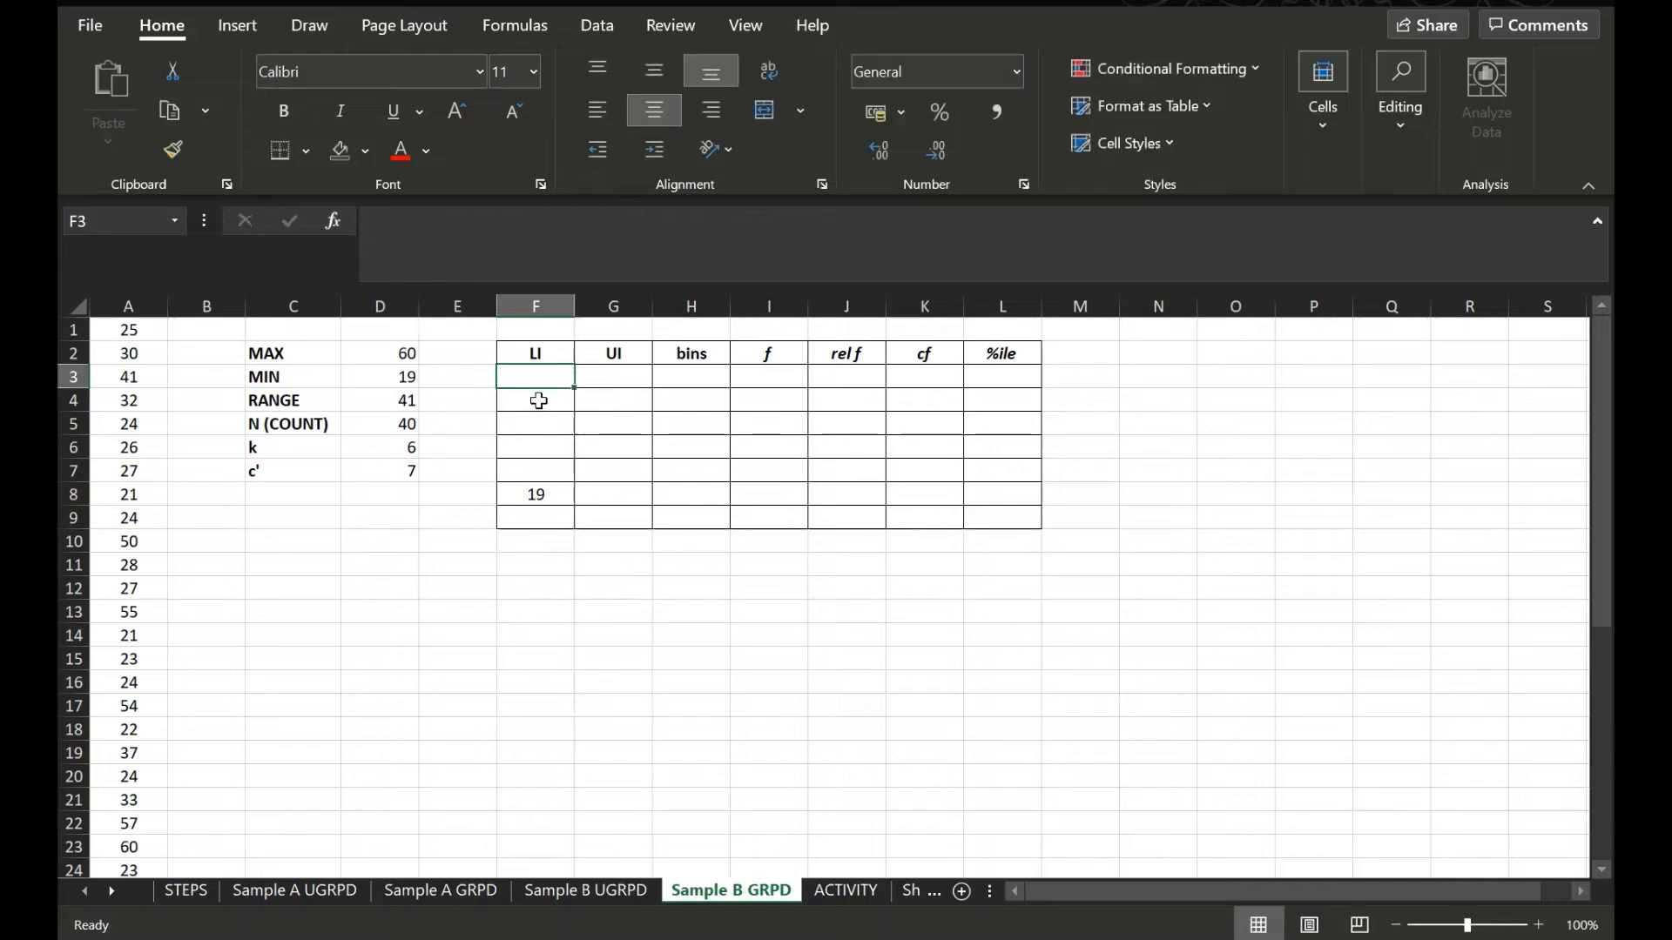
Step: Check the class rows down to F8 in the LI column and the class width in cell D7
{"action": "left_click", "coordinate": [539, 401]}
{"action": "left_click", "coordinate": [536, 424]}
{"action": "left_click", "coordinate": [534, 448]}
{"action": "left_click", "coordinate": [539, 470]}
{"action": "left_click", "coordinate": [542, 494]}
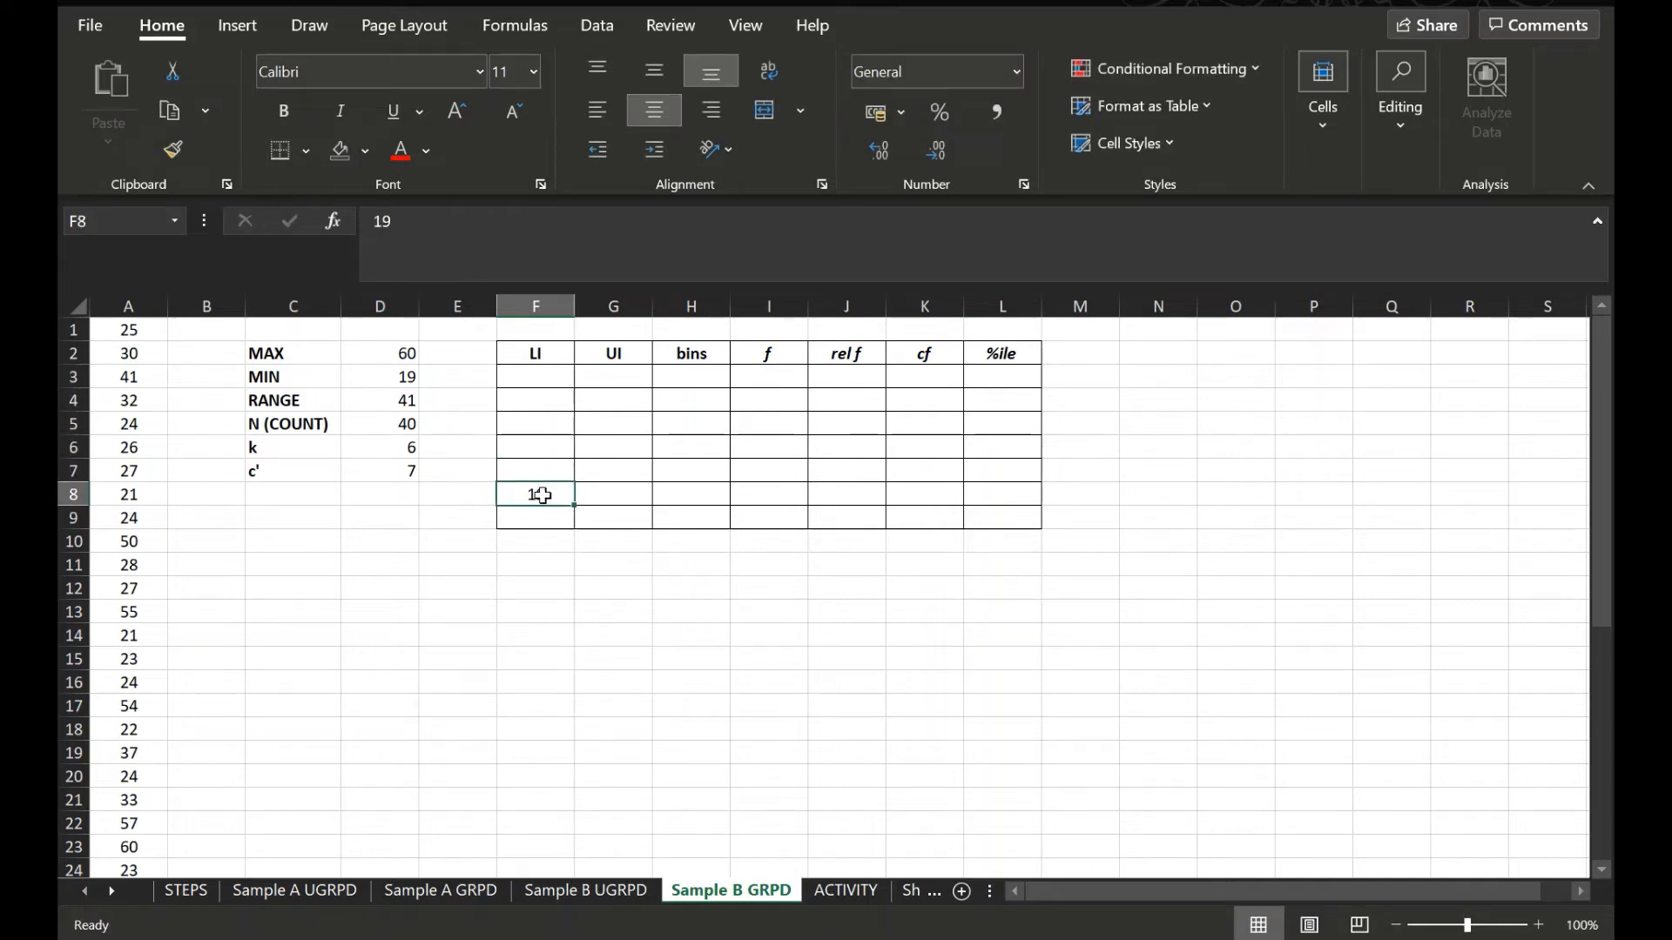
{"action": "left_click", "coordinate": [616, 495]}
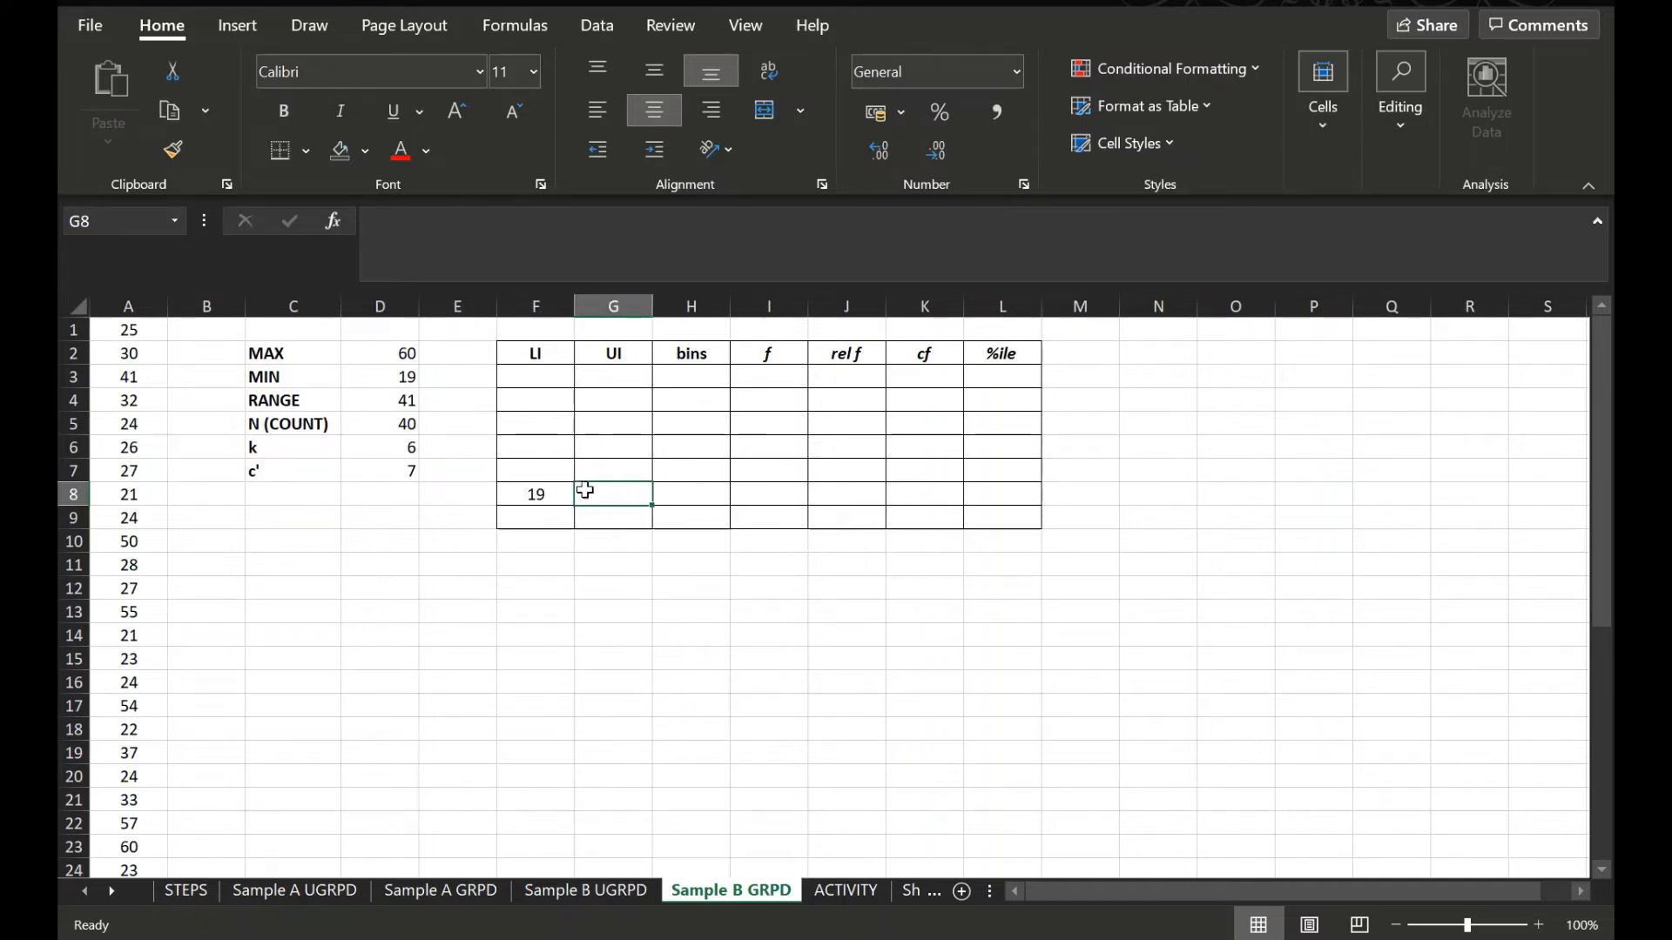
{"action": "left_click", "coordinate": [538, 493]}
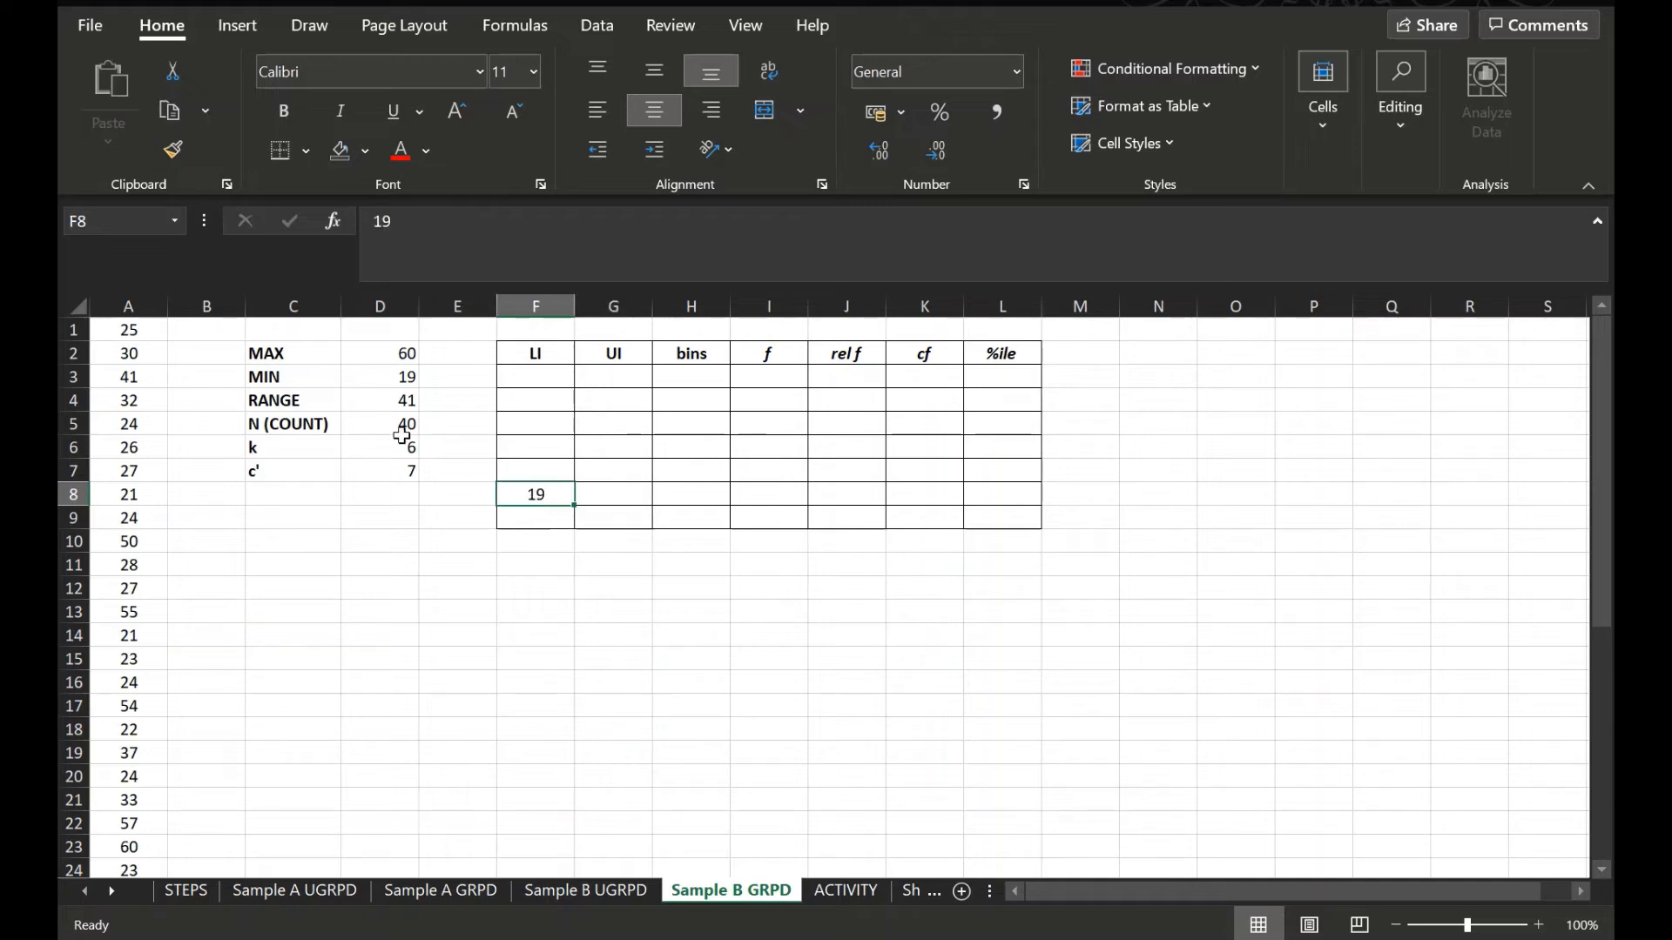
{"action": "left_click", "coordinate": [525, 468]}
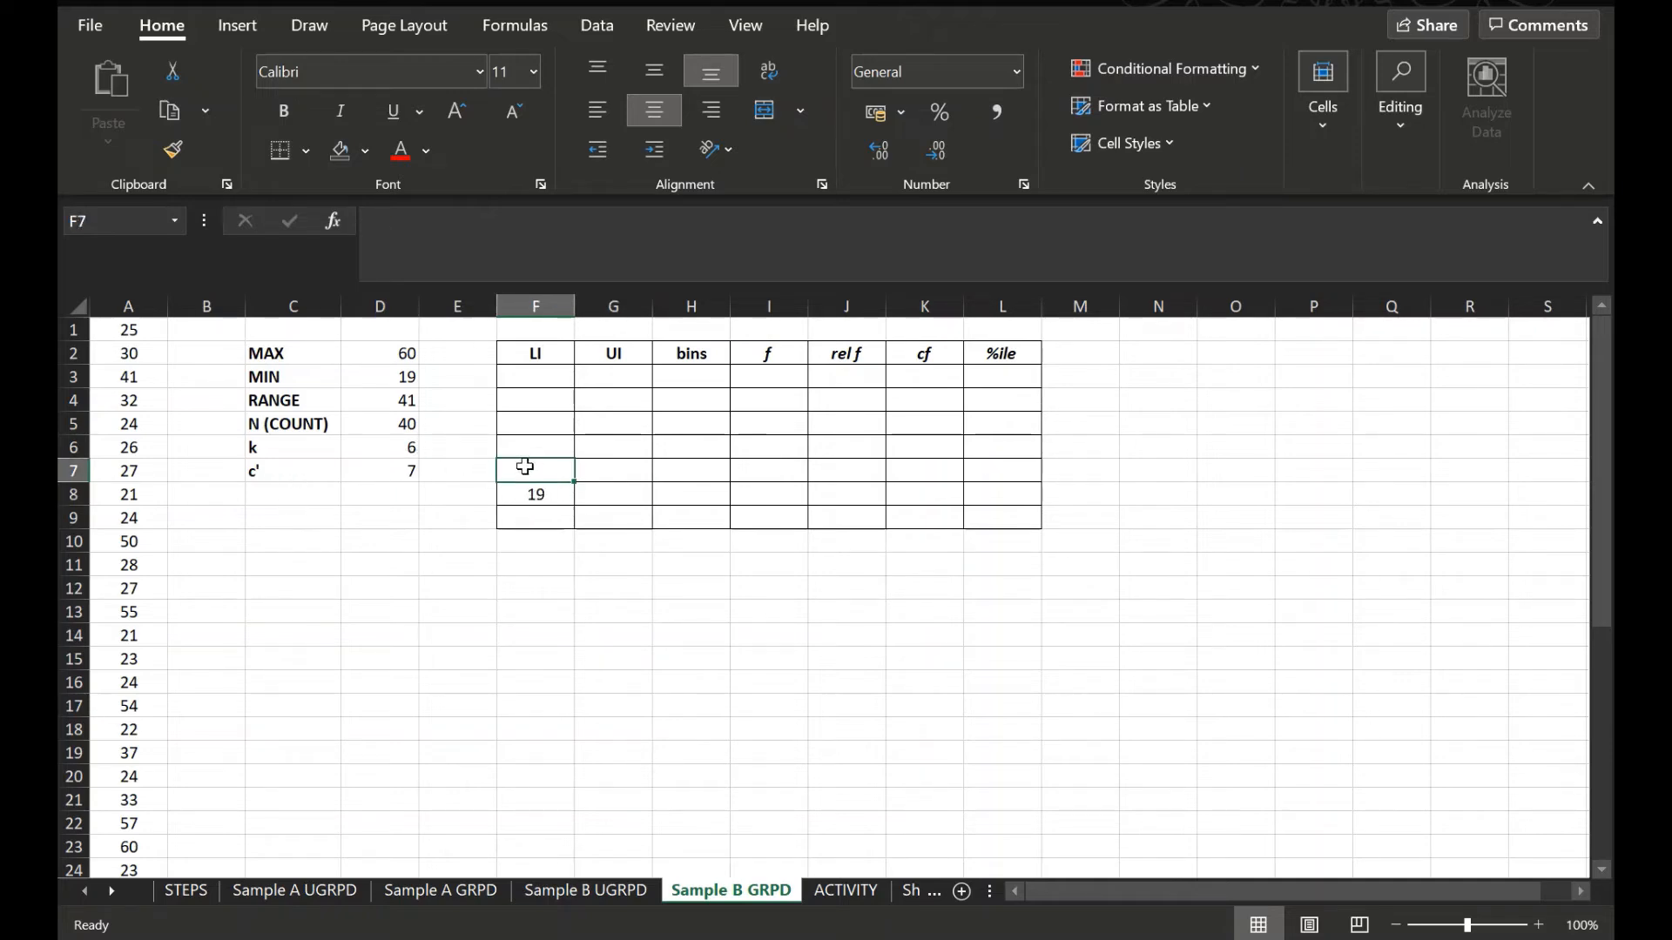
{"action": "left_click", "coordinate": [405, 471]}
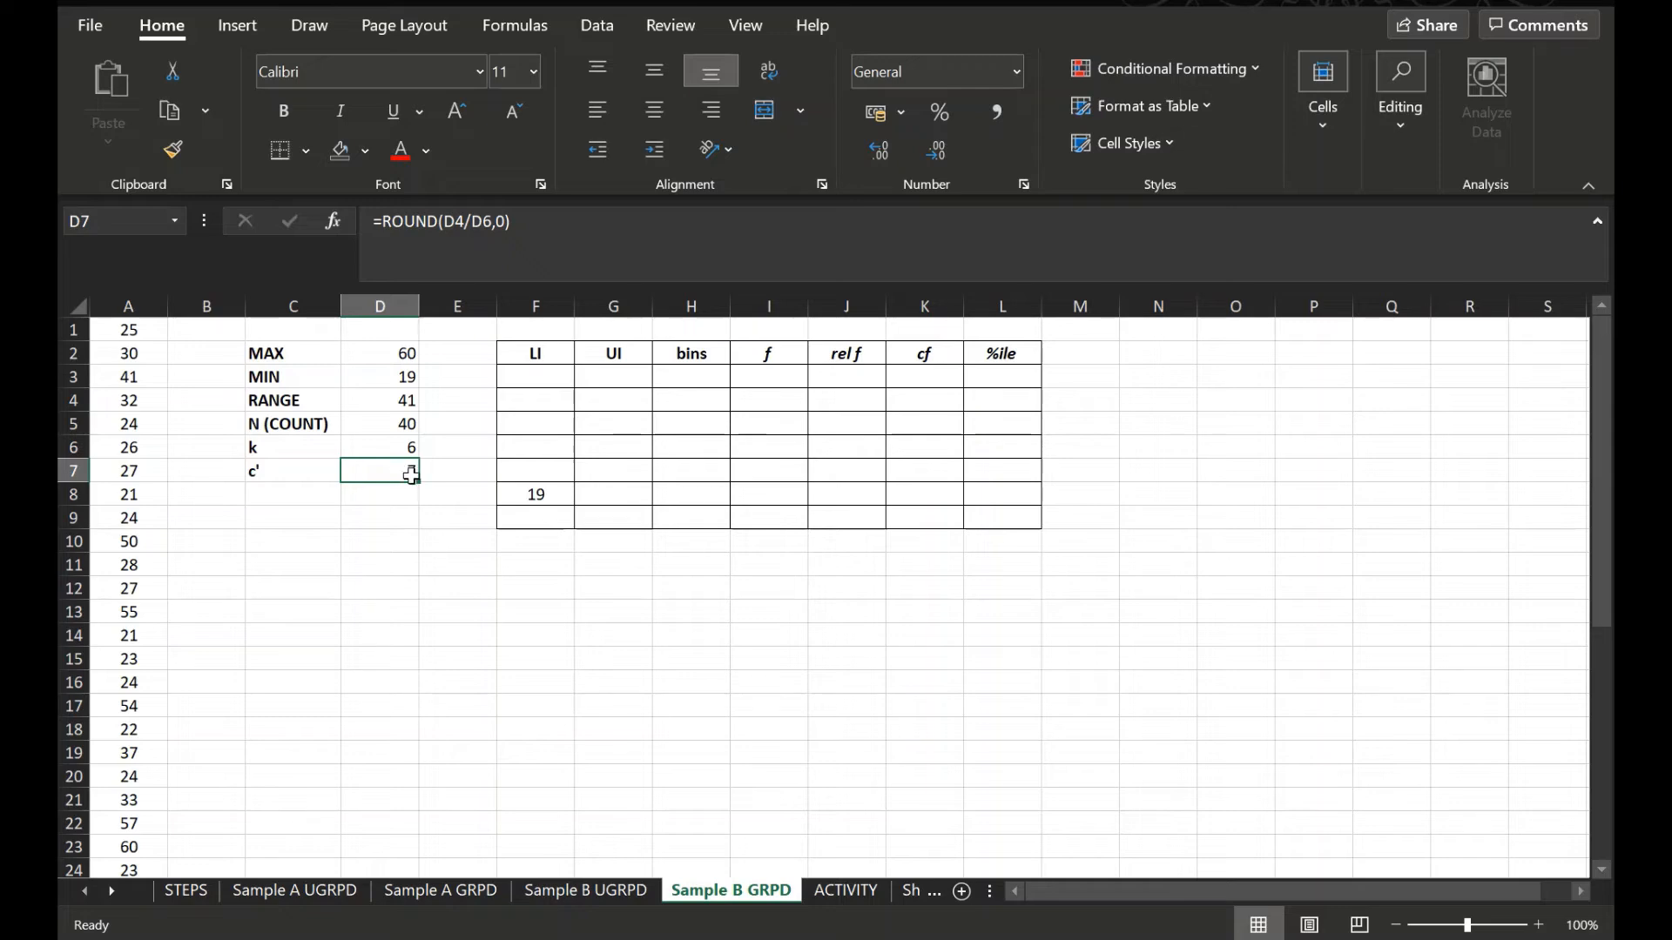
{"action": "left_click", "coordinate": [533, 493]}
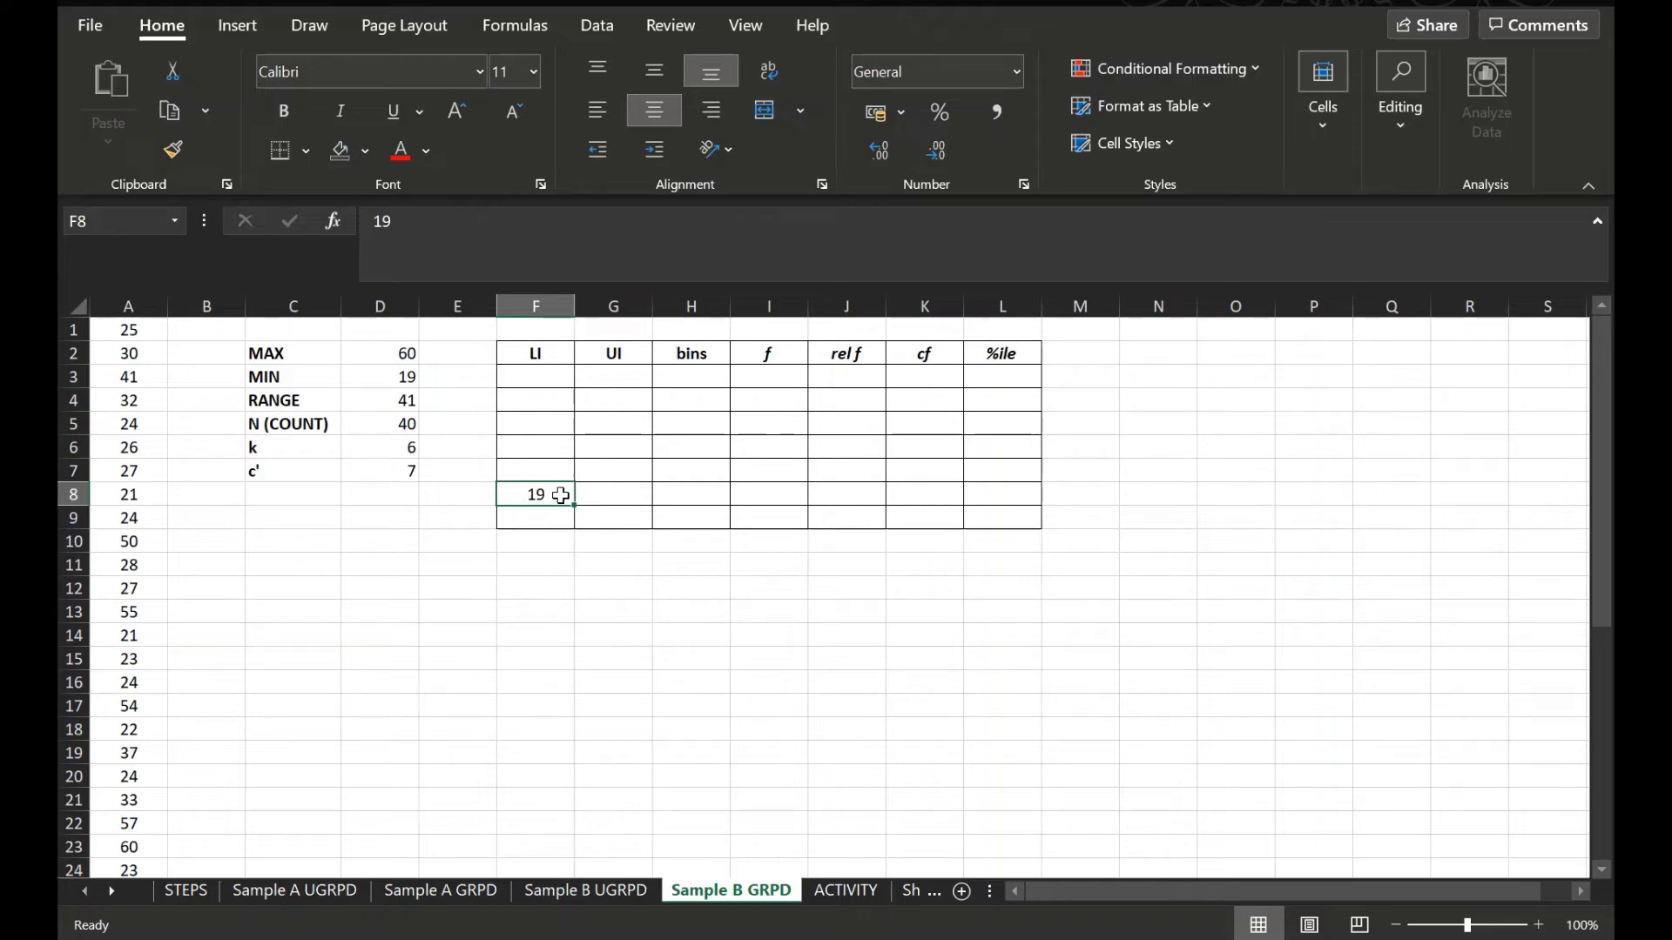
{"action": "left_click", "coordinate": [405, 472]}
Step: Calculate the next lower limit in cell F7 by adding the class width to the limit below, =F8+7
{"action": "left_click", "coordinate": [528, 468]}
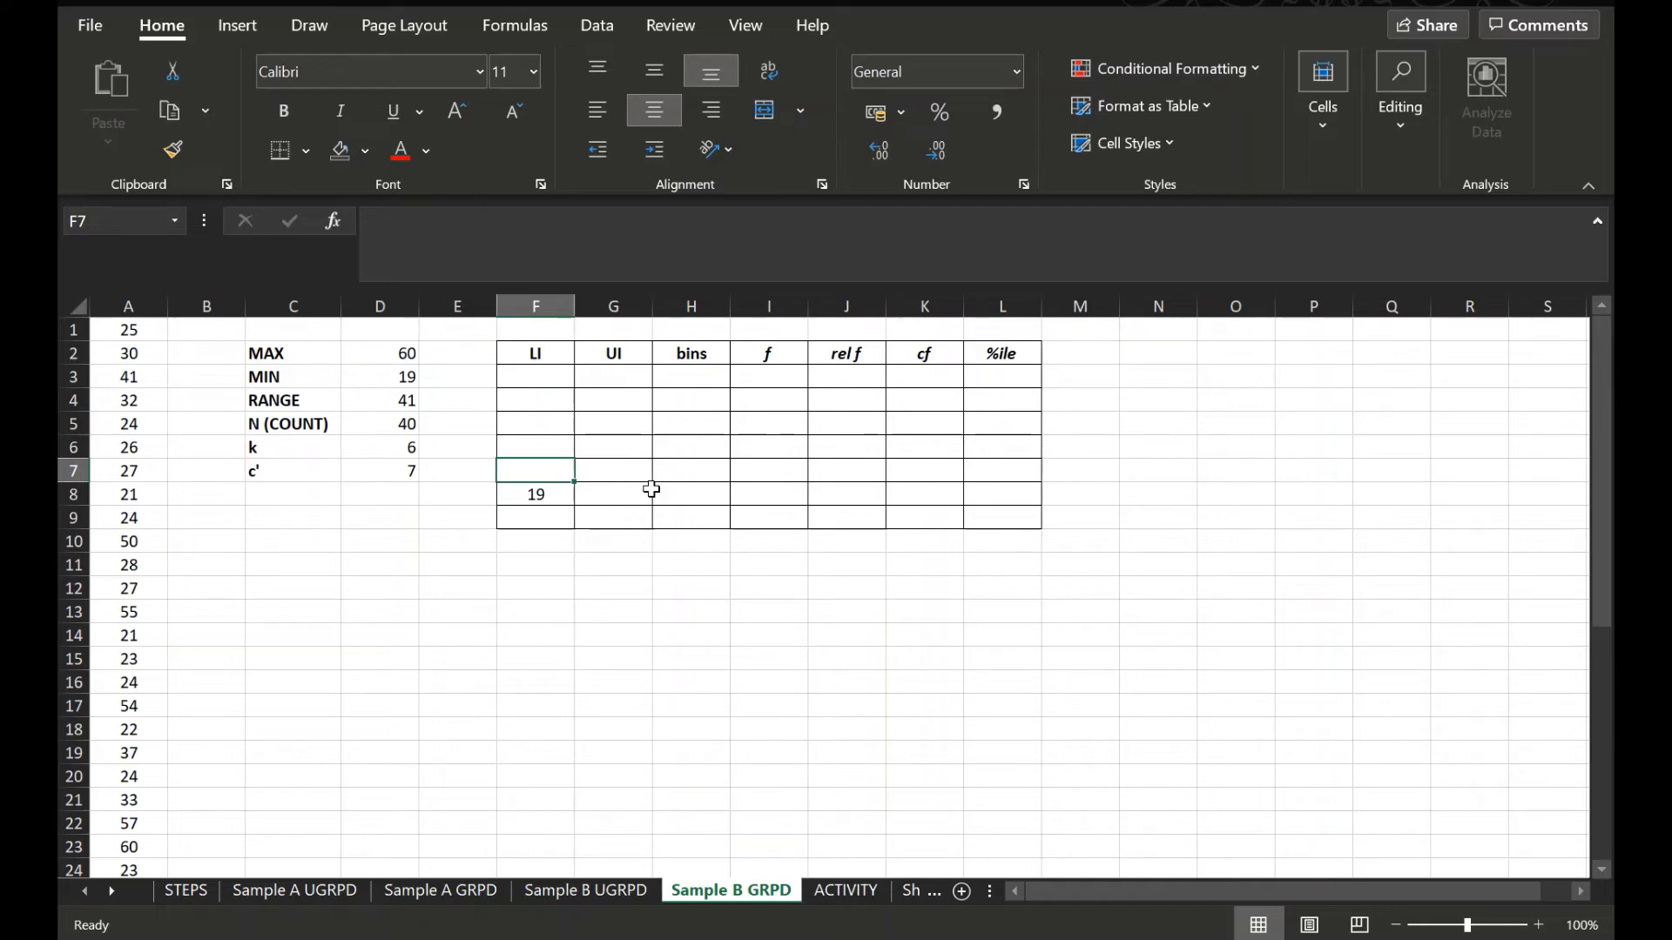
{"action": "type", "text": "="}
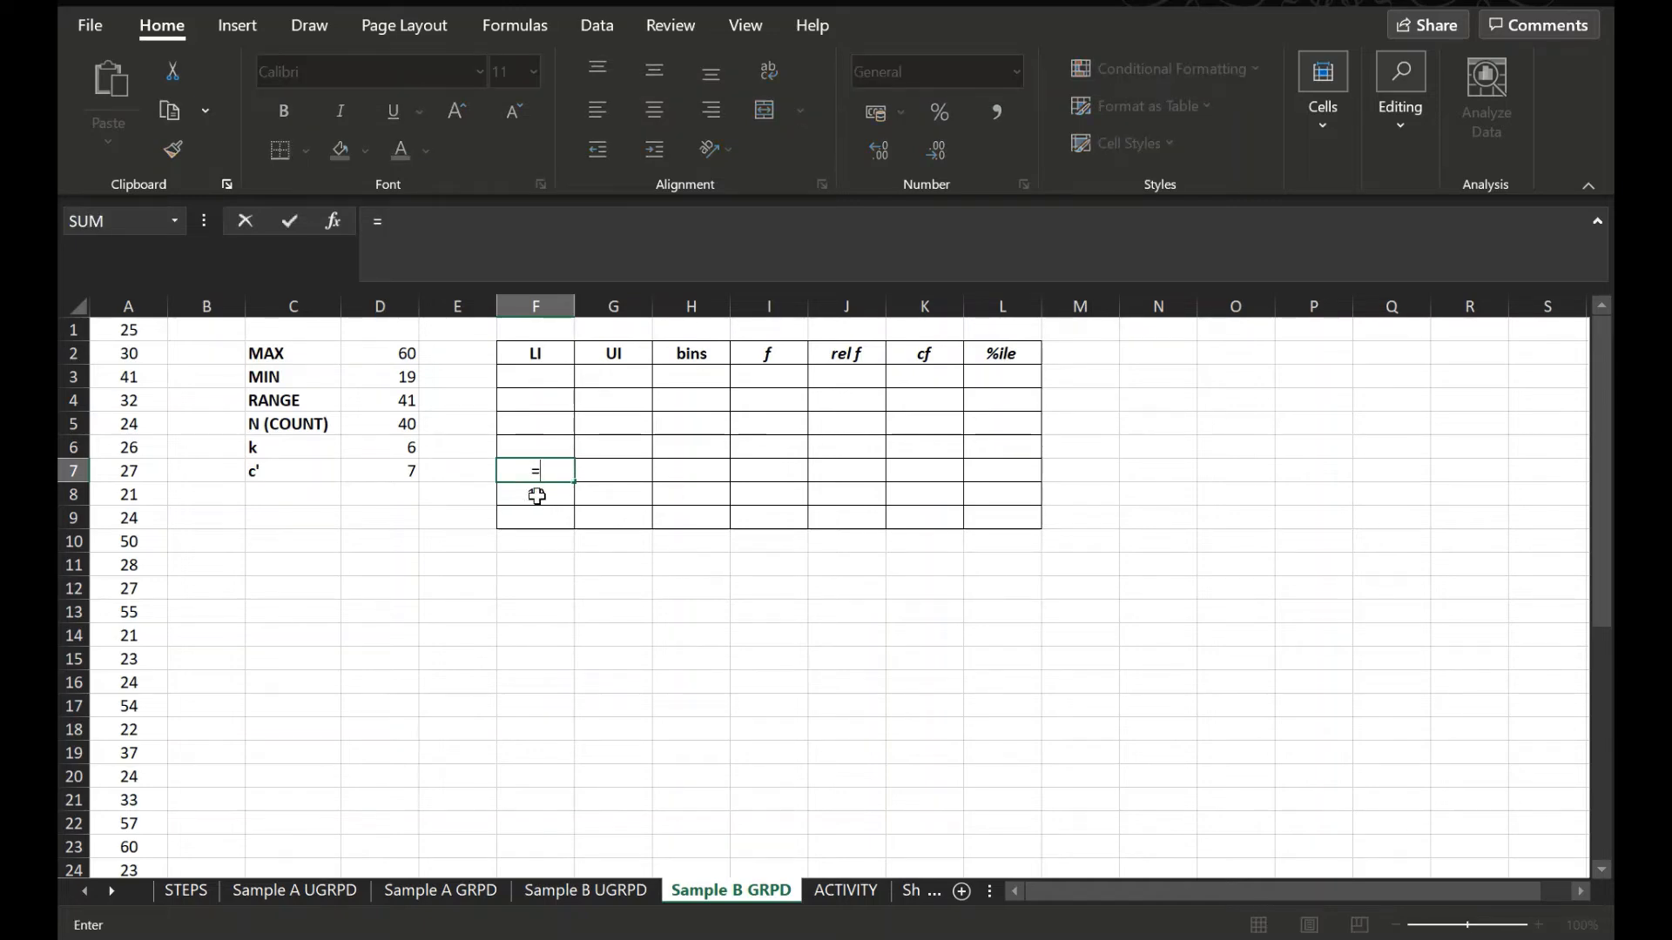
{"action": "left_click", "coordinate": [537, 495]}
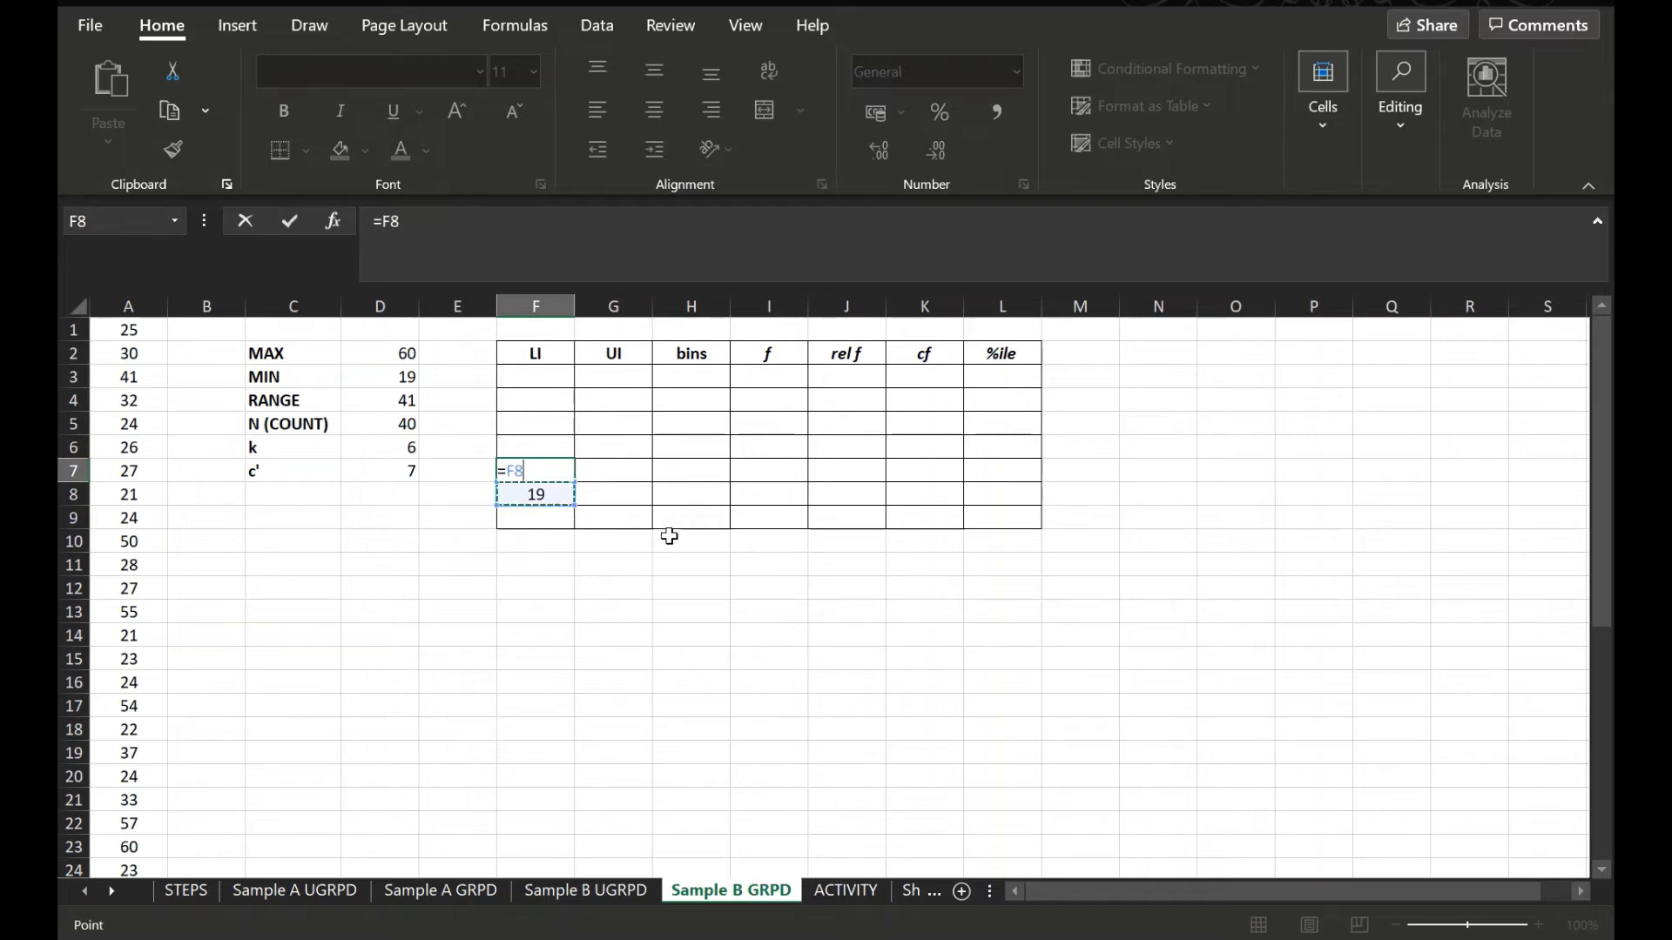
{"action": "type", "text": "+"}
{"action": "type", "text": "7"}
{"action": "key", "text": "Return"}
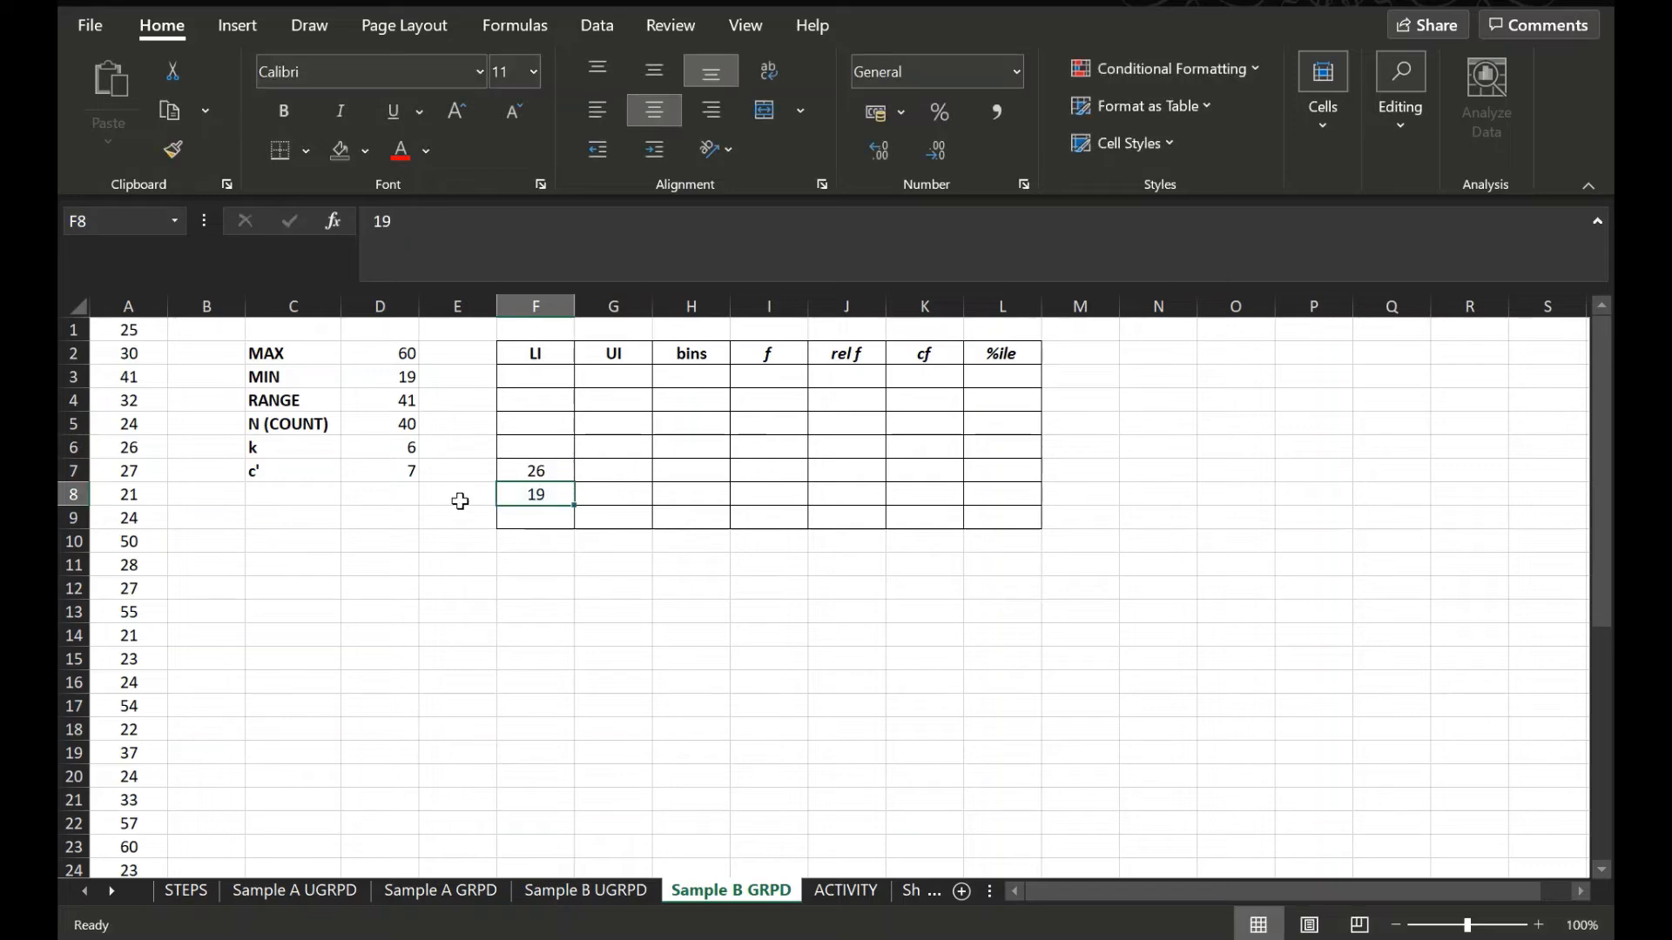
{"action": "left_click", "coordinate": [542, 446]}
{"action": "double_click", "coordinate": [541, 467]}
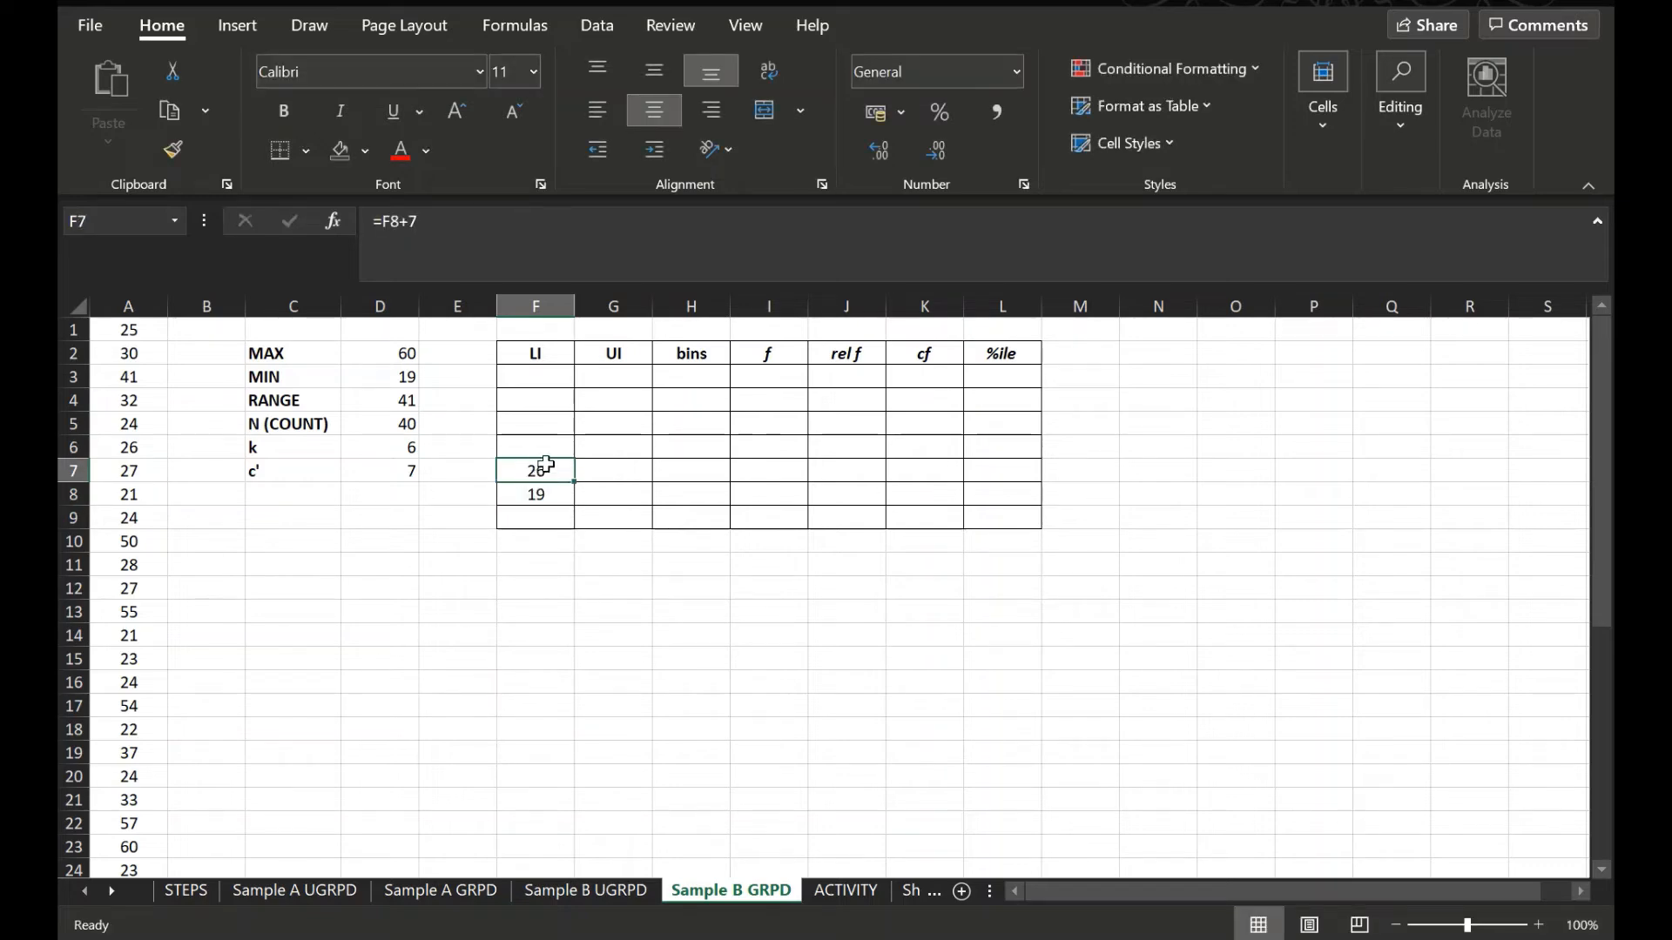
Step: Calculate the third-lowest class's lower limit in cell F6 with the formula =F7+7
{"action": "left_click", "coordinate": [551, 441]}
{"action": "type", "text": "="}
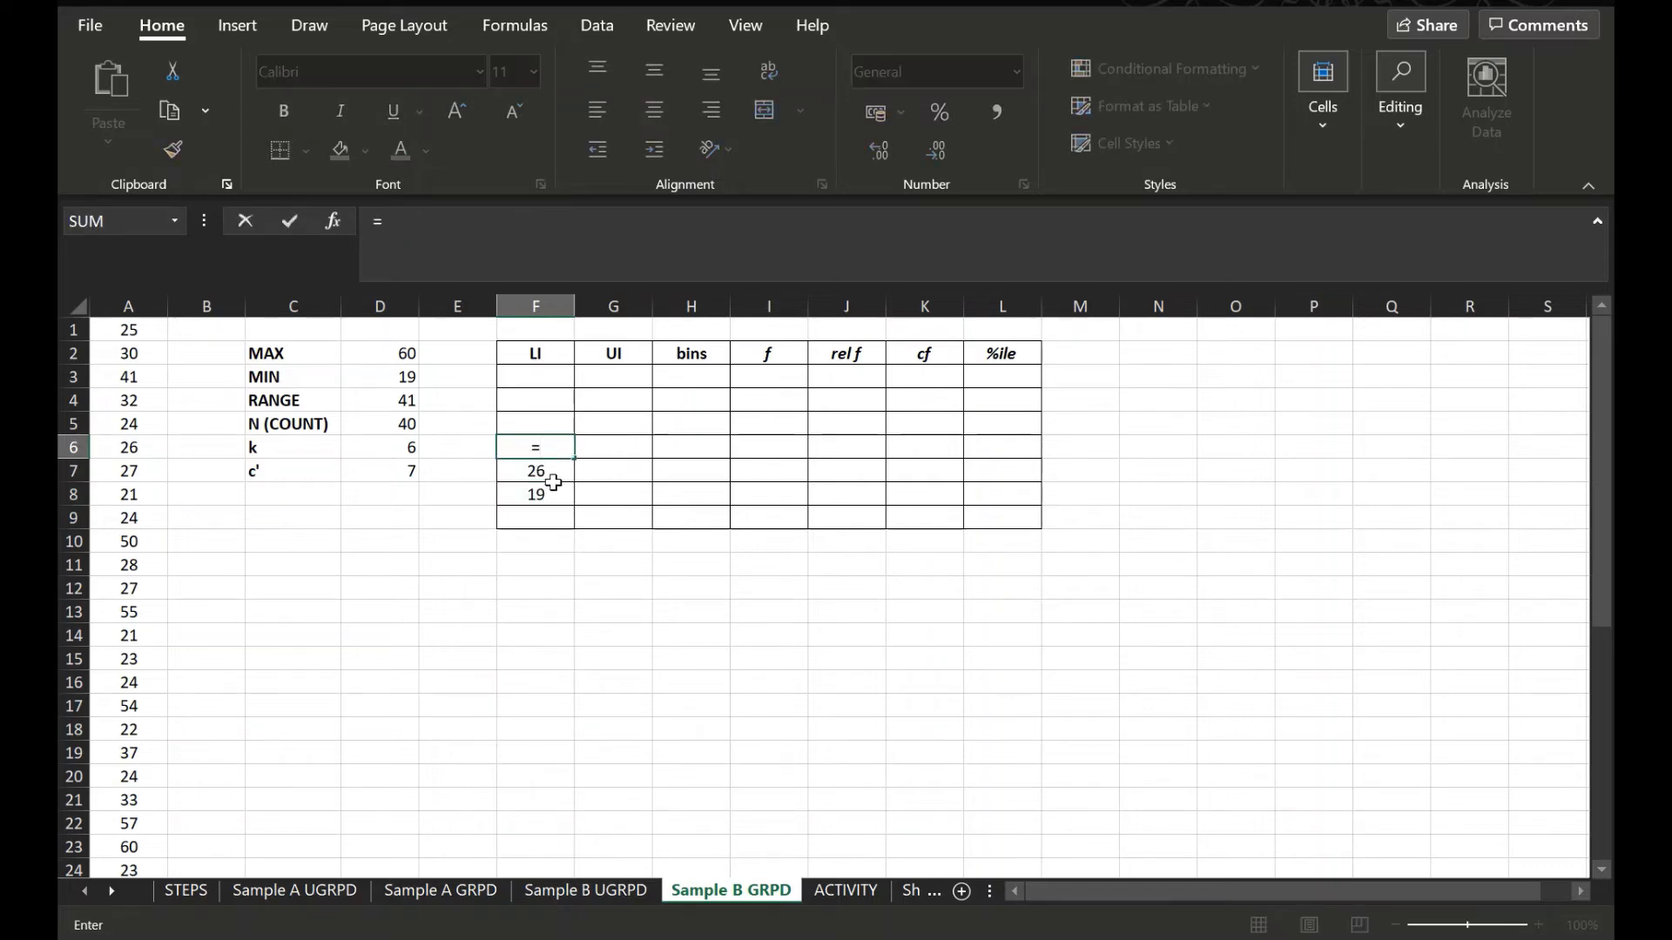
{"action": "left_click", "coordinate": [547, 475]}
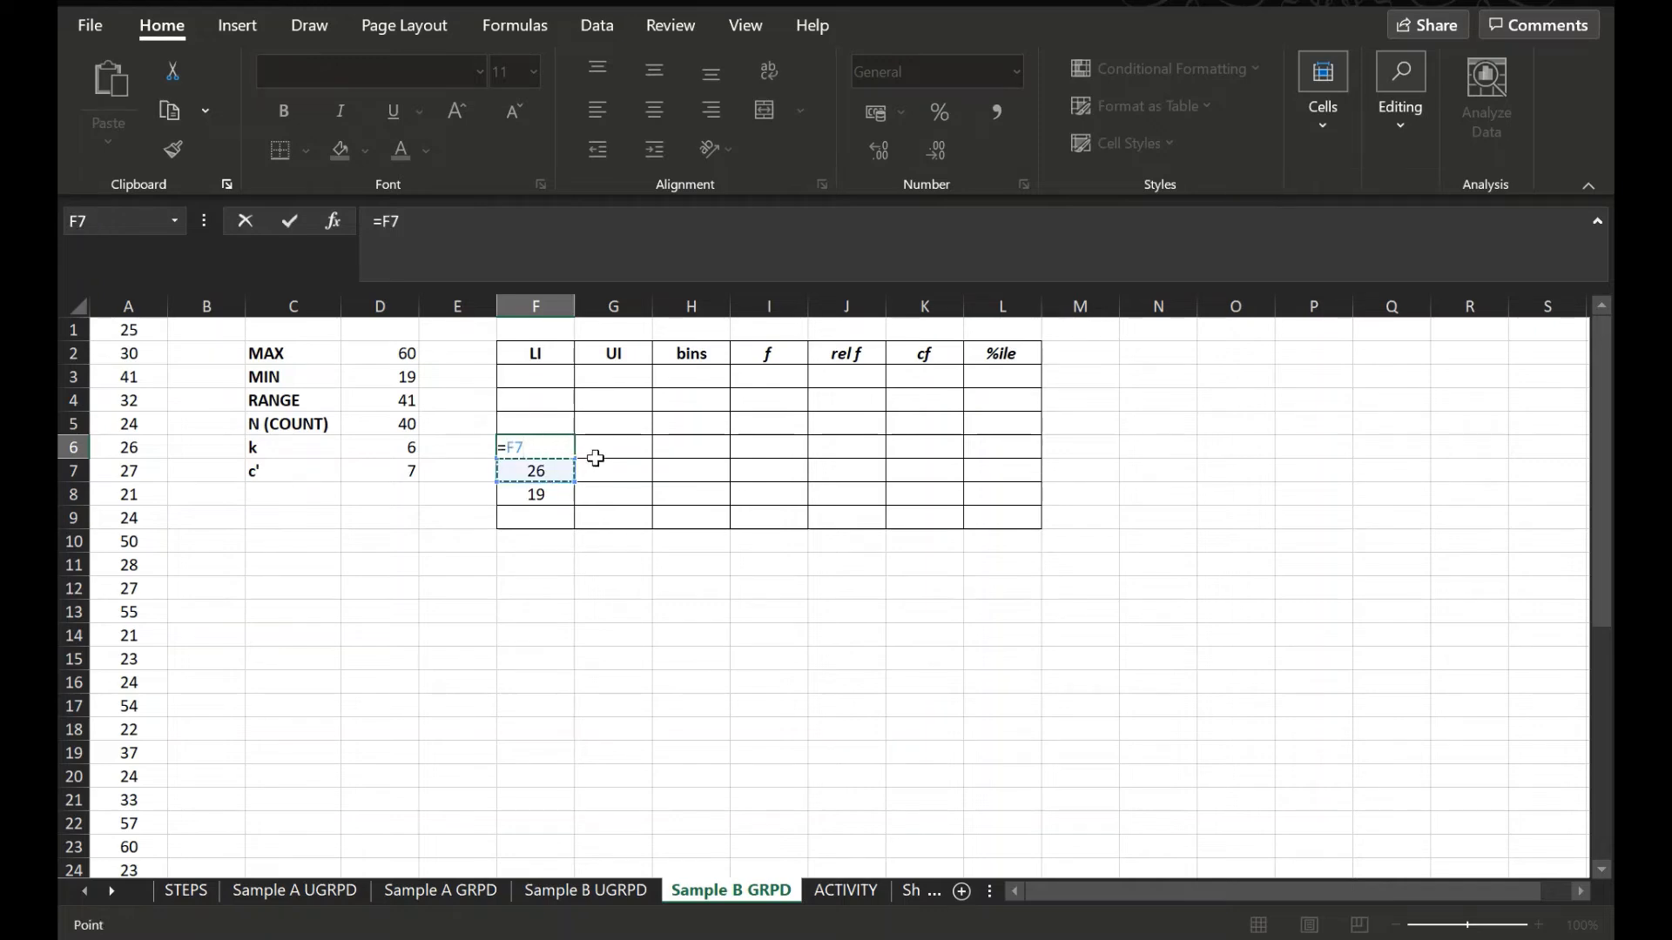
{"action": "type", "text": "+7"}
{"action": "key", "text": "Return"}
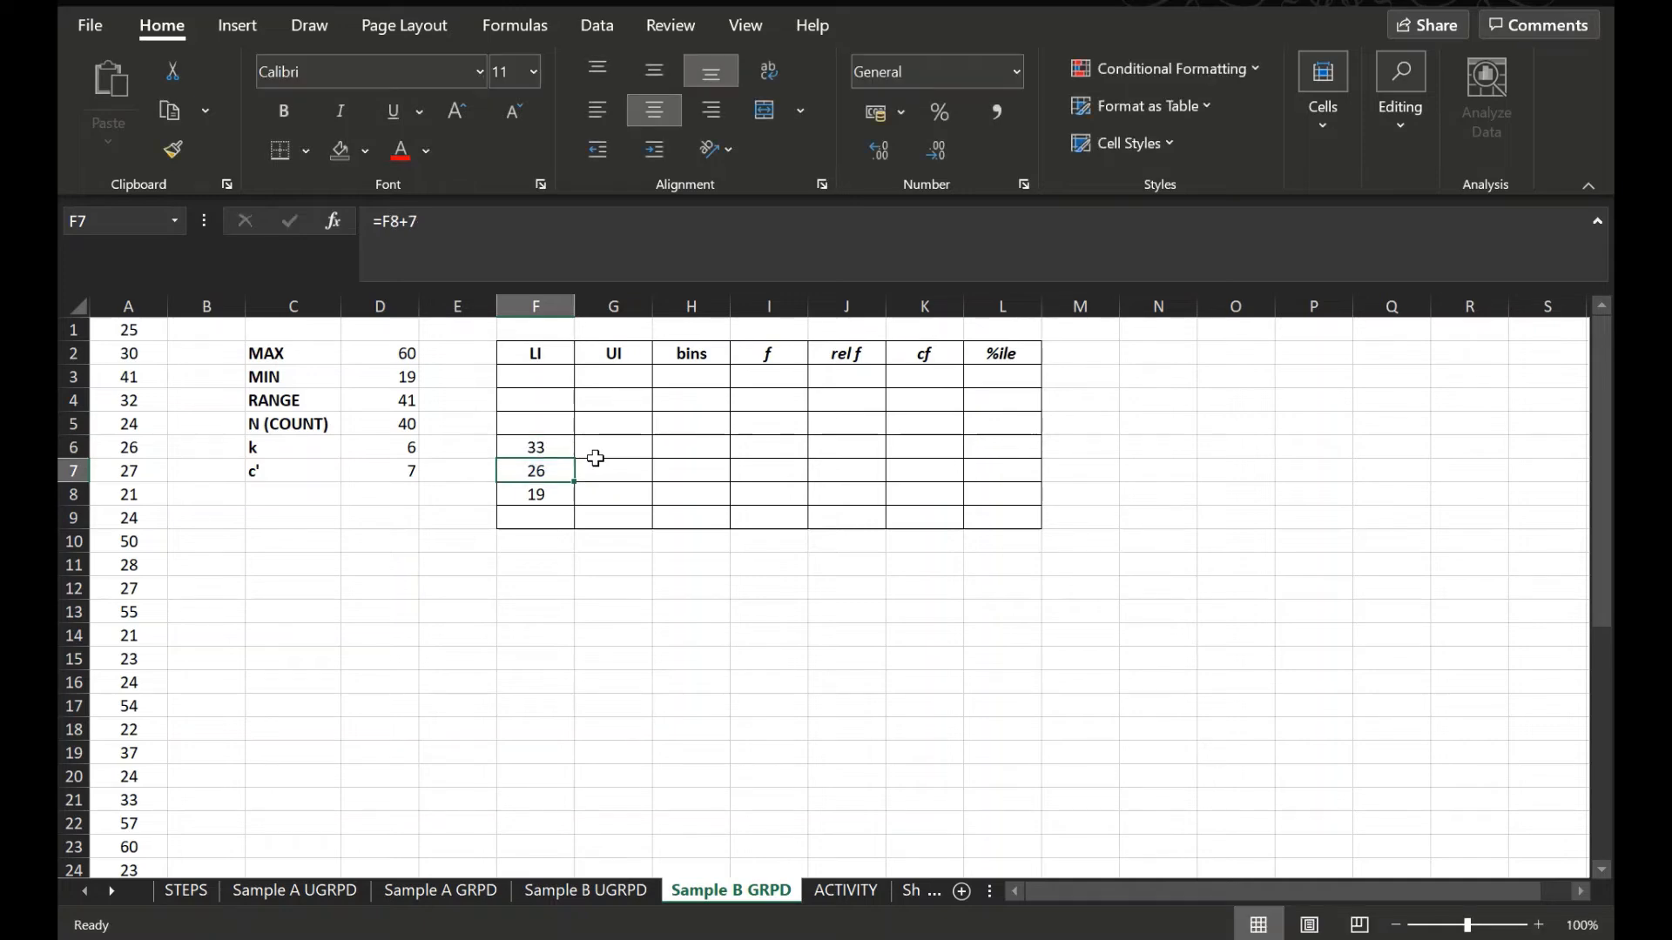
Step: Fill the lower limit formula from cell F7 up through F3 in the LI column and check the resulting limits
{"action": "left_click", "coordinate": [536, 449]}
{"action": "left_click_drag", "start_coordinate": [546, 473], "coordinate": [582, 369]}
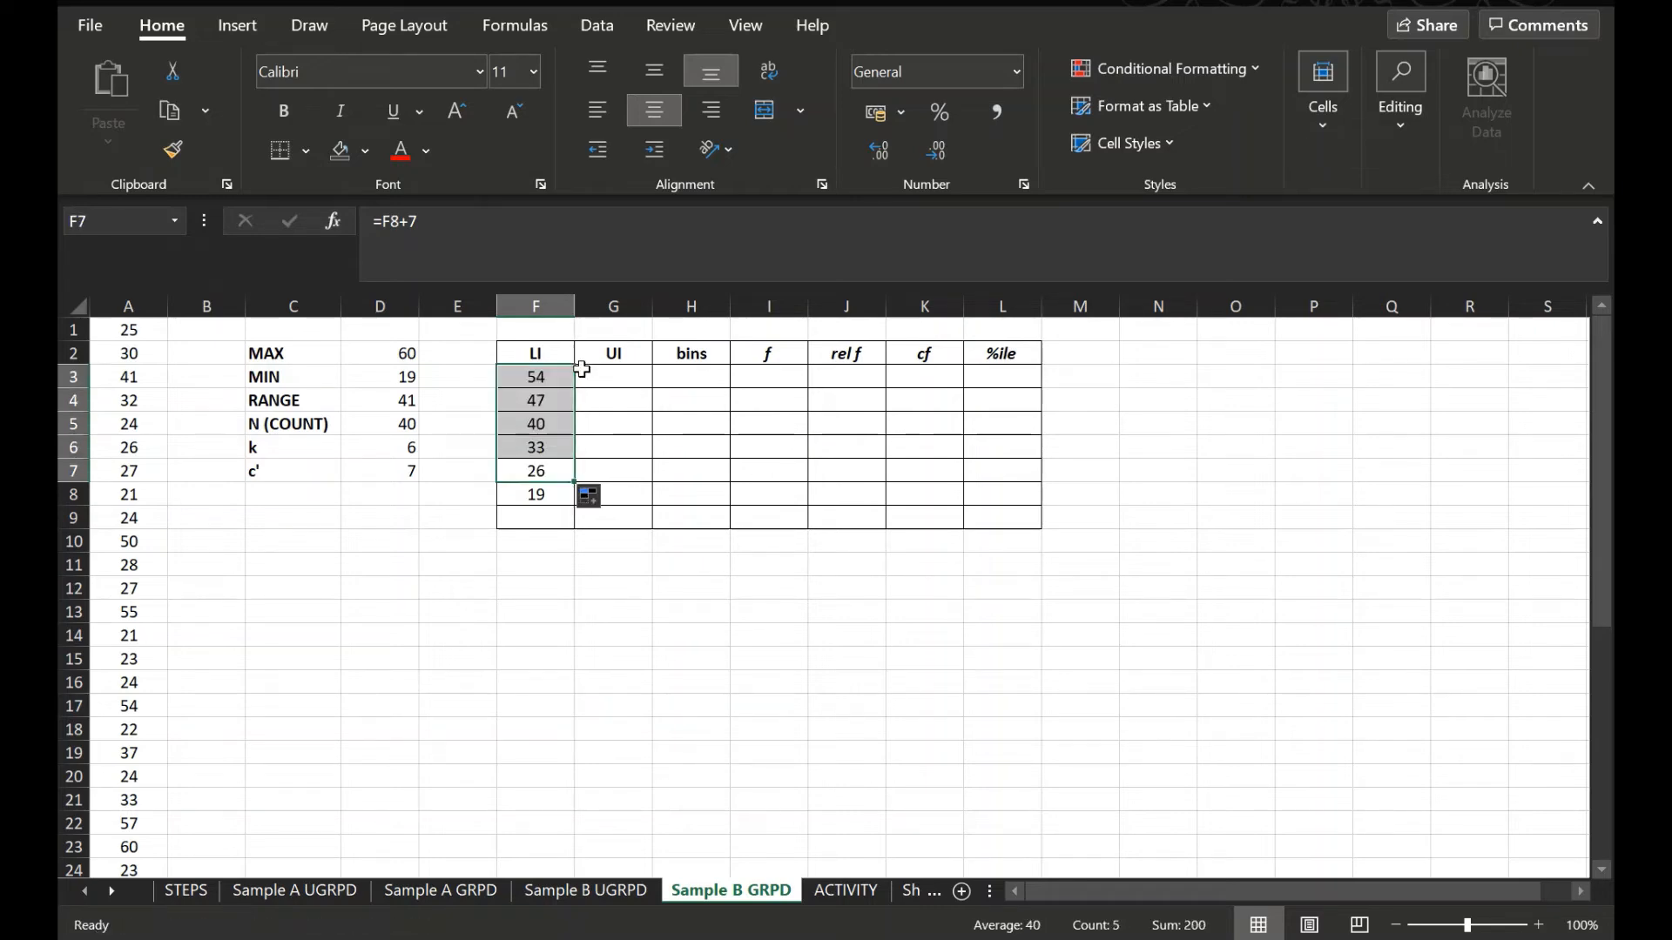
{"action": "left_click", "coordinate": [544, 492]}
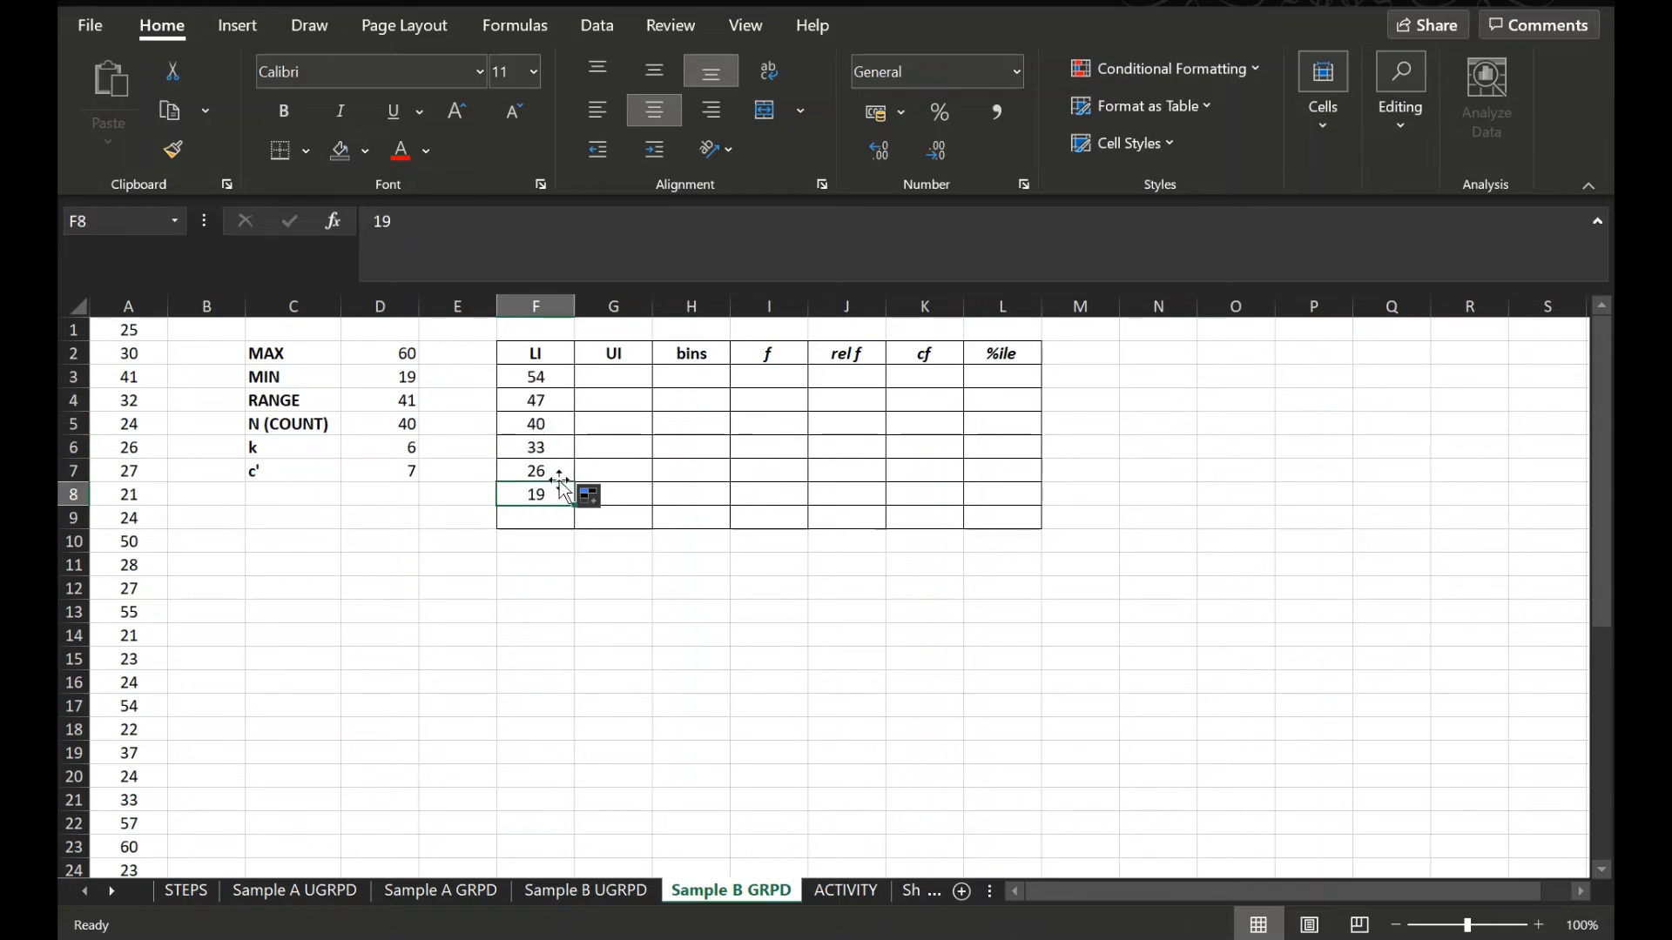
{"action": "left_click", "coordinate": [542, 474]}
{"action": "left_click", "coordinate": [549, 450]}
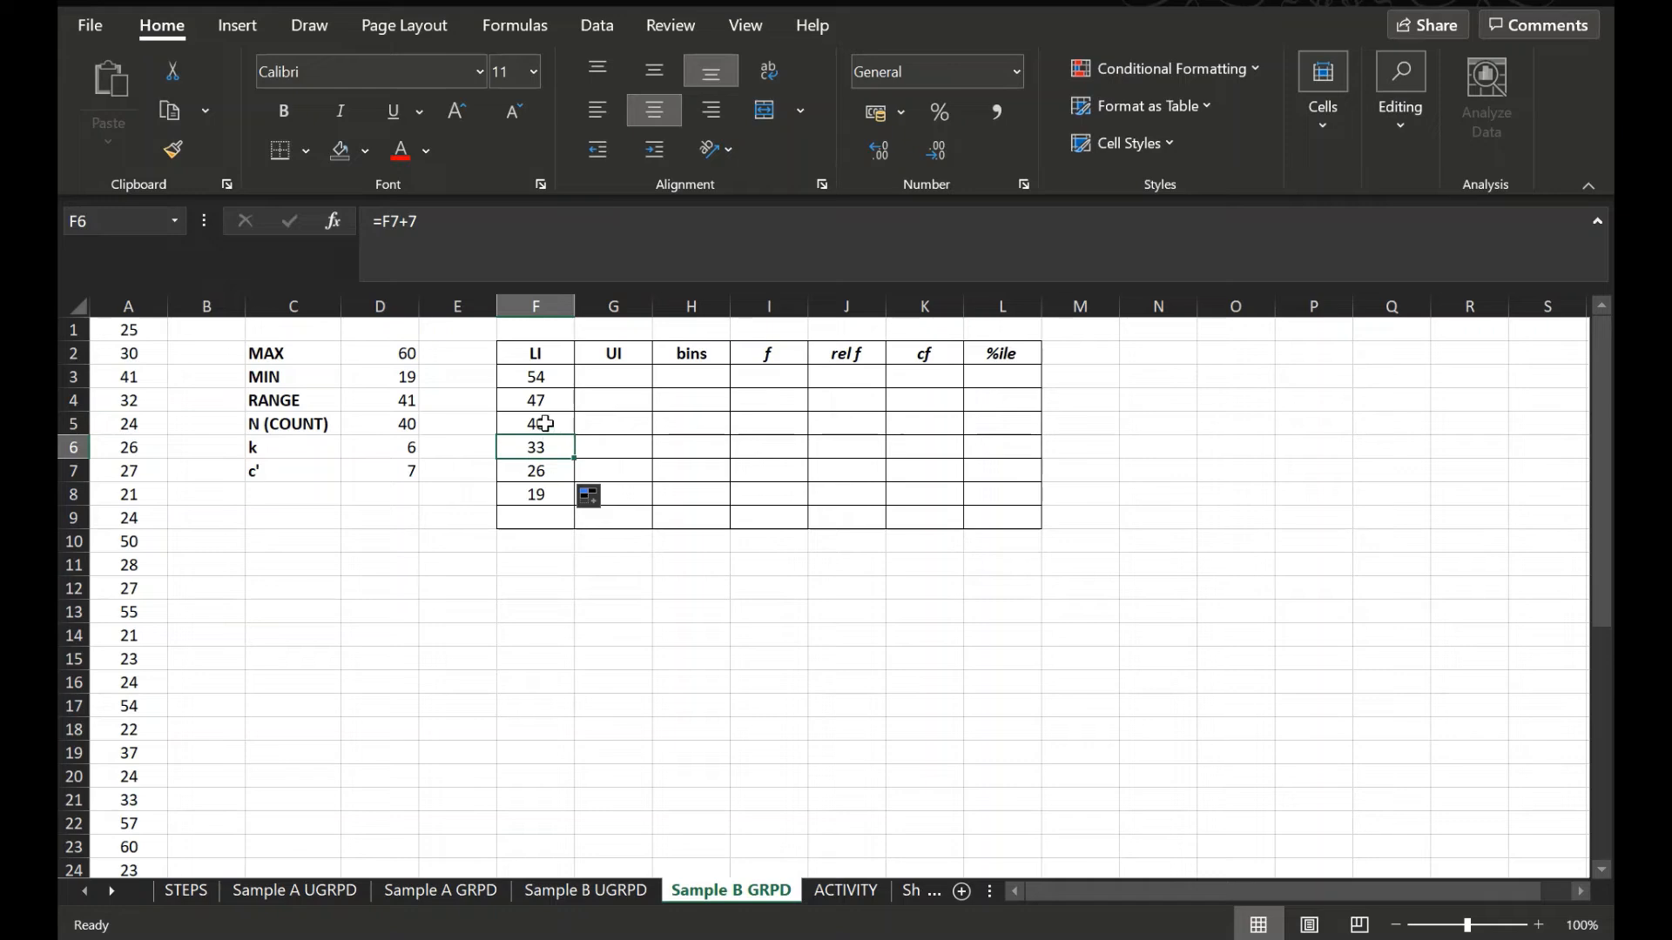
Step: Enter 25 as the lowest class's upper limit in cell G8 and calculate the next one in G7 with =G8+7
{"action": "left_click", "coordinate": [625, 493]}
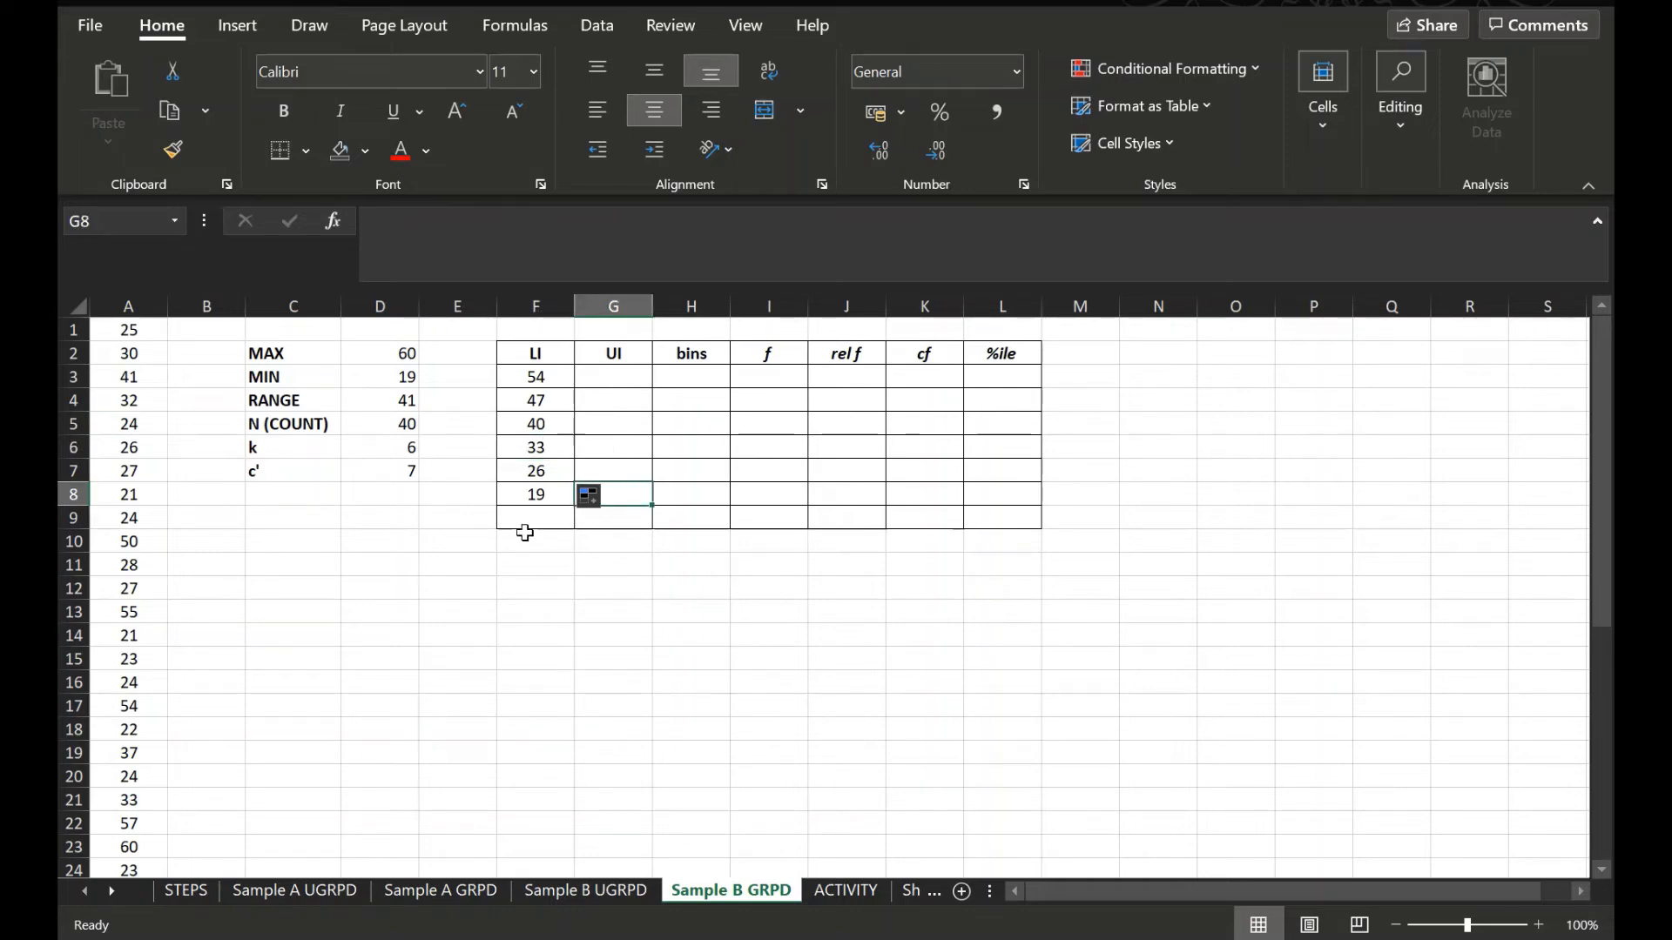
{"action": "type", "text": "25"}
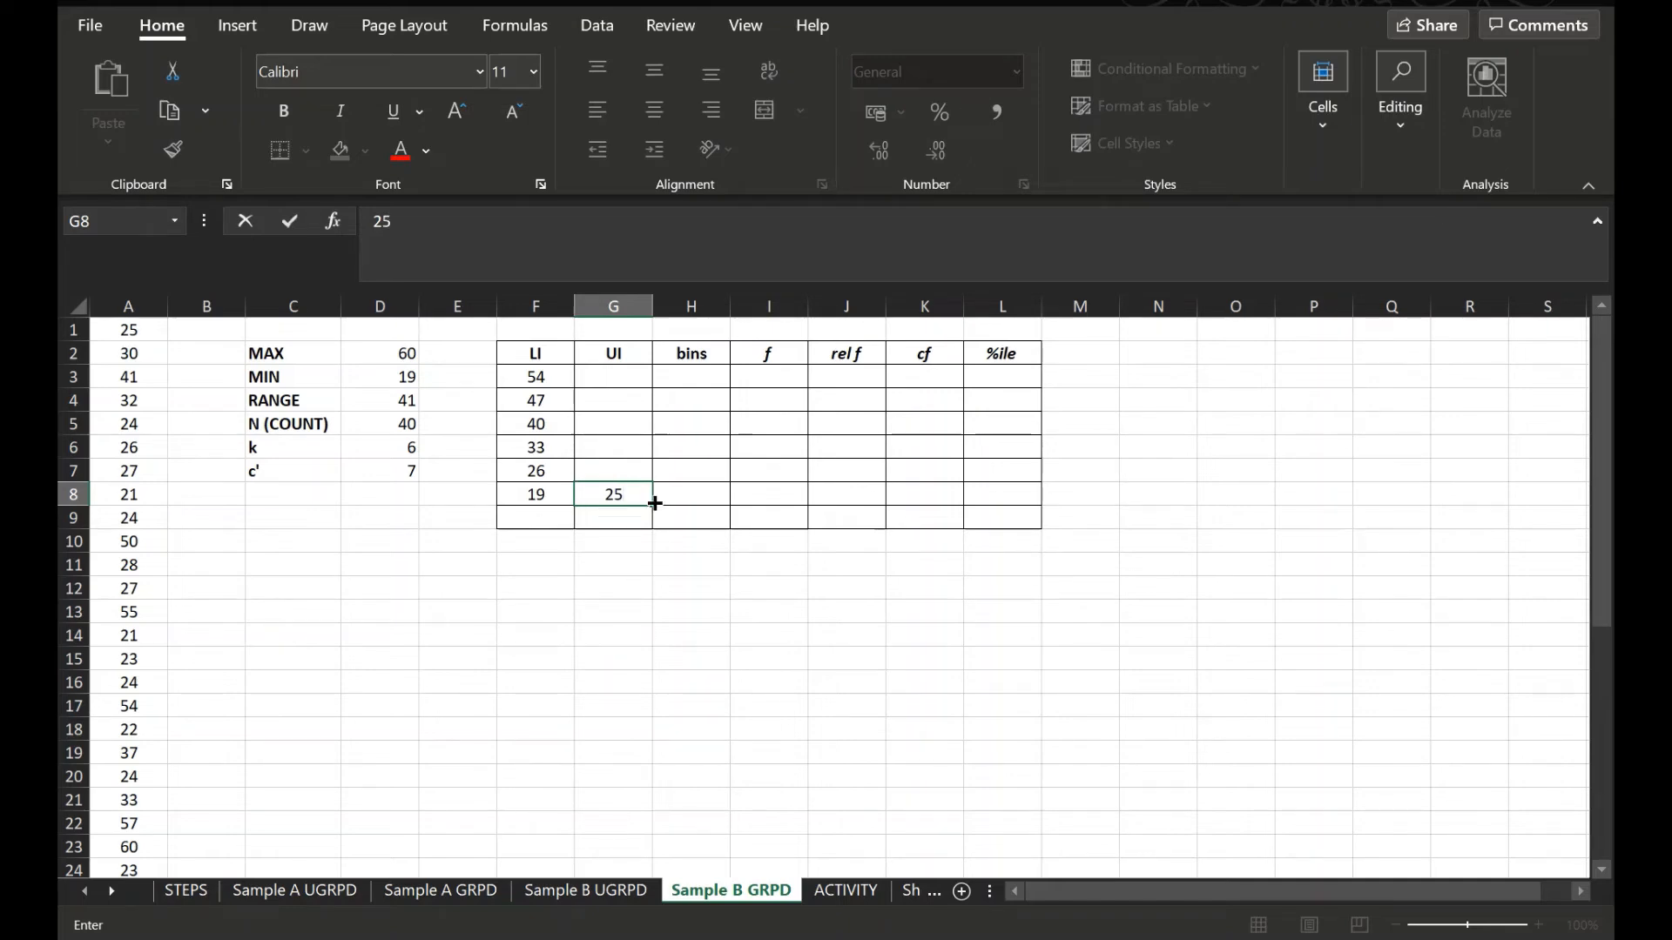
{"action": "left_click", "coordinate": [630, 469]}
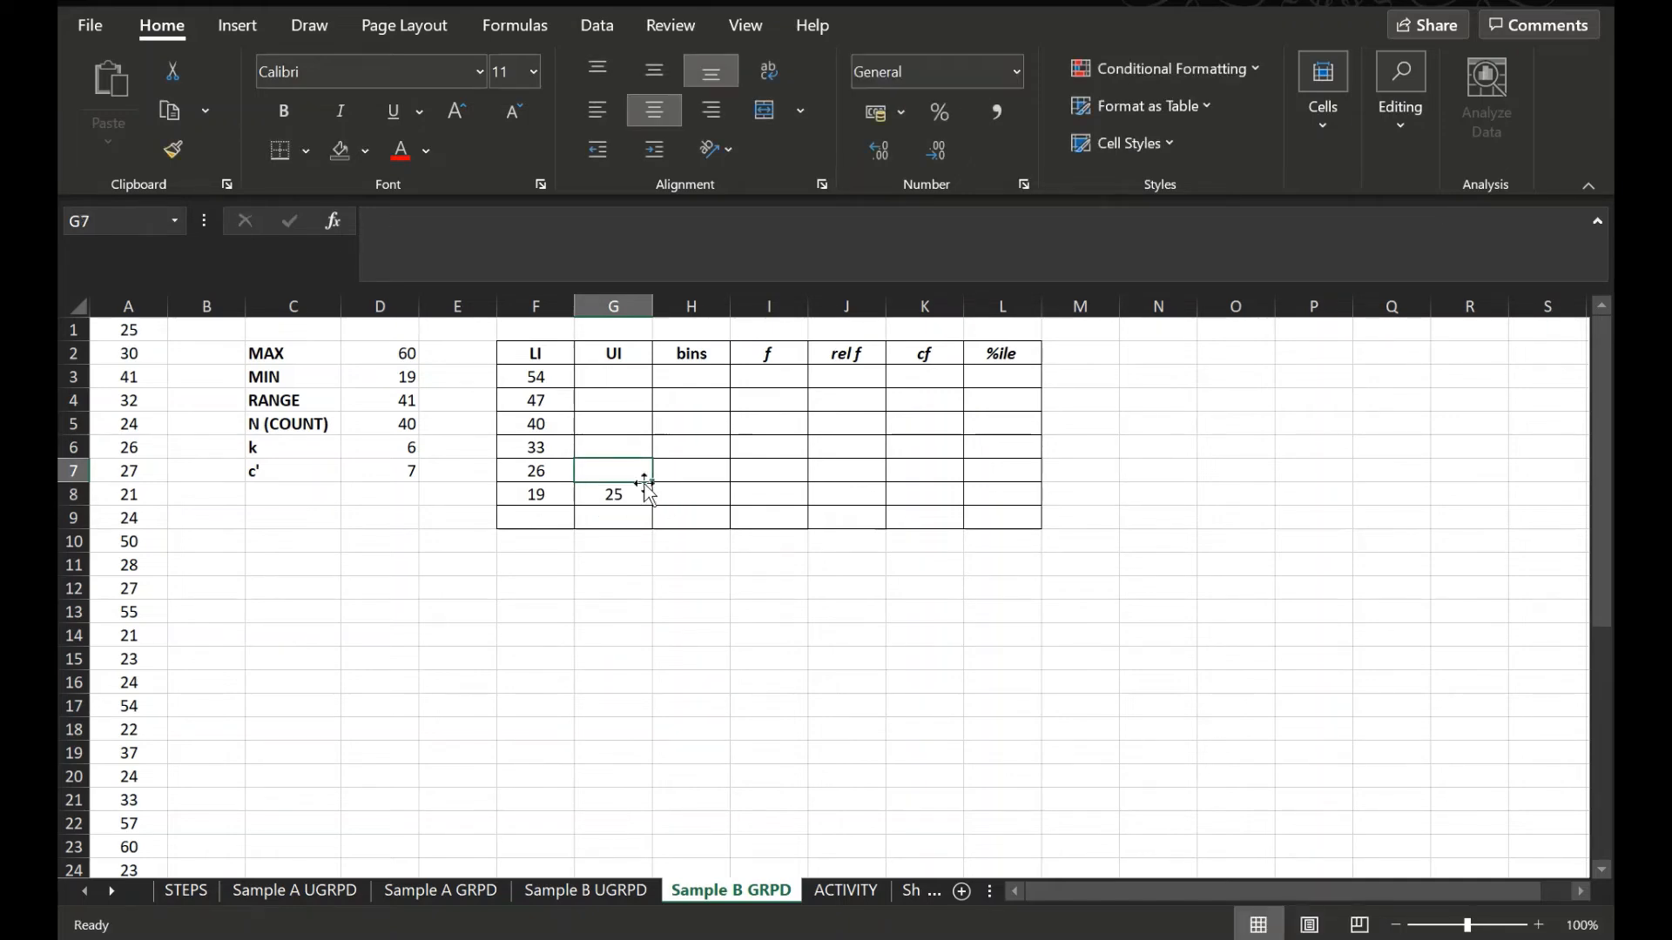
{"action": "type", "text": "="}
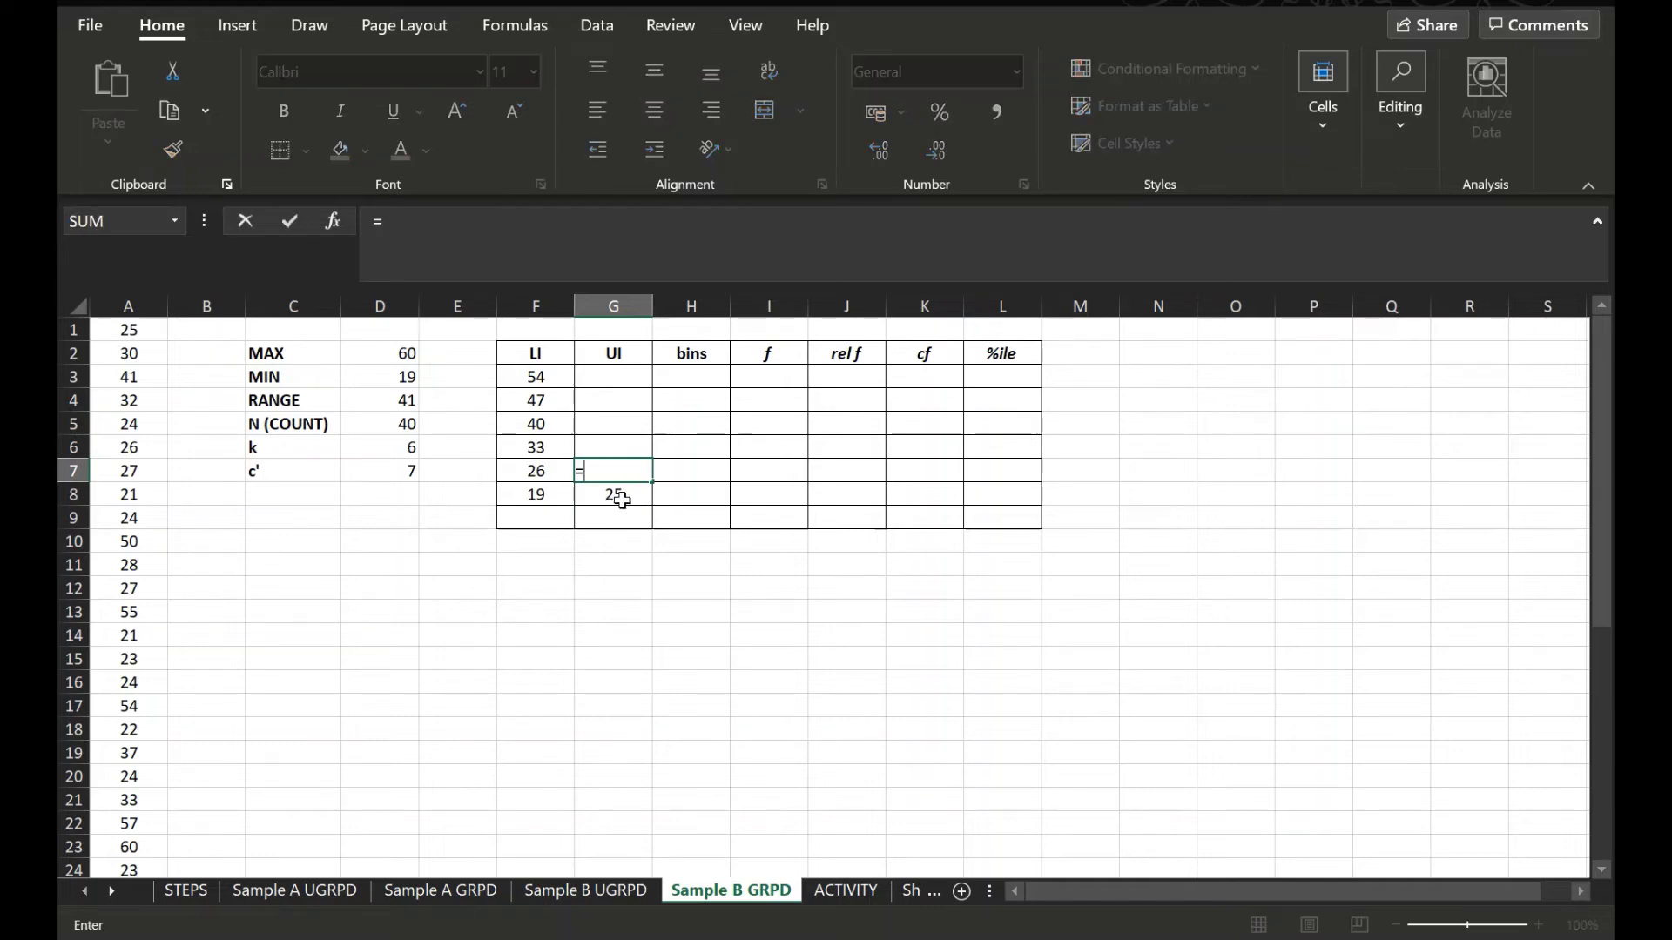
{"action": "left_click", "coordinate": [612, 492]}
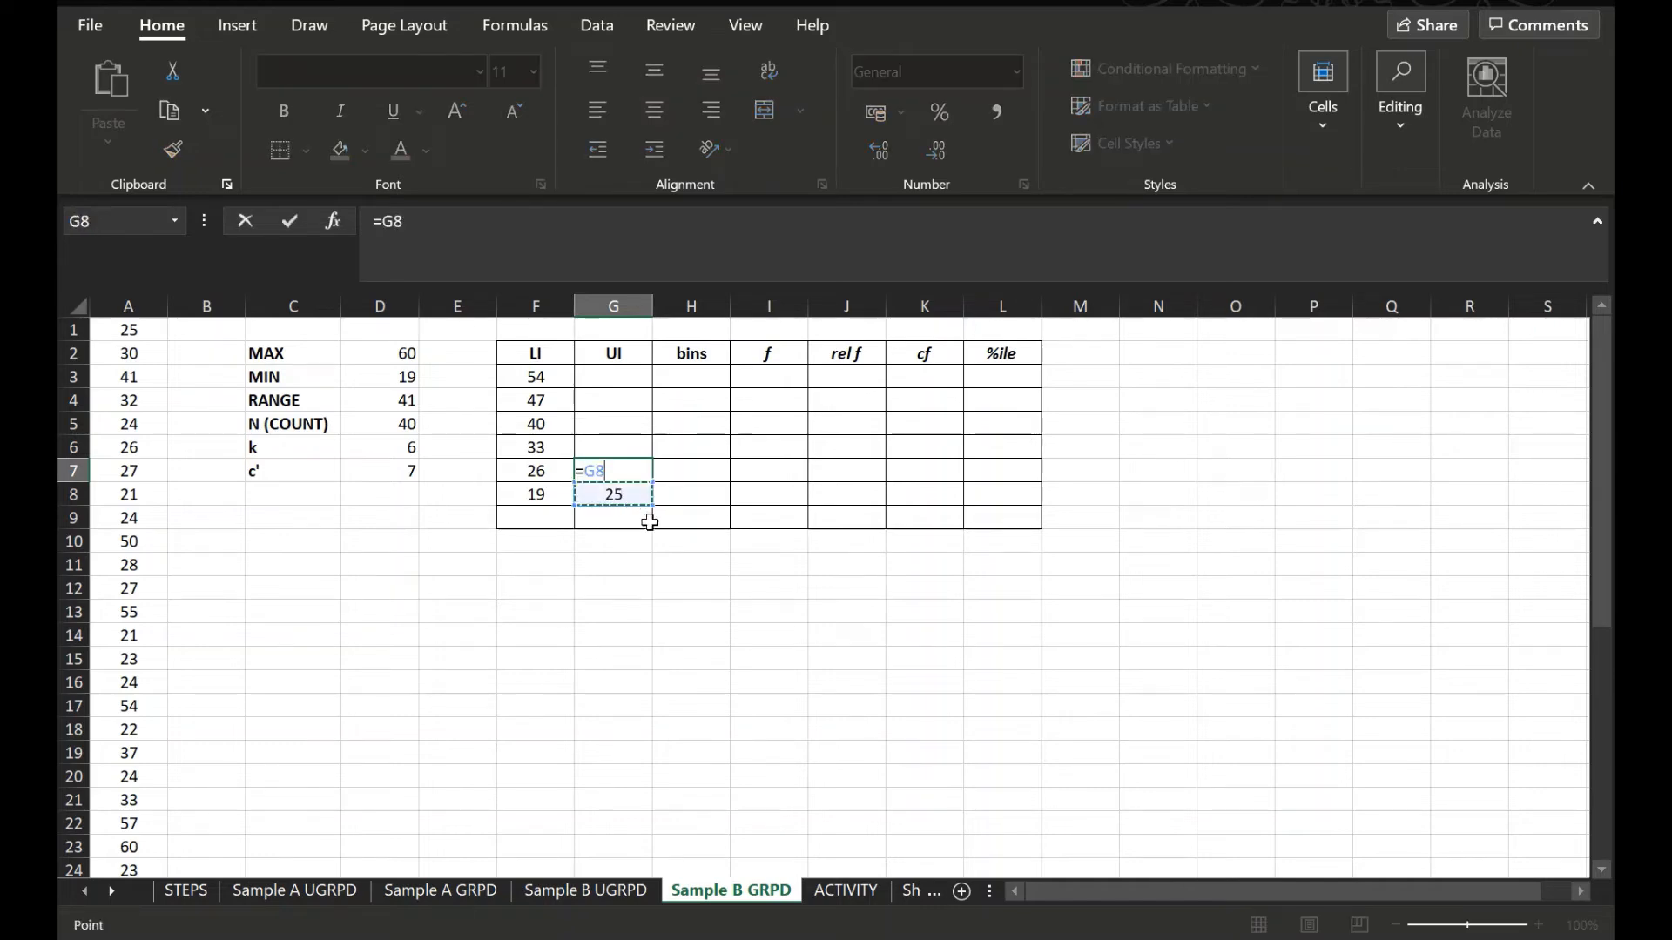
{"action": "type", "text": "+7"}
{"action": "key", "text": "Return"}
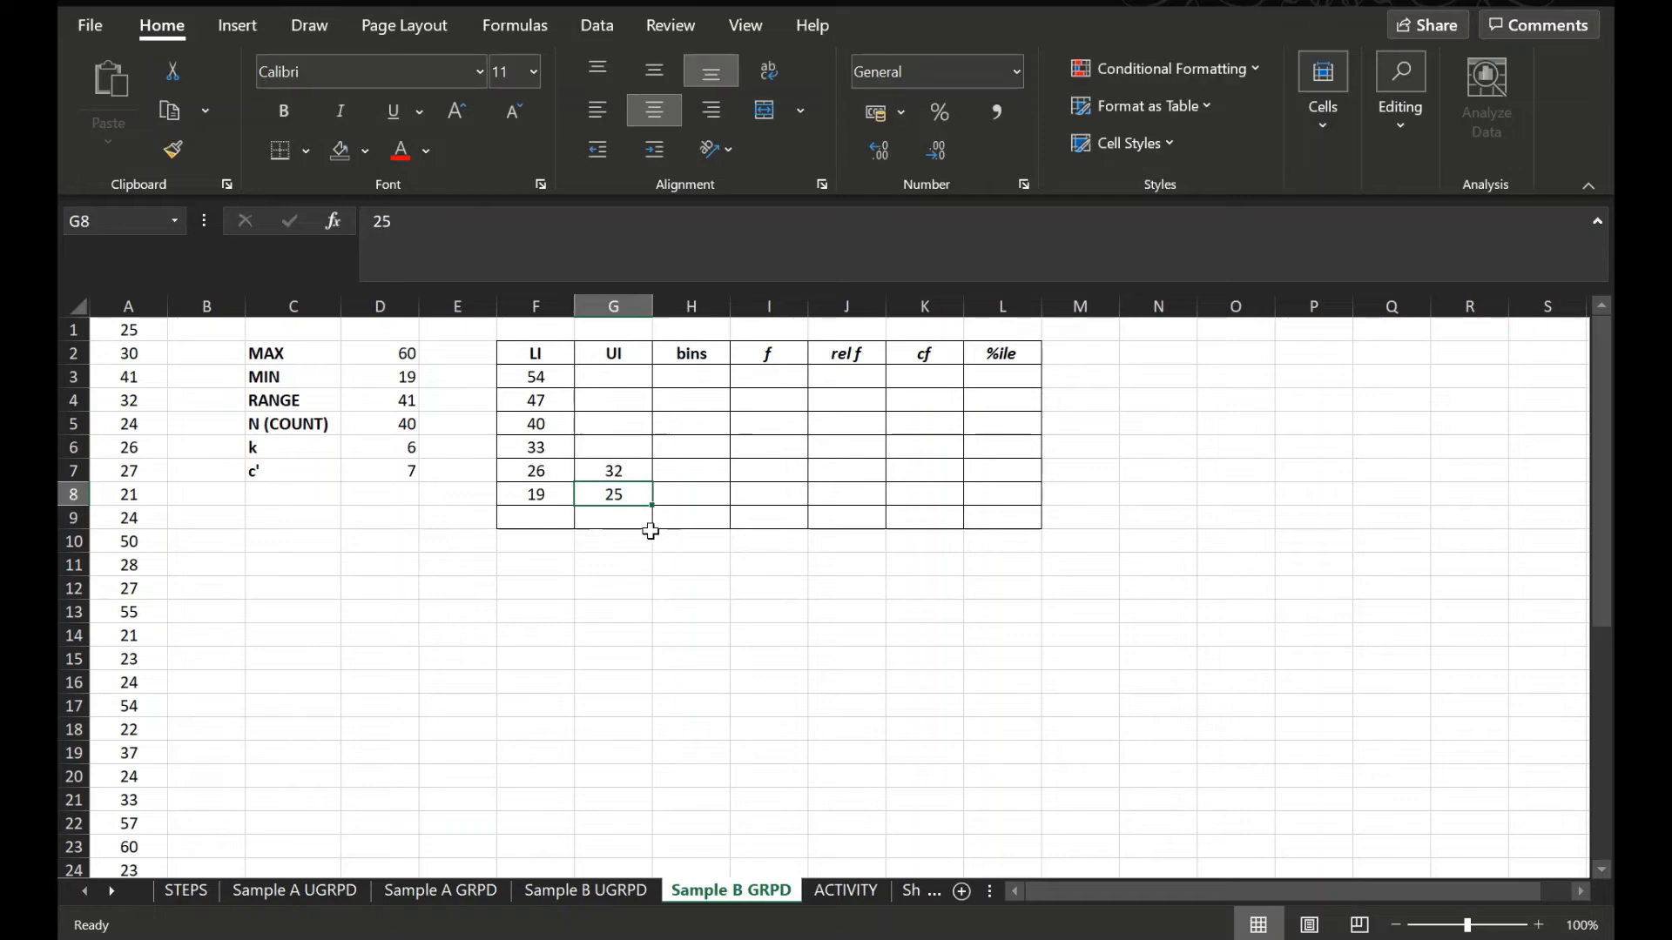
Step: Calculate the upper limit in cell G6 with =G7+7 and fill the formula up through G3 in the UI column
{"action": "left_click", "coordinate": [636, 444]}
{"action": "type", "text": "="}
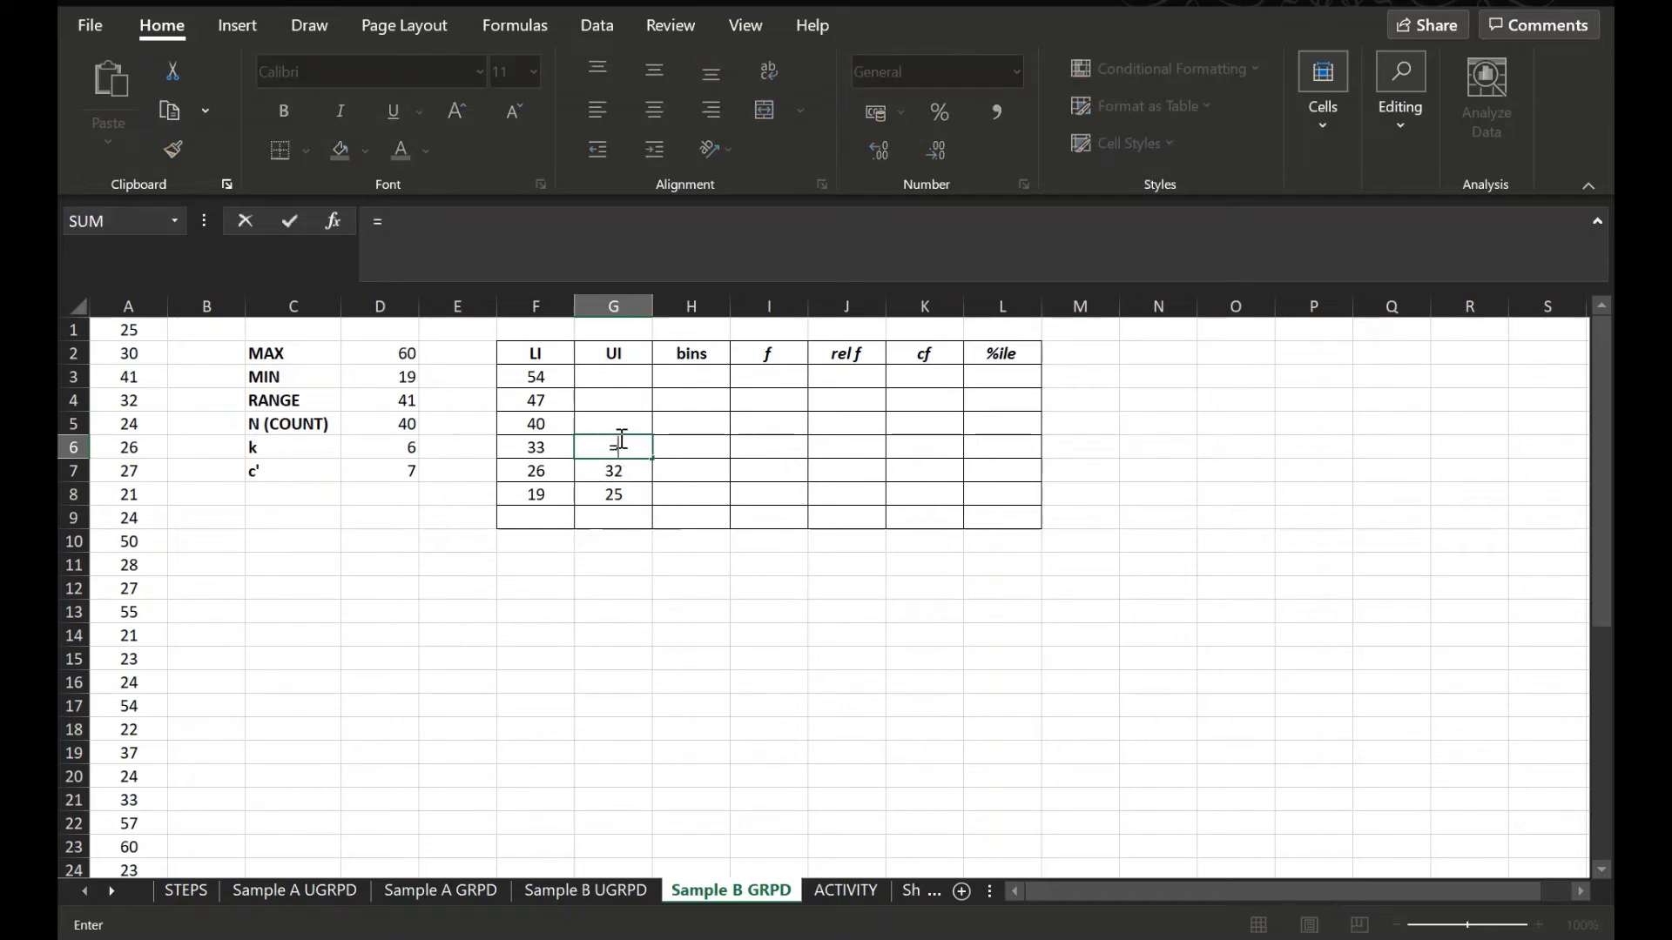
{"action": "left_click", "coordinate": [616, 473]}
{"action": "type", "text": "+7"}
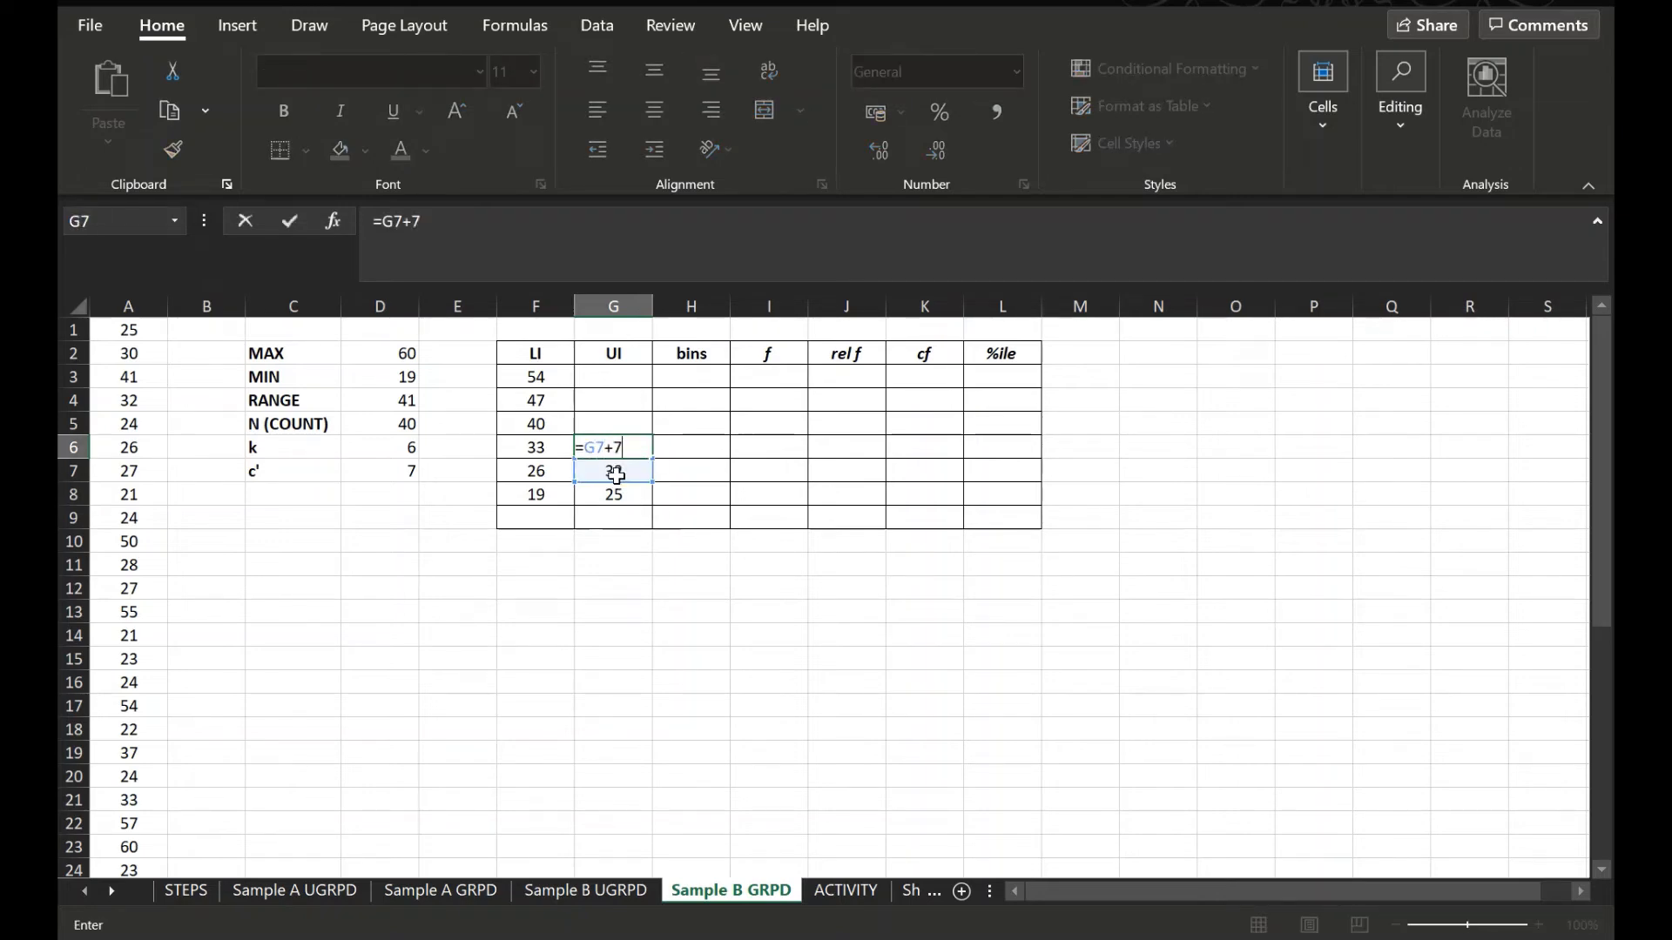
{"action": "key", "text": "Return"}
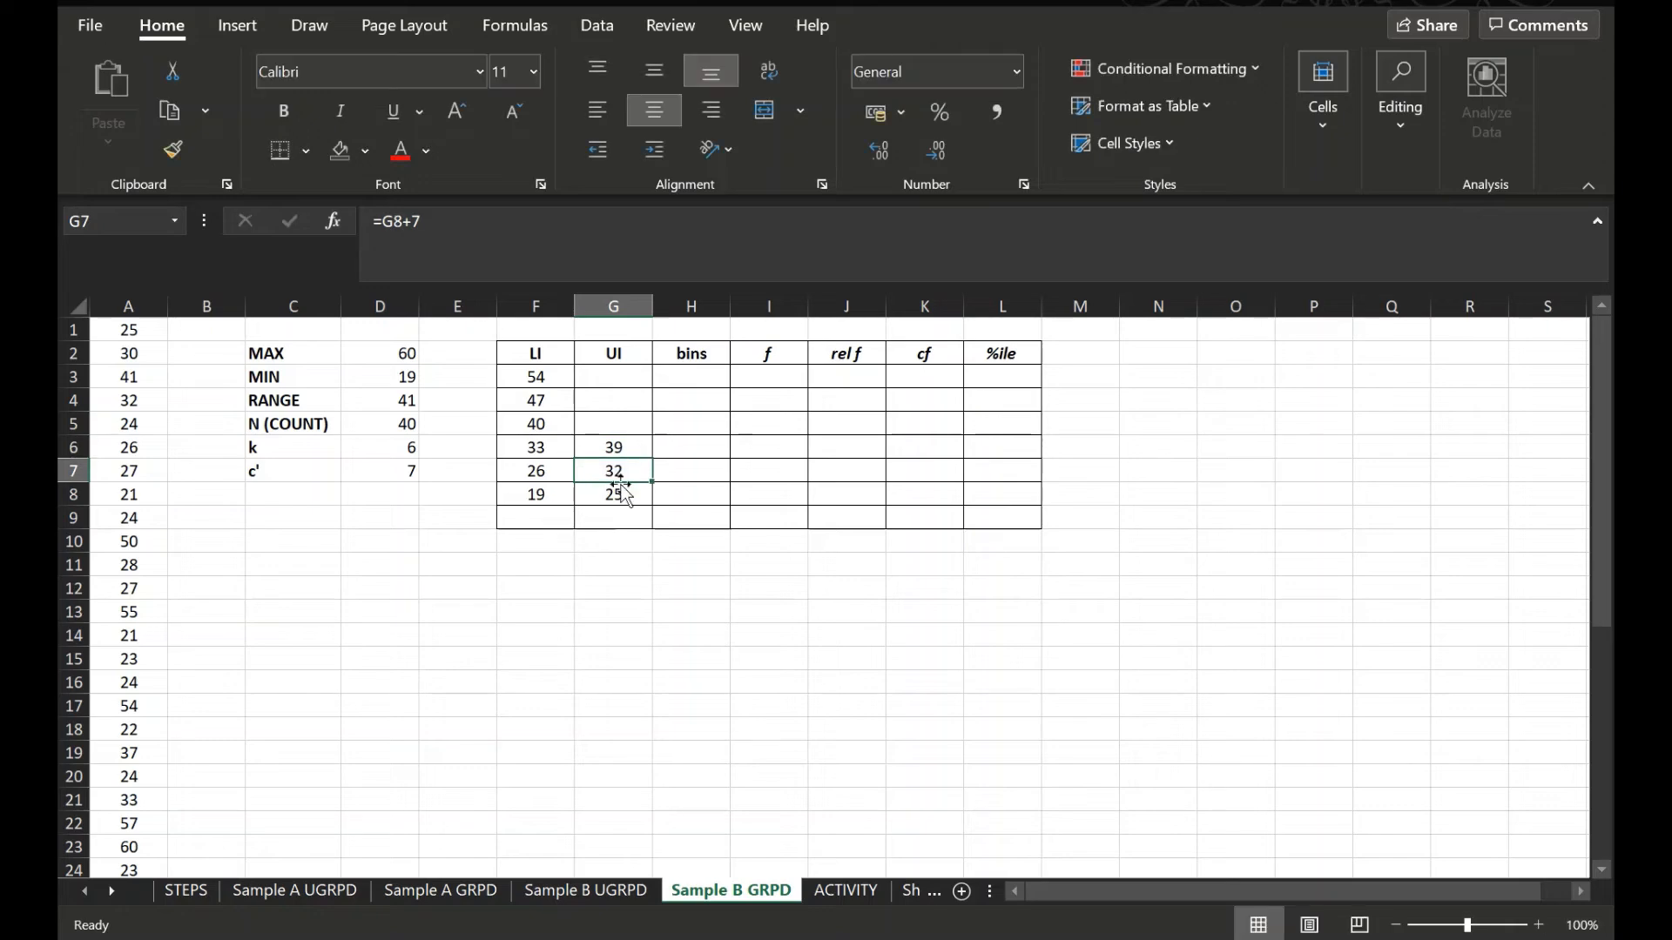
{"action": "left_click_drag", "start_coordinate": [634, 473], "coordinate": [654, 376]}
{"action": "left_click", "coordinate": [642, 587]}
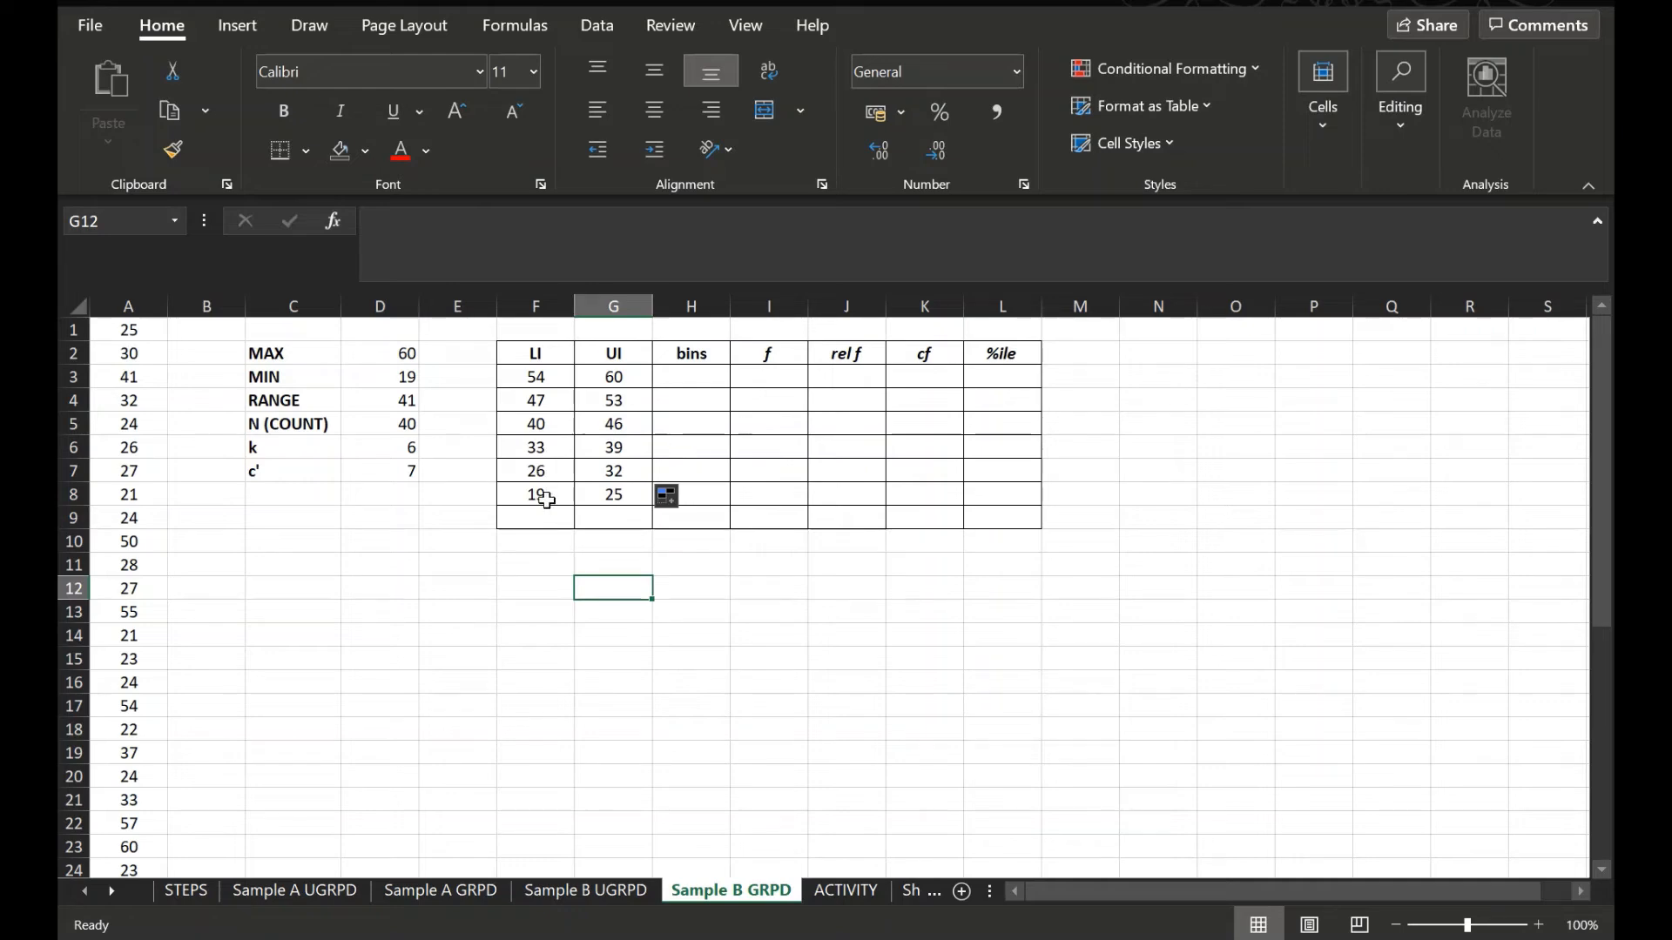
Step: Check each class's lower and upper limits in the LI and UI columns, from row 7 up to row 3
{"action": "key", "text": "ctrl+Up"}
{"action": "left_click", "coordinate": [525, 478]}
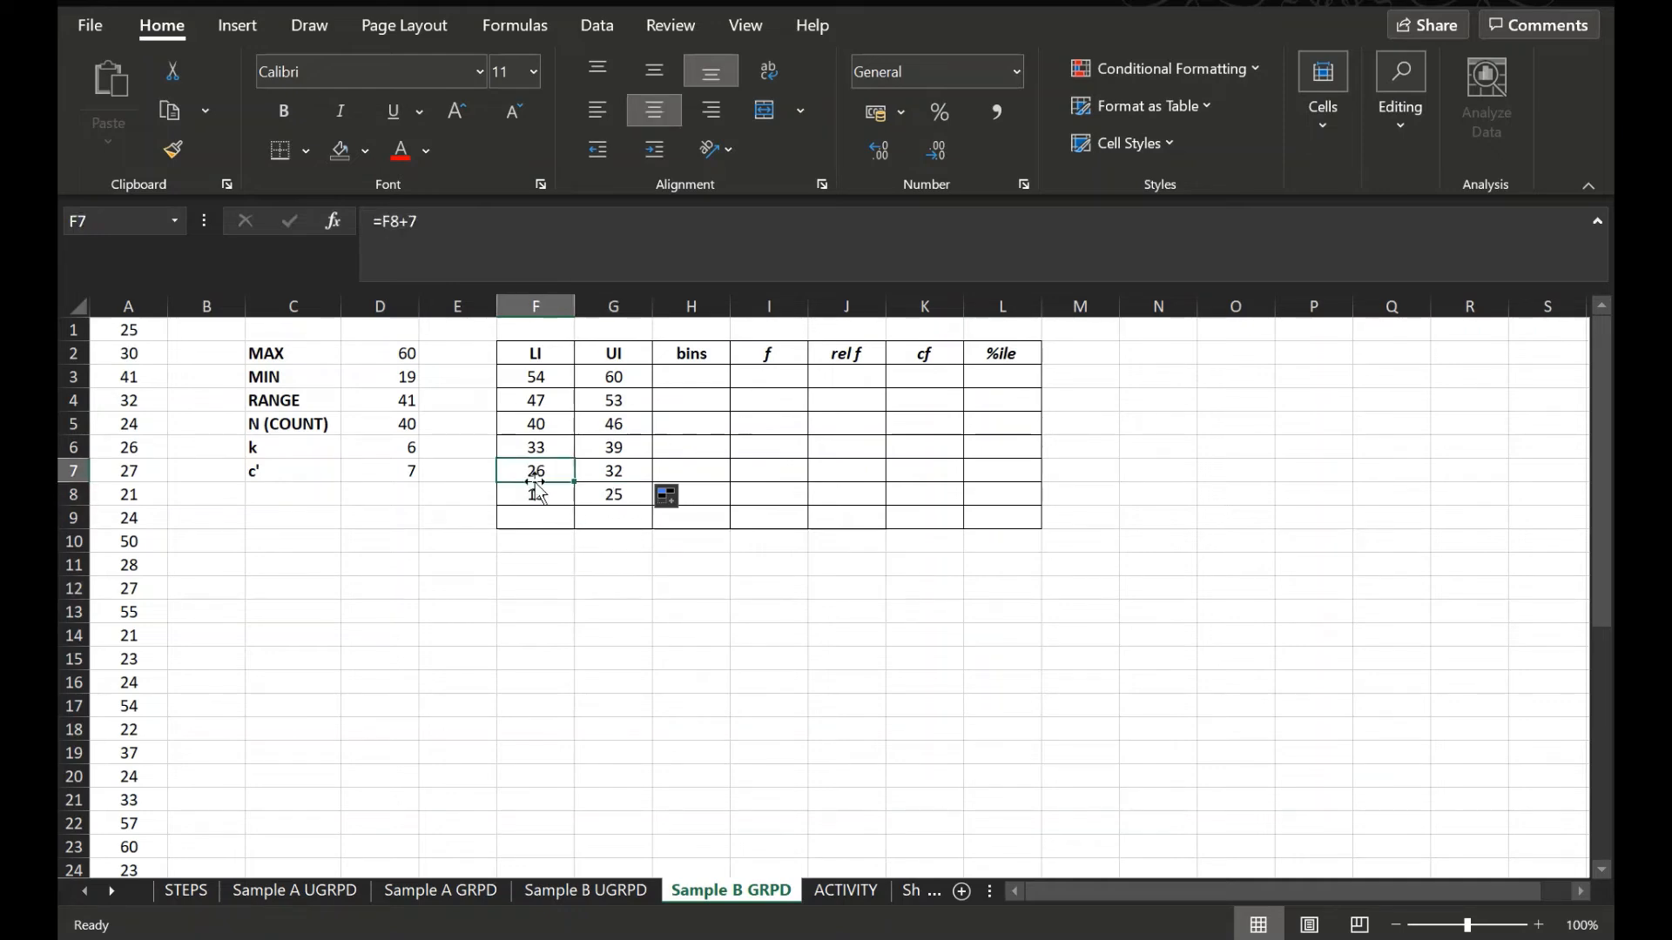
{"action": "left_click", "coordinate": [610, 476]}
{"action": "left_click", "coordinate": [554, 458]}
{"action": "left_click", "coordinate": [601, 453]}
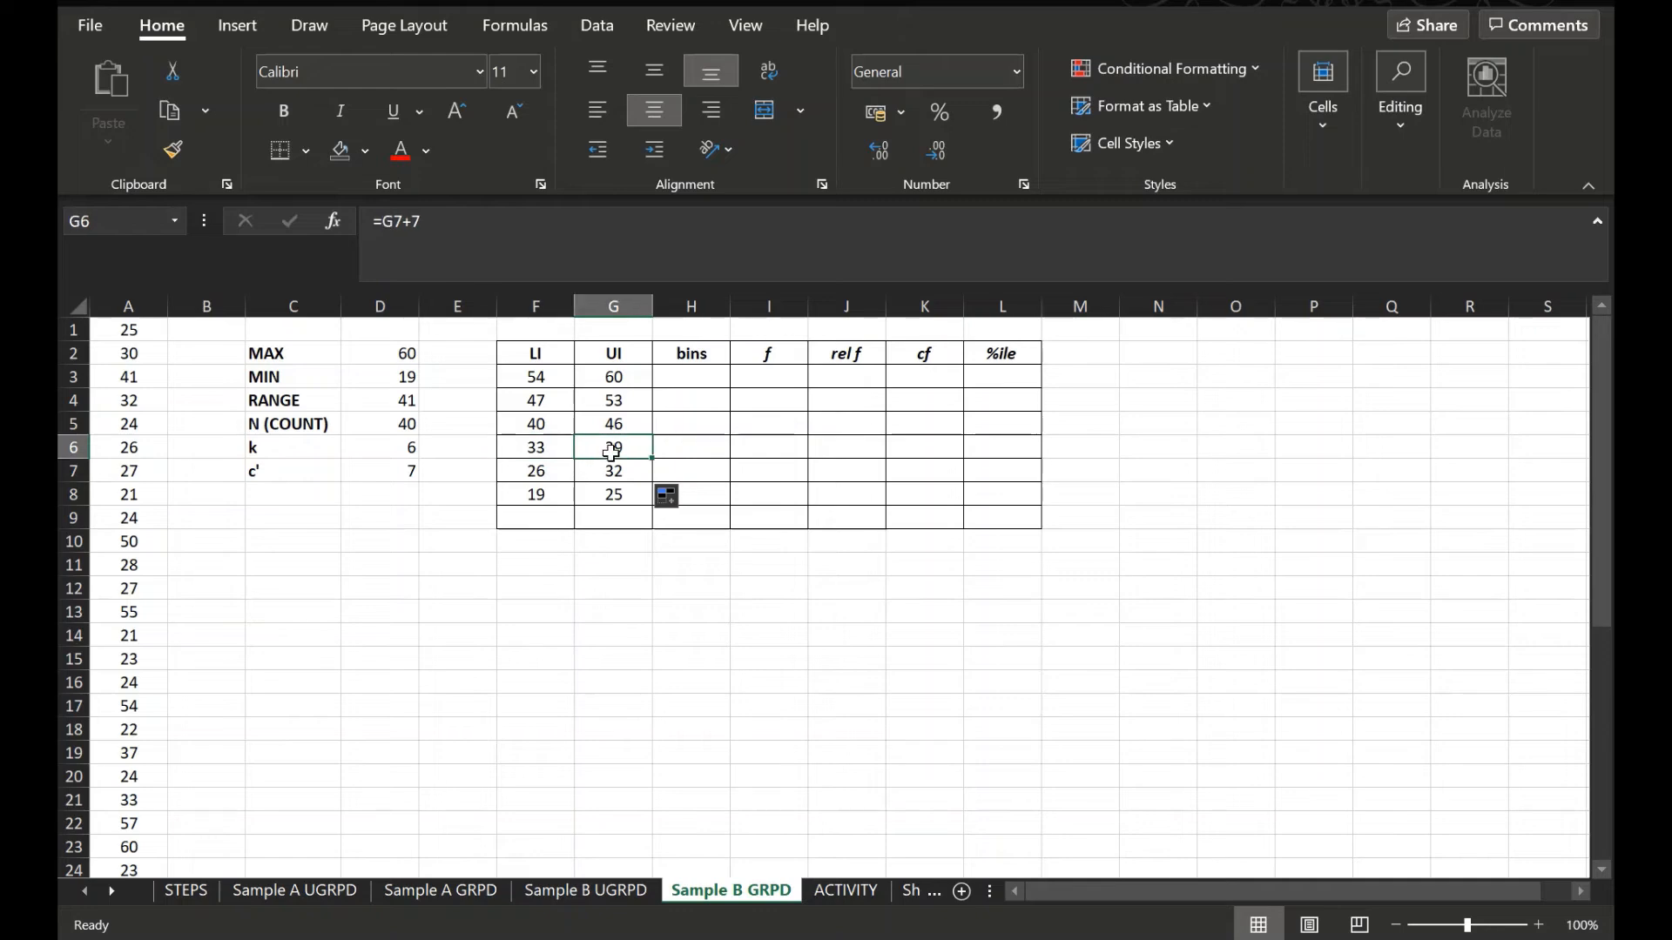
{"action": "left_click", "coordinate": [521, 425]}
{"action": "left_click", "coordinate": [603, 424]}
{"action": "left_click", "coordinate": [530, 397]}
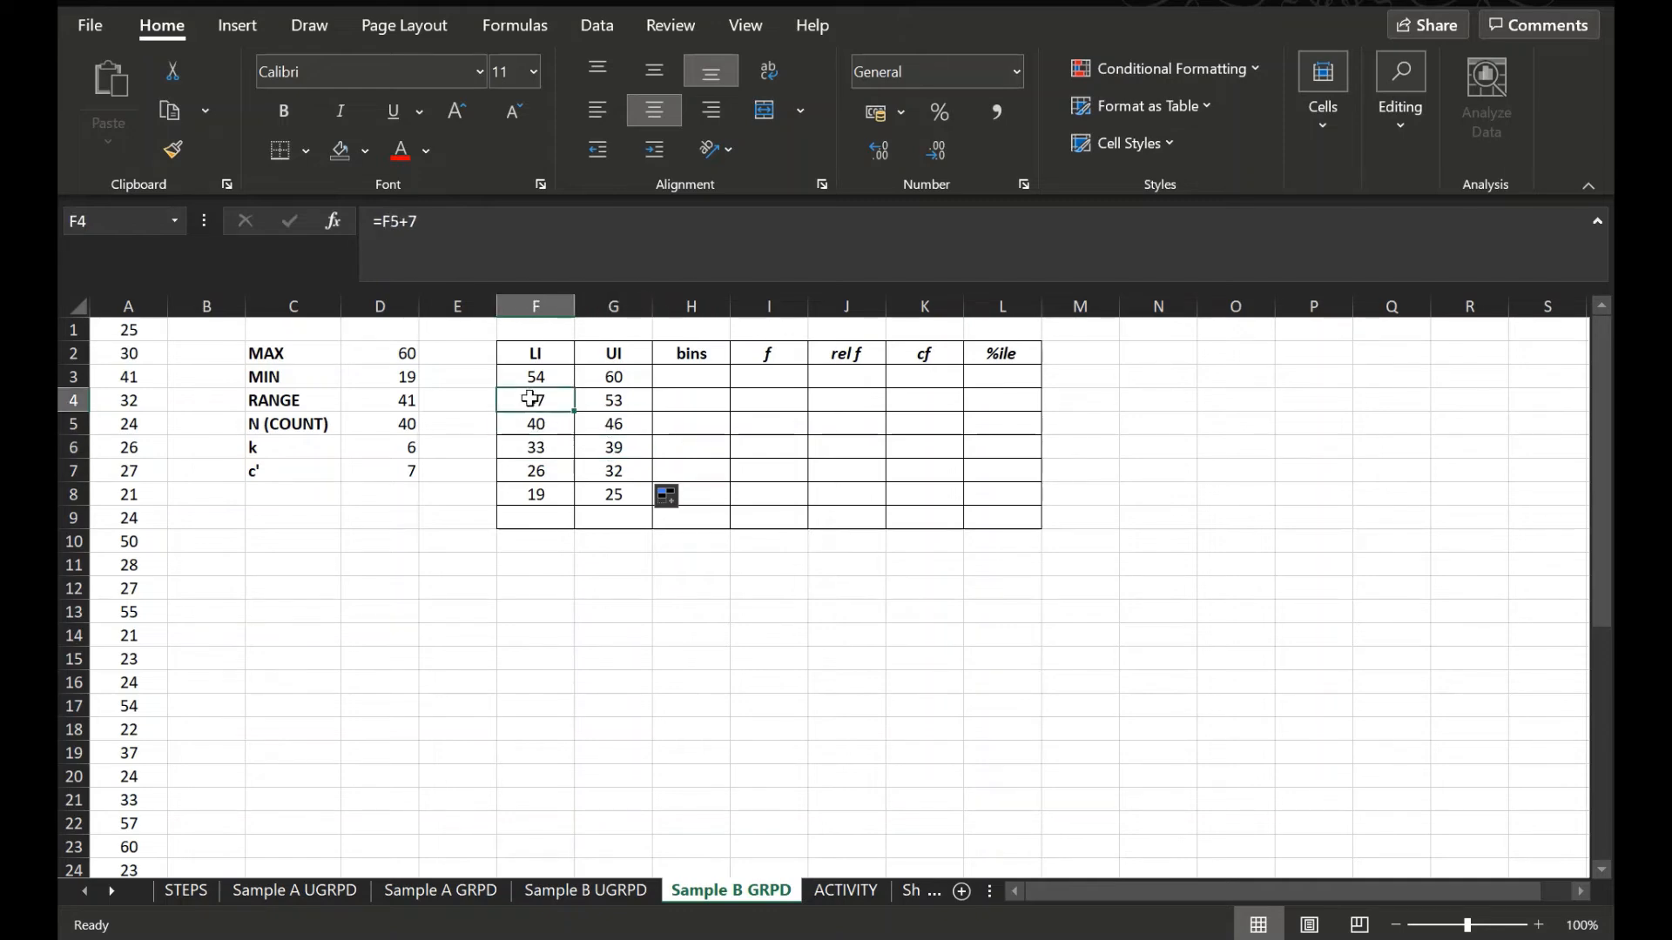
{"action": "left_click", "coordinate": [592, 398]}
{"action": "left_click", "coordinate": [560, 383]}
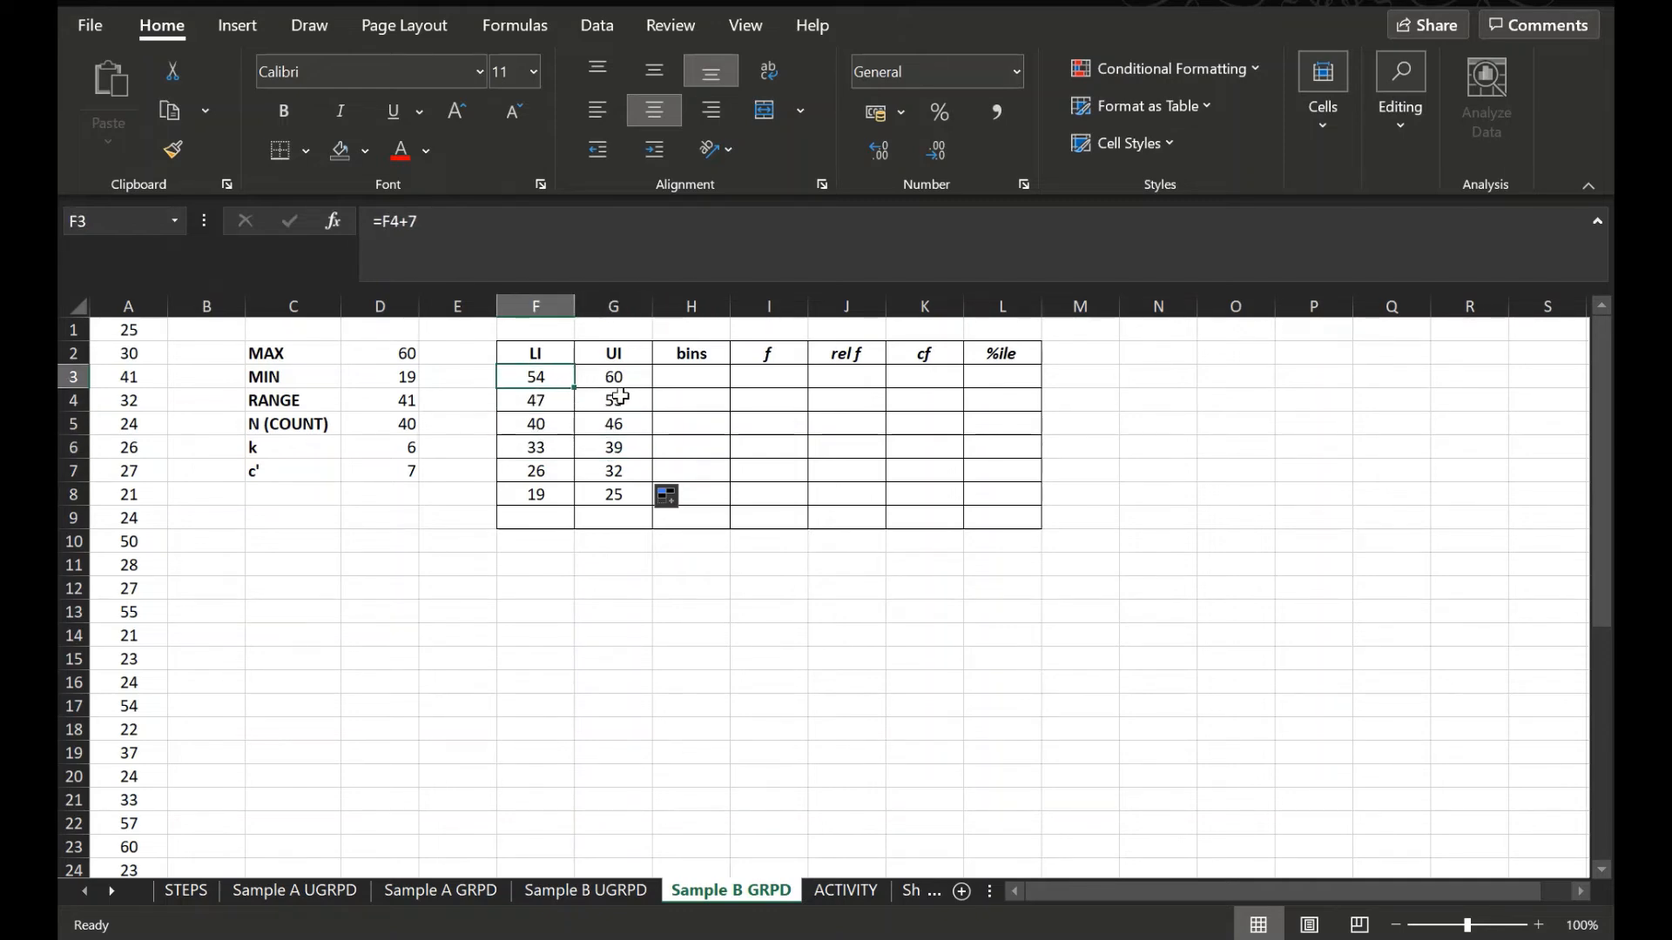
{"action": "left_click", "coordinate": [610, 376]}
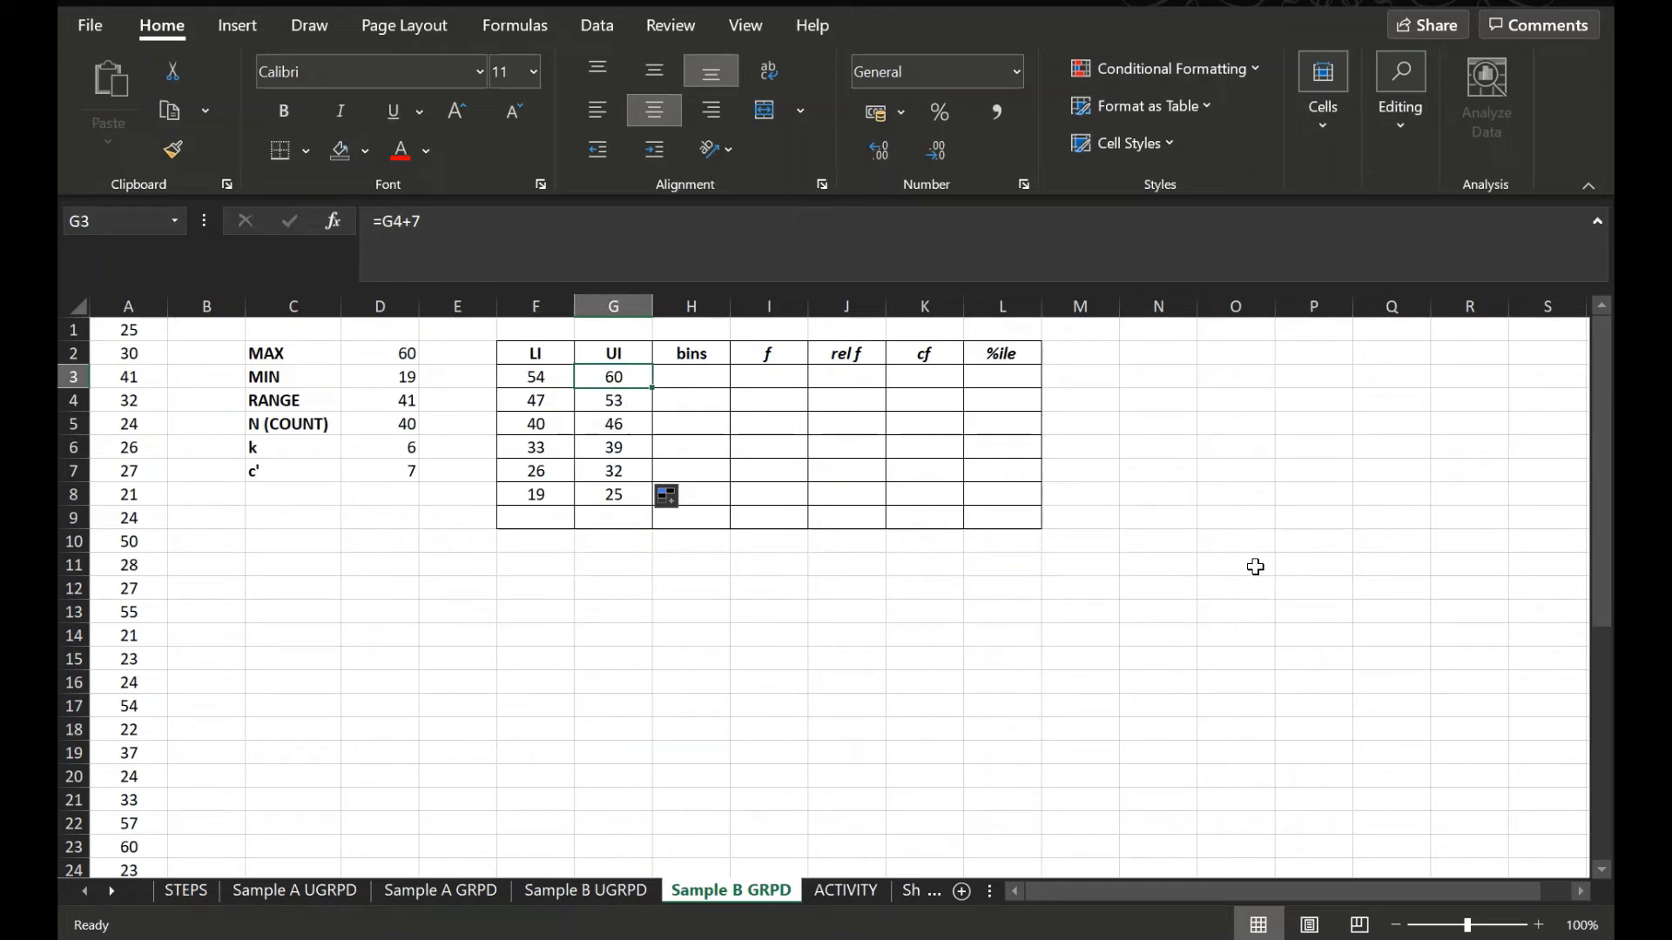
Step: Copy the upper limits in G3:G8 into the bins column, cells H3:H8
{"action": "left_click", "coordinate": [702, 357]}
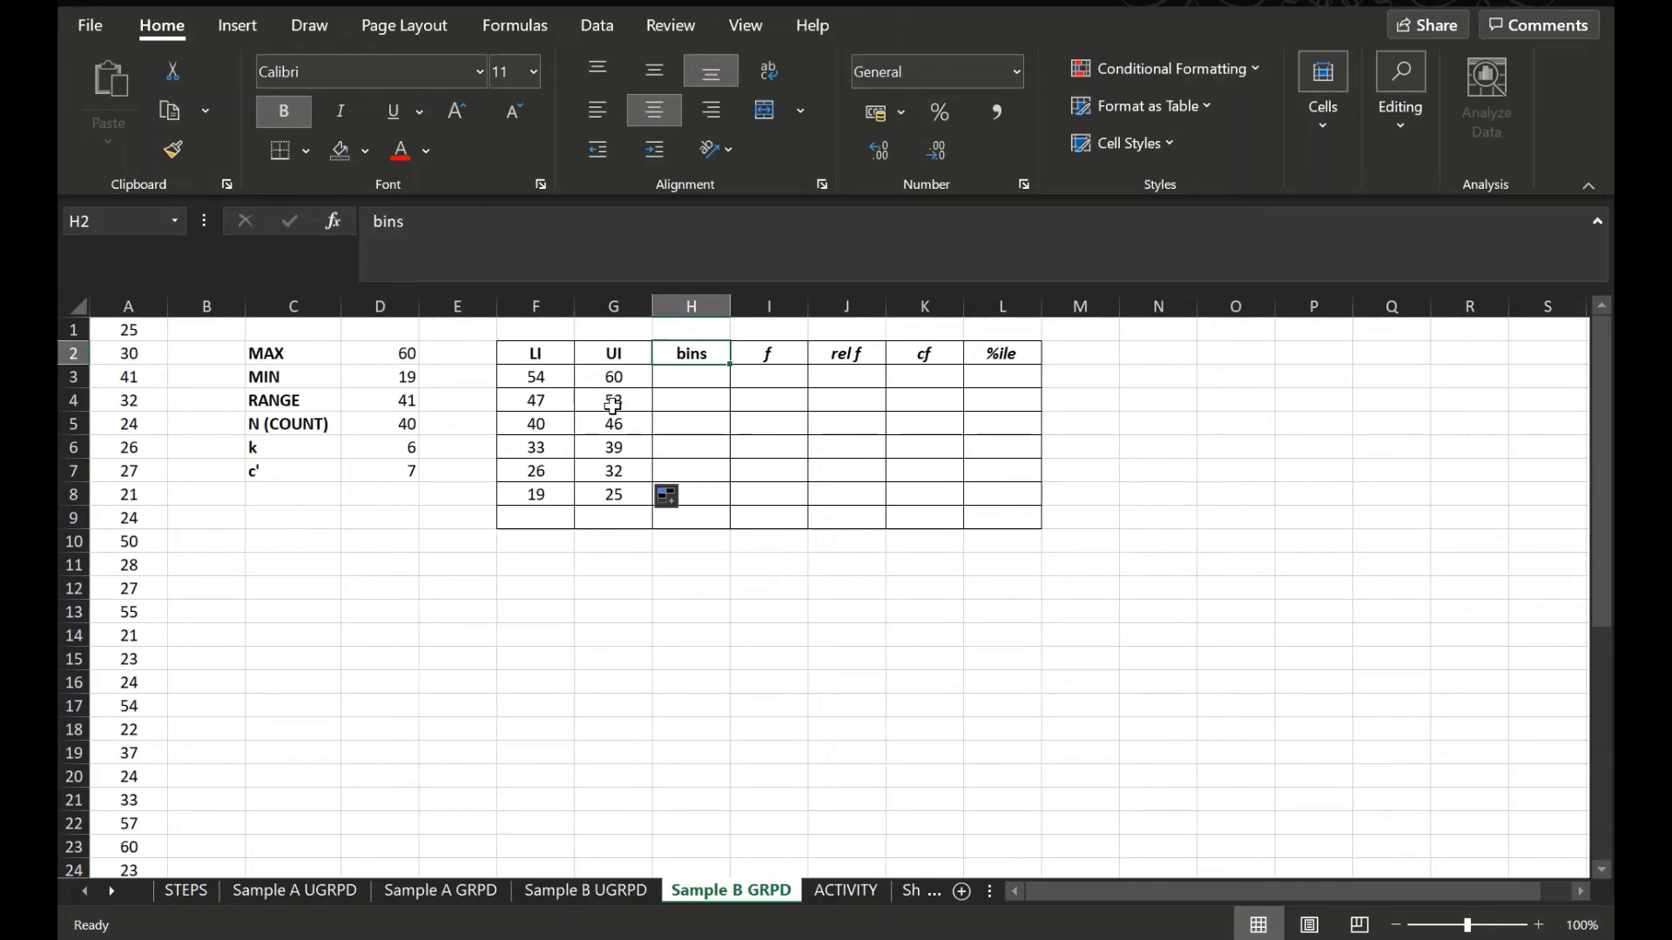
{"action": "left_click_drag", "start_coordinate": [616, 378], "coordinate": [614, 503]}
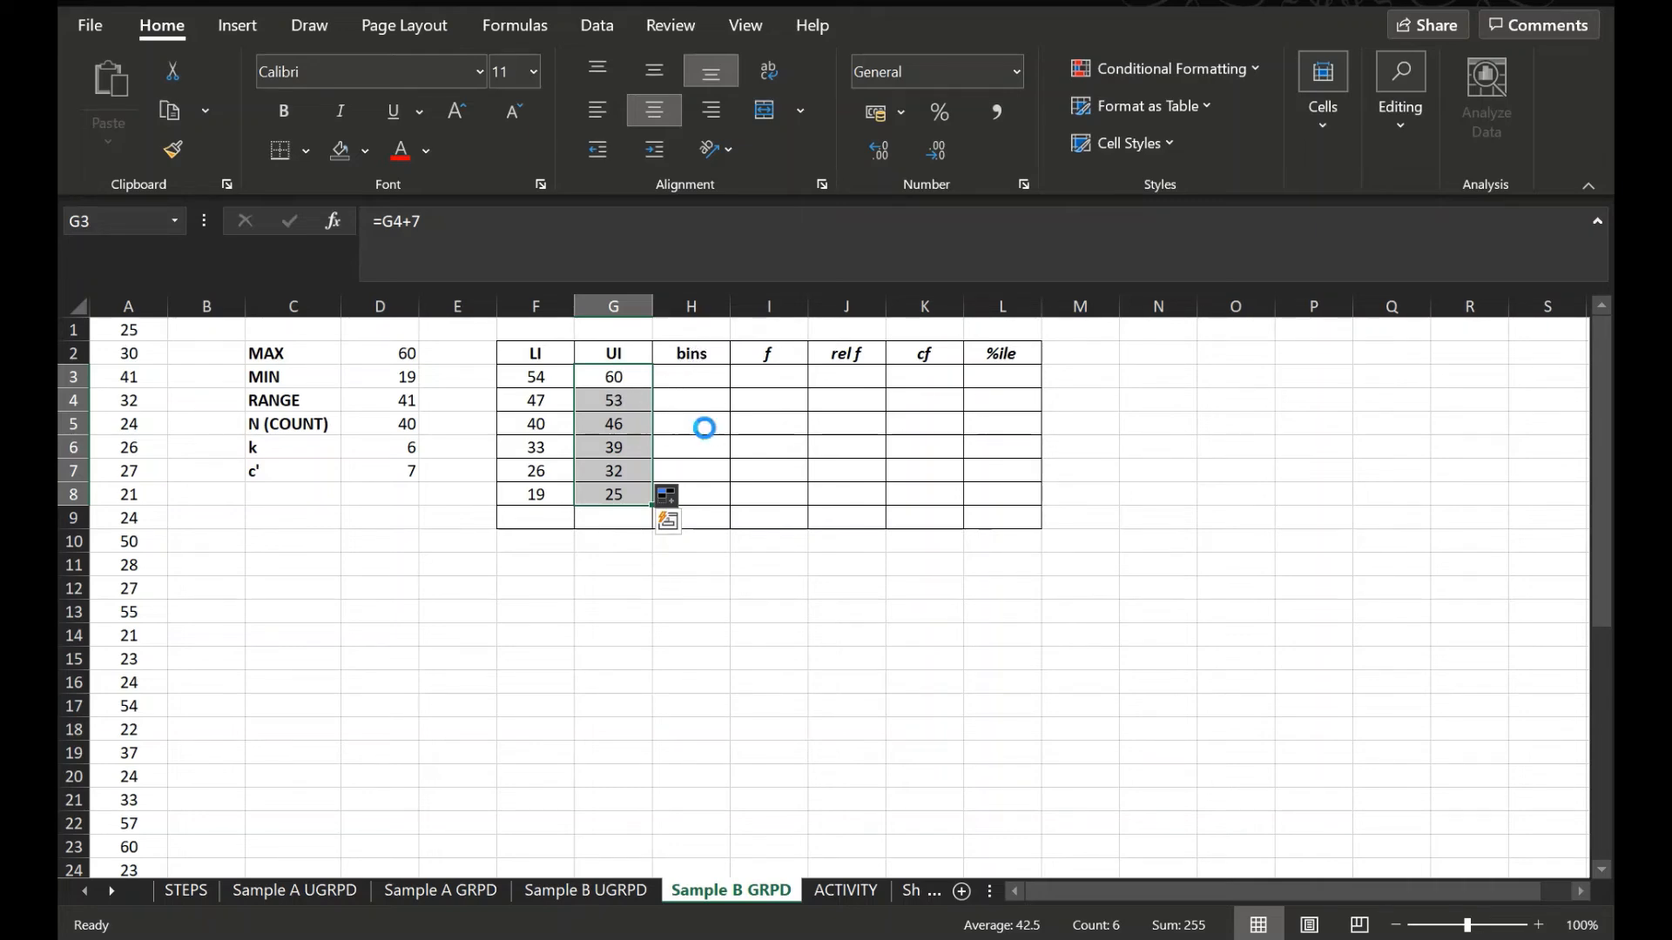
{"action": "key", "text": "ctrl+c"}
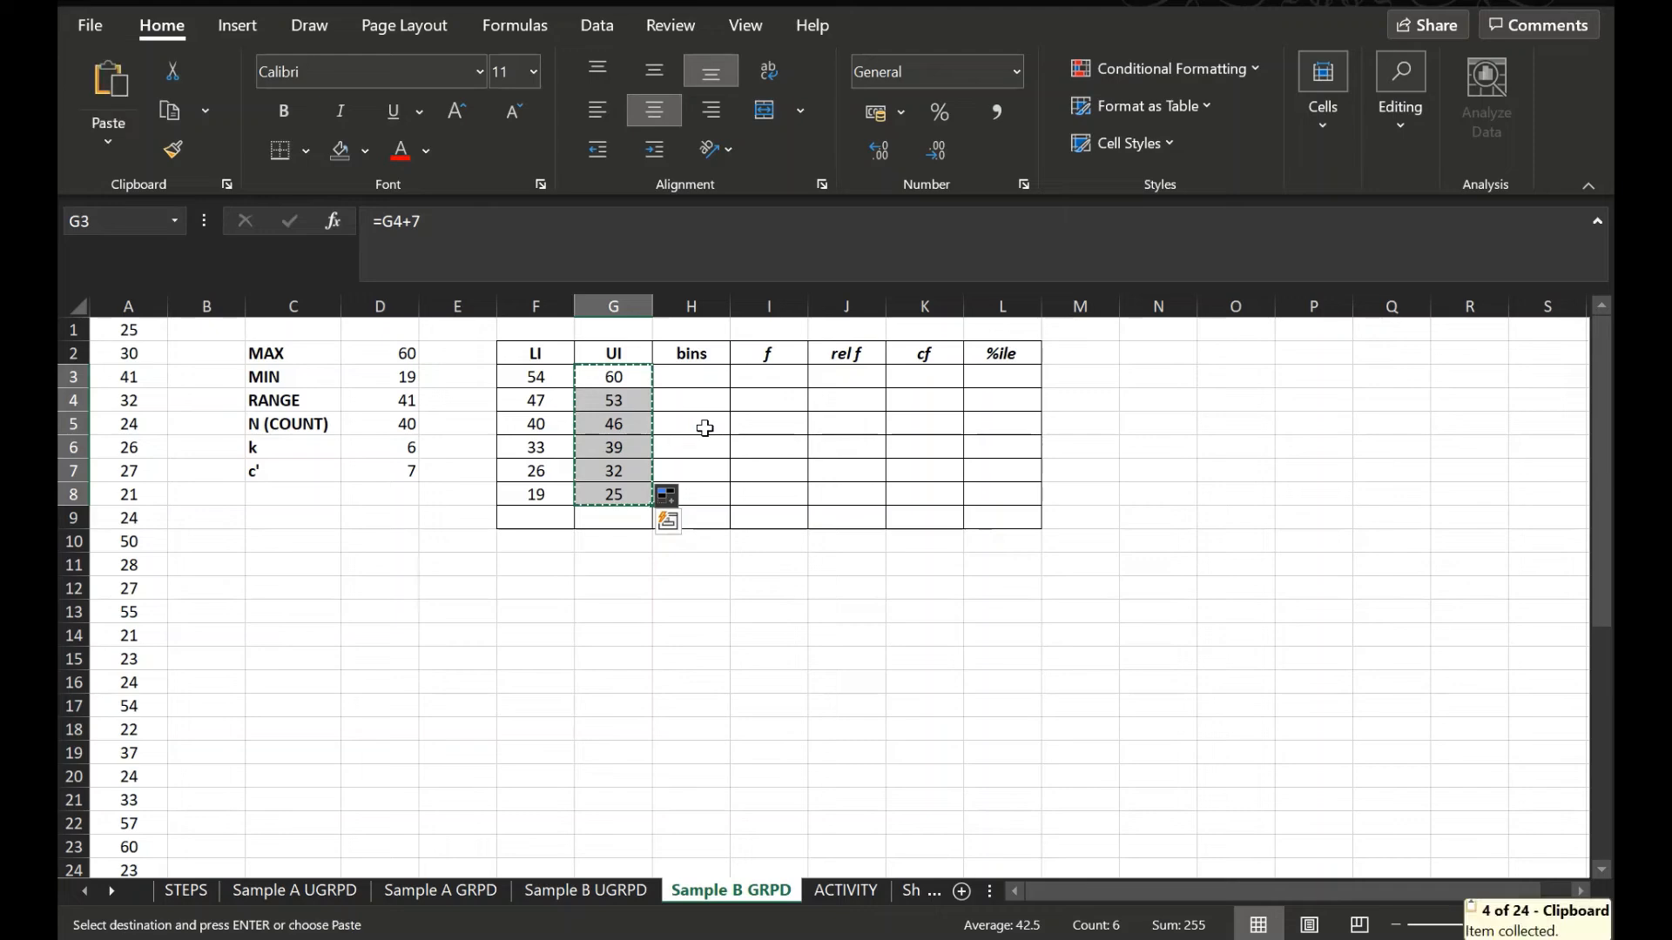
{"action": "left_click", "coordinate": [707, 383]}
{"action": "key", "text": "ctrl+v"}
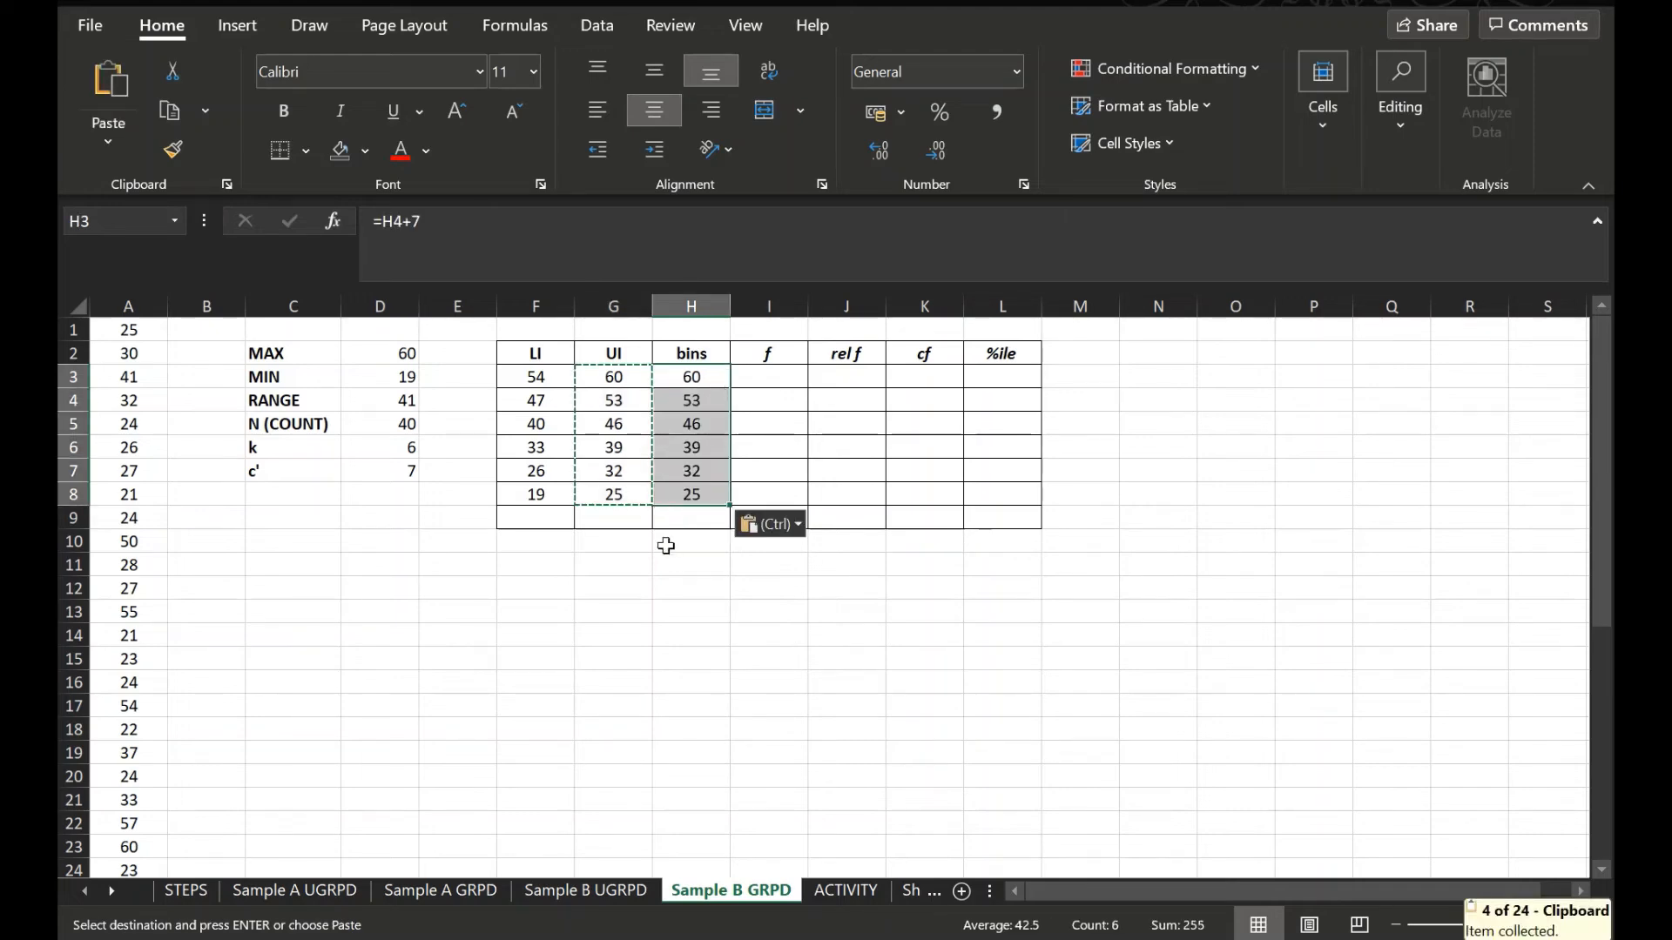
{"action": "left_click", "coordinate": [742, 611]}
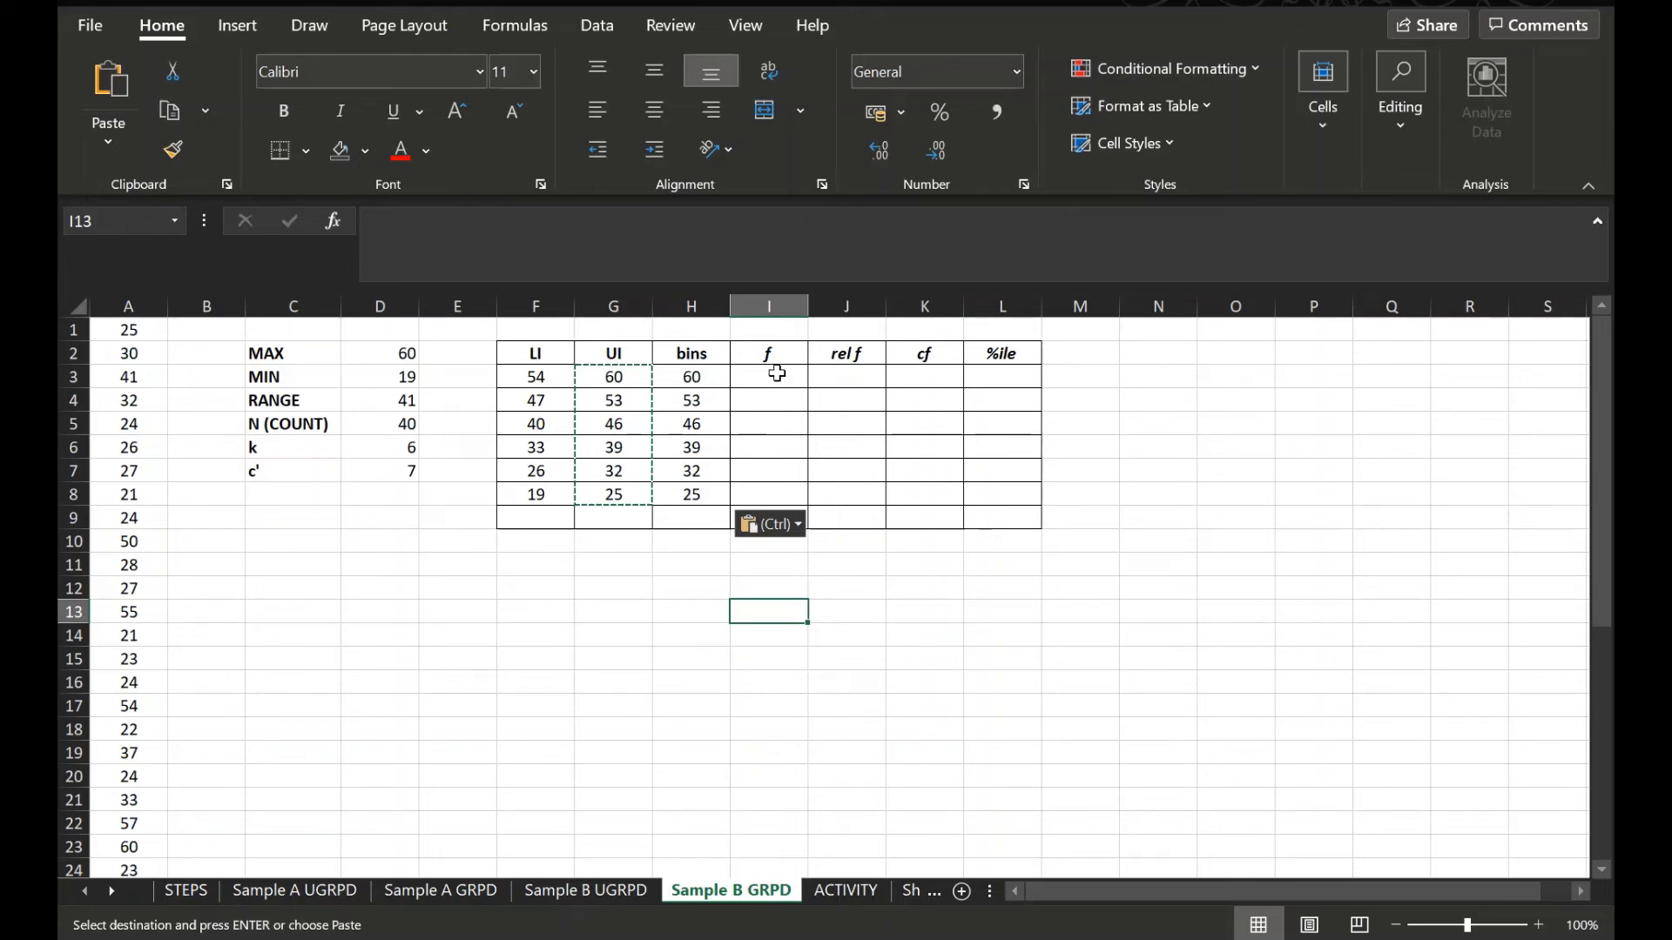
Step: Calculate the class frequencies in cells I3:I8 with the array formula =FREQUENCY(A:A,H3:H8)
{"action": "left_click_drag", "start_coordinate": [778, 374], "coordinate": [772, 494]}
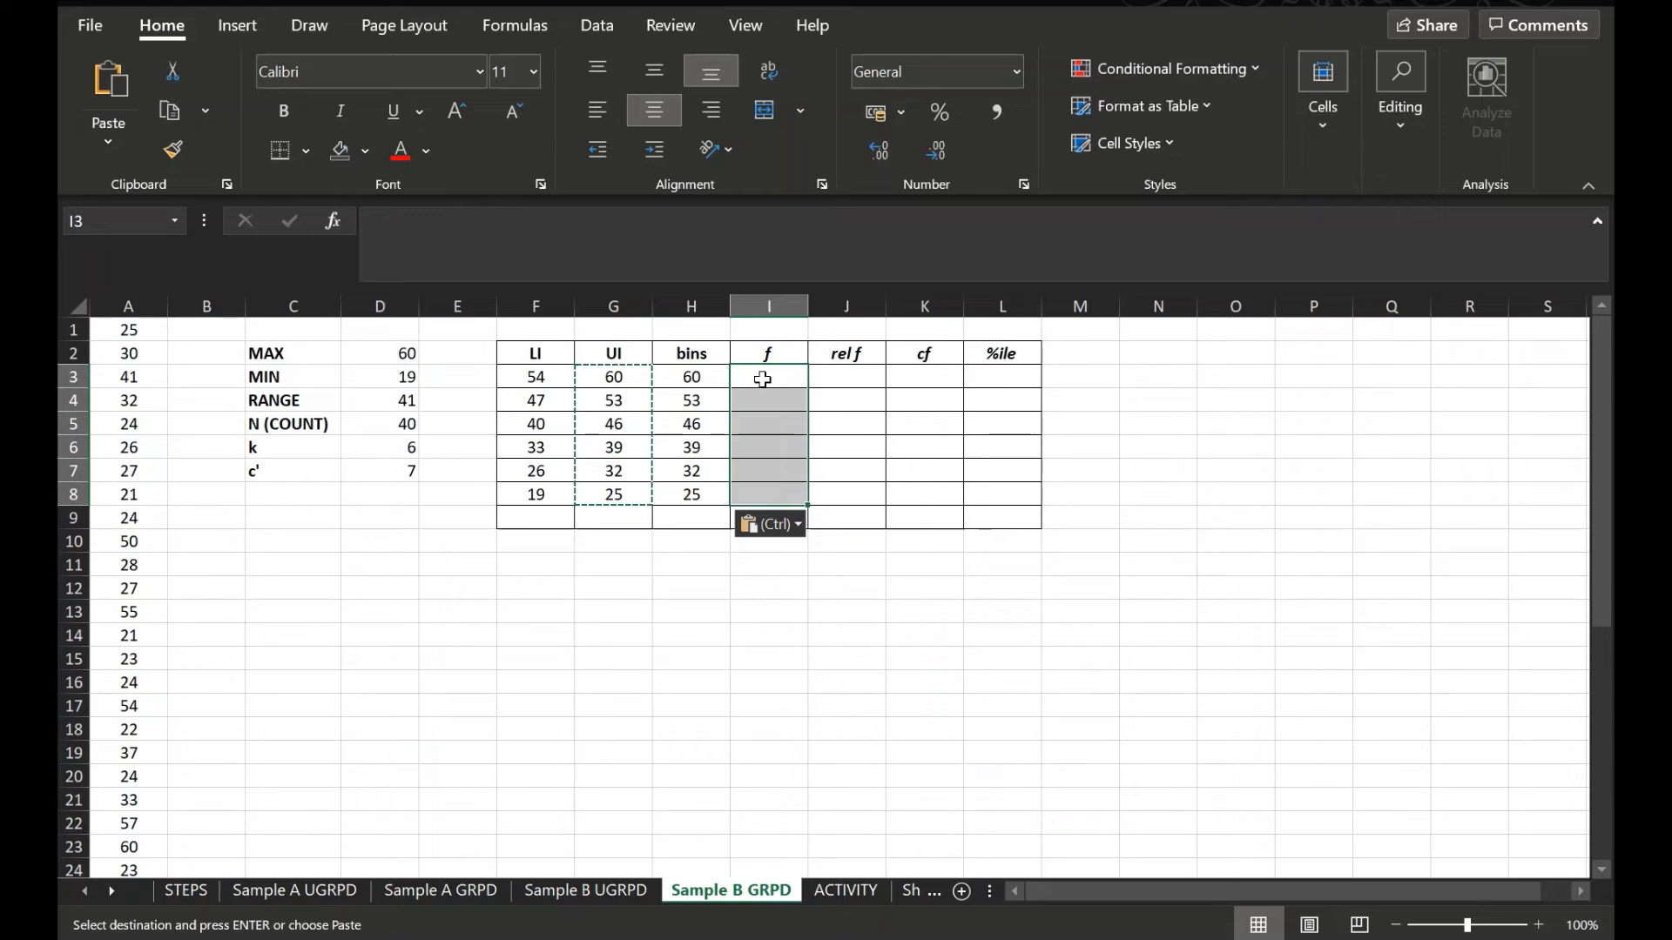
{"action": "type", "text": "="}
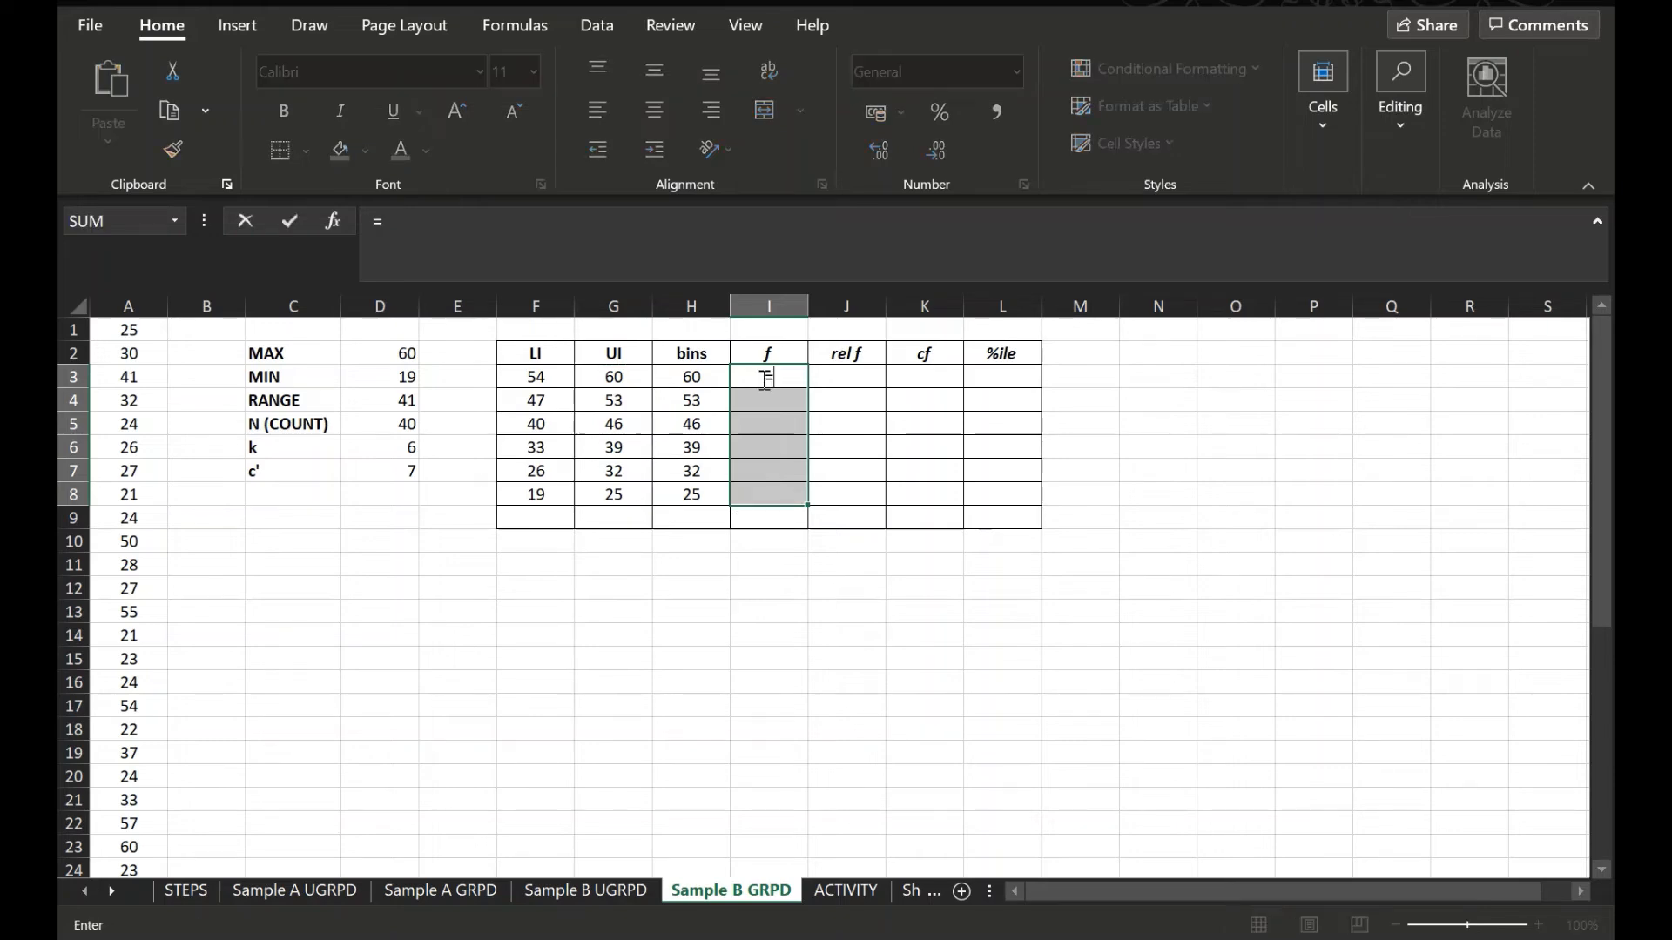
{"action": "type", "text": "FREQ"}
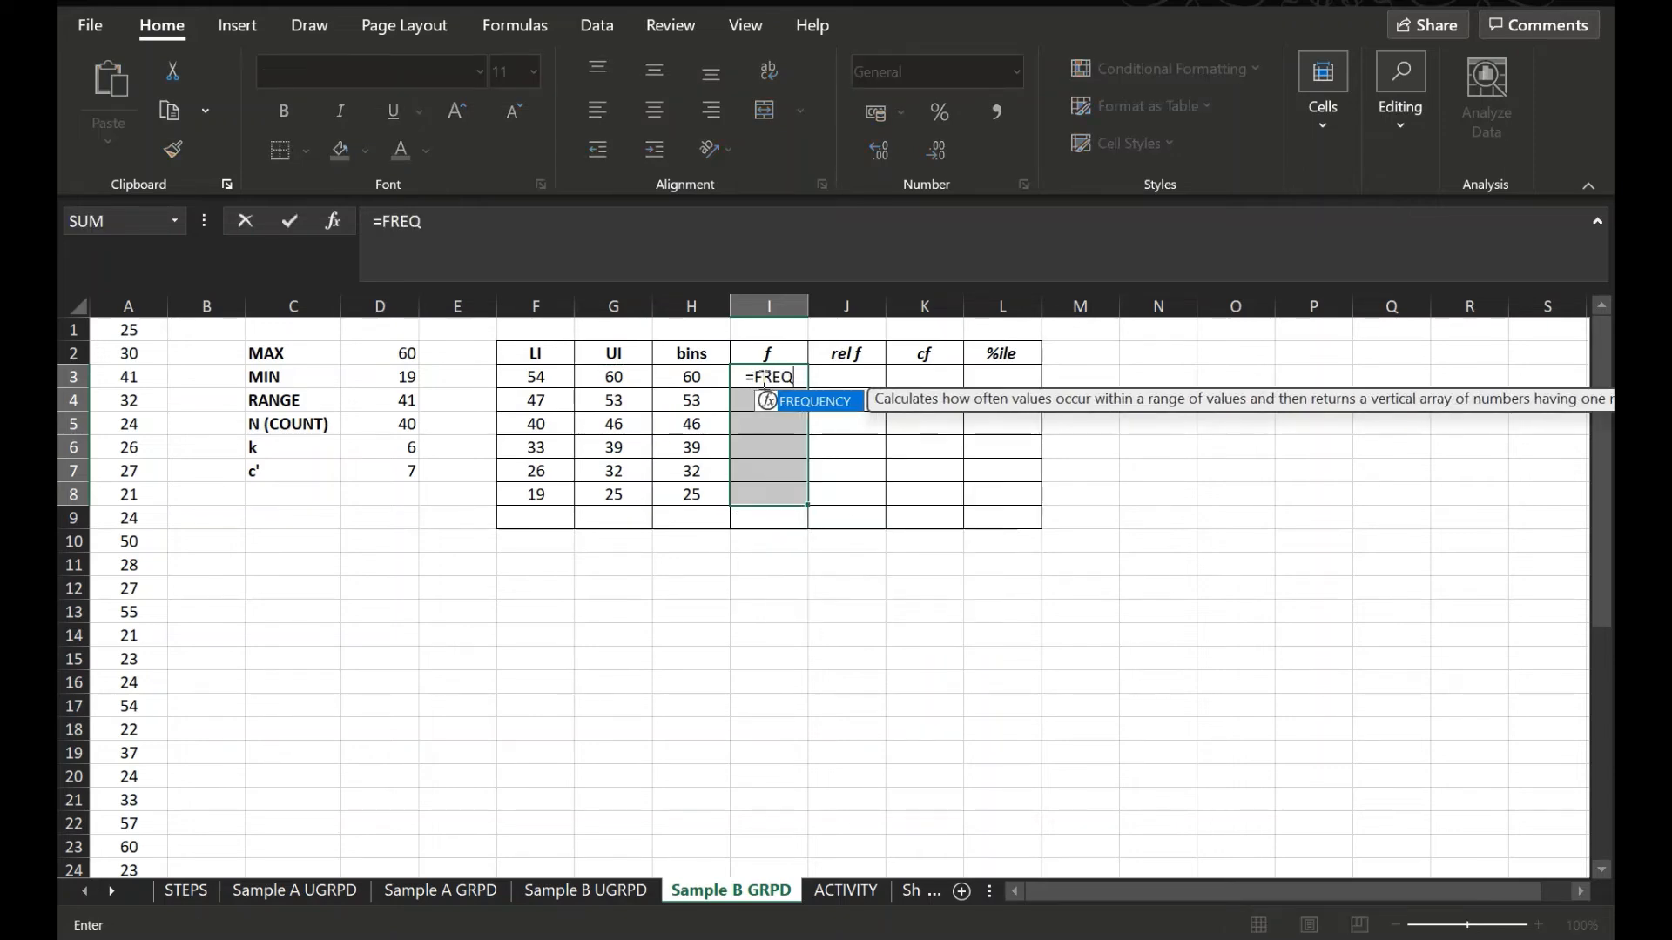
{"action": "type", "text": "UENCY"}
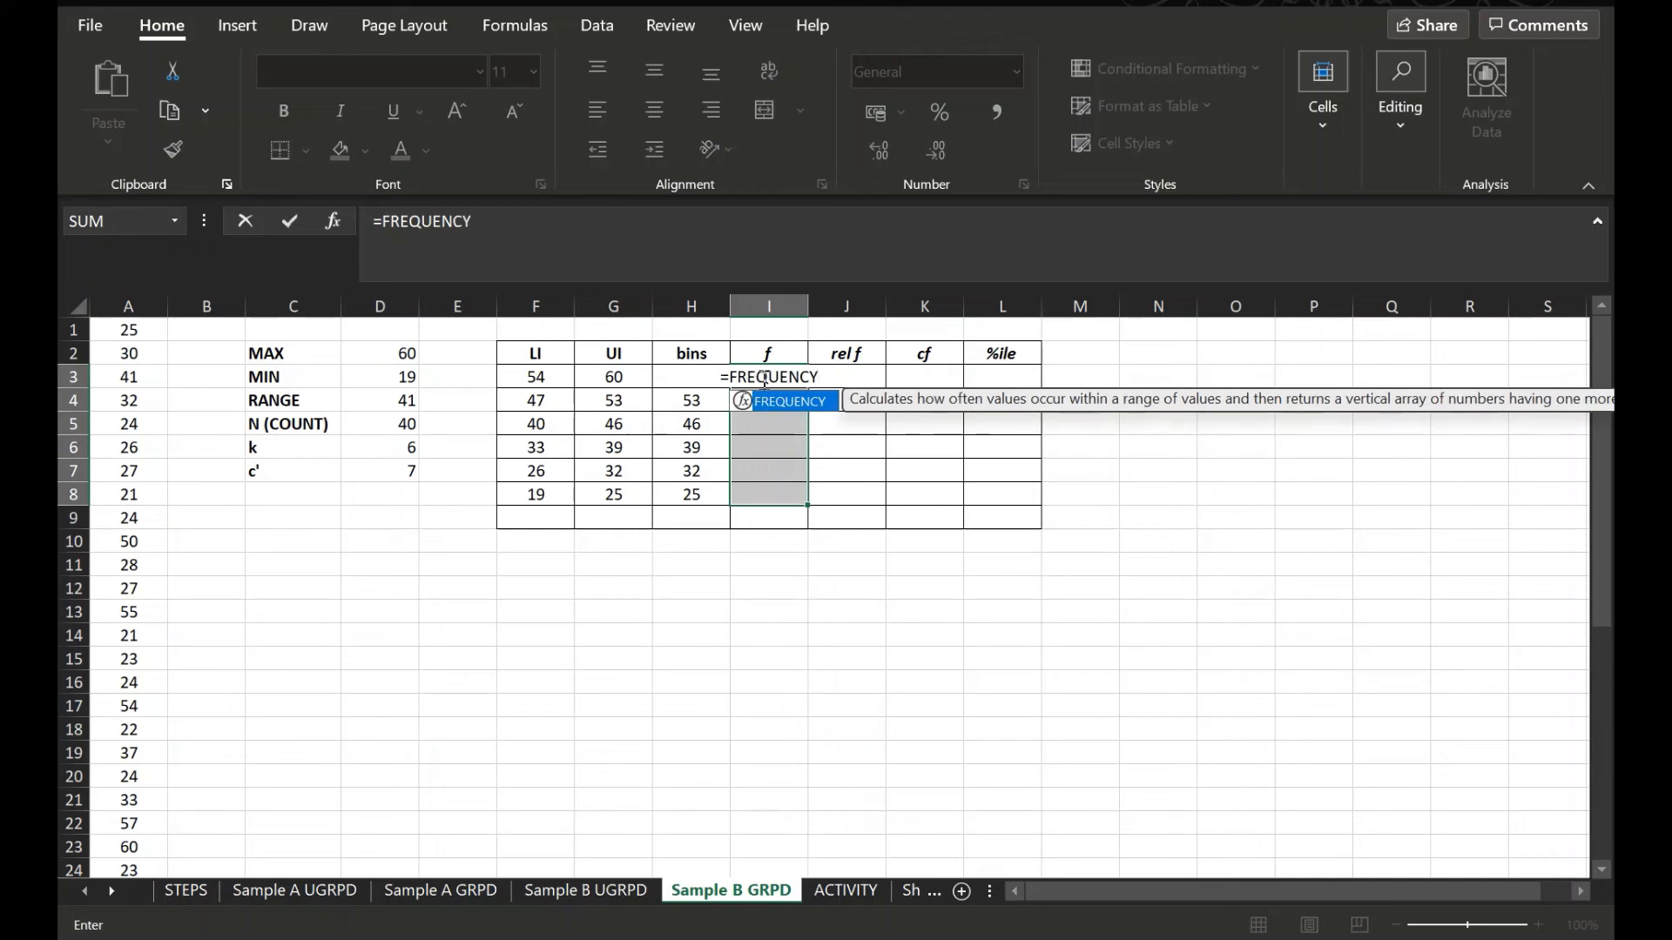
{"action": "type", "text": "("}
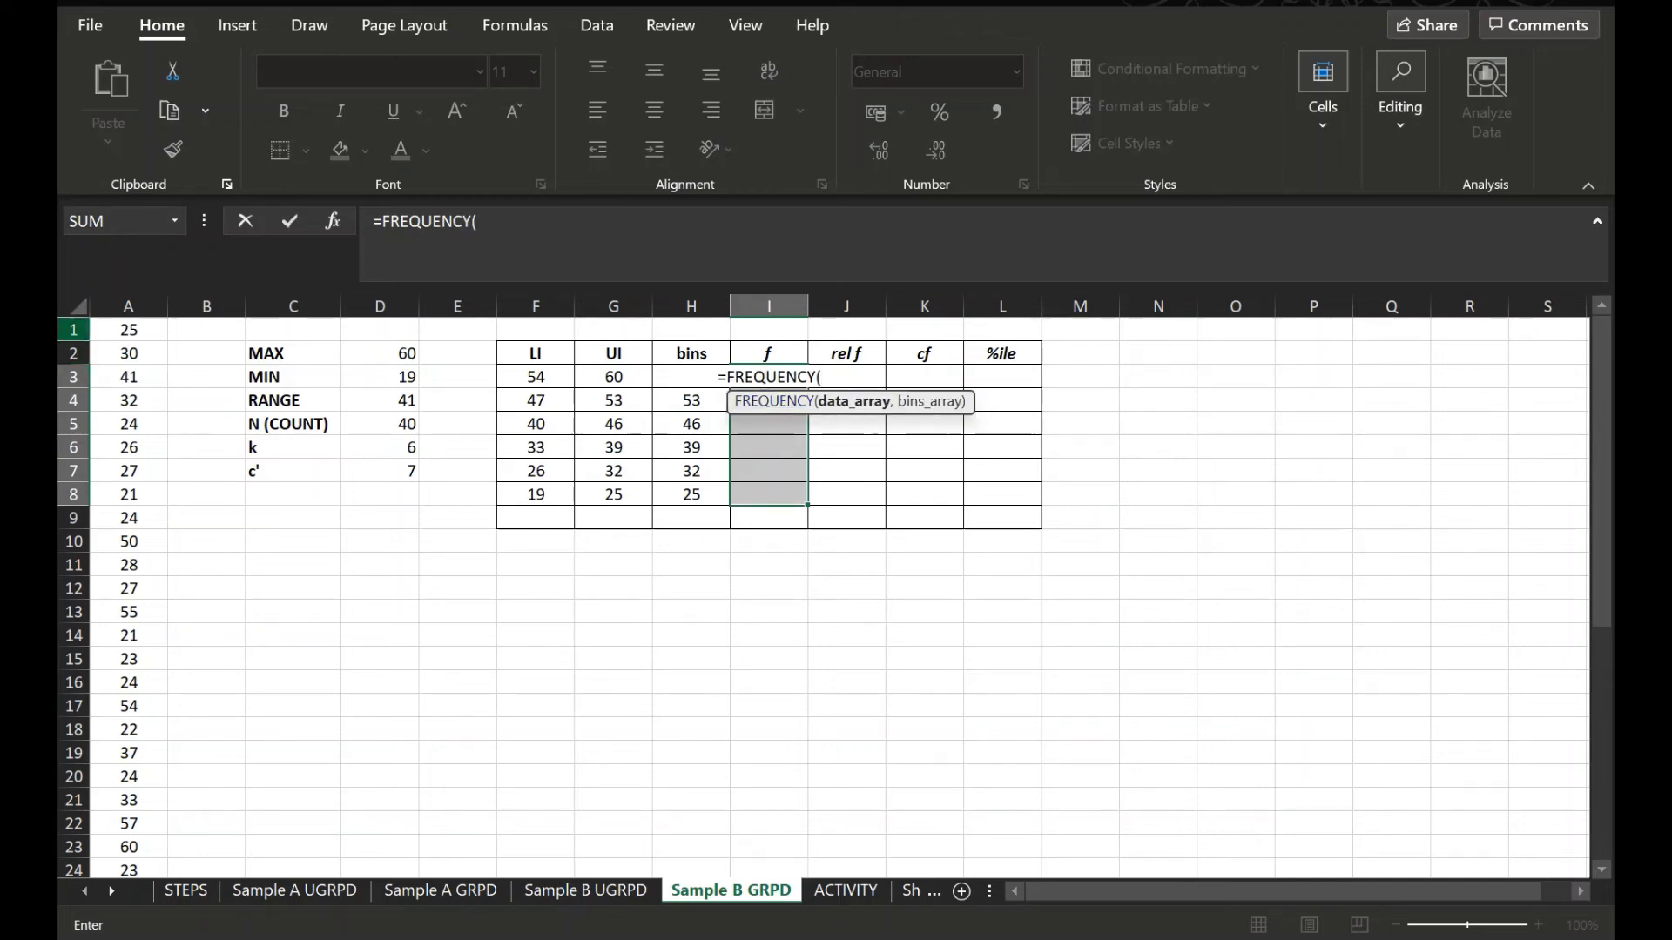
{"action": "left_click", "coordinate": [119, 305]}
{"action": "type", "text": ","}
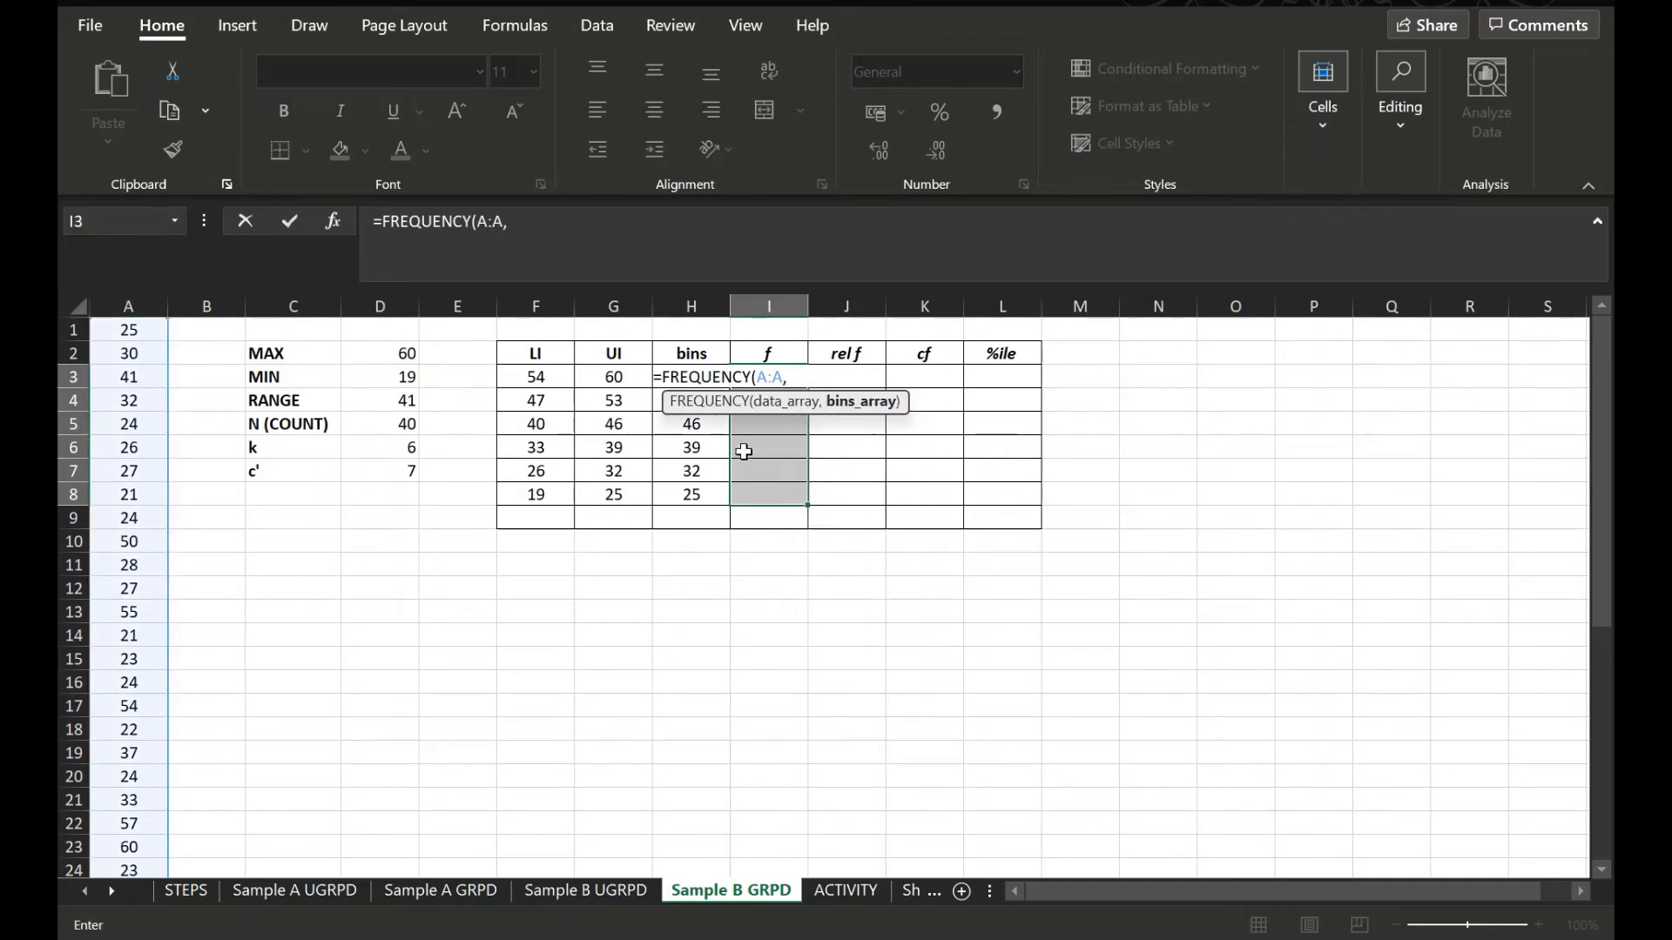
{"action": "left_click_drag", "start_coordinate": [693, 492], "coordinate": [694, 376]}
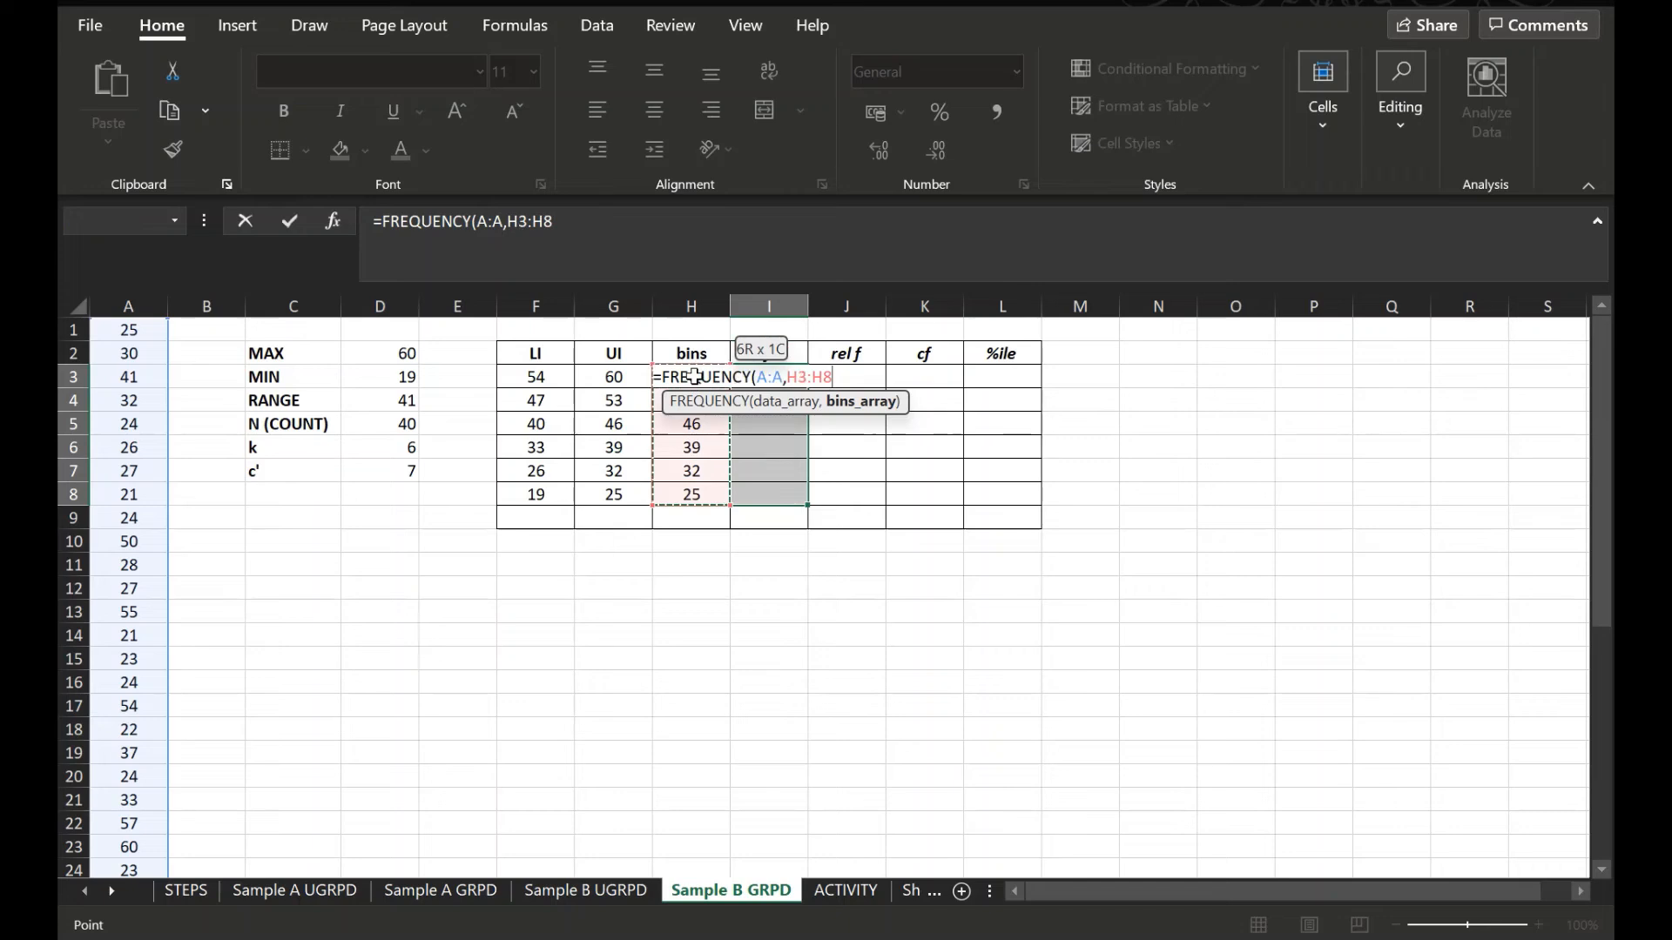
{"action": "type", "text": ")"}
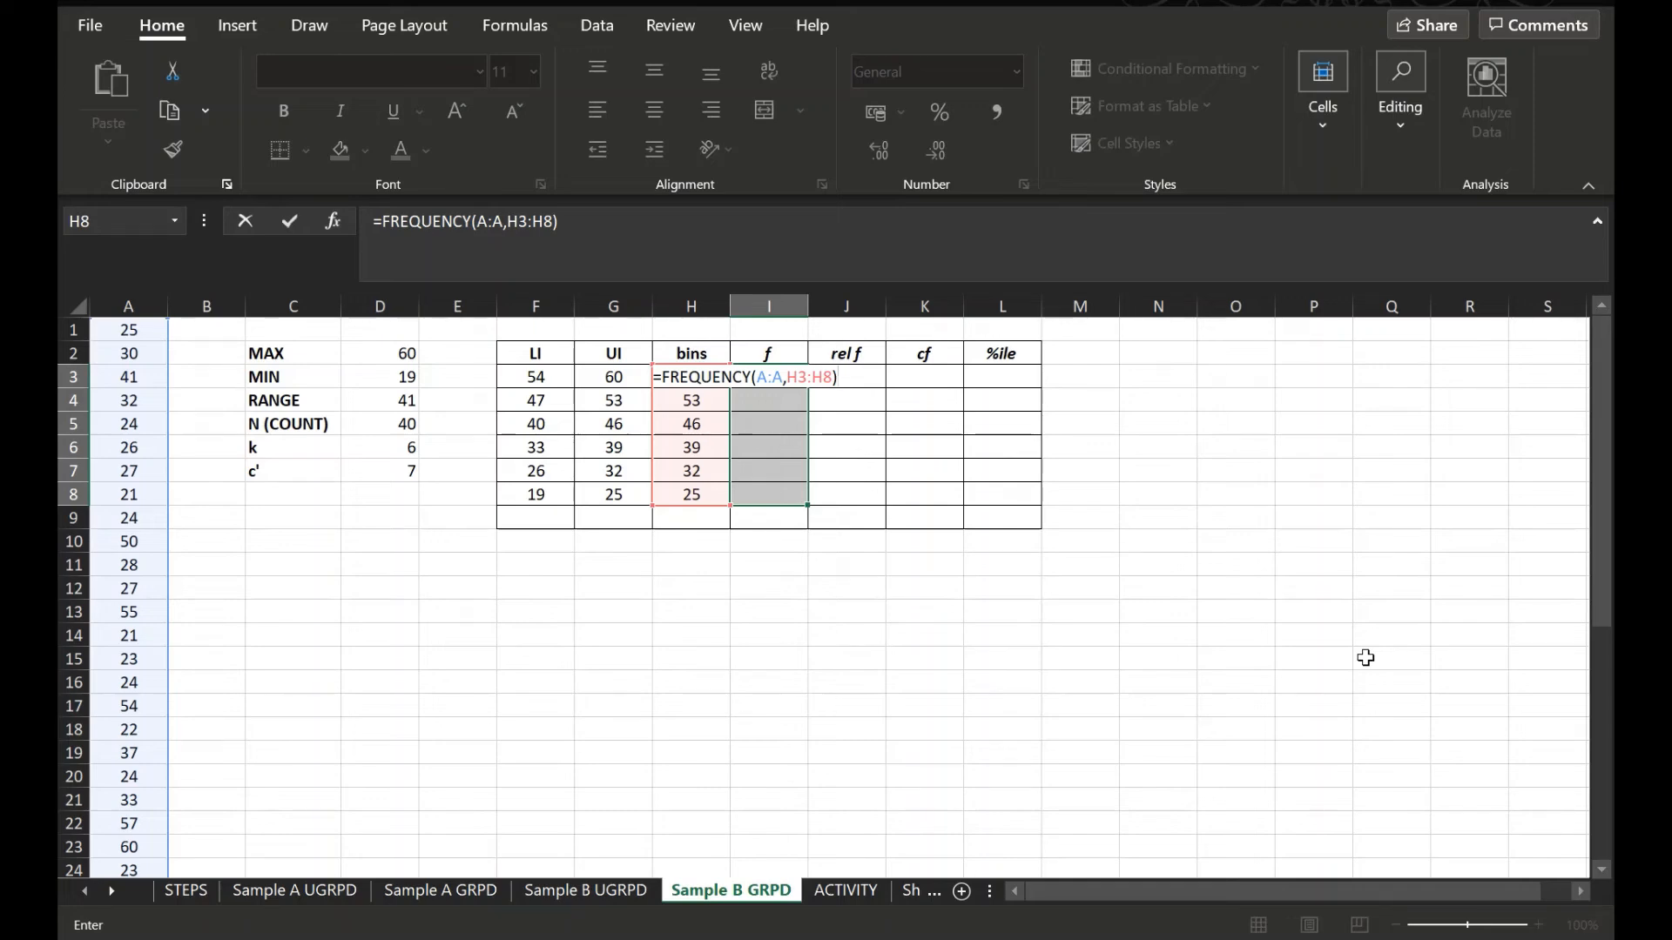
{"action": "key", "text": "ctrl+shift+Return"}
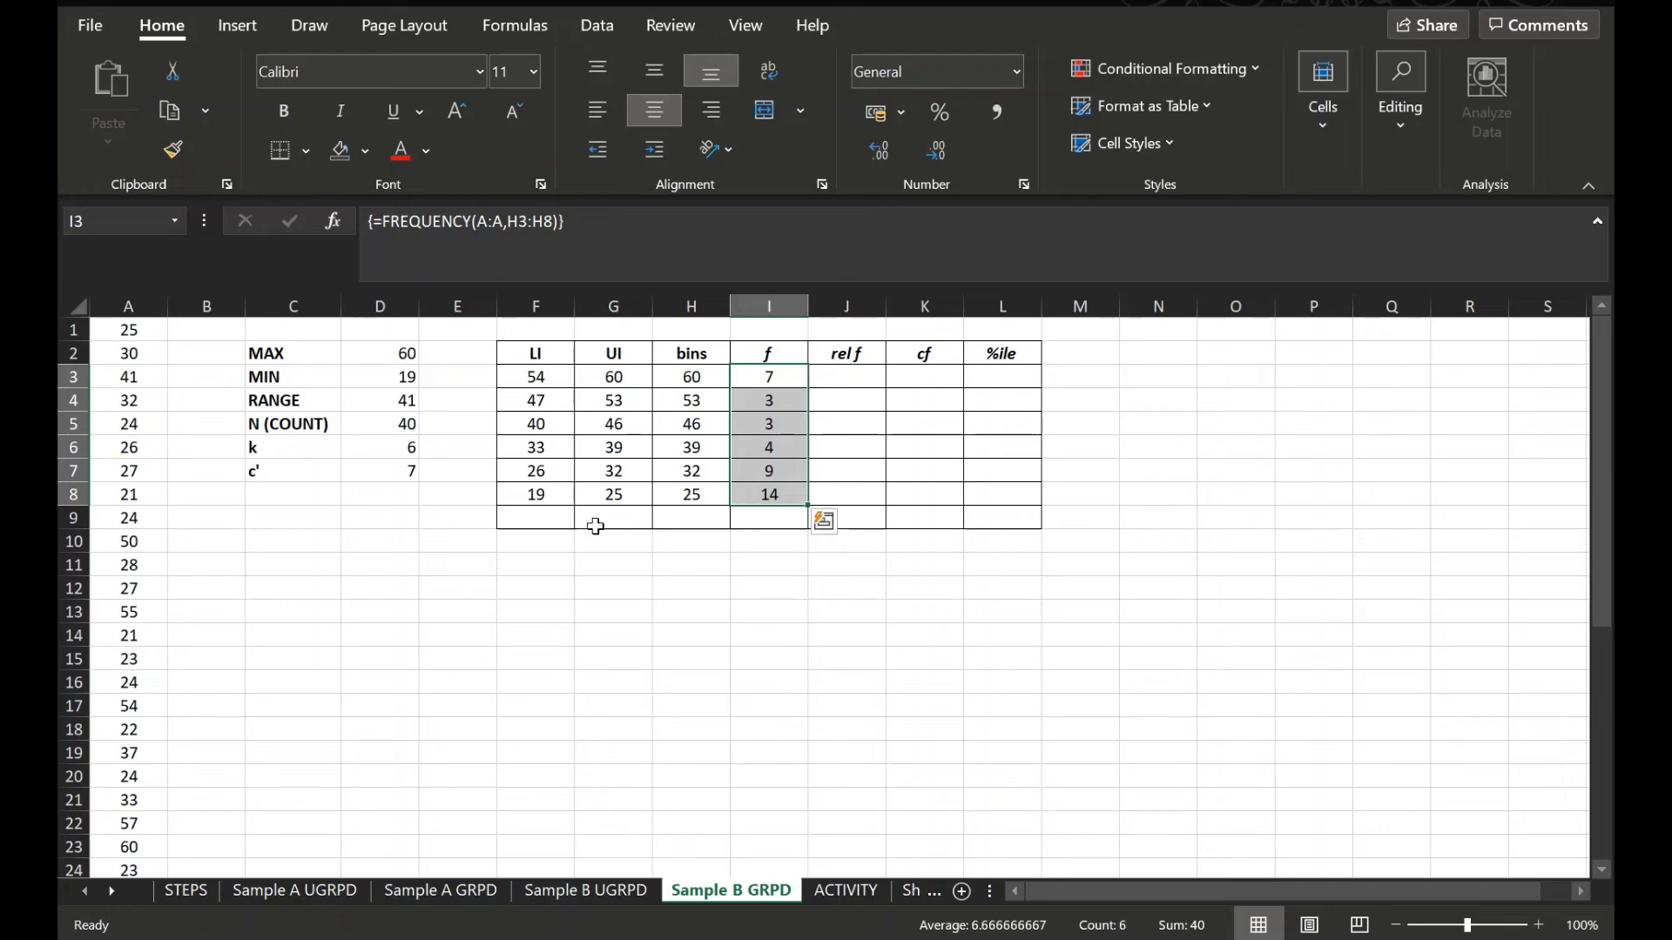
Step: Total the class frequencies in cell I9 with =SUM(I3:I8)
{"action": "left_click", "coordinate": [769, 520]}
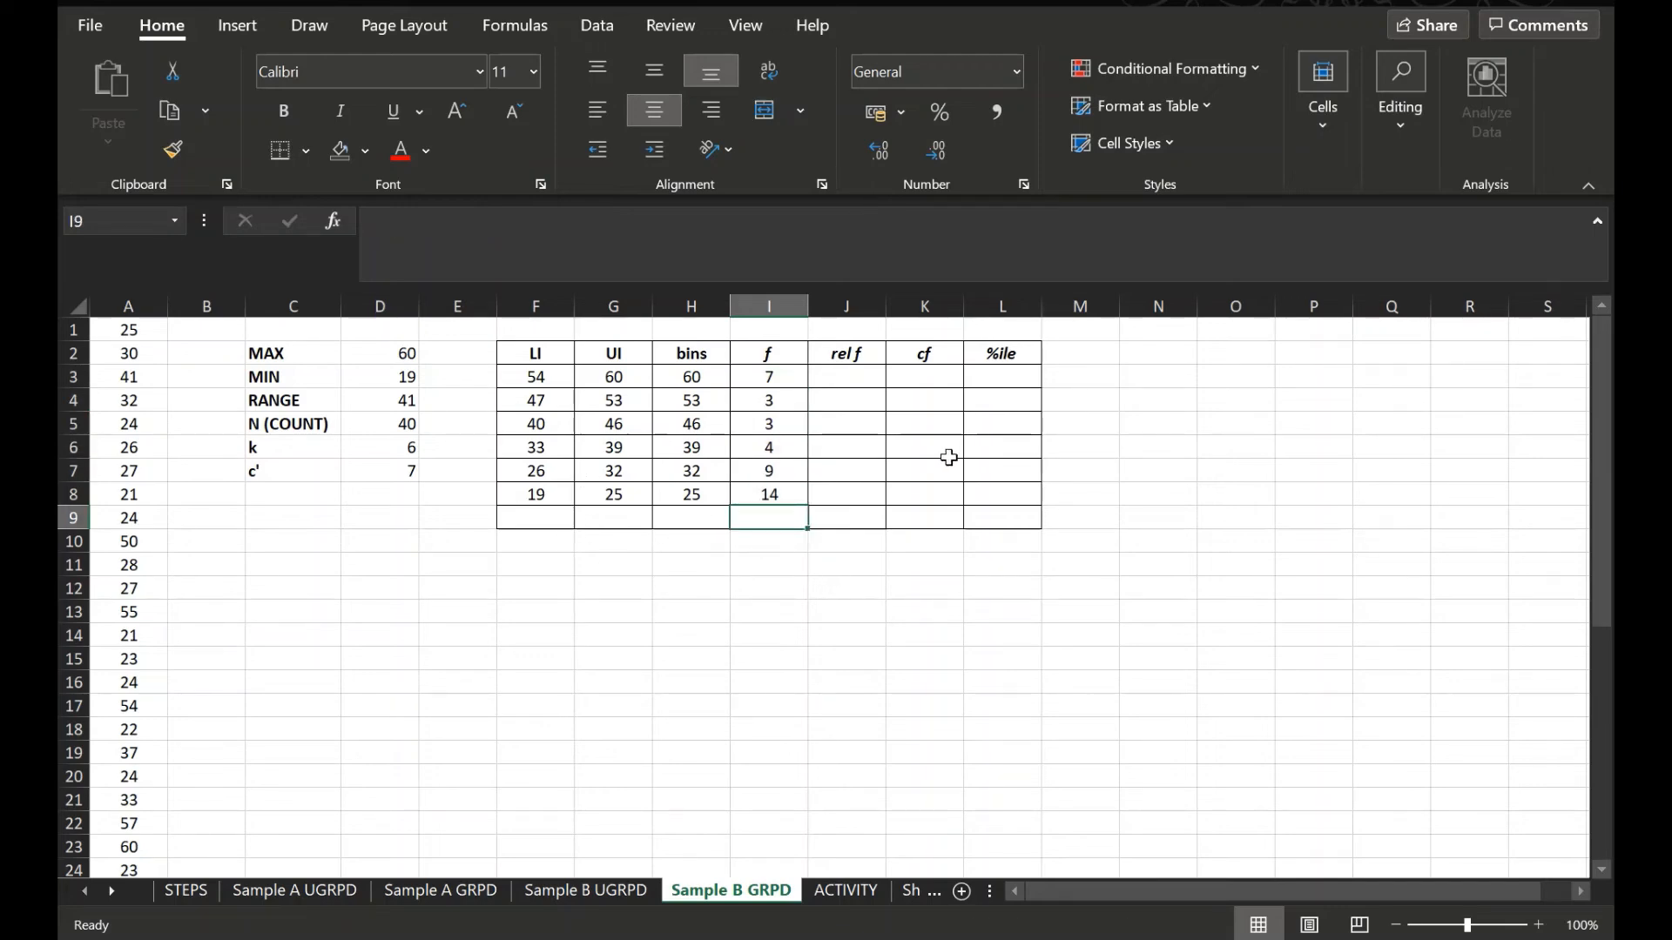
{"action": "left_click", "coordinate": [1413, 91]}
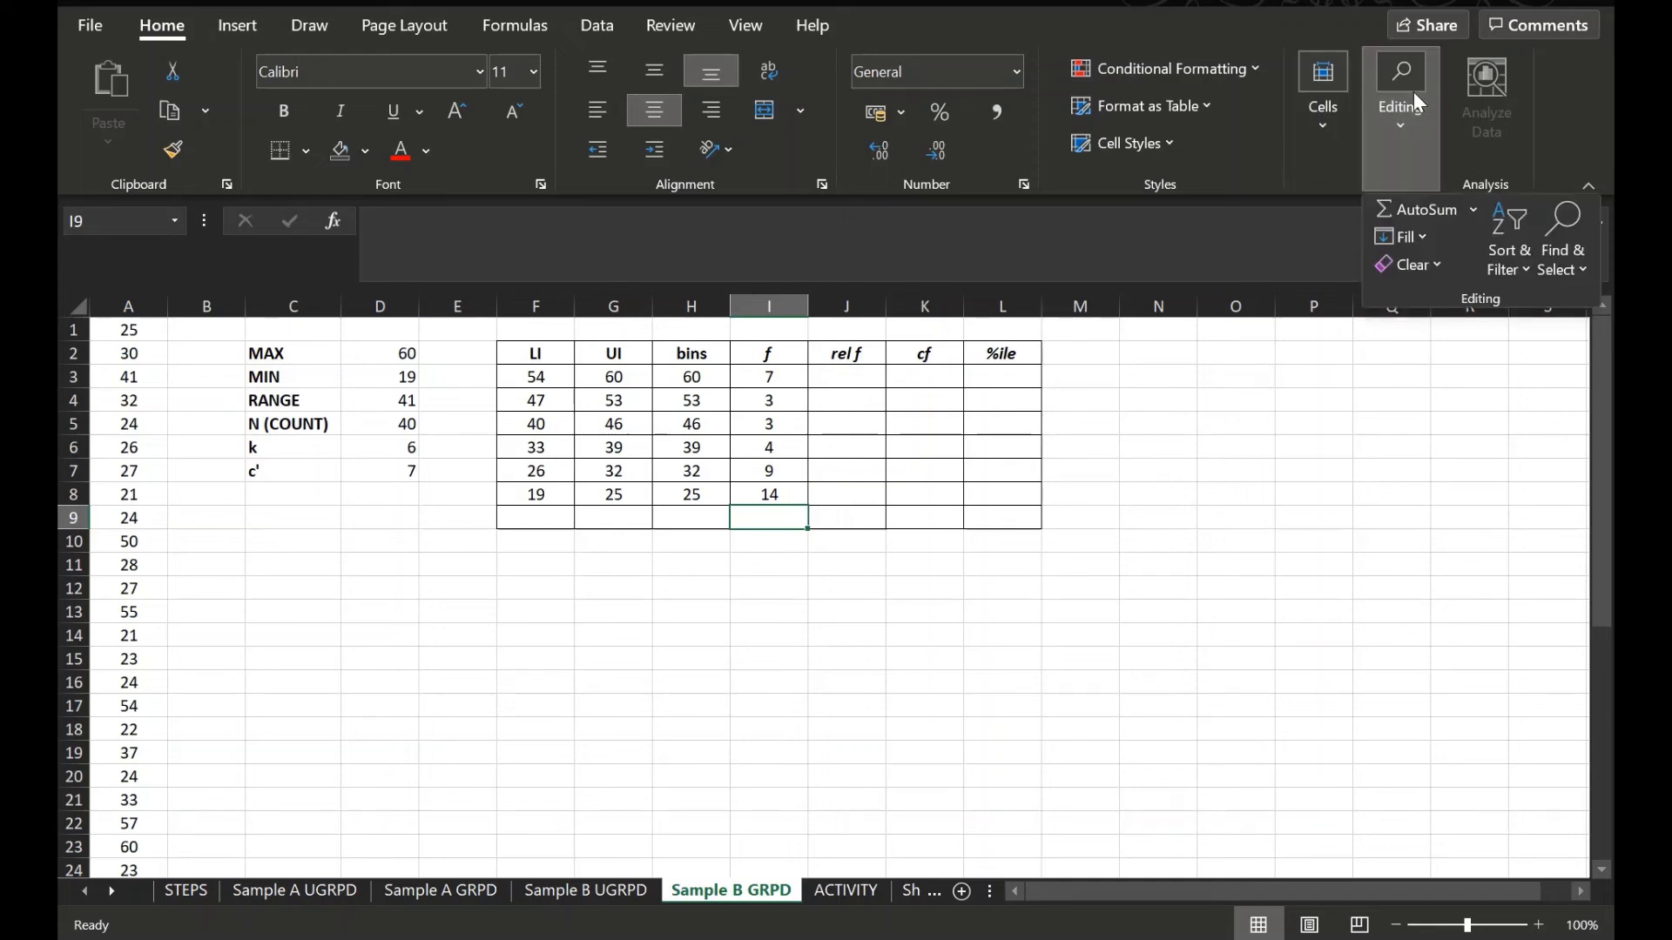
{"action": "left_click", "coordinate": [1415, 209]}
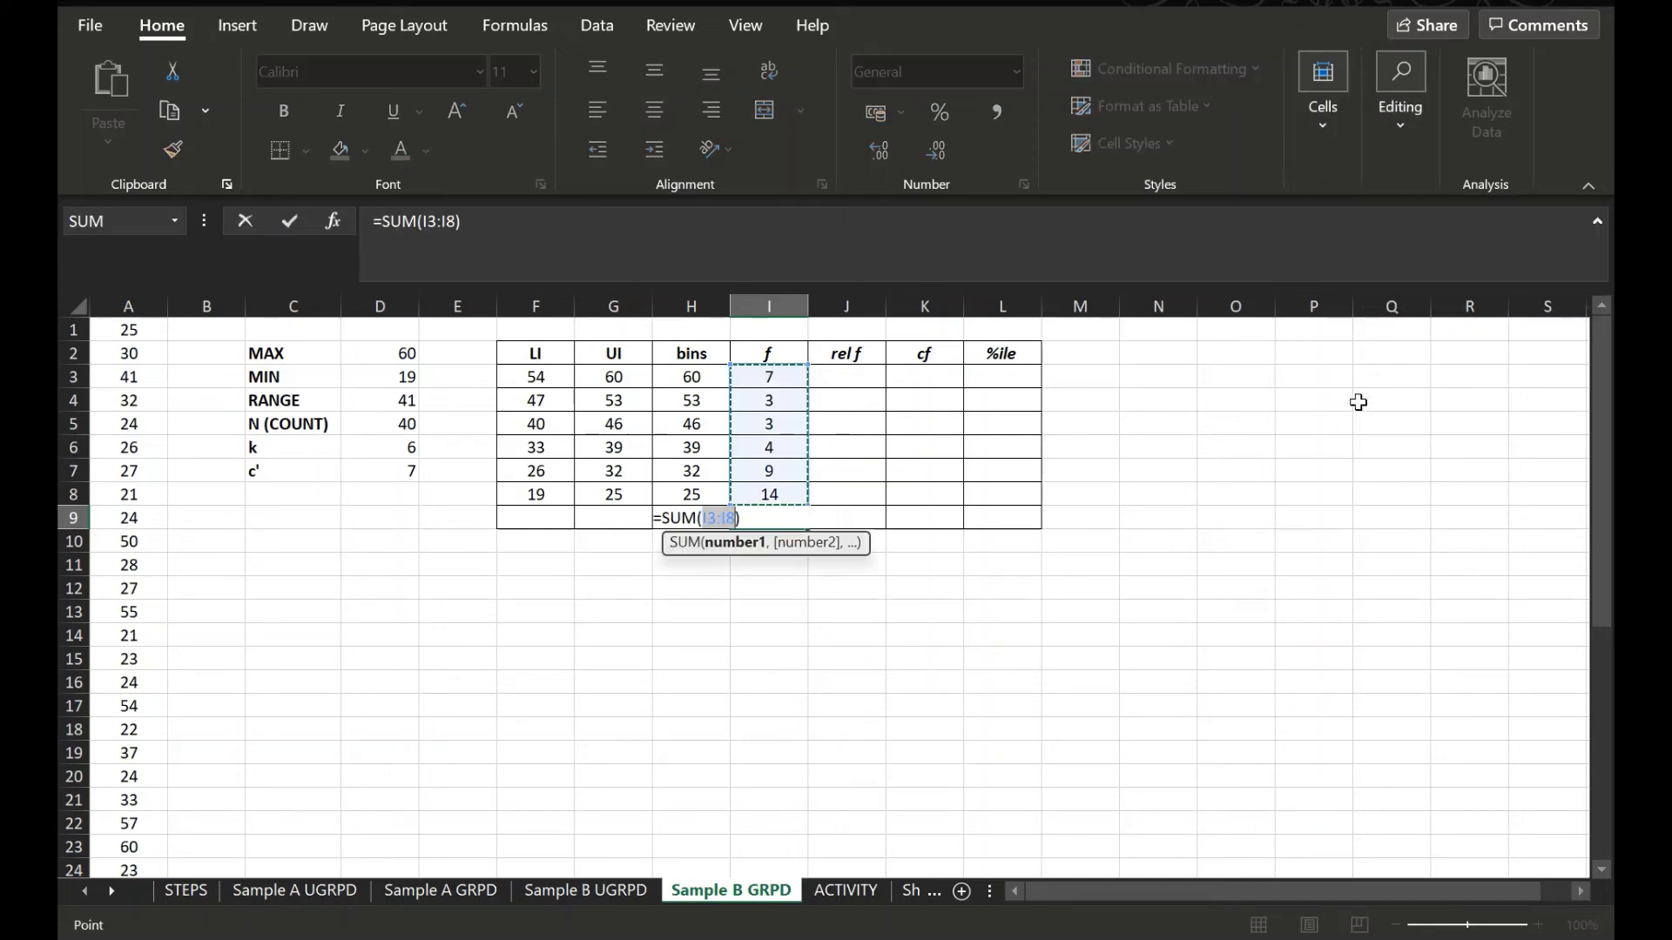
{"action": "key", "text": "Return"}
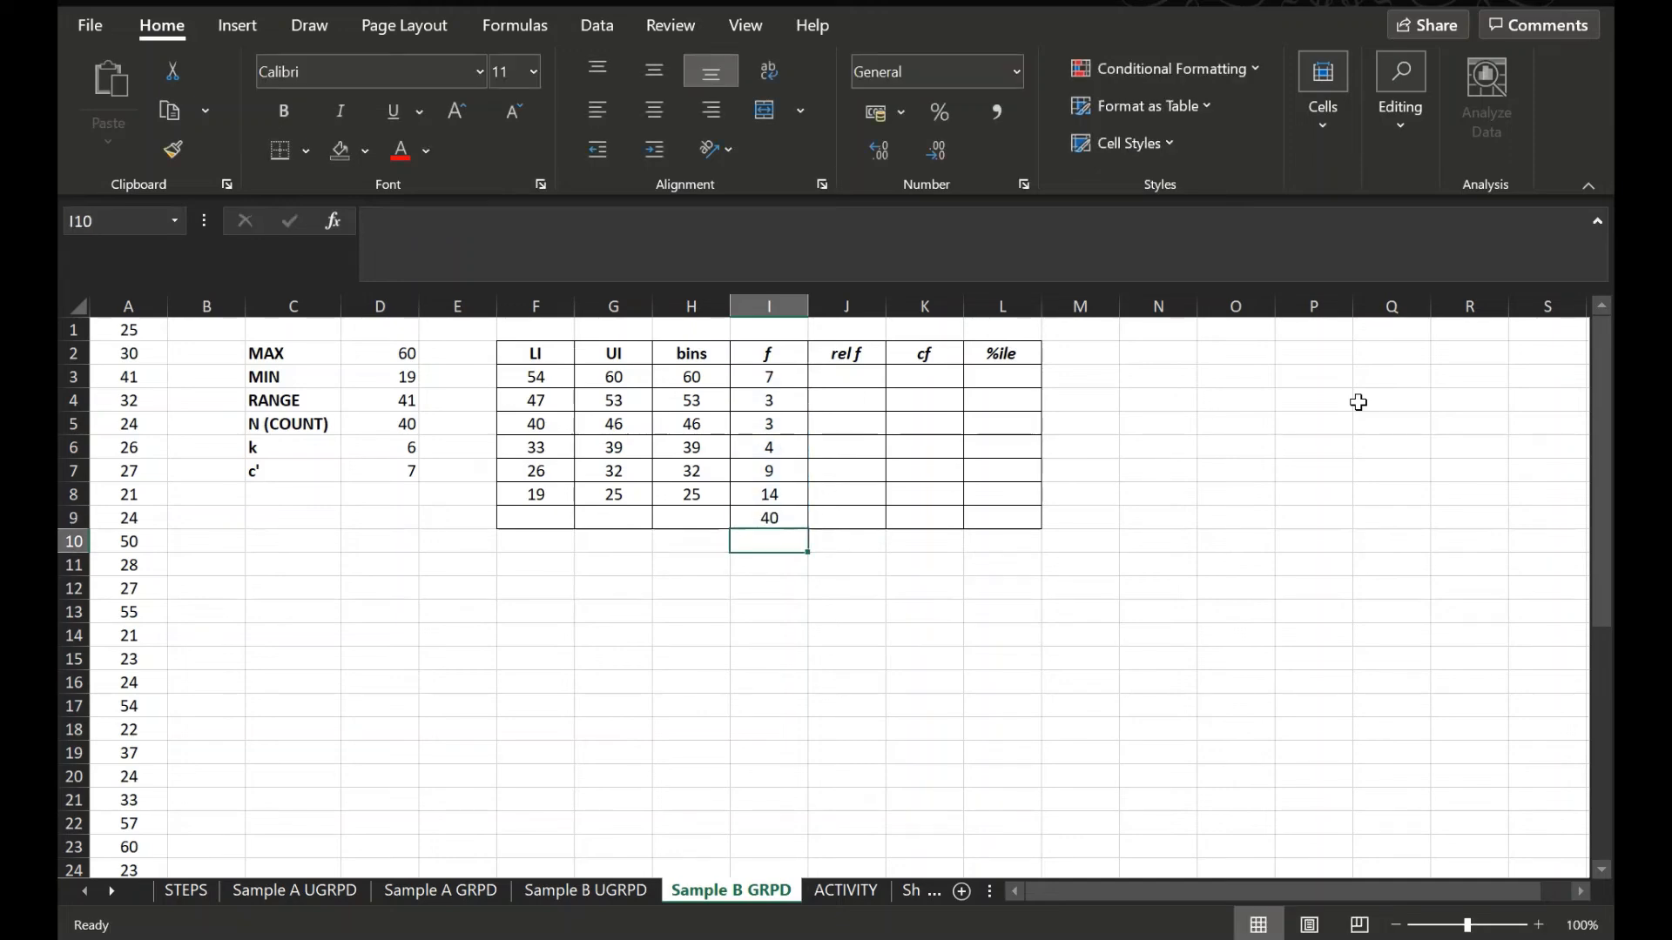
Step: Calculate the first relative frequency in cell J3 with =I3/$I$9, keeping the total's reference absolute
{"action": "left_click", "coordinate": [838, 375]}
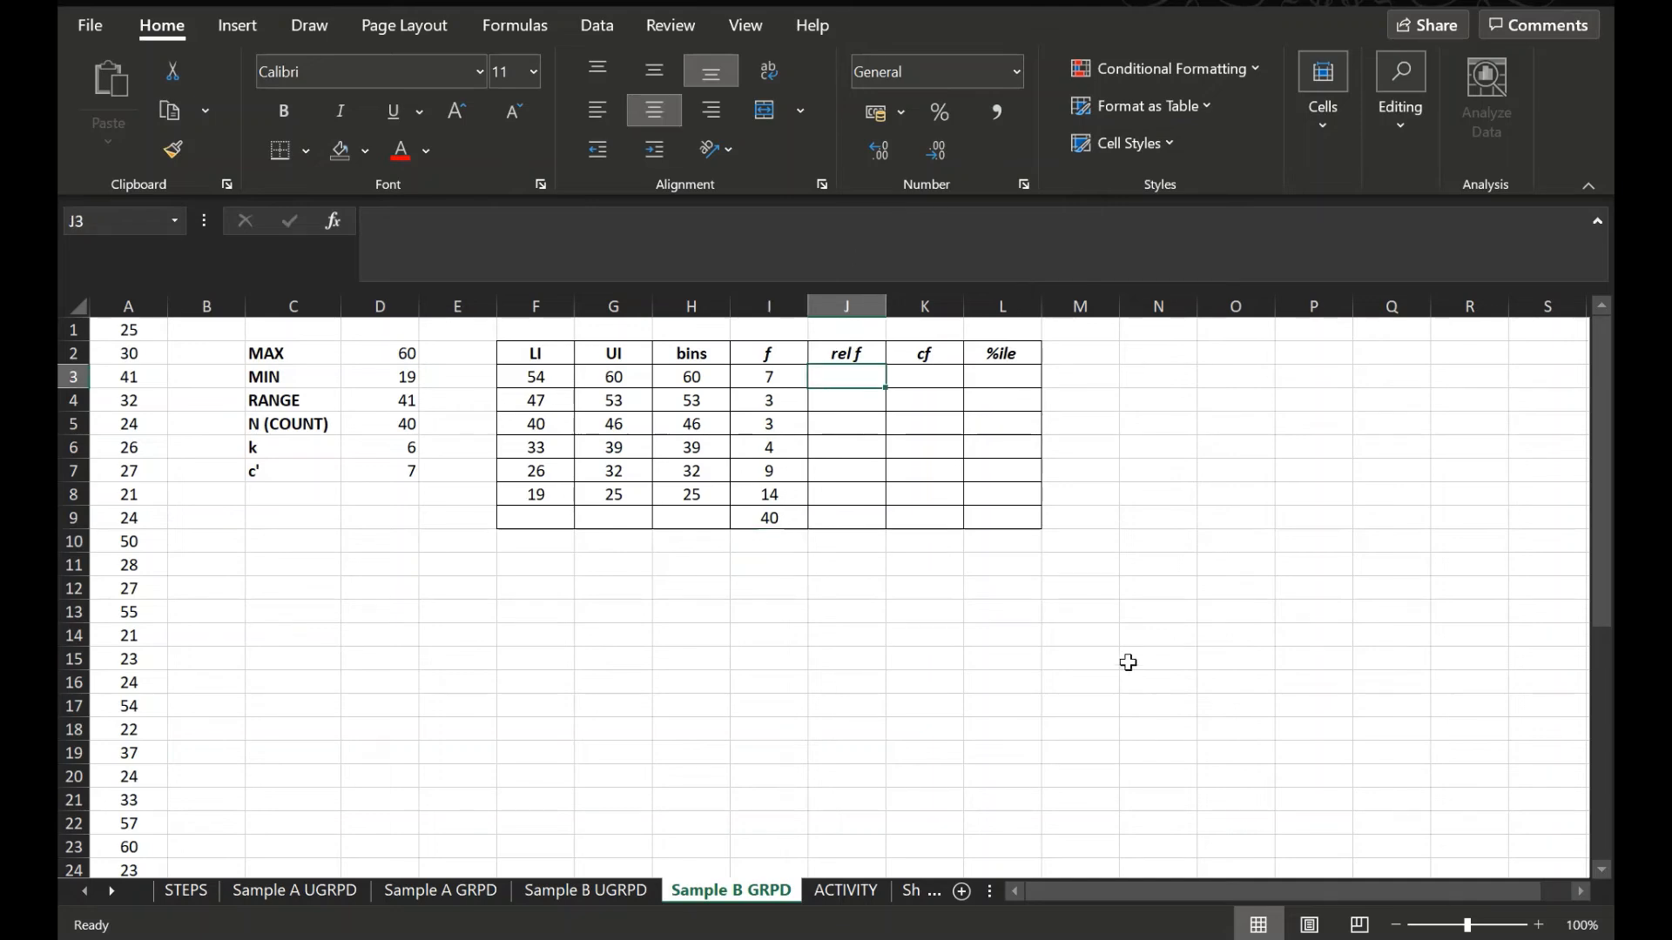
{"action": "type", "text": "="}
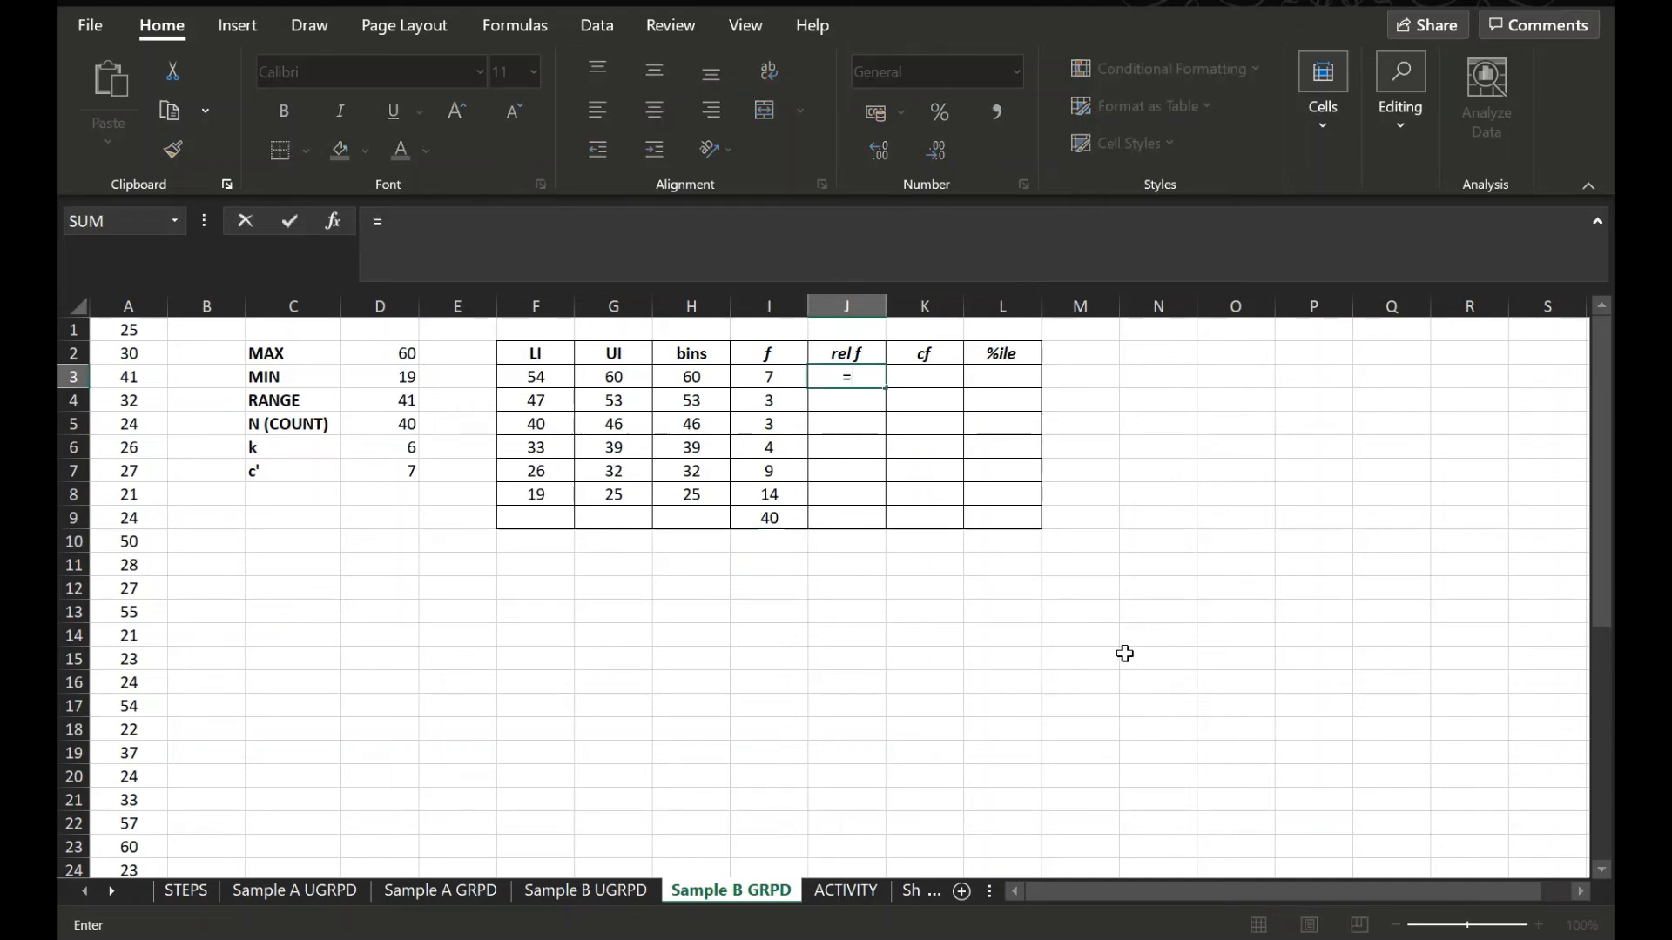
{"action": "left_click", "coordinate": [775, 376]}
{"action": "type", "text": "/"}
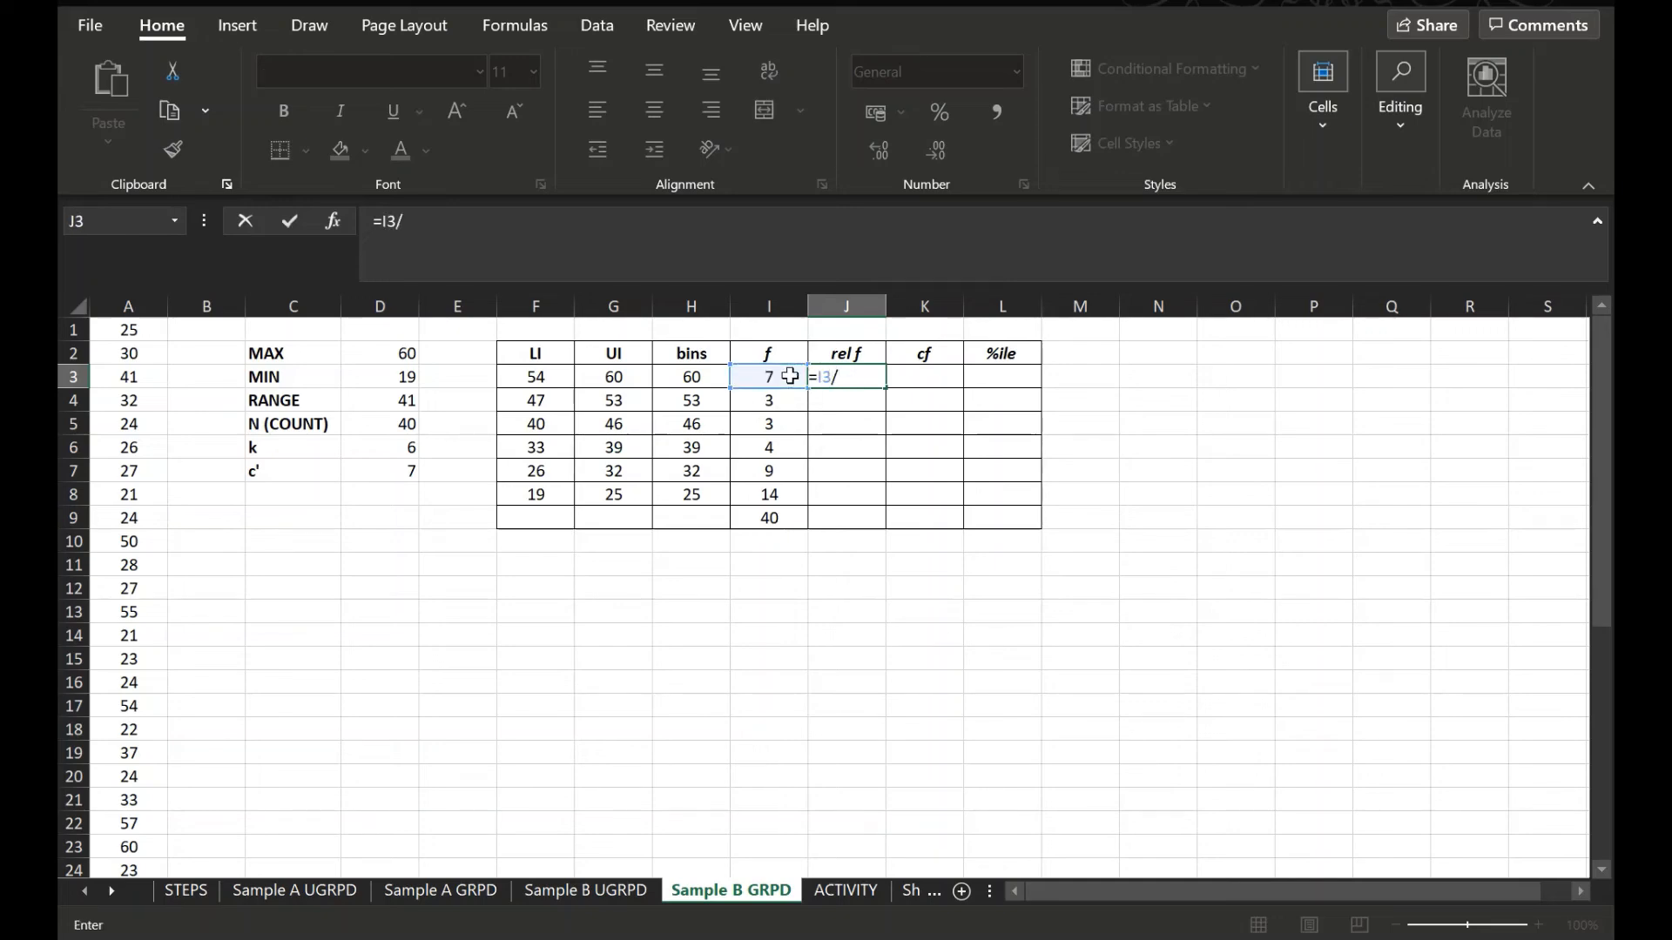
{"action": "left_click", "coordinate": [764, 521]}
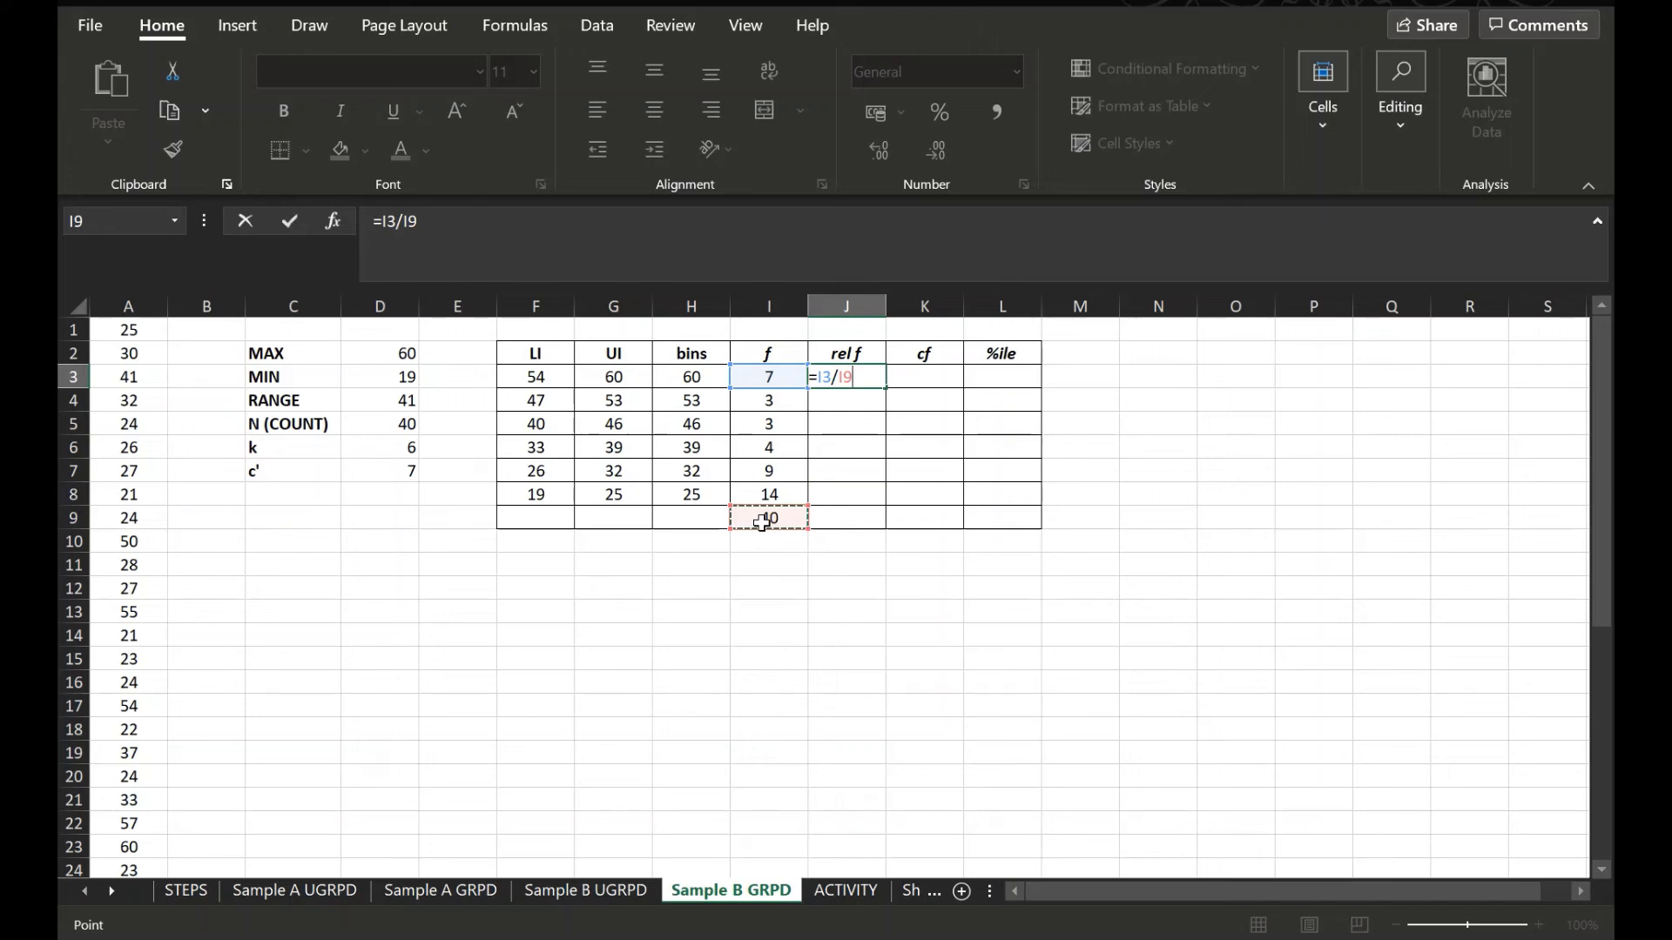
{"action": "left_click", "coordinate": [837, 376]}
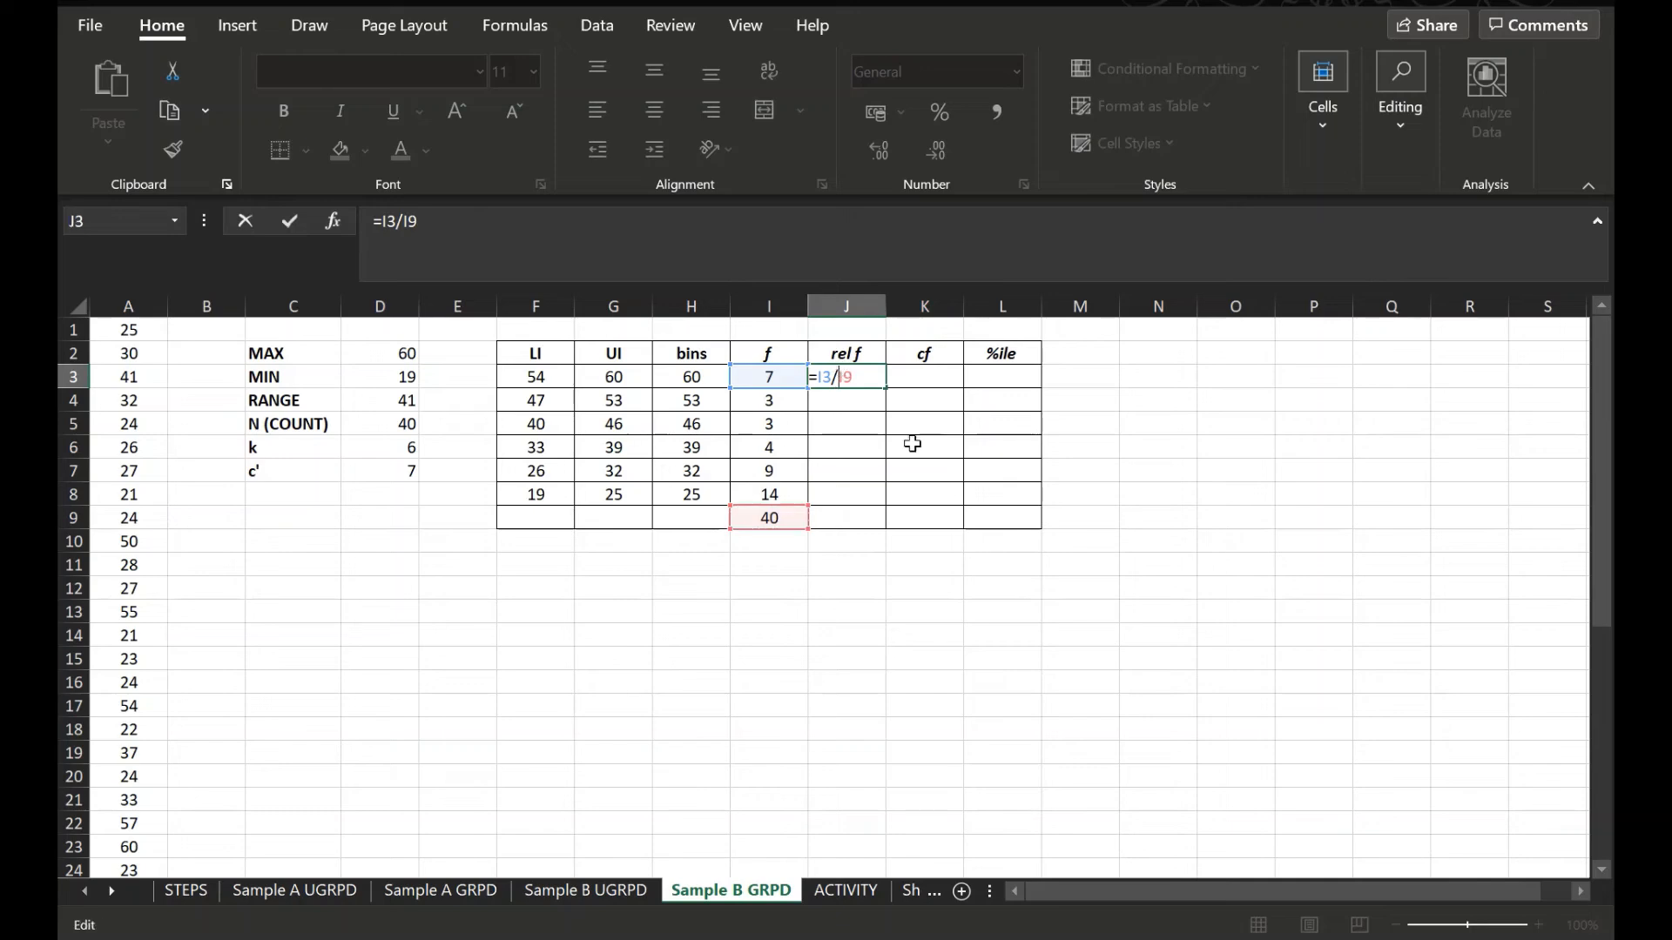
{"action": "type", "text": "$"}
{"action": "key", "text": "Right"}
{"action": "type", "text": "$"}
{"action": "key", "text": "Return"}
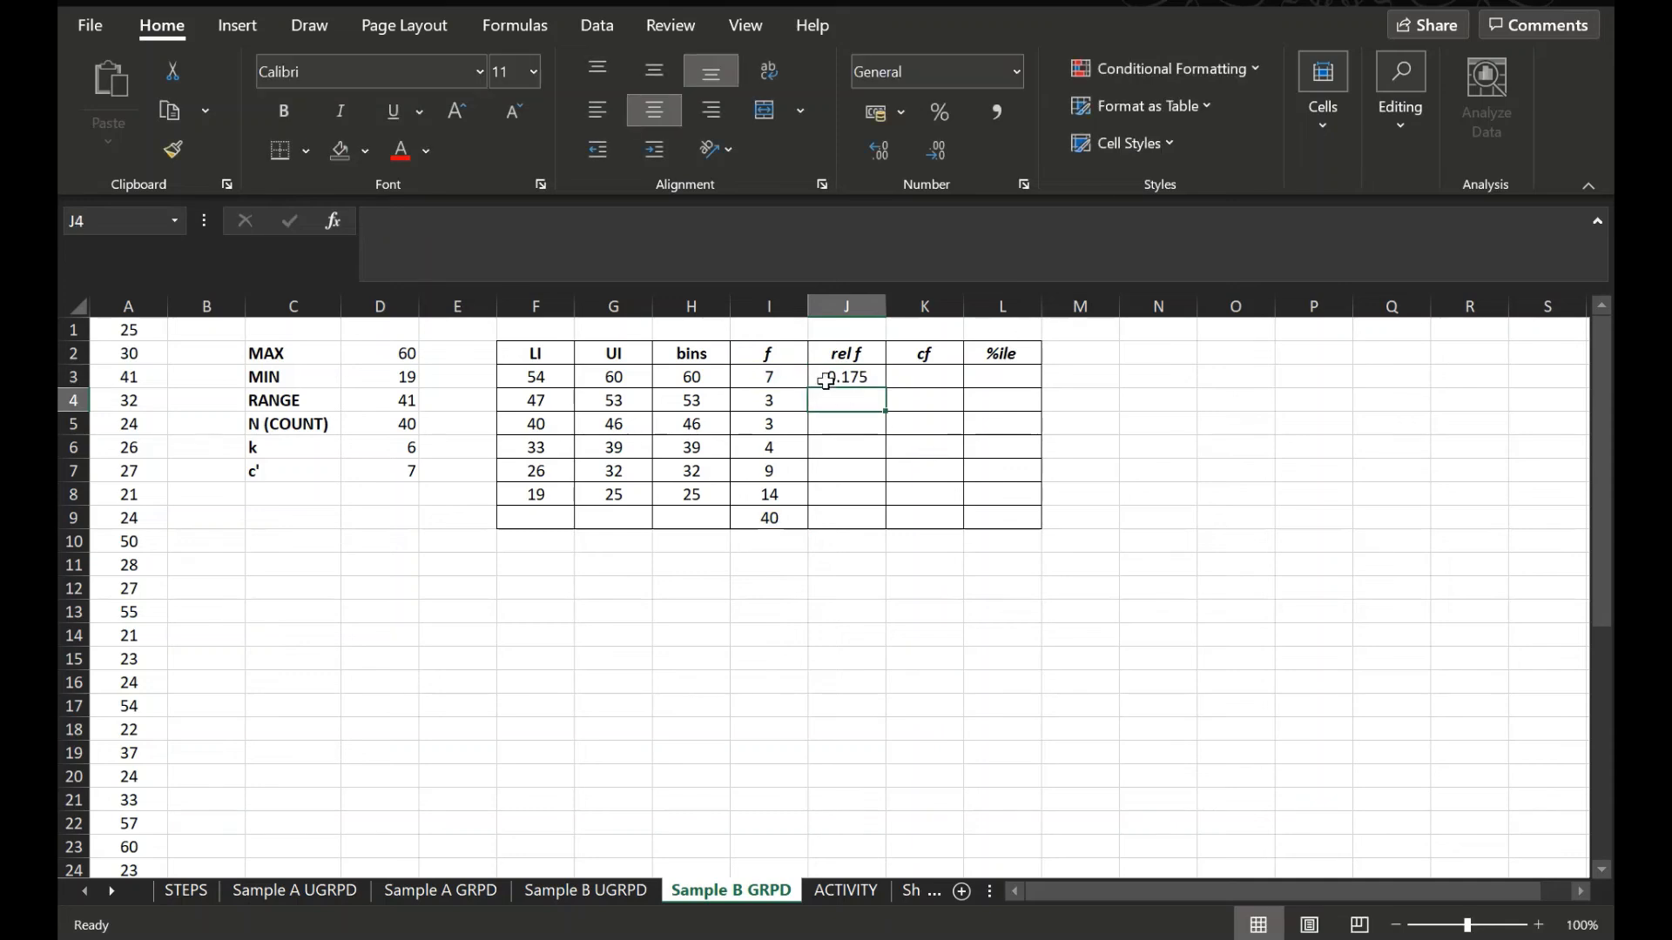
Step: Format the relative frequency in cell J3 to show two decimal places
{"action": "left_click", "coordinate": [856, 374]}
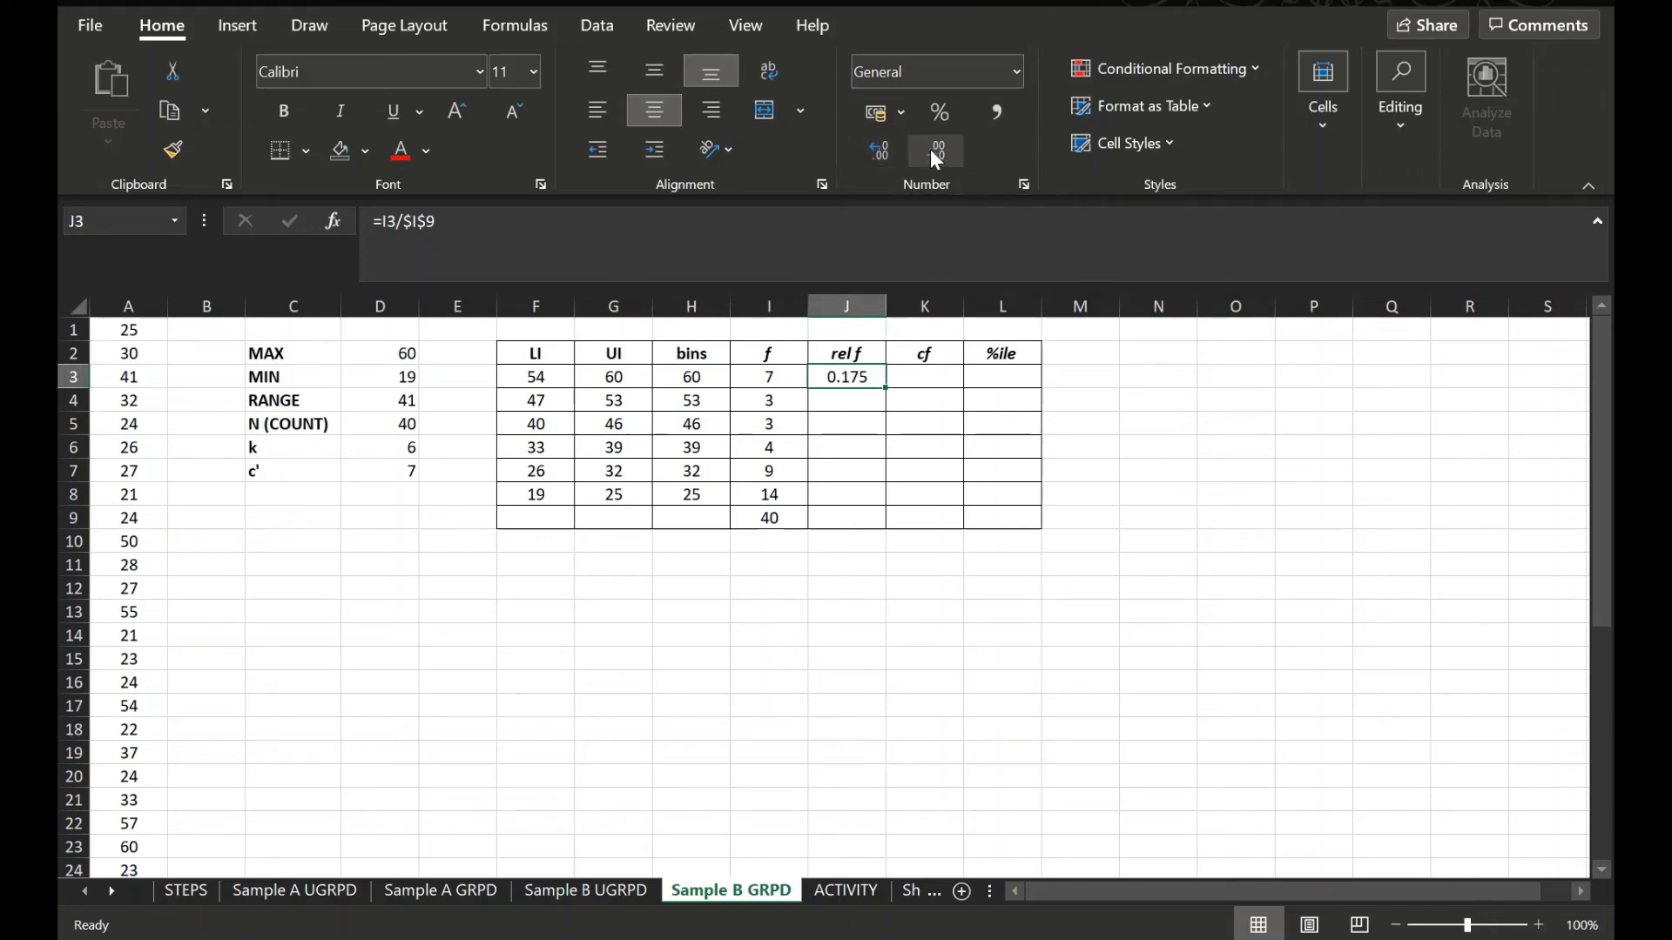
{"action": "left_click", "coordinate": [880, 150]}
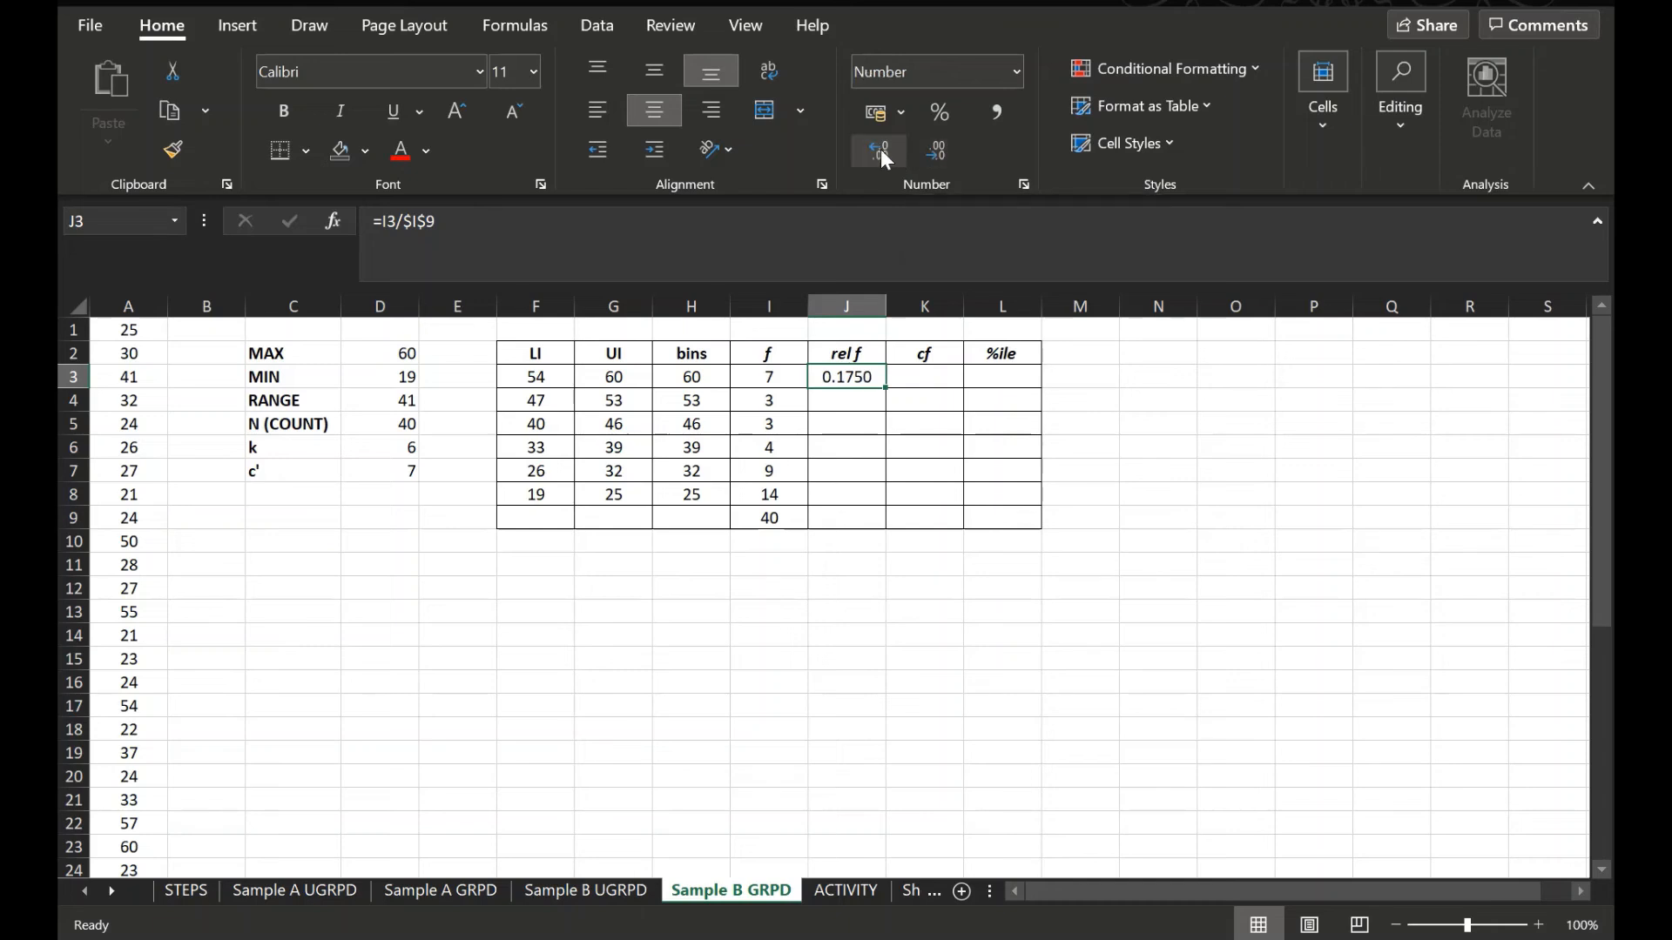
{"action": "left_click", "coordinate": [938, 159]}
{"action": "left_click", "coordinate": [939, 160]}
Step: Round the relative frequency in cell J3 to two digits with =ROUND(I3/$I$9,2)
{"action": "left_click", "coordinate": [387, 222]}
{"action": "type", "text": "ROUND"}
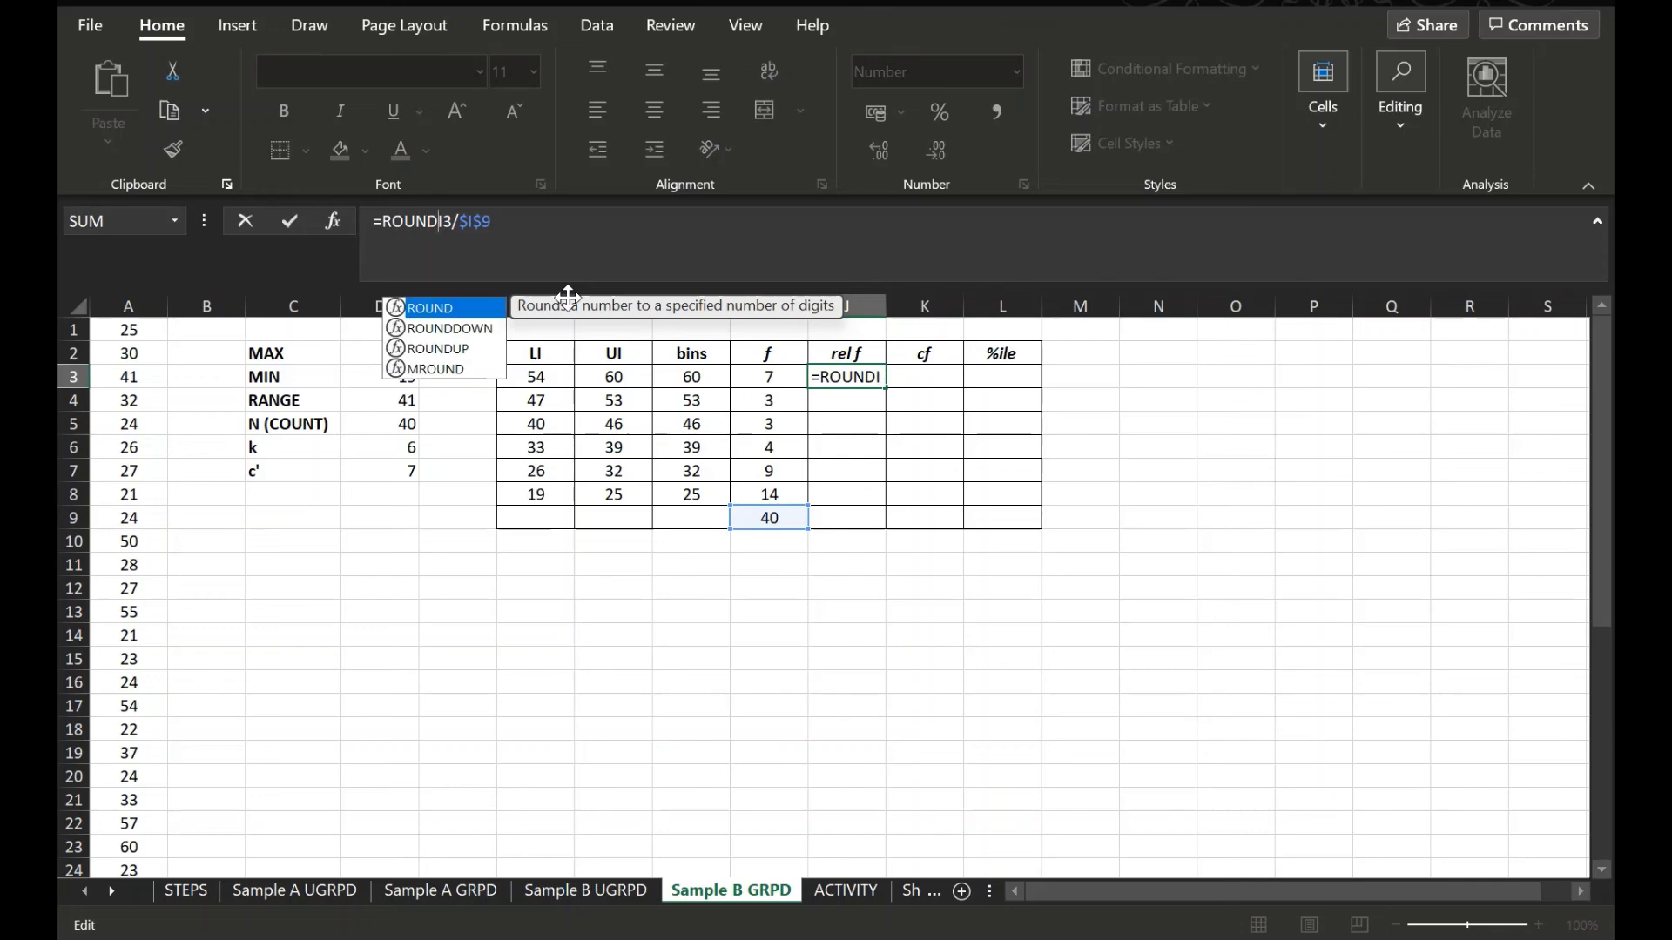
{"action": "type", "text": "(I3/$I$9"}
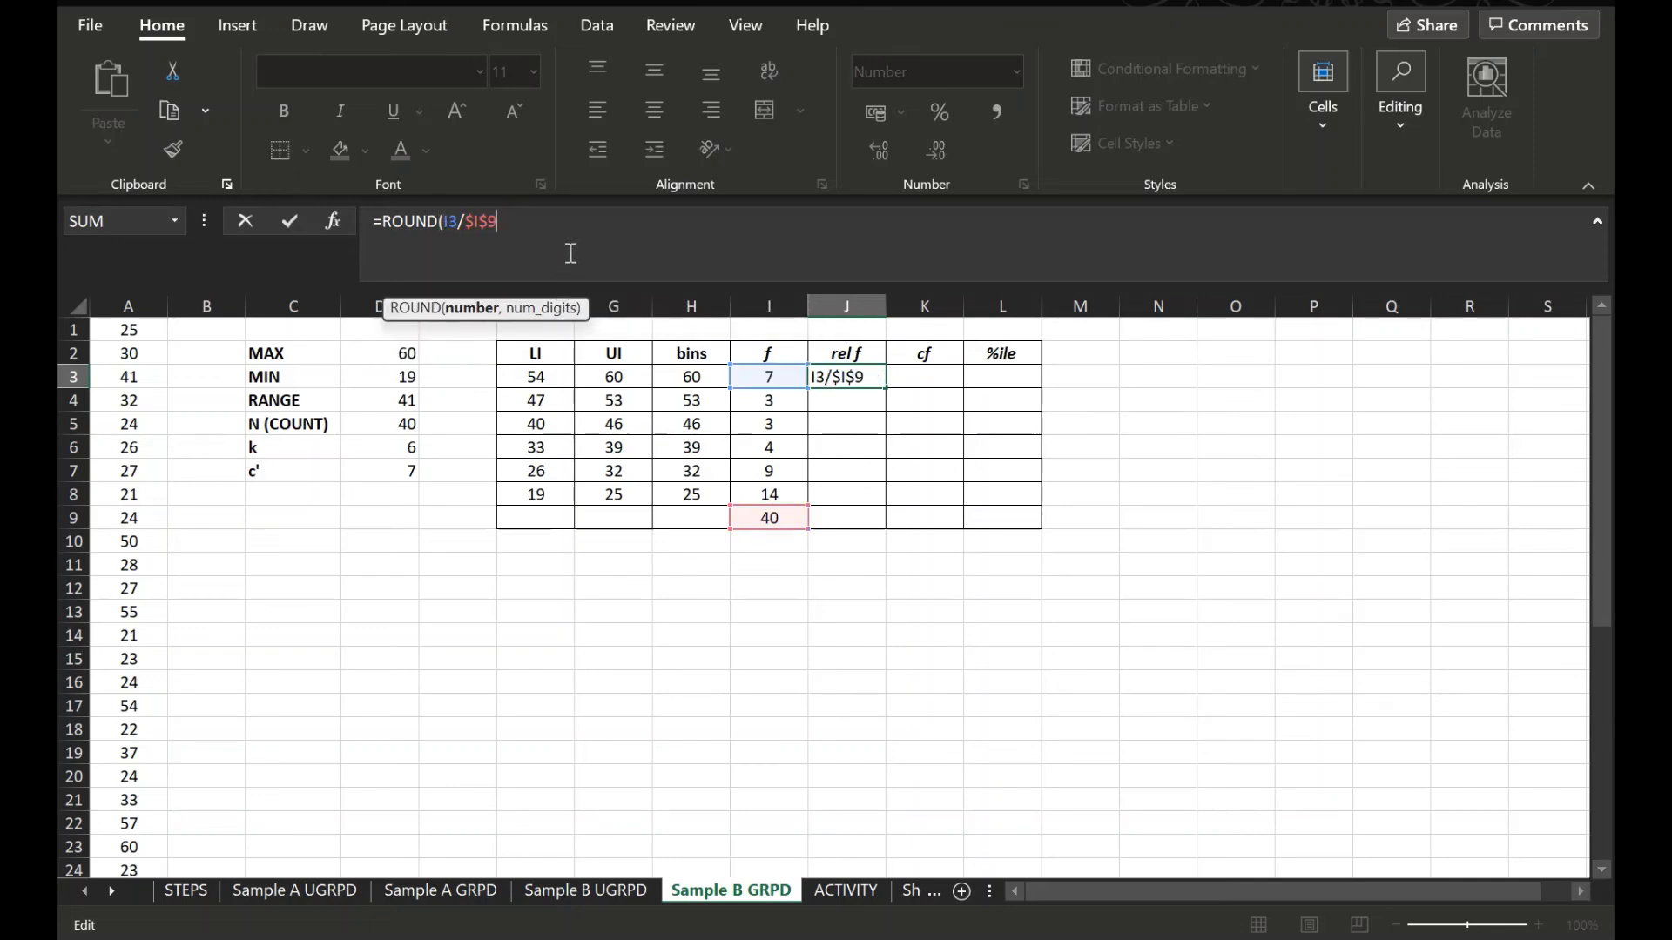
{"action": "type", "text": ",2)"}
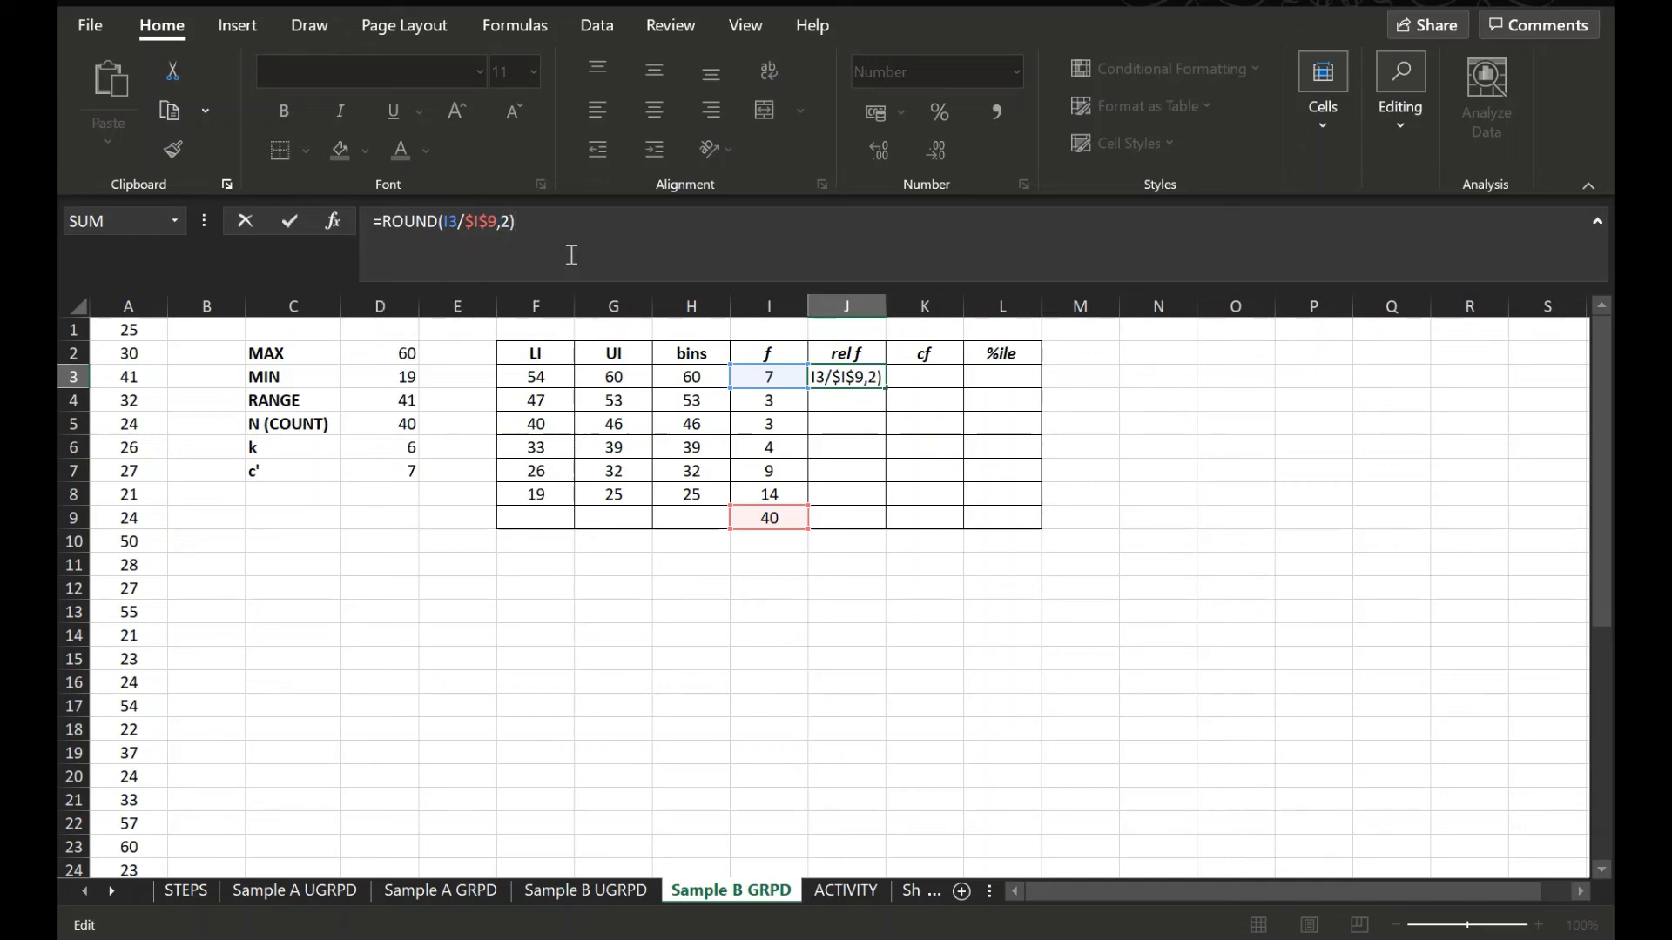
{"action": "key", "text": "Return"}
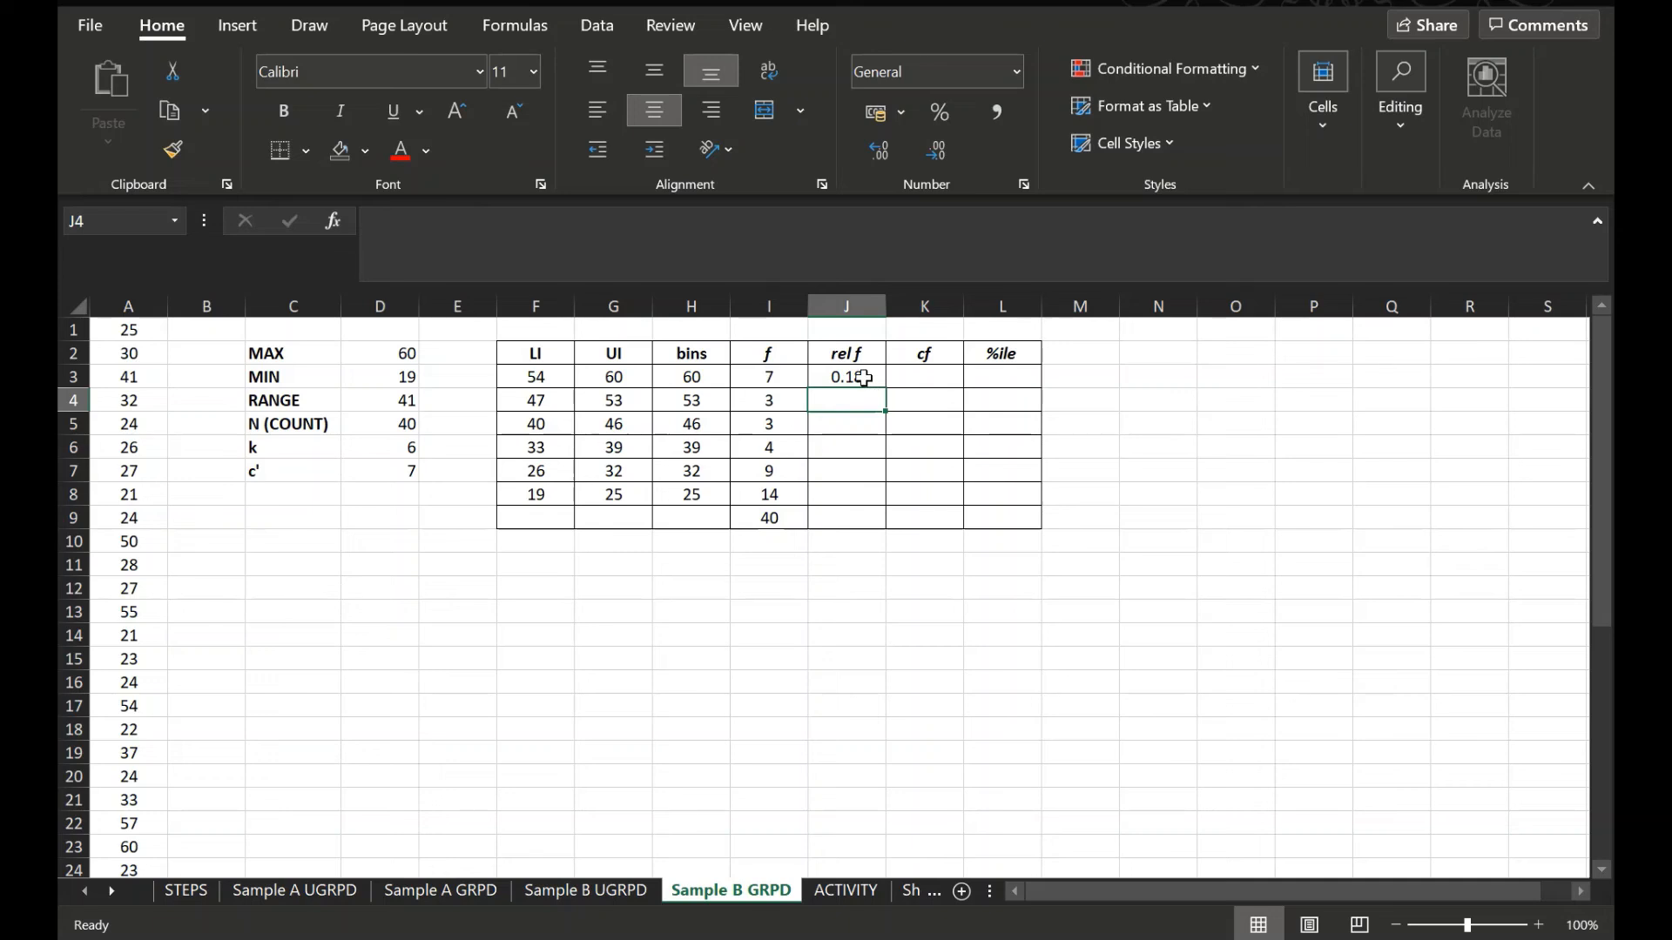
Step: Fill the rounded relative frequency formula from J3 down through J8
{"action": "left_click", "coordinate": [864, 378]}
{"action": "left_click", "coordinate": [865, 401]}
{"action": "left_click", "coordinate": [864, 381]}
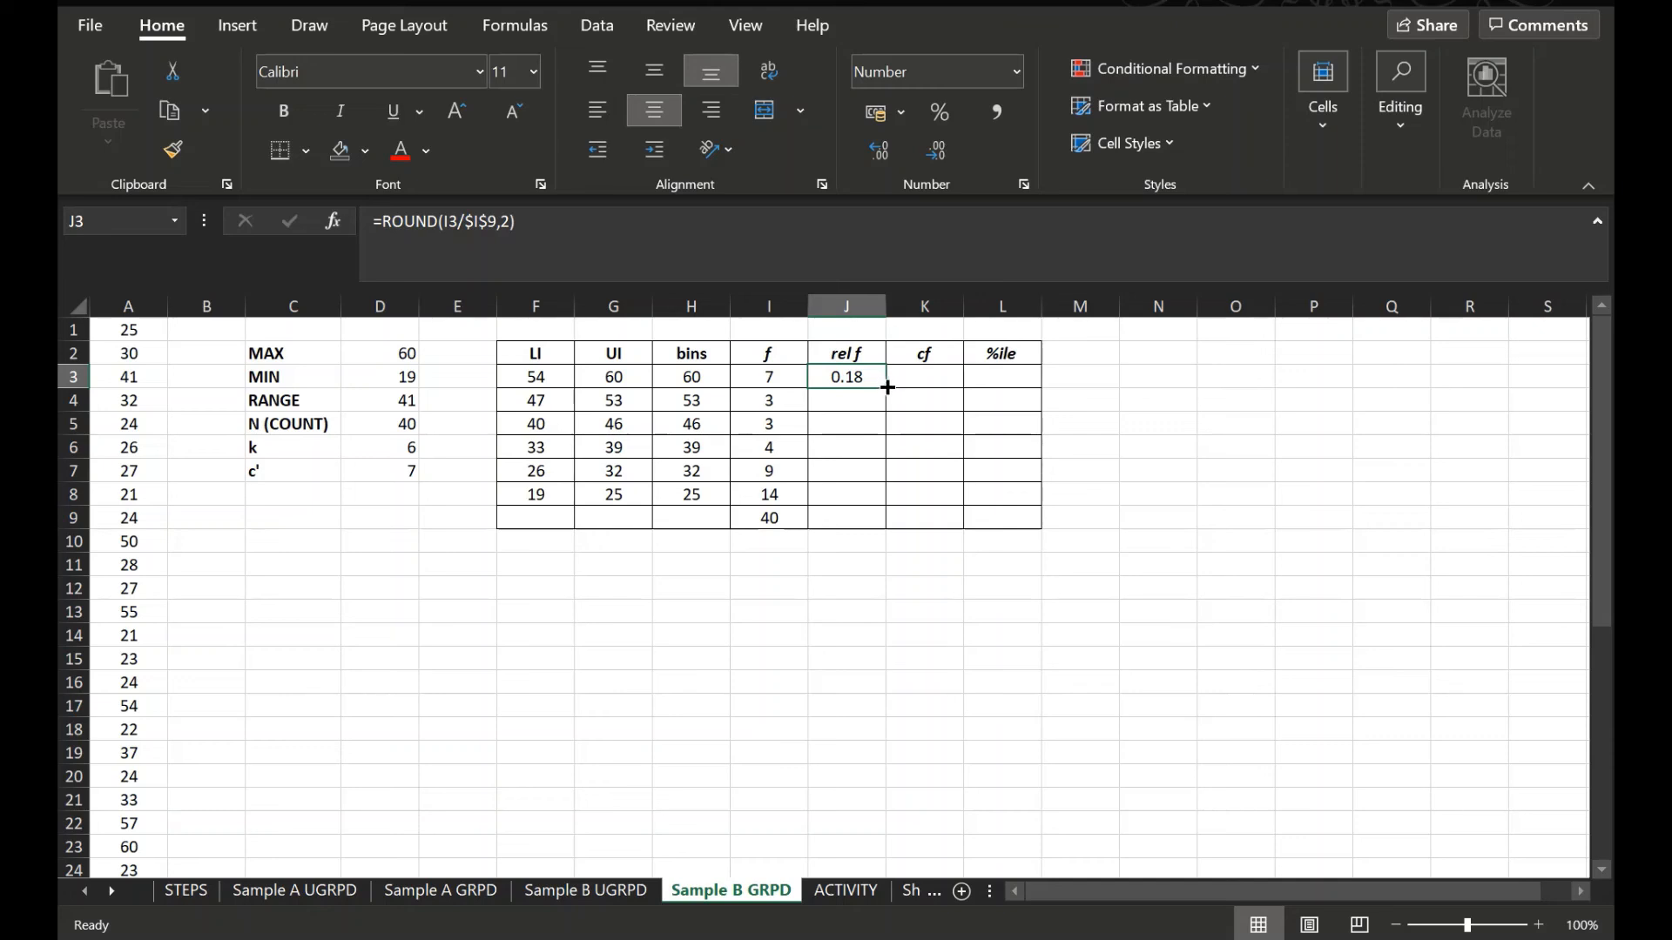
{"action": "double_click", "coordinate": [887, 387]}
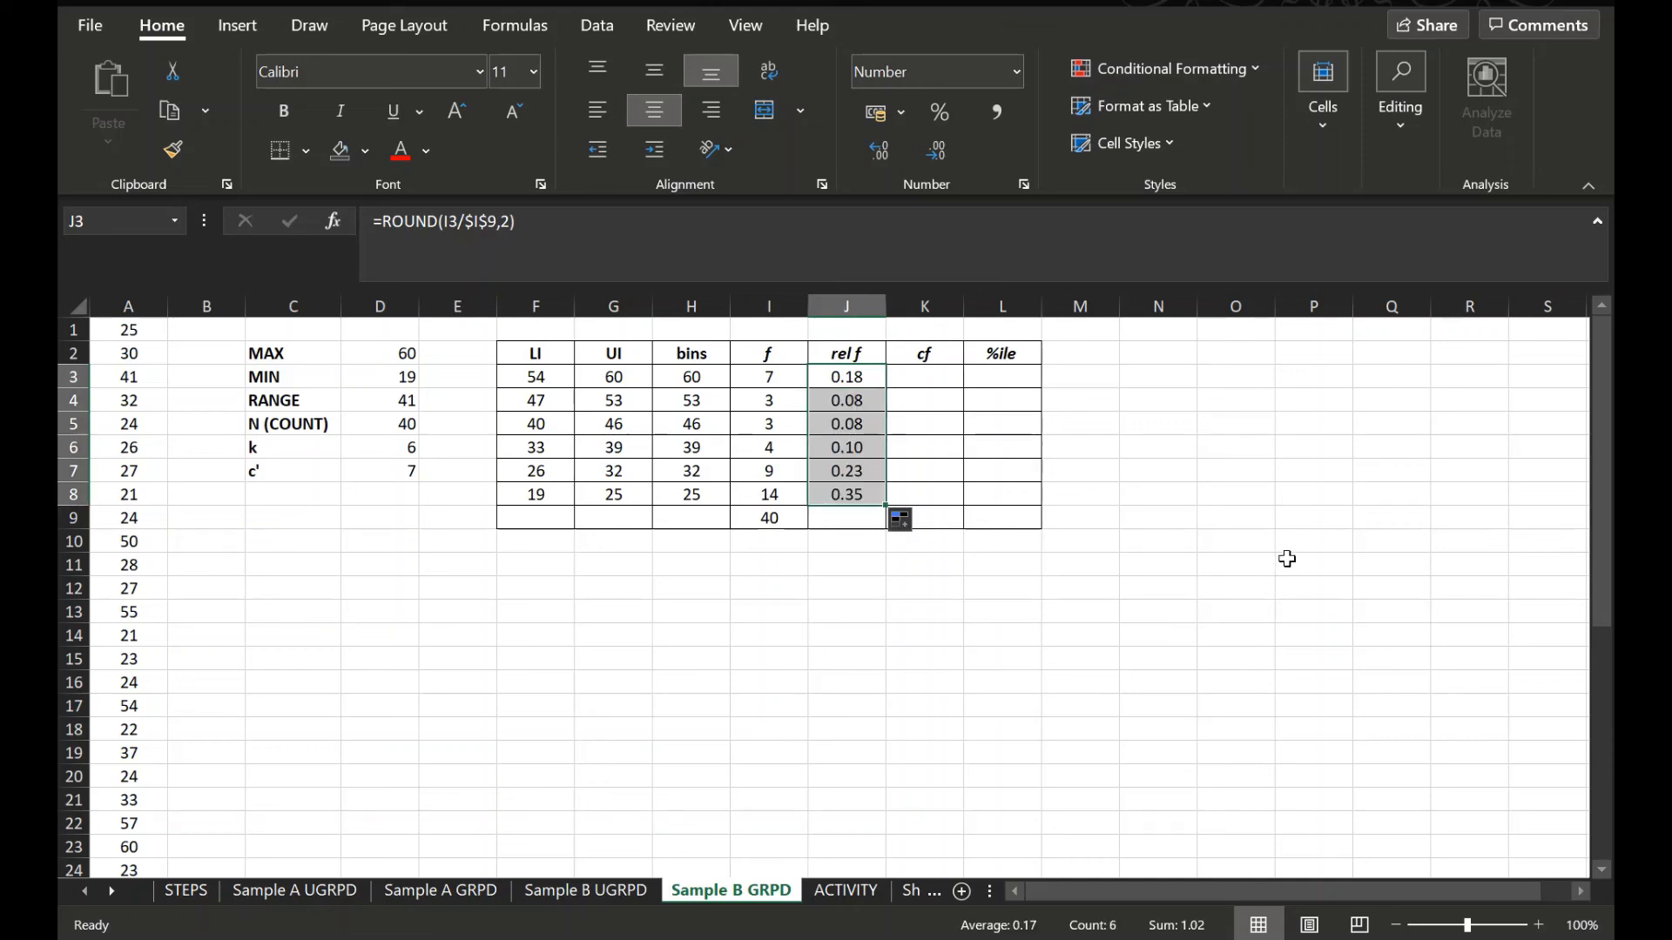
Step: Total the relative frequencies in cell J9 with an automatic sum
{"action": "left_click", "coordinate": [849, 517]}
{"action": "left_click", "coordinate": [1402, 135]}
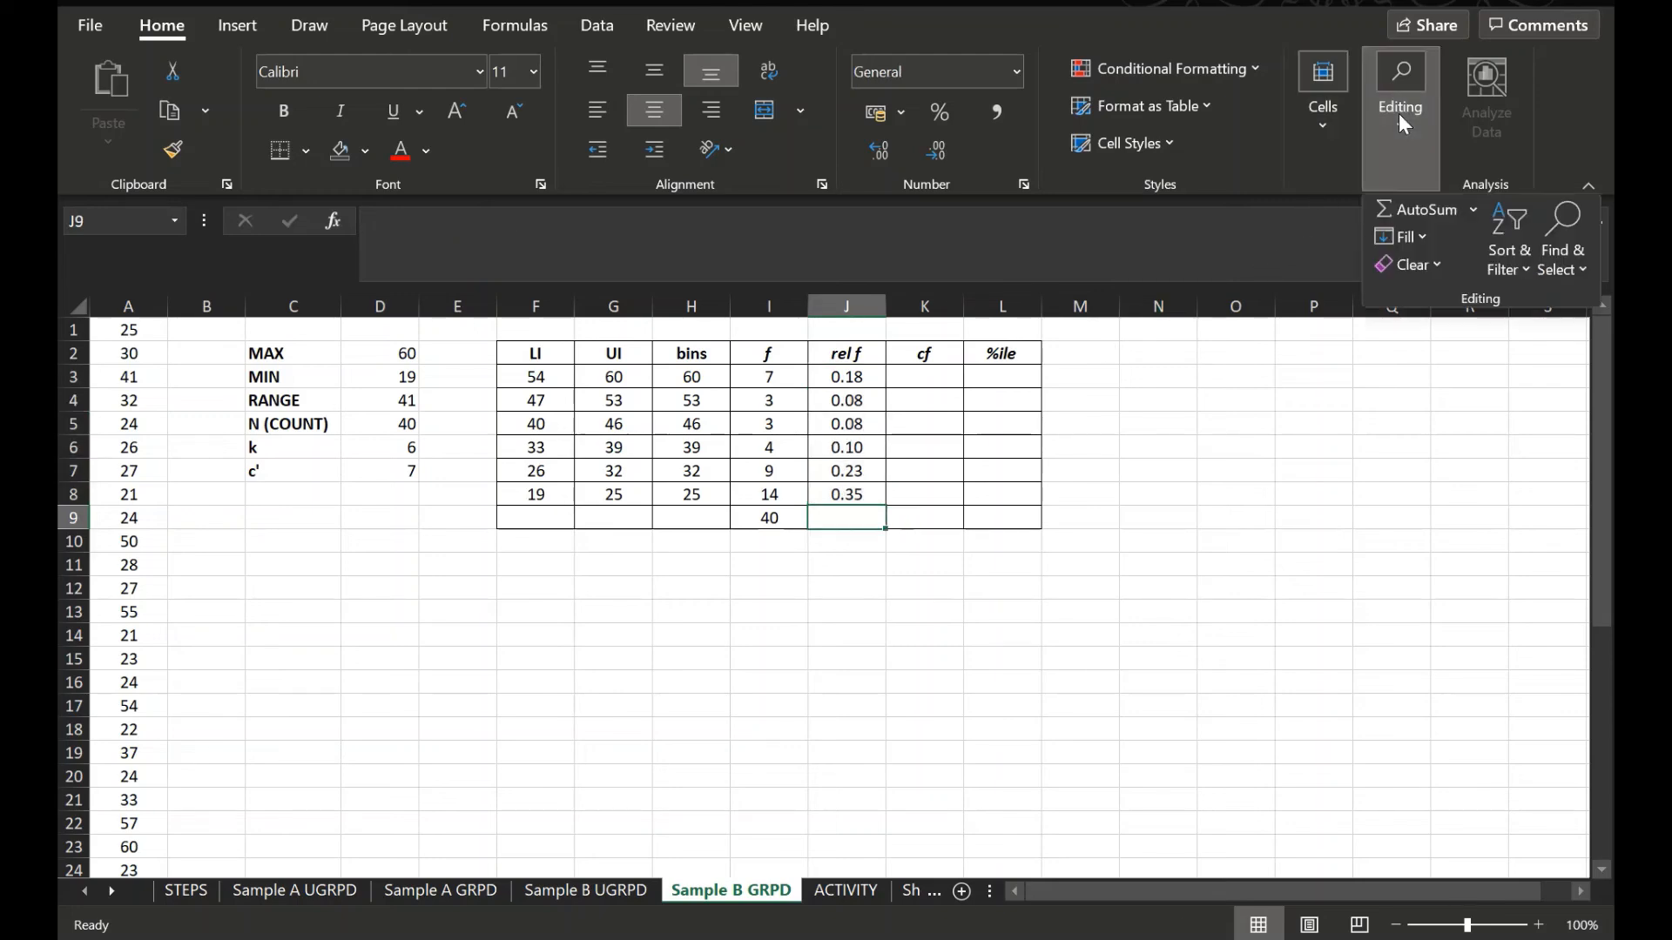
{"action": "left_click", "coordinate": [1411, 212]}
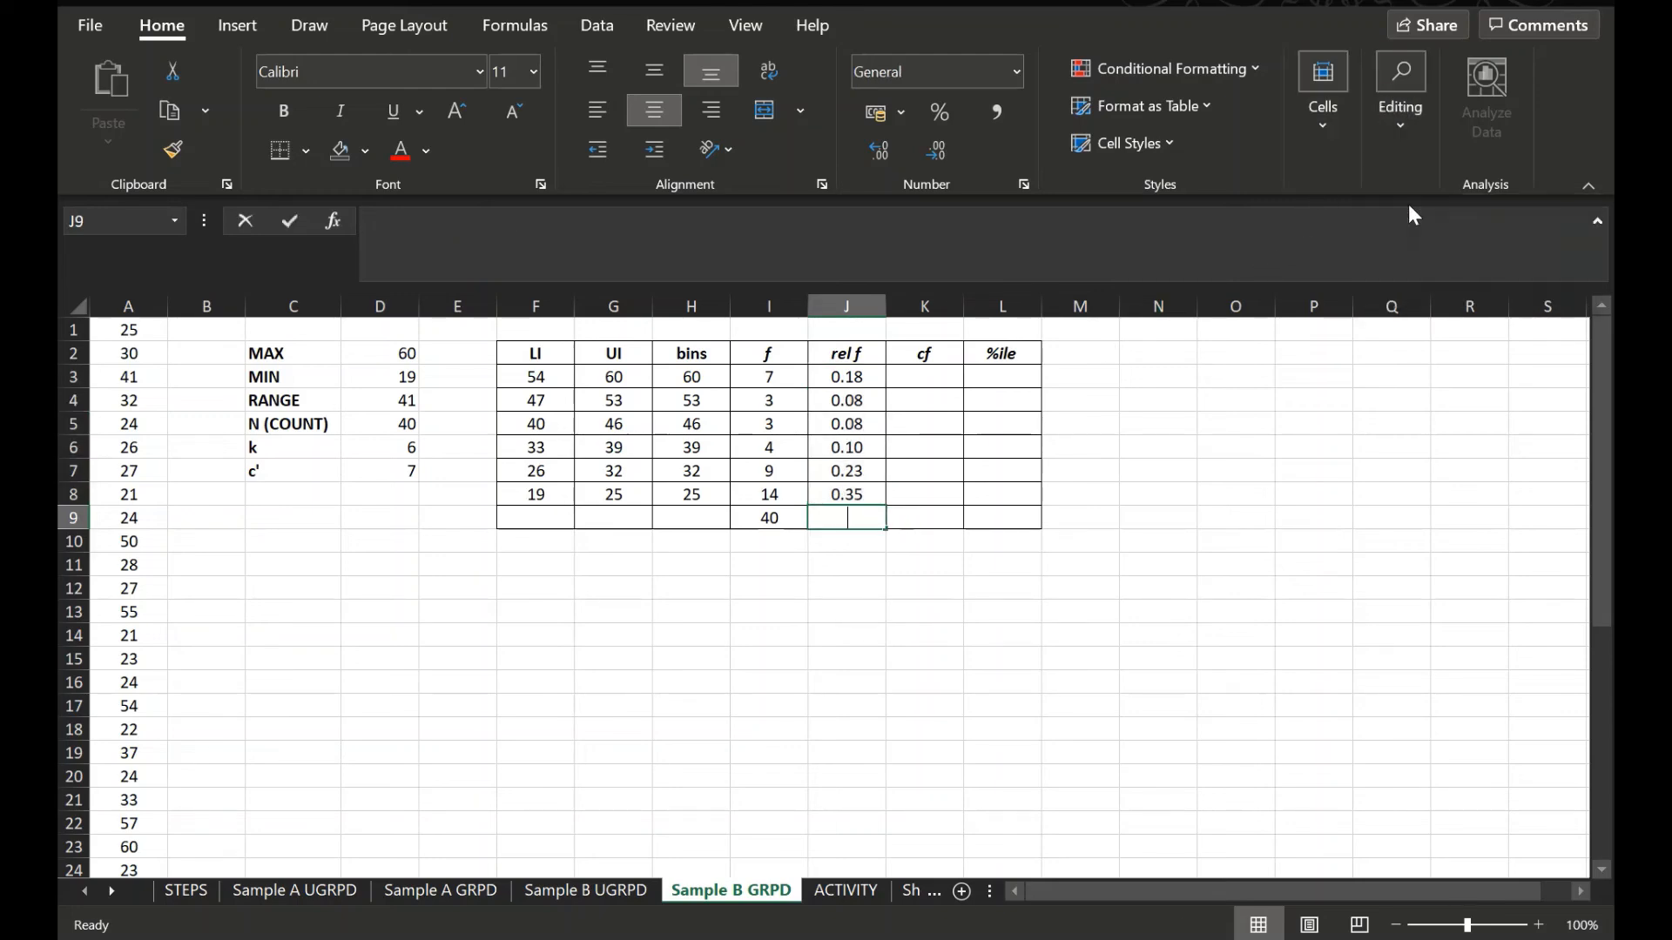
{"action": "key", "text": "Return"}
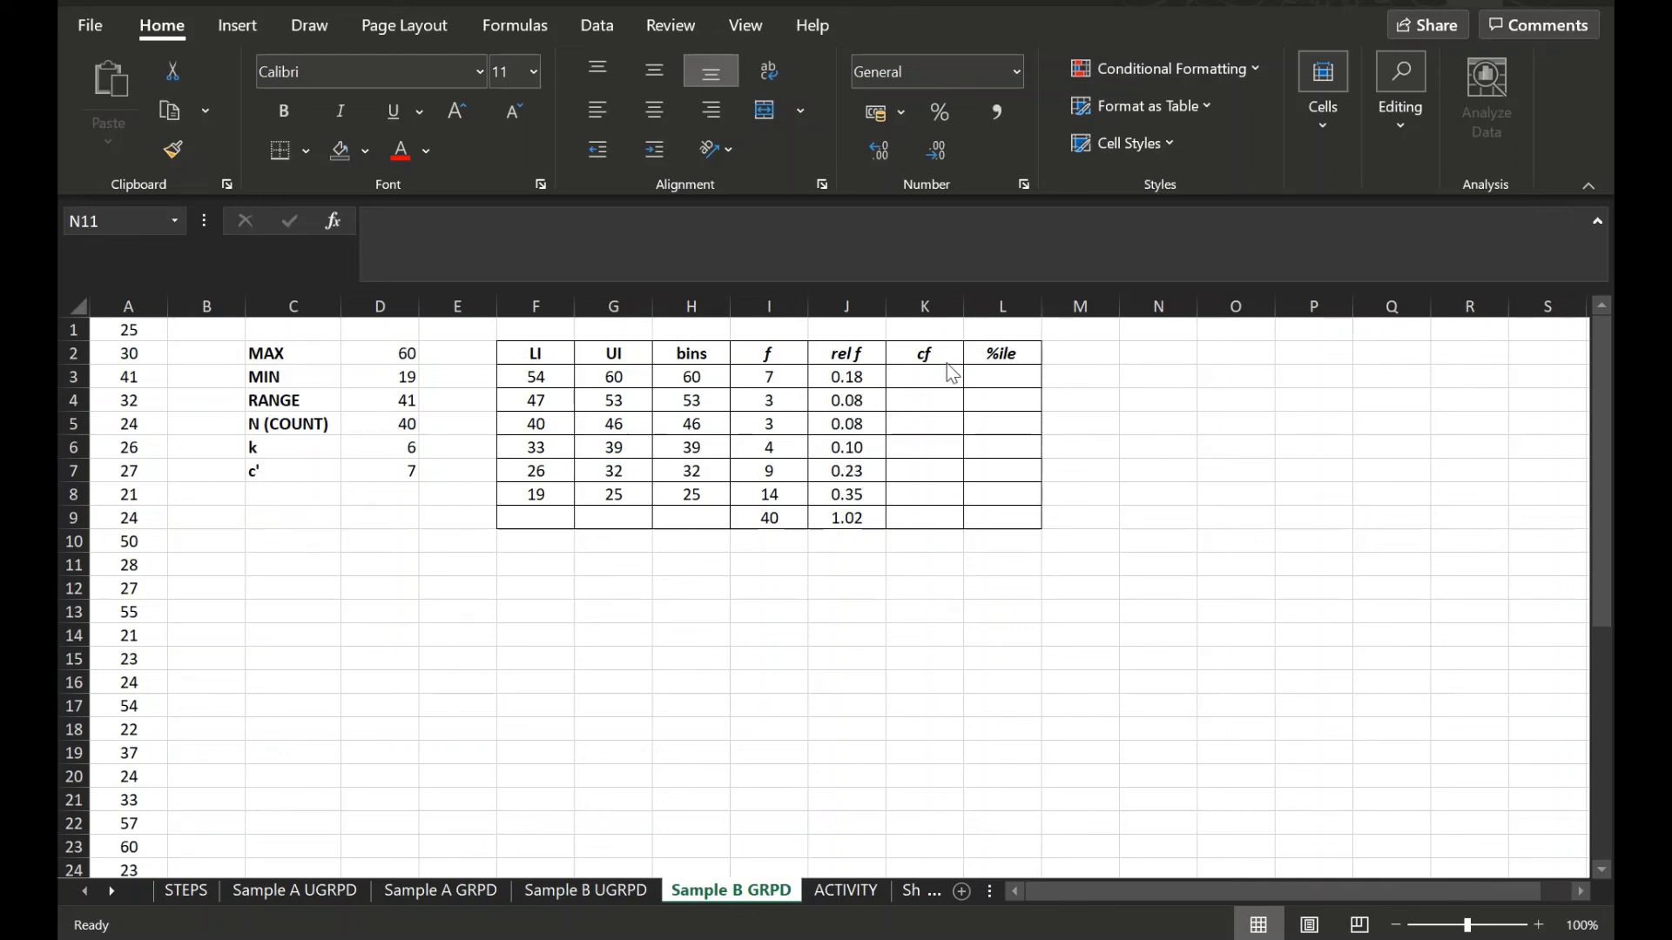
Step: Start the cf column with 14 in cell K8 and the formula =K8+I7 in cell K7
{"action": "left_click", "coordinate": [933, 493]}
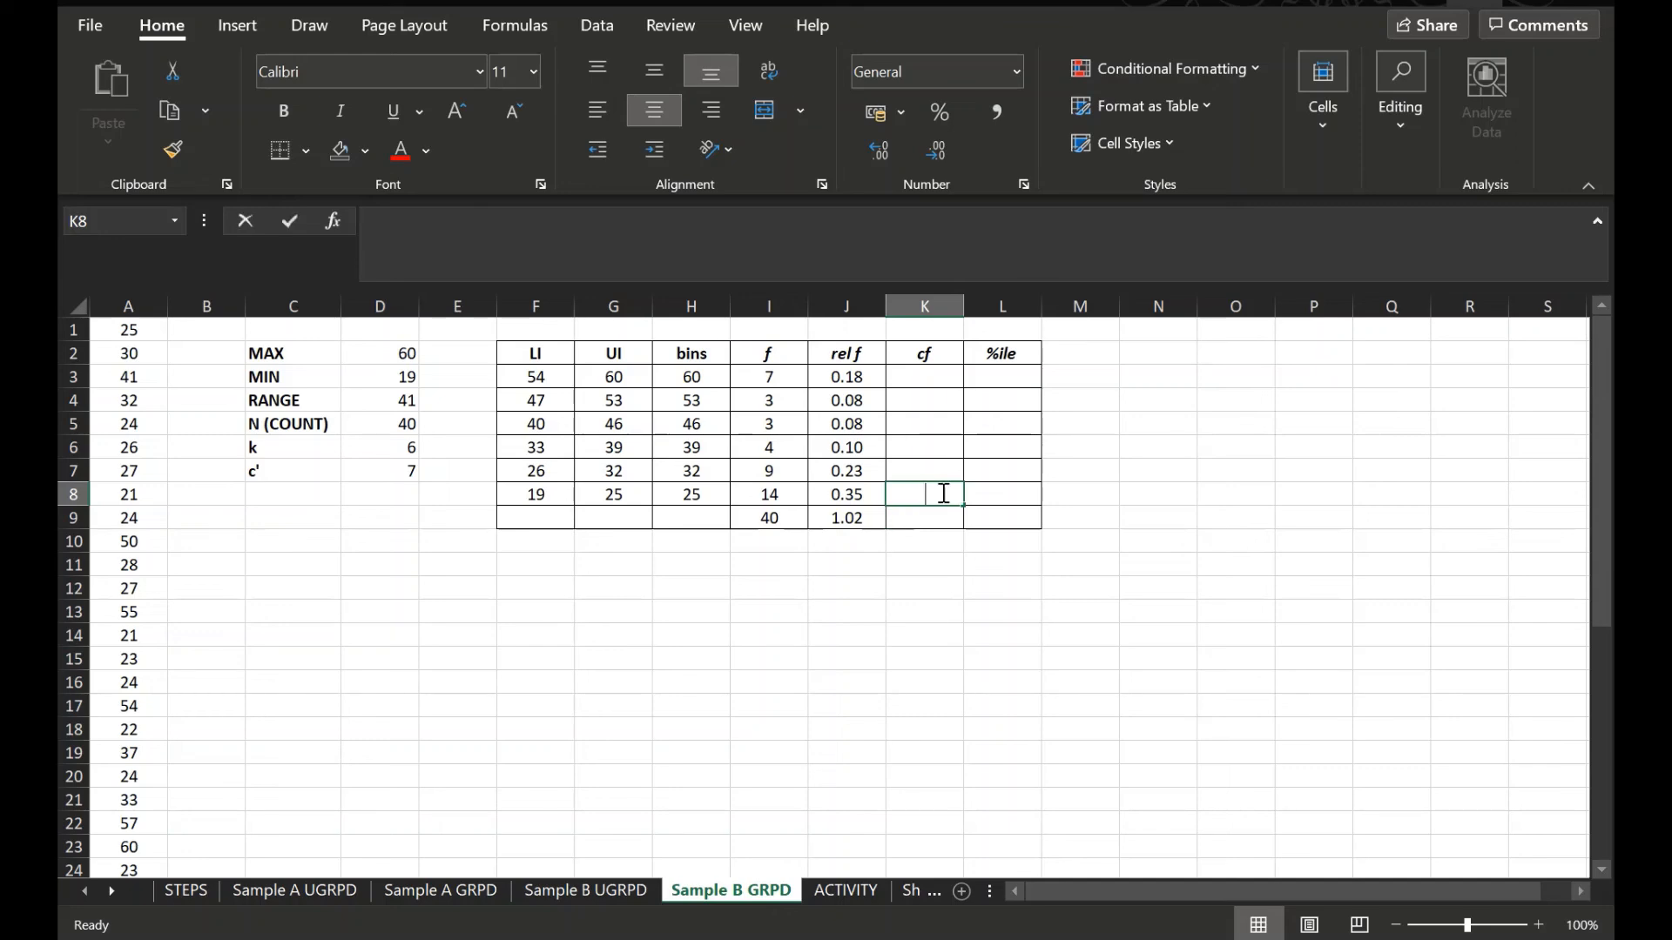
{"action": "type", "text": "14"}
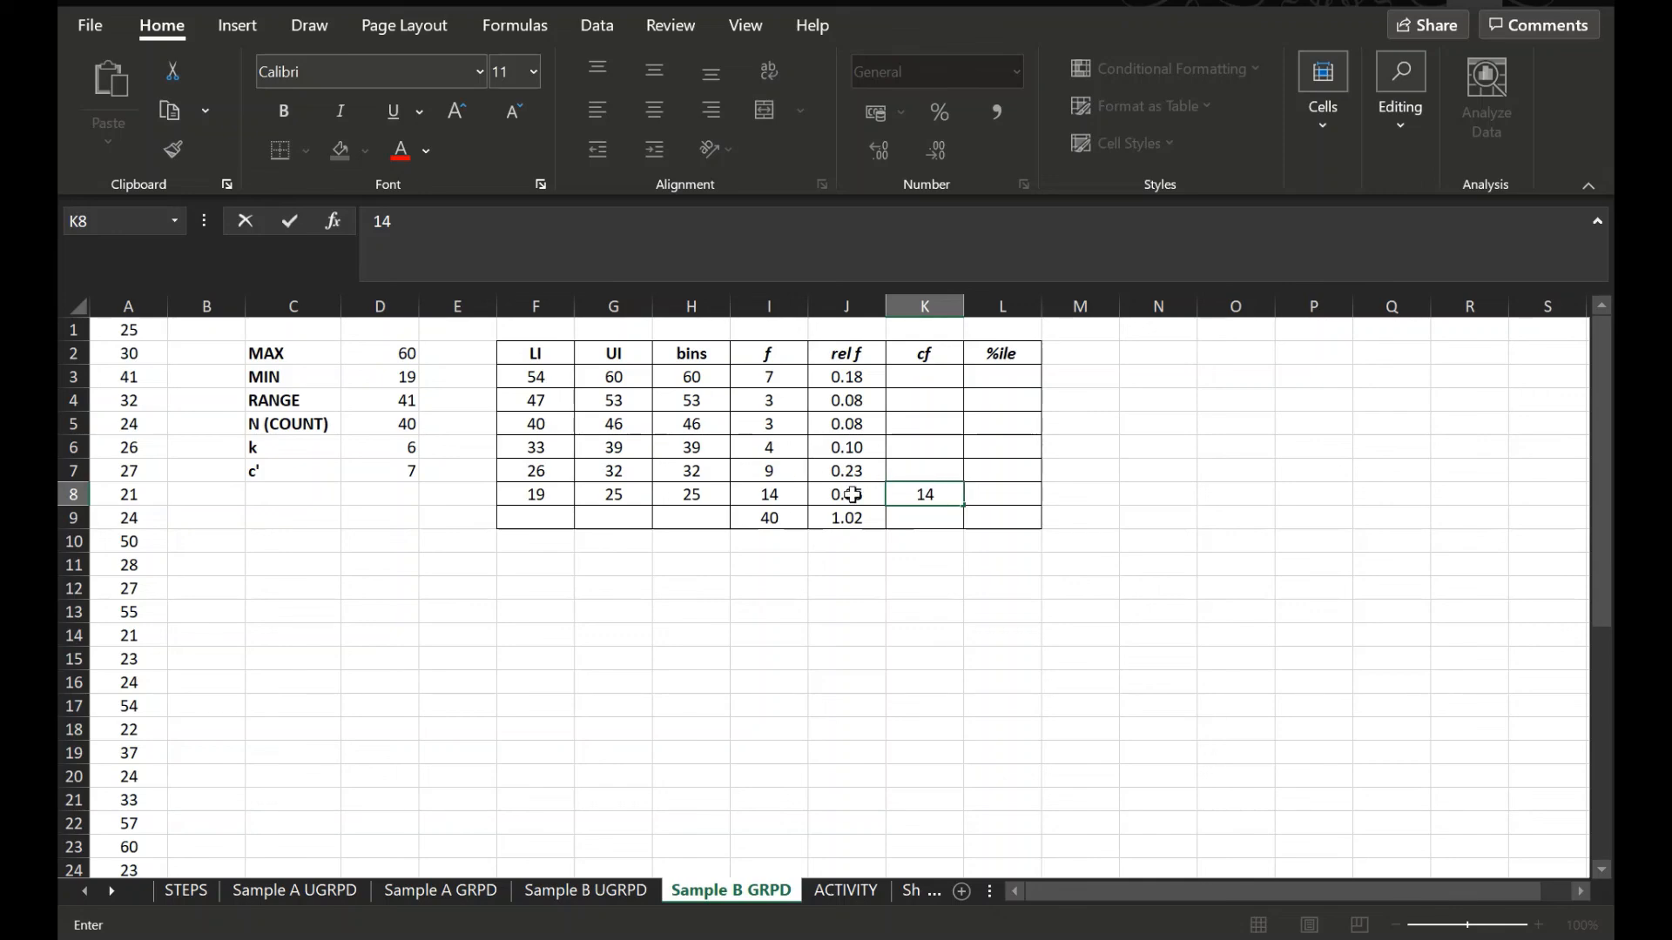
{"action": "left_click", "coordinate": [943, 473]}
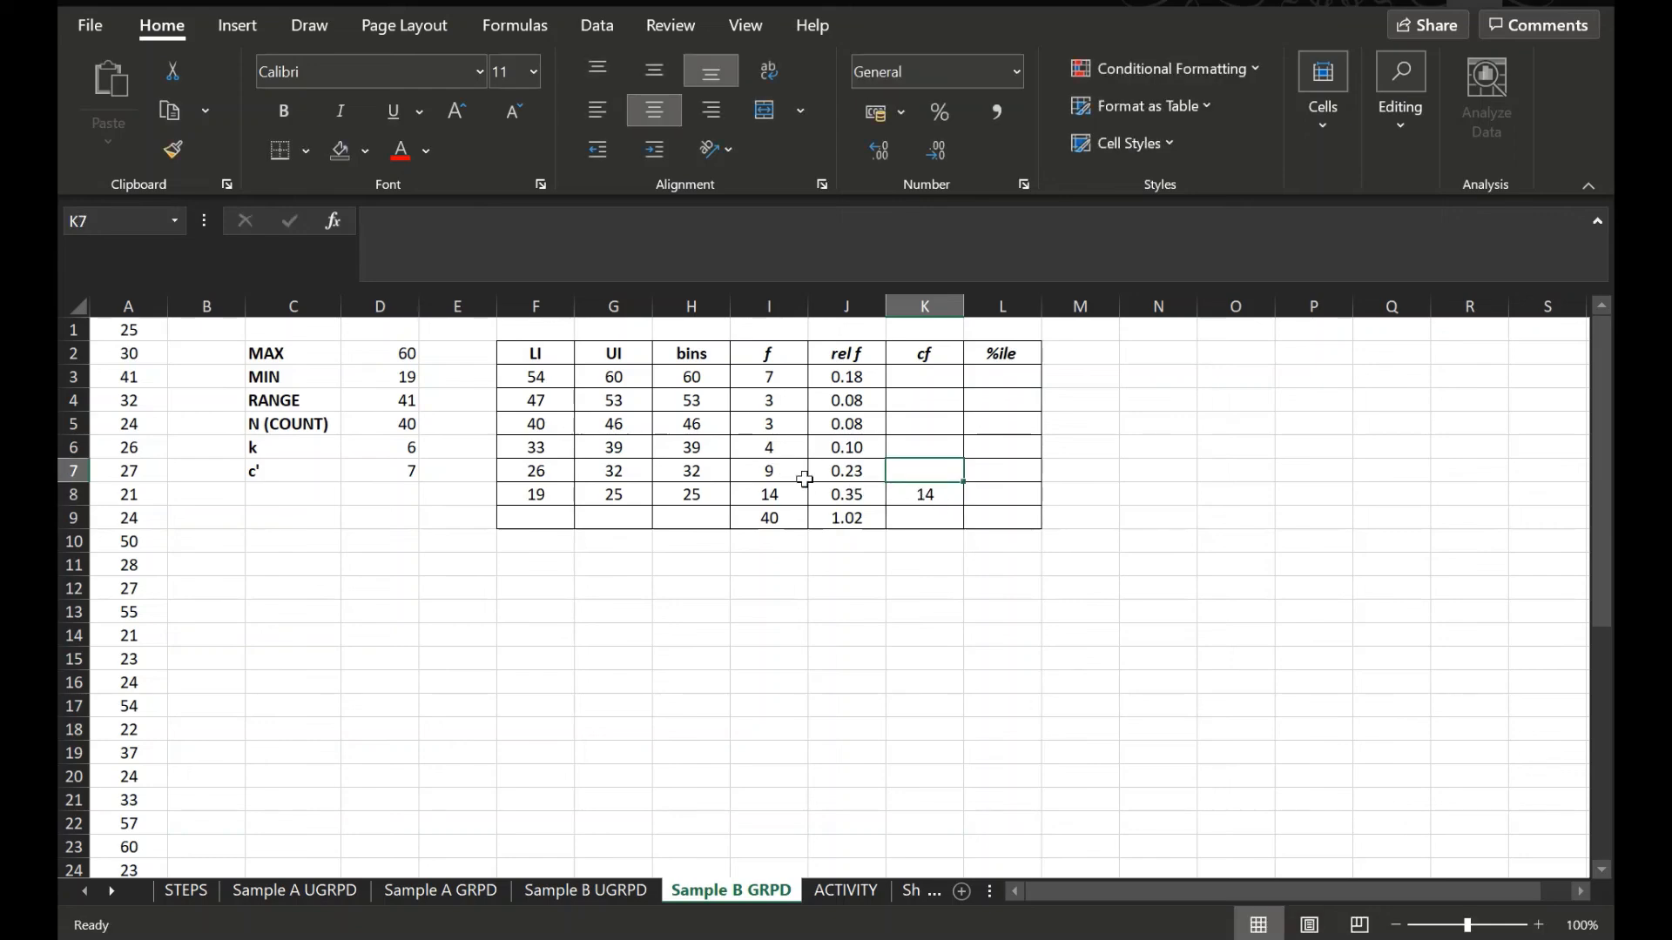
{"action": "type", "text": "="}
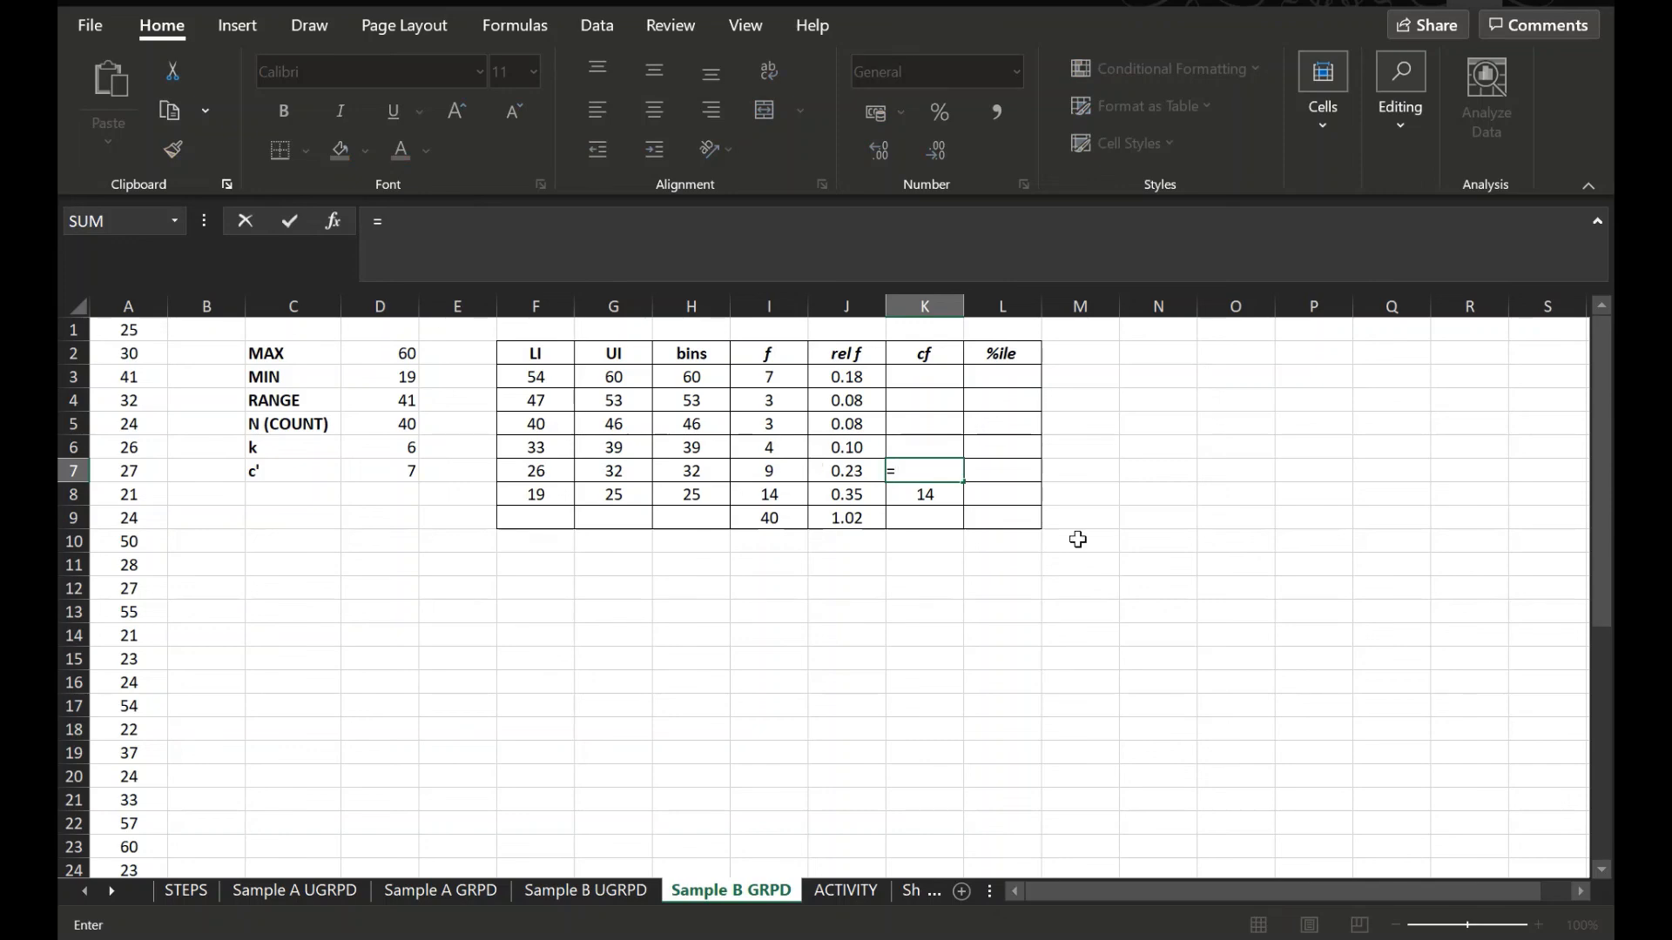
{"action": "left_click", "coordinate": [928, 494]}
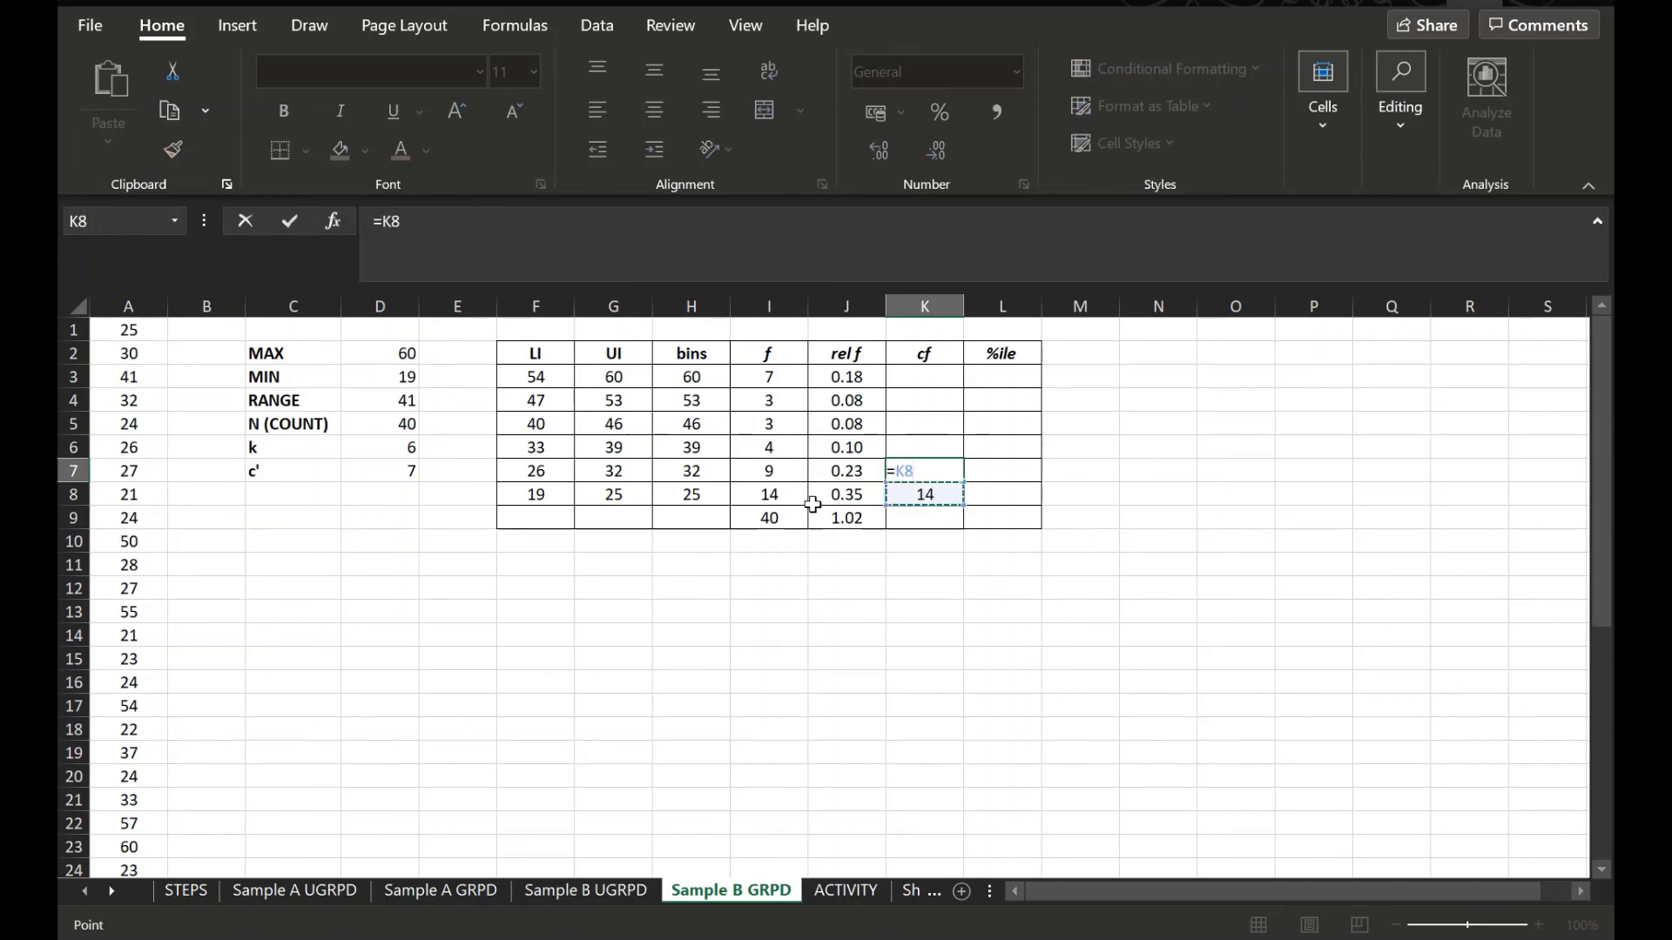
{"action": "type", "text": "+"}
{"action": "left_click", "coordinate": [770, 471]}
{"action": "key", "text": "Return"}
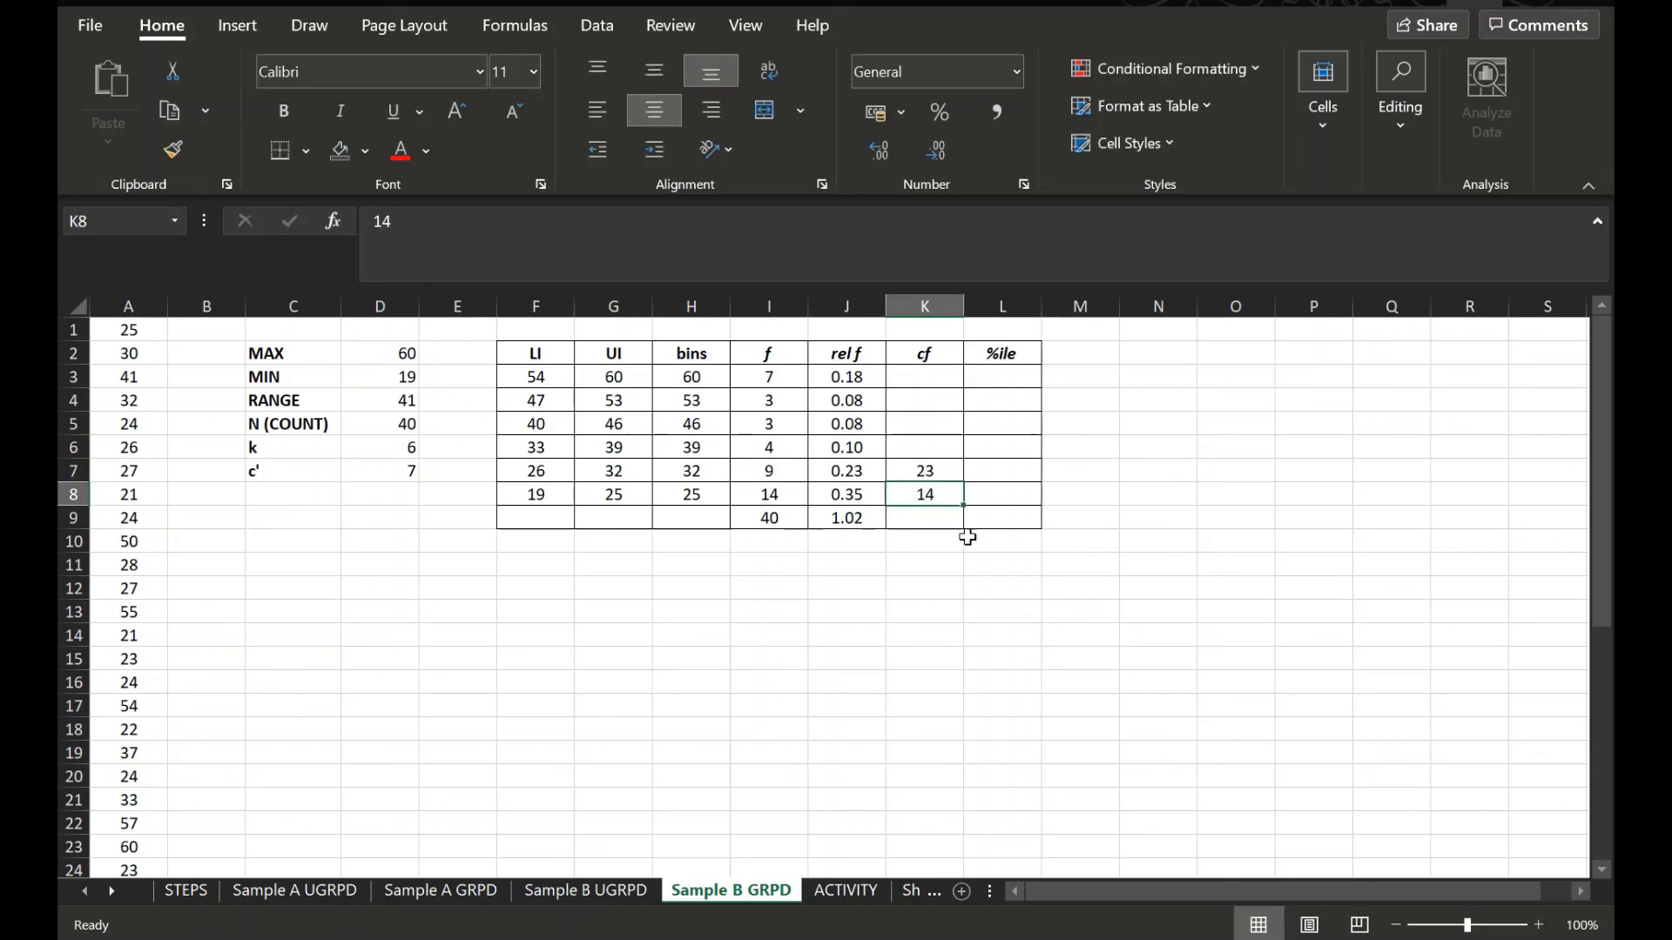
Step: Calculate the cumulative frequency in cell K6 with =K7+I6
{"action": "left_click", "coordinate": [915, 464]}
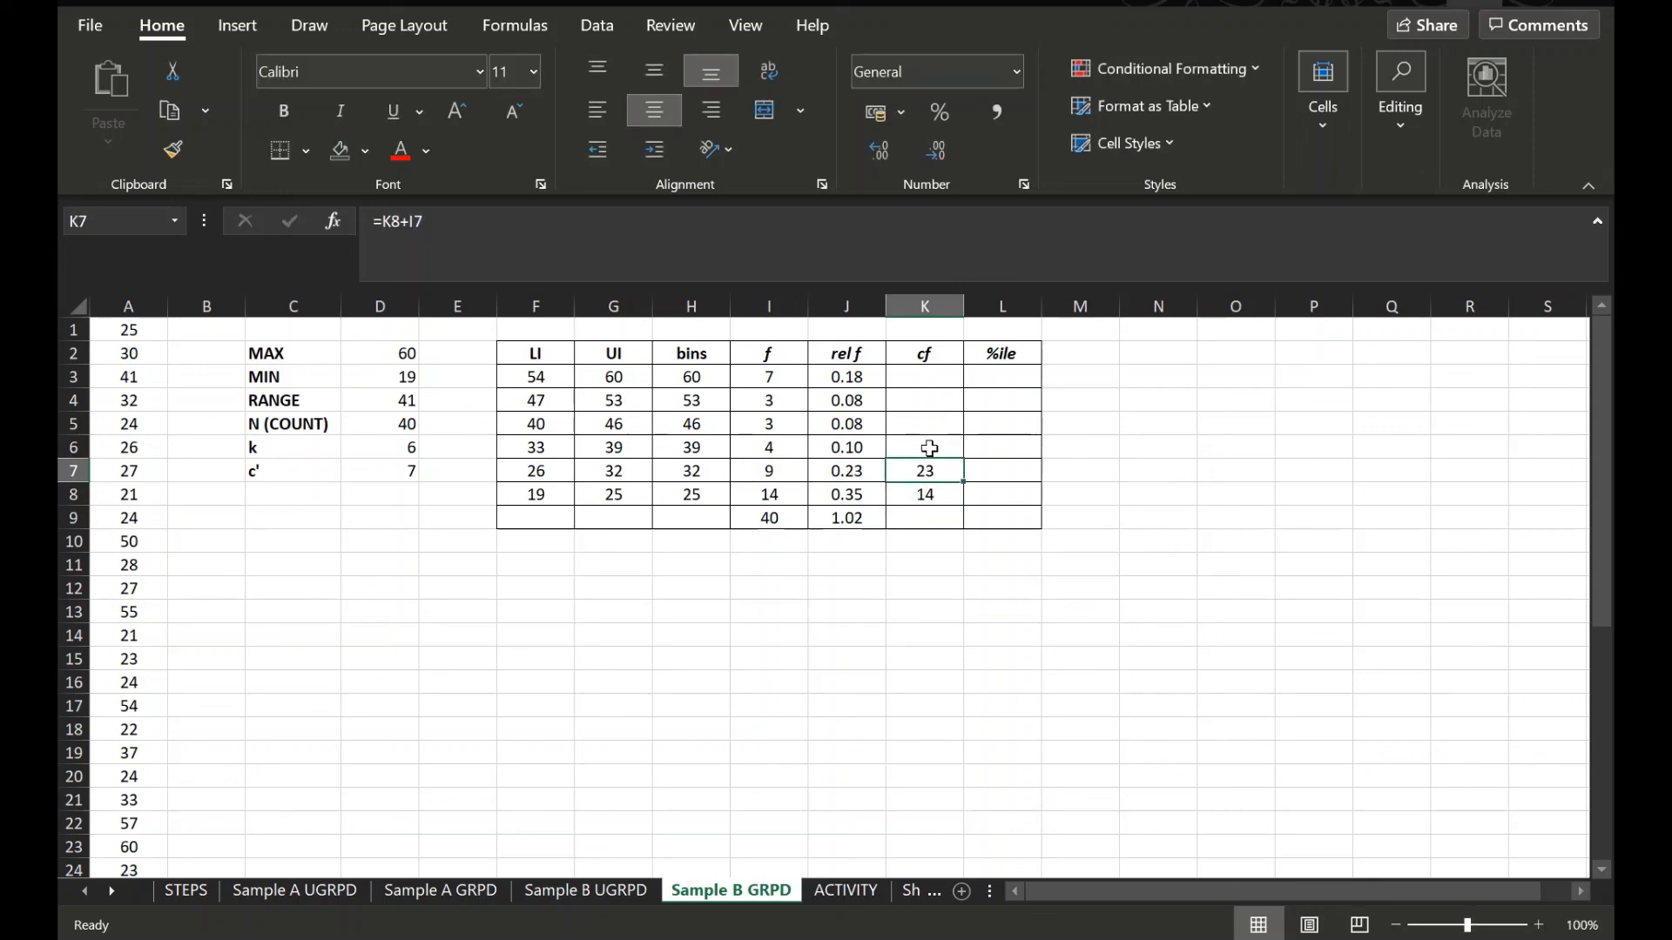
{"action": "left_click", "coordinate": [926, 448]}
{"action": "type", "text": "="}
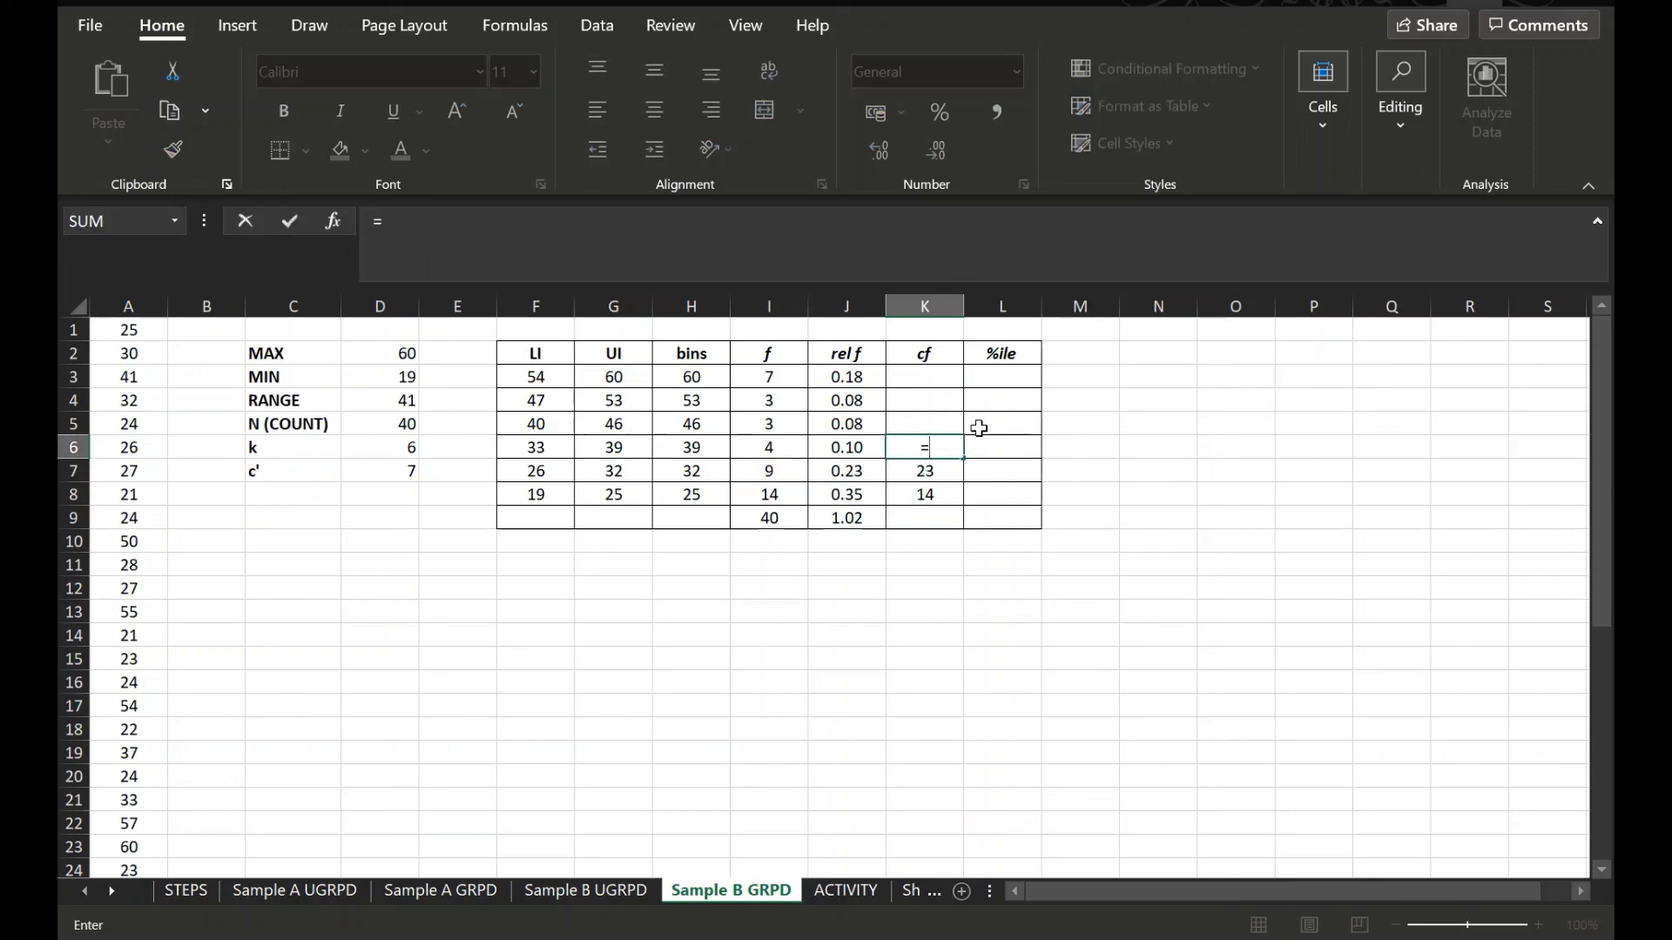
{"action": "left_click", "coordinate": [931, 470]}
{"action": "type", "text": "+"}
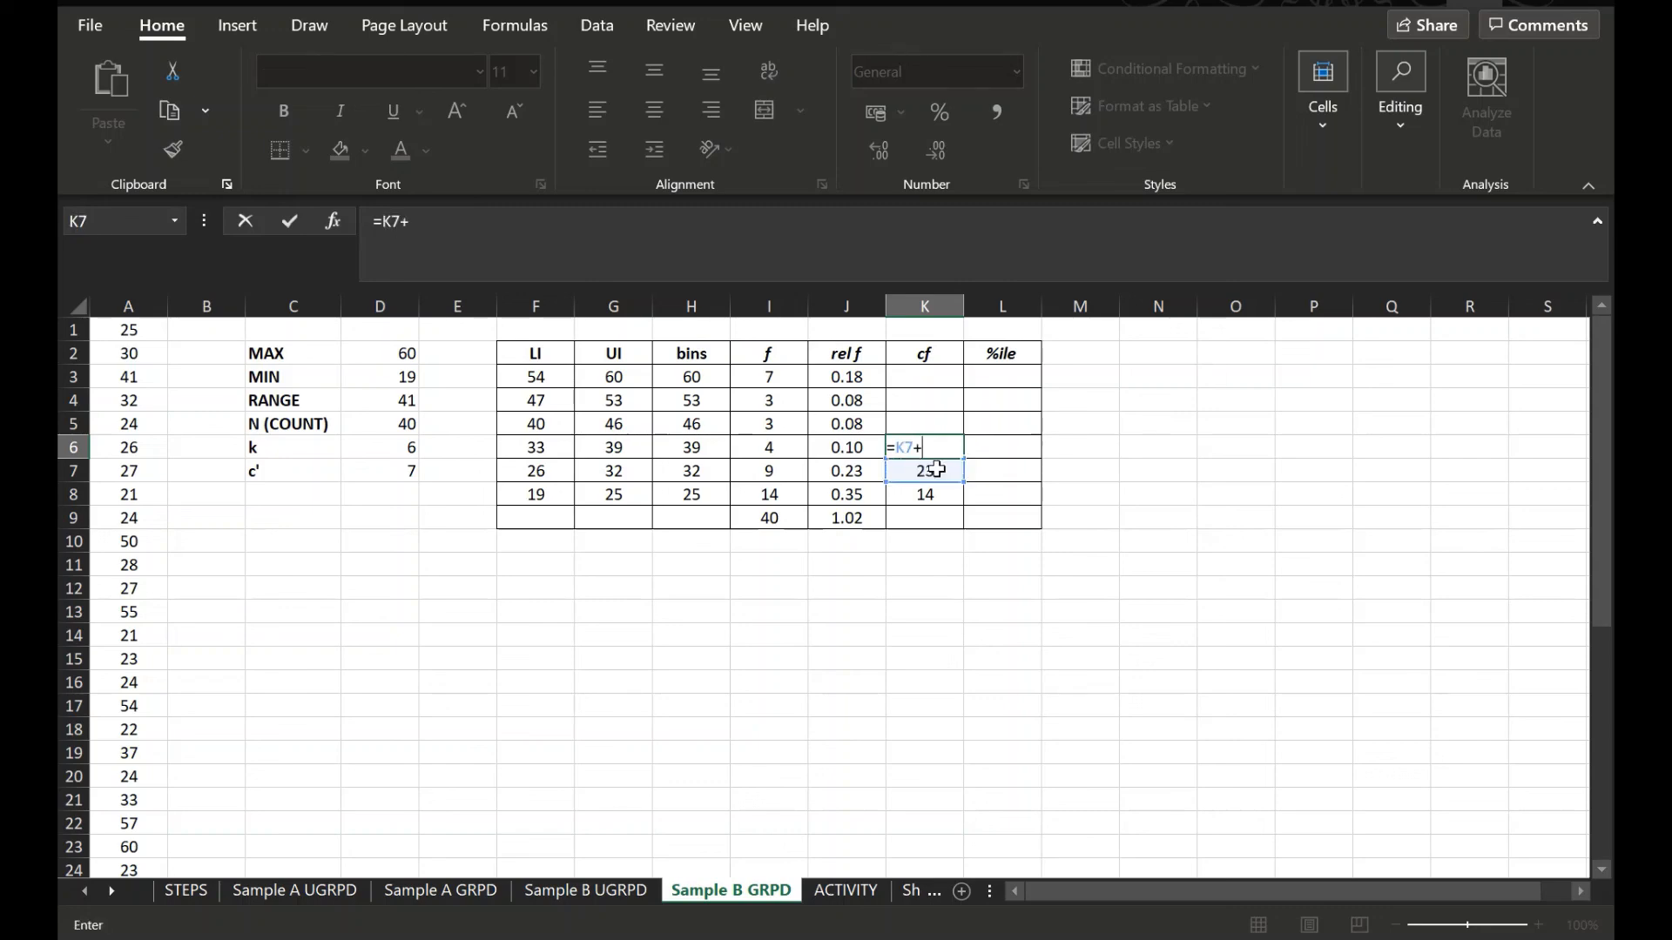
{"action": "left_click", "coordinate": [784, 452]}
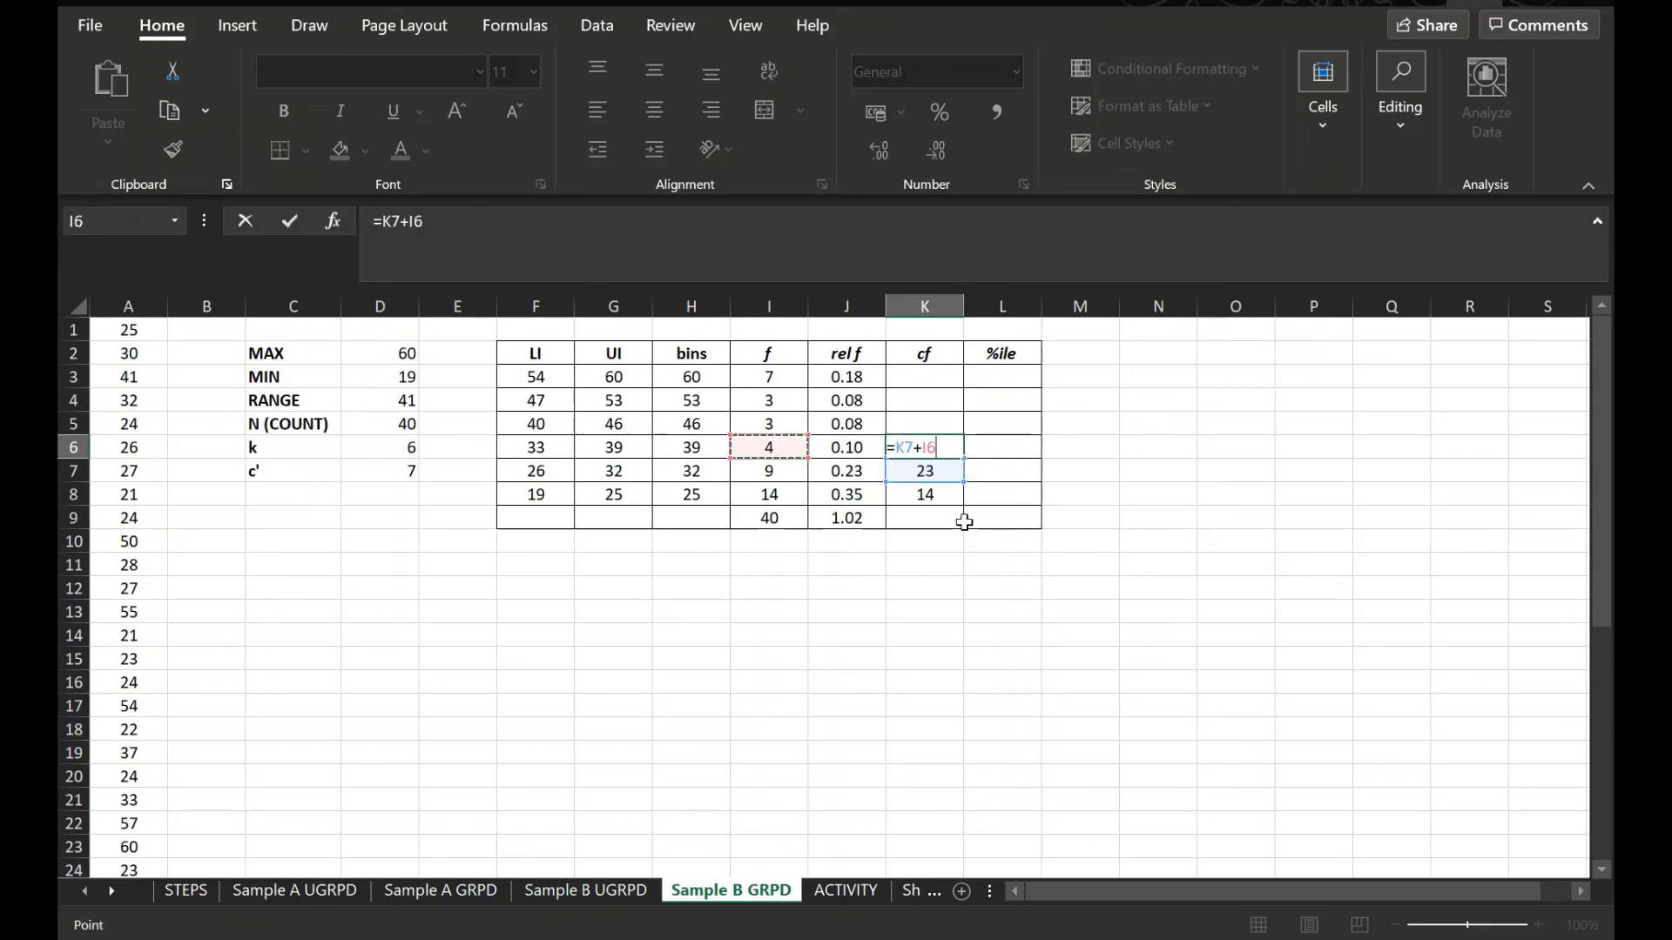
{"action": "key", "text": "Return"}
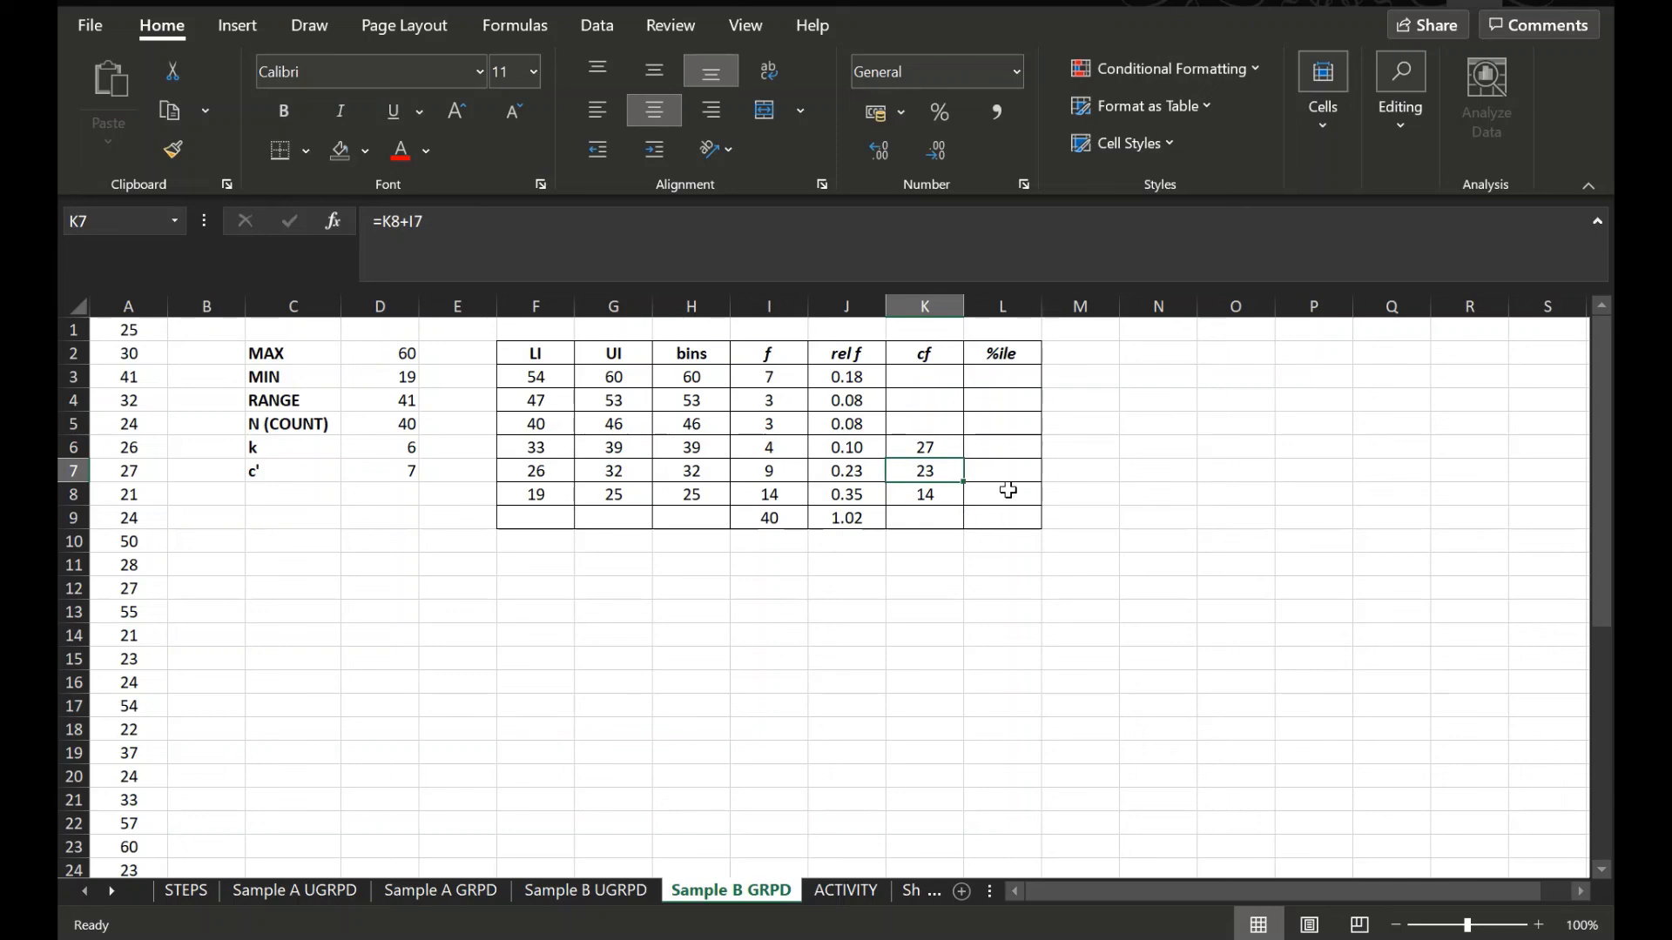
Step: Fill the cumulative frequency formula up through K3 and compare K3 with the total frequency in I9
{"action": "left_click_drag", "start_coordinate": [936, 470], "coordinate": [961, 374]}
{"action": "left_click", "coordinate": [923, 373]}
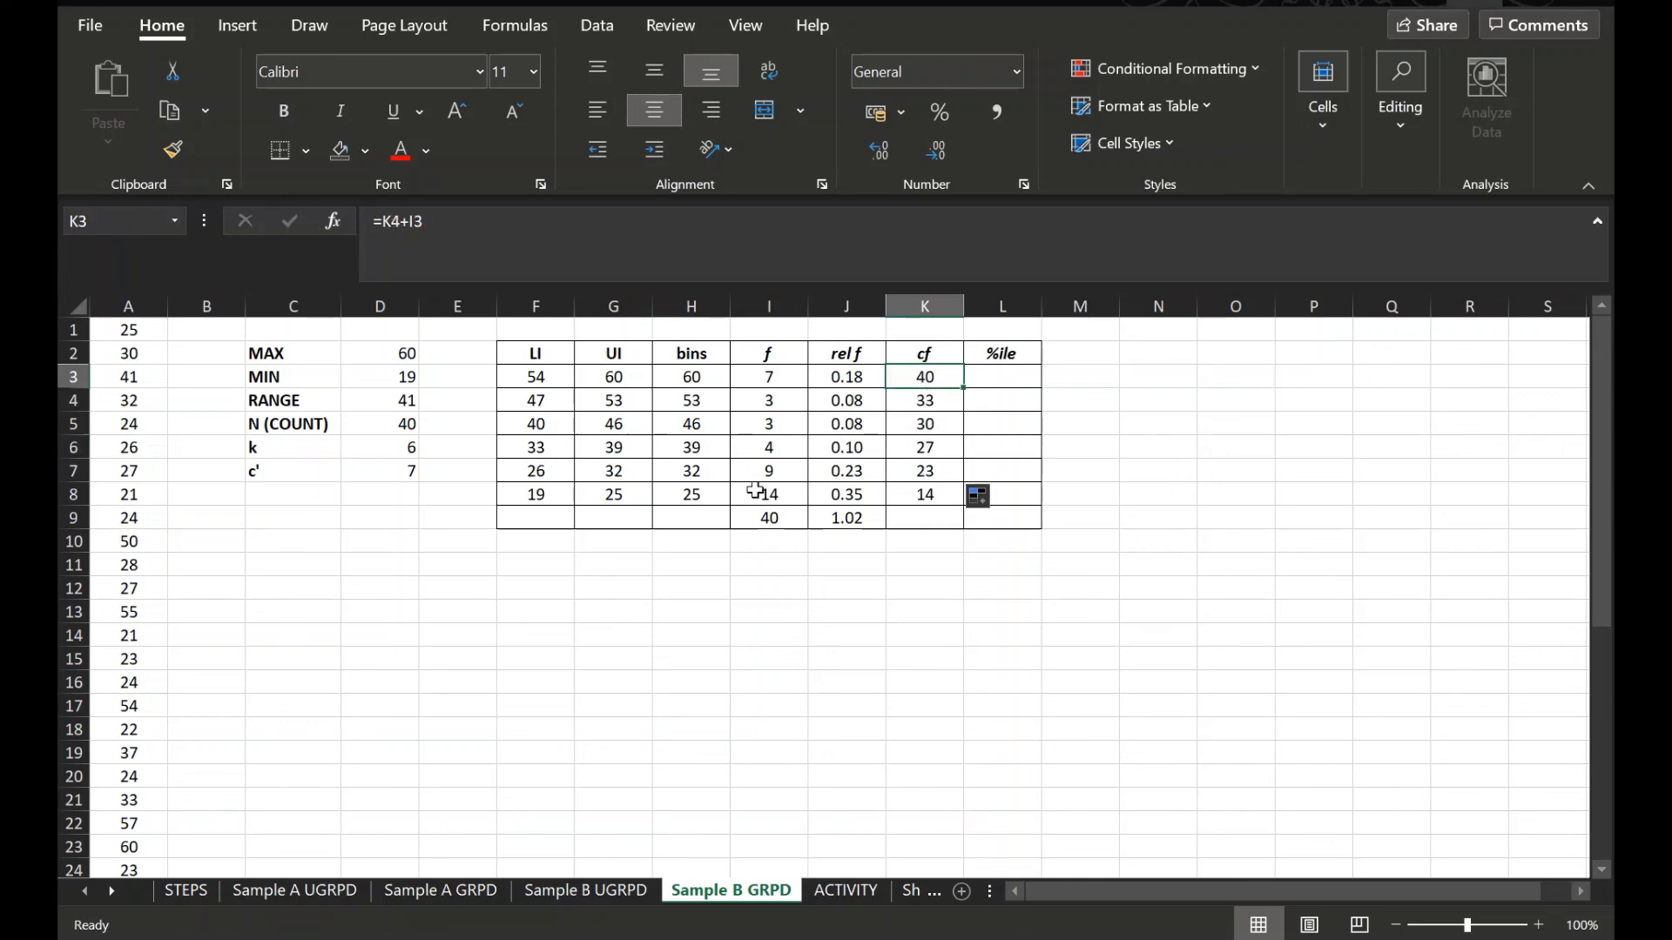
{"action": "left_click", "coordinate": [764, 519]}
{"action": "left_click", "coordinate": [930, 374]}
Step: Calculate the percentile in cell L3 with the formula =K3/$I$9*100, keeping the total frequency reference absolute
{"action": "left_click", "coordinate": [999, 381]}
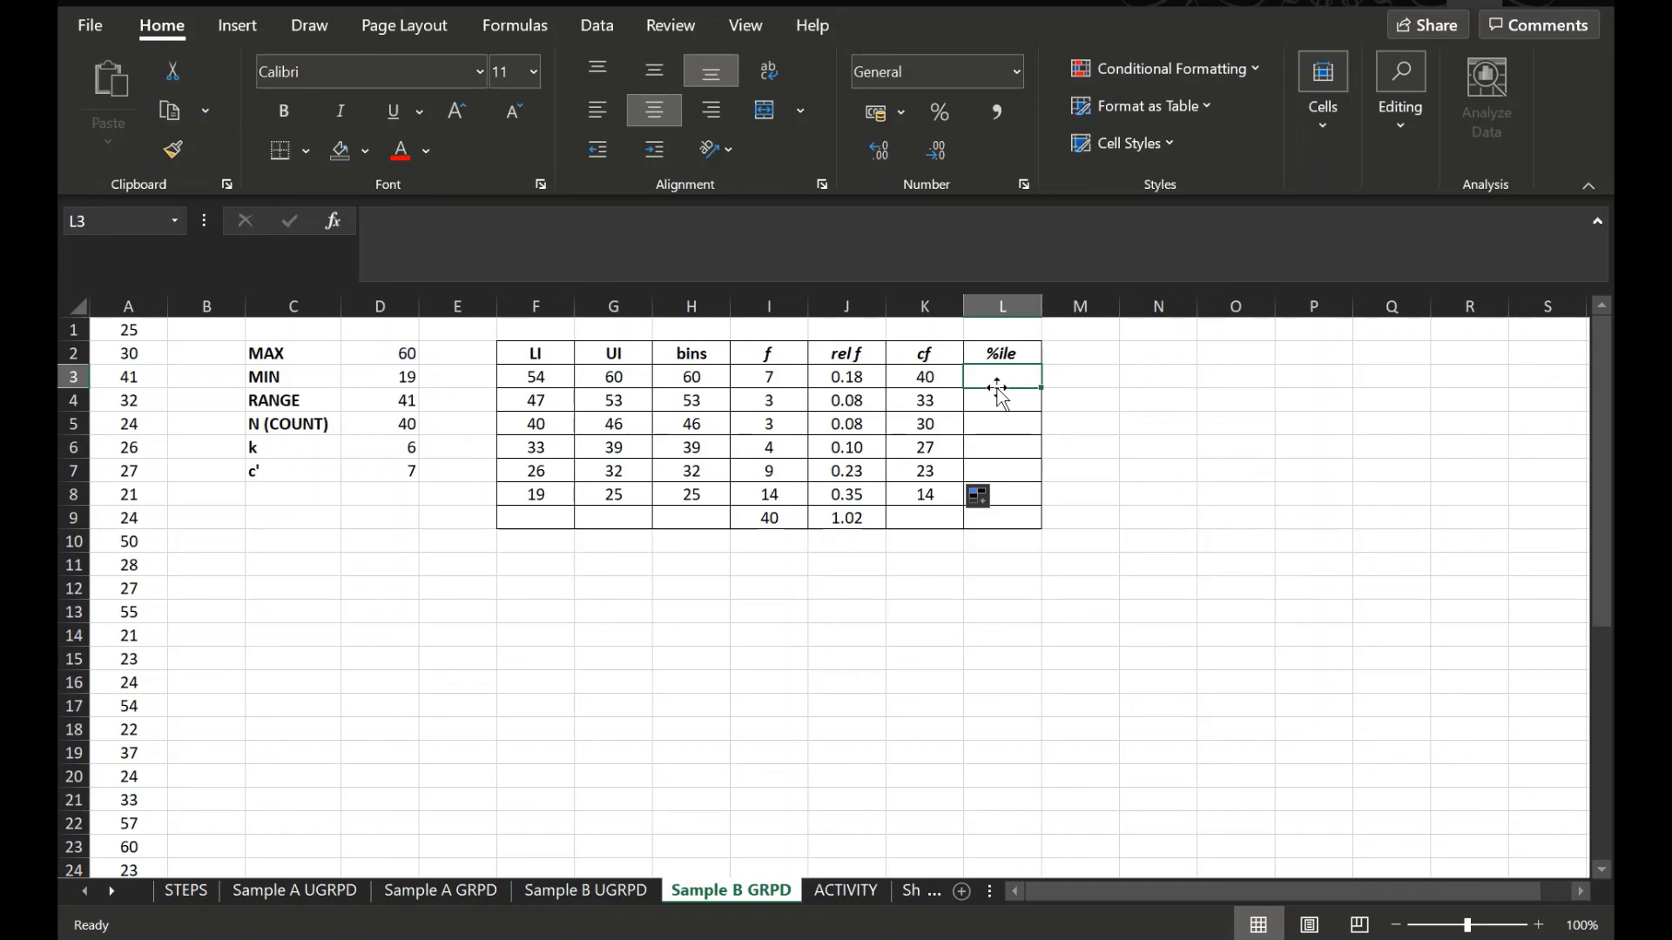
{"action": "type", "text": "="}
{"action": "left_click", "coordinate": [930, 380]}
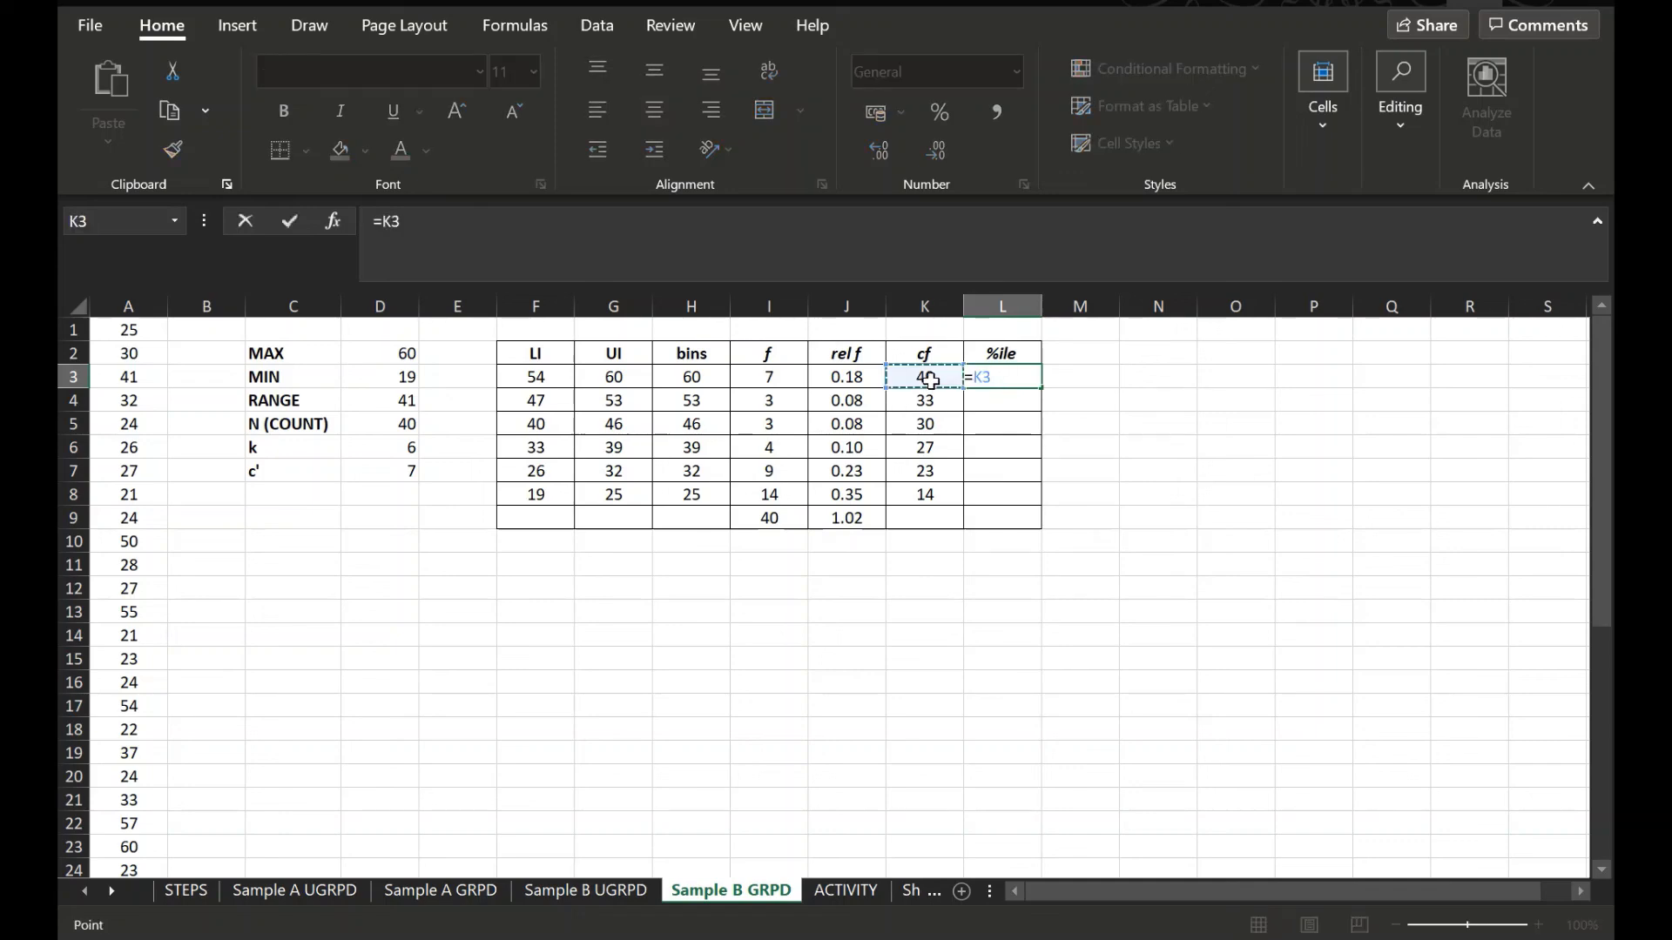
{"action": "type", "text": "/"}
{"action": "left_click", "coordinate": [786, 524]}
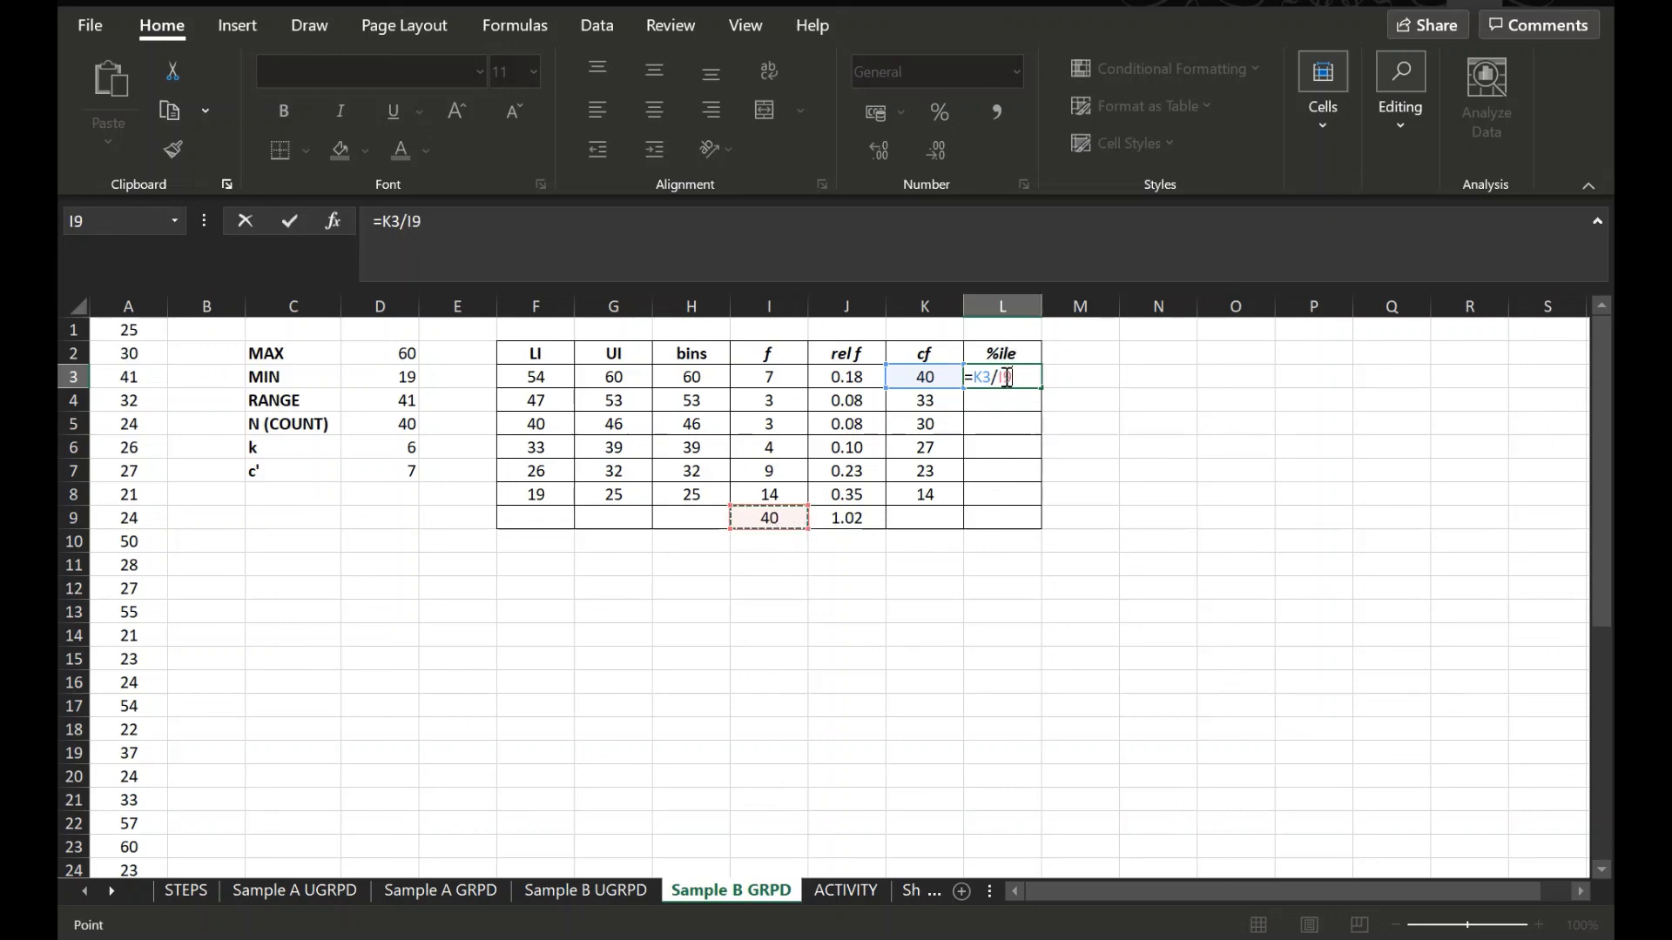
{"action": "left_click", "coordinate": [1003, 377]}
{"action": "type", "text": "$"}
{"action": "type", "text": "$"}
{"action": "type", "text": "*100"}
{"action": "key", "text": "Return"}
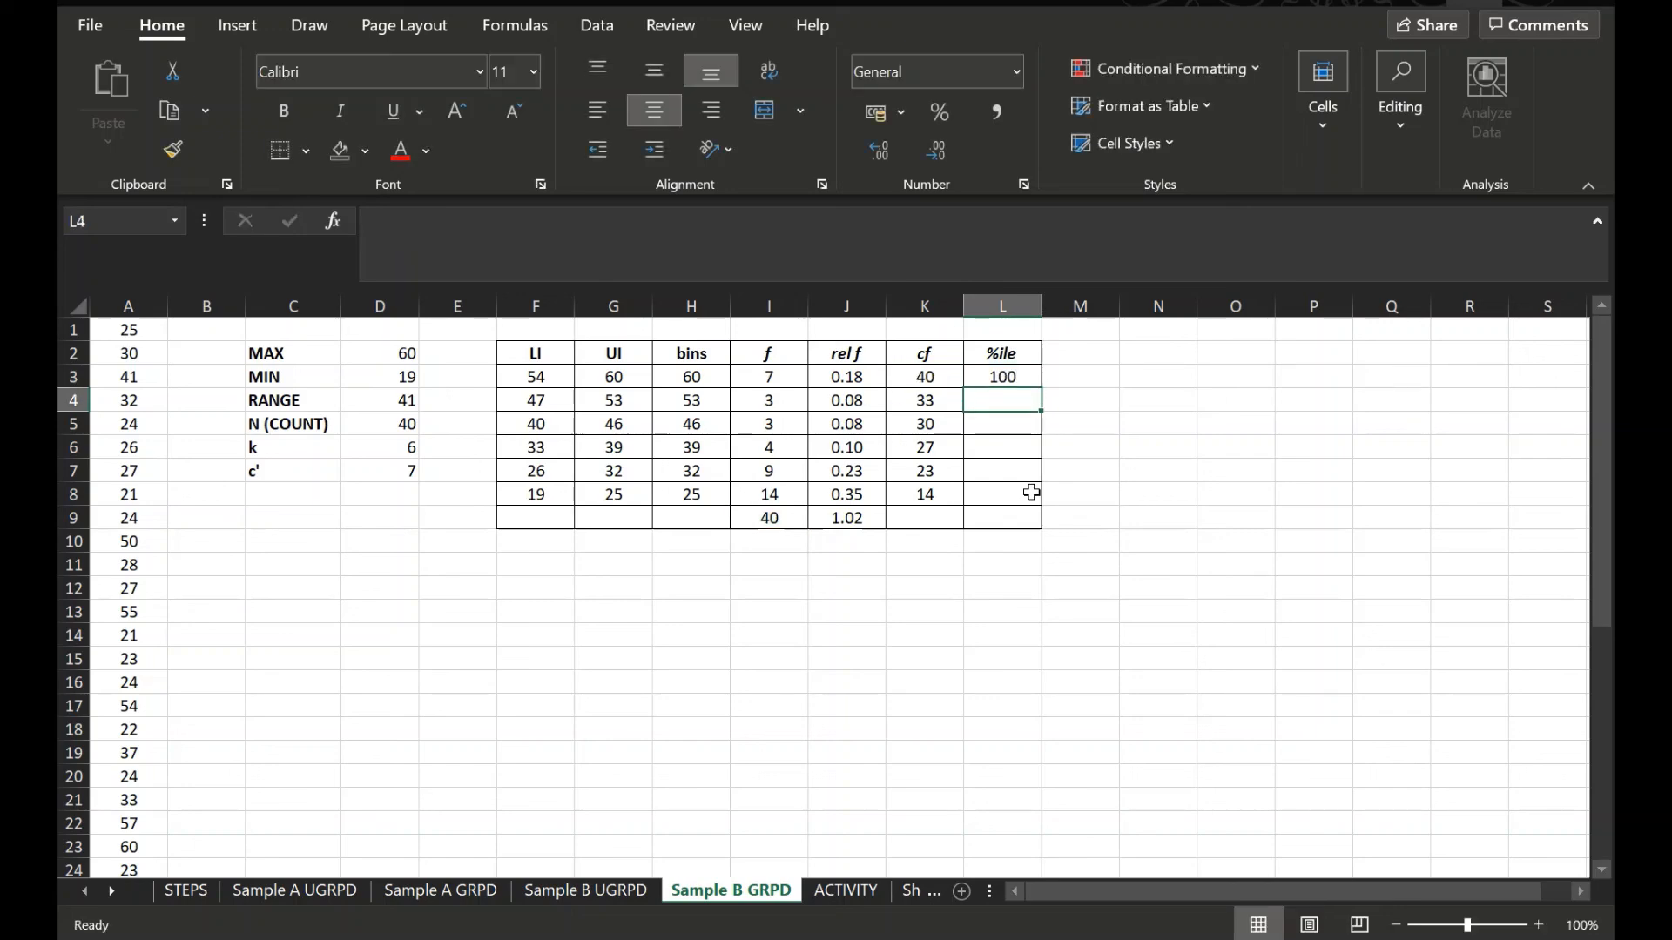
Step: Fill the percentile formula from L3 down through L8
{"action": "left_click", "coordinate": [1014, 377]}
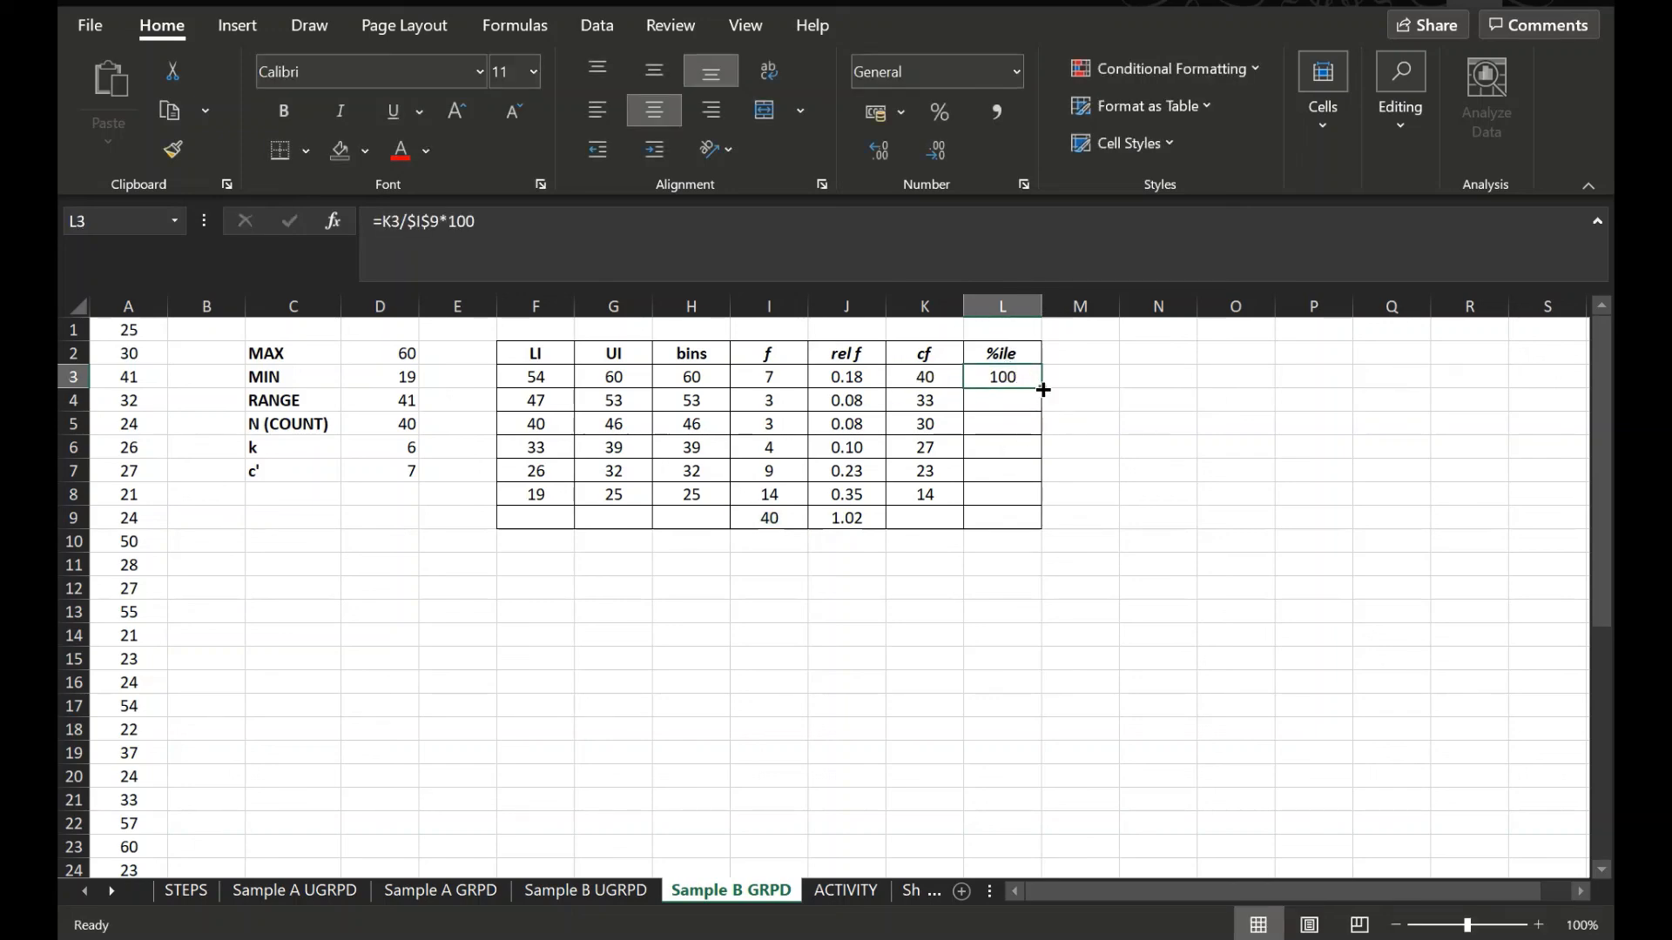
{"action": "mouse_move", "coordinate": [1043, 390]}
{"action": "left_mouse_down"}
{"action": "mouse_move", "coordinate": [1033, 499]}
{"action": "mouse_move", "coordinate": [1044, 388]}
{"action": "left_mouse_up"}
{"action": "double_click", "coordinate": [1042, 388]}
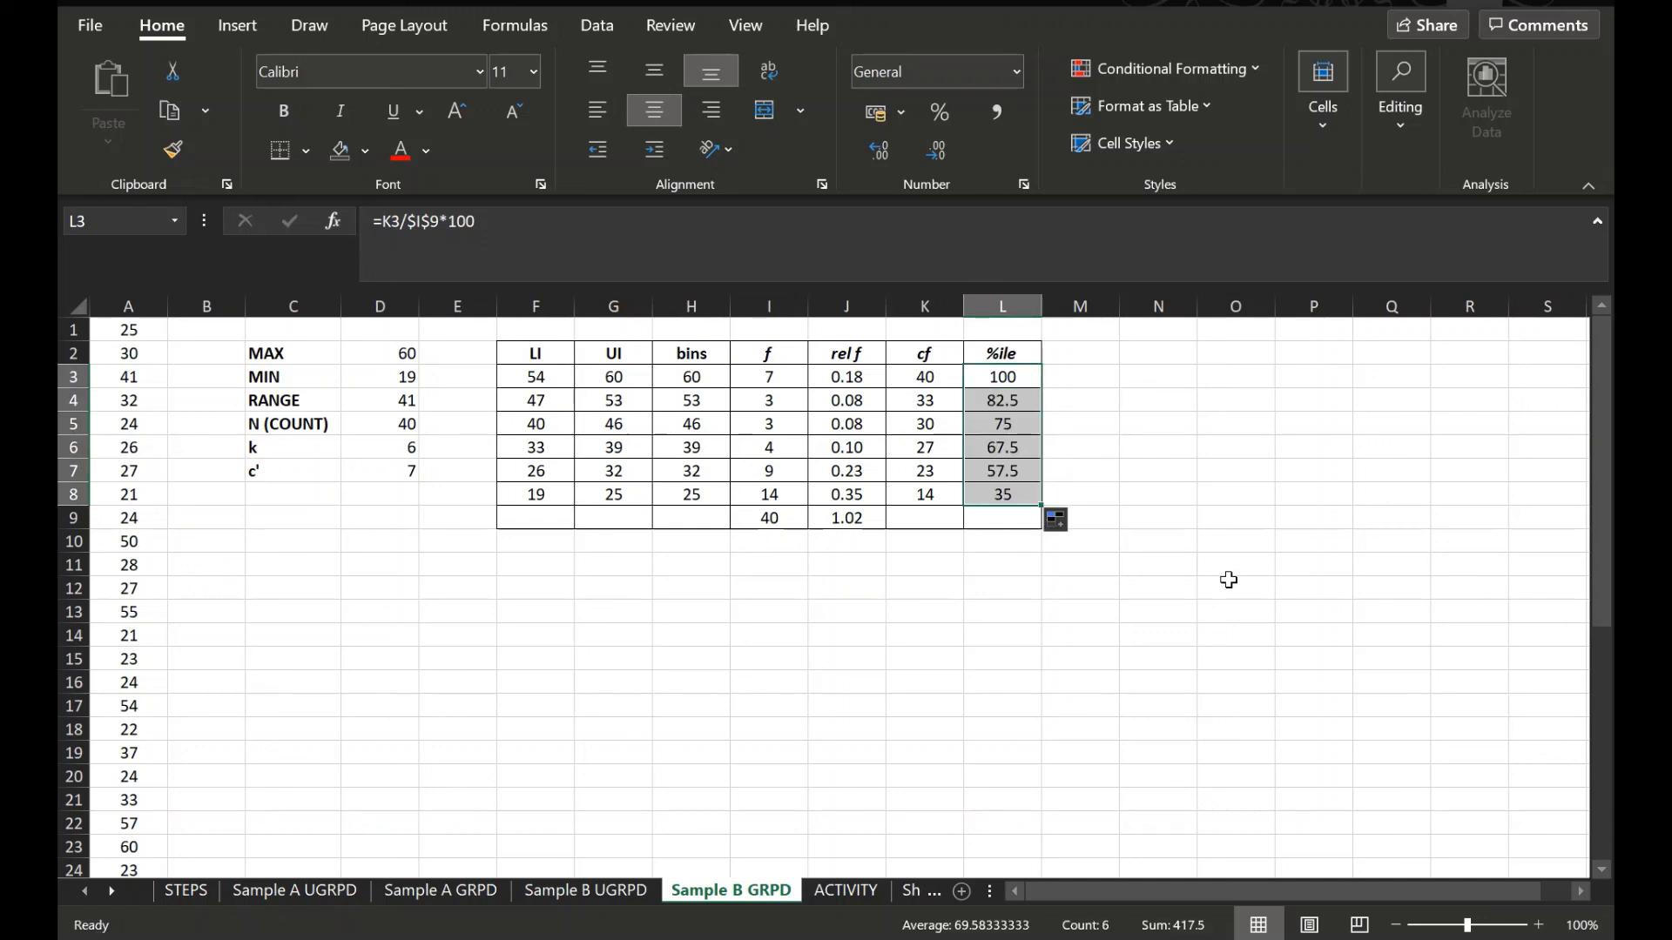
Step: Format the percentiles in L3:L8 to show whole numbers without decimal places
{"action": "left_click", "coordinate": [1013, 405]}
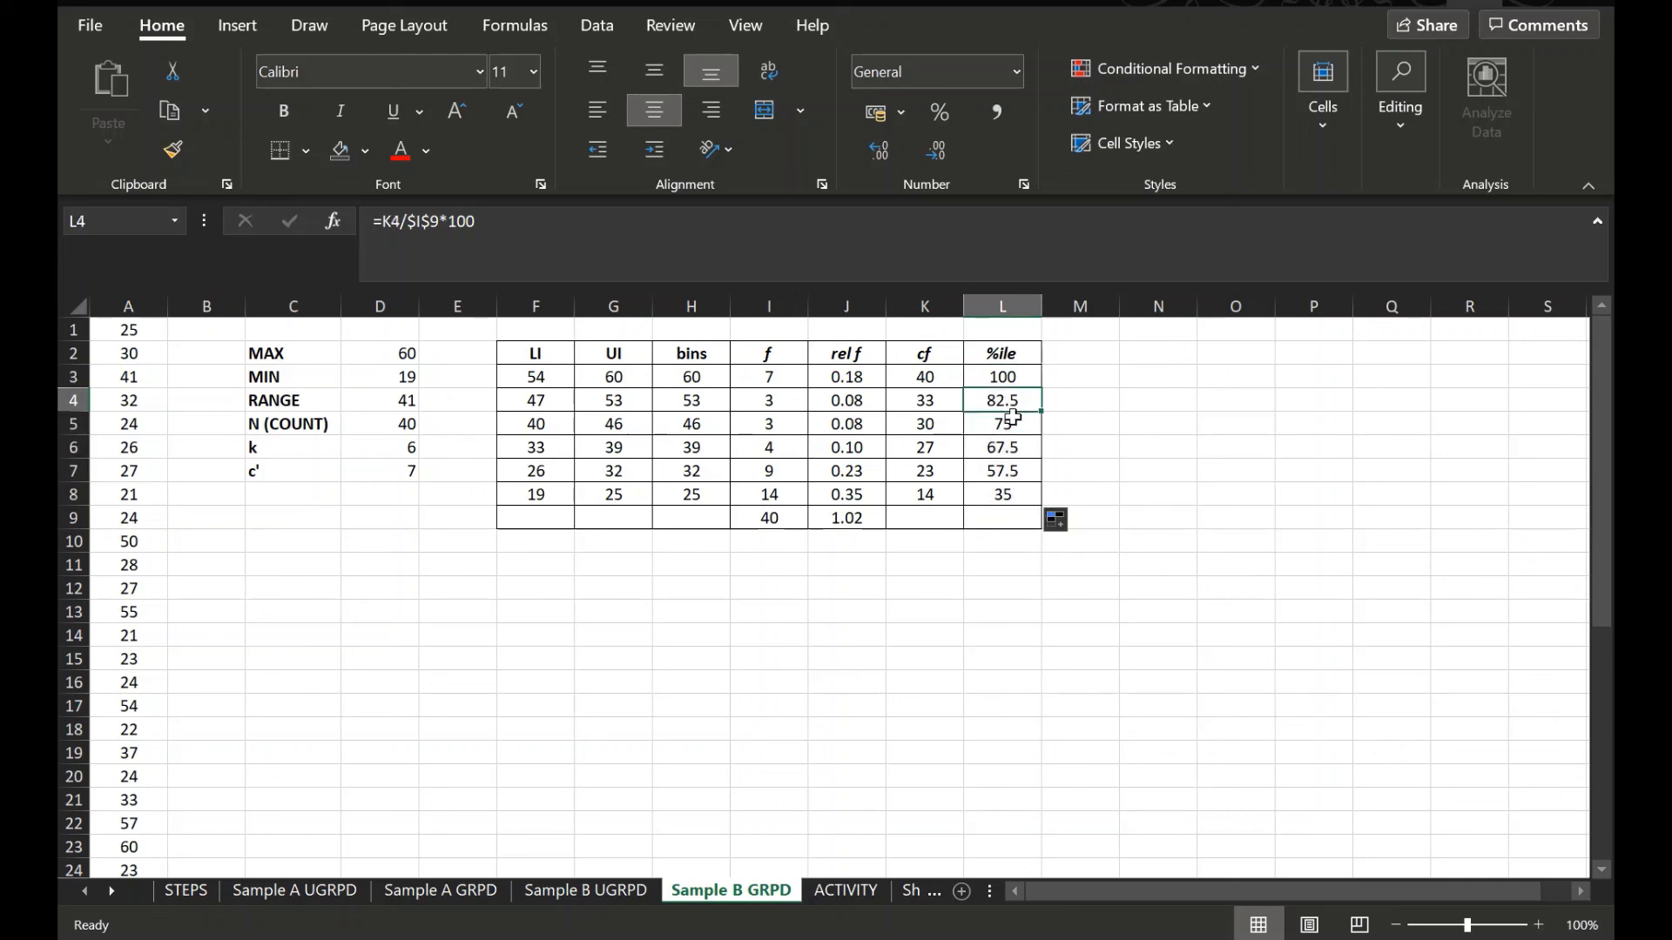
{"action": "left_click", "coordinate": [936, 152]}
{"action": "left_click", "coordinate": [1002, 425]}
{"action": "left_click", "coordinate": [1015, 445]}
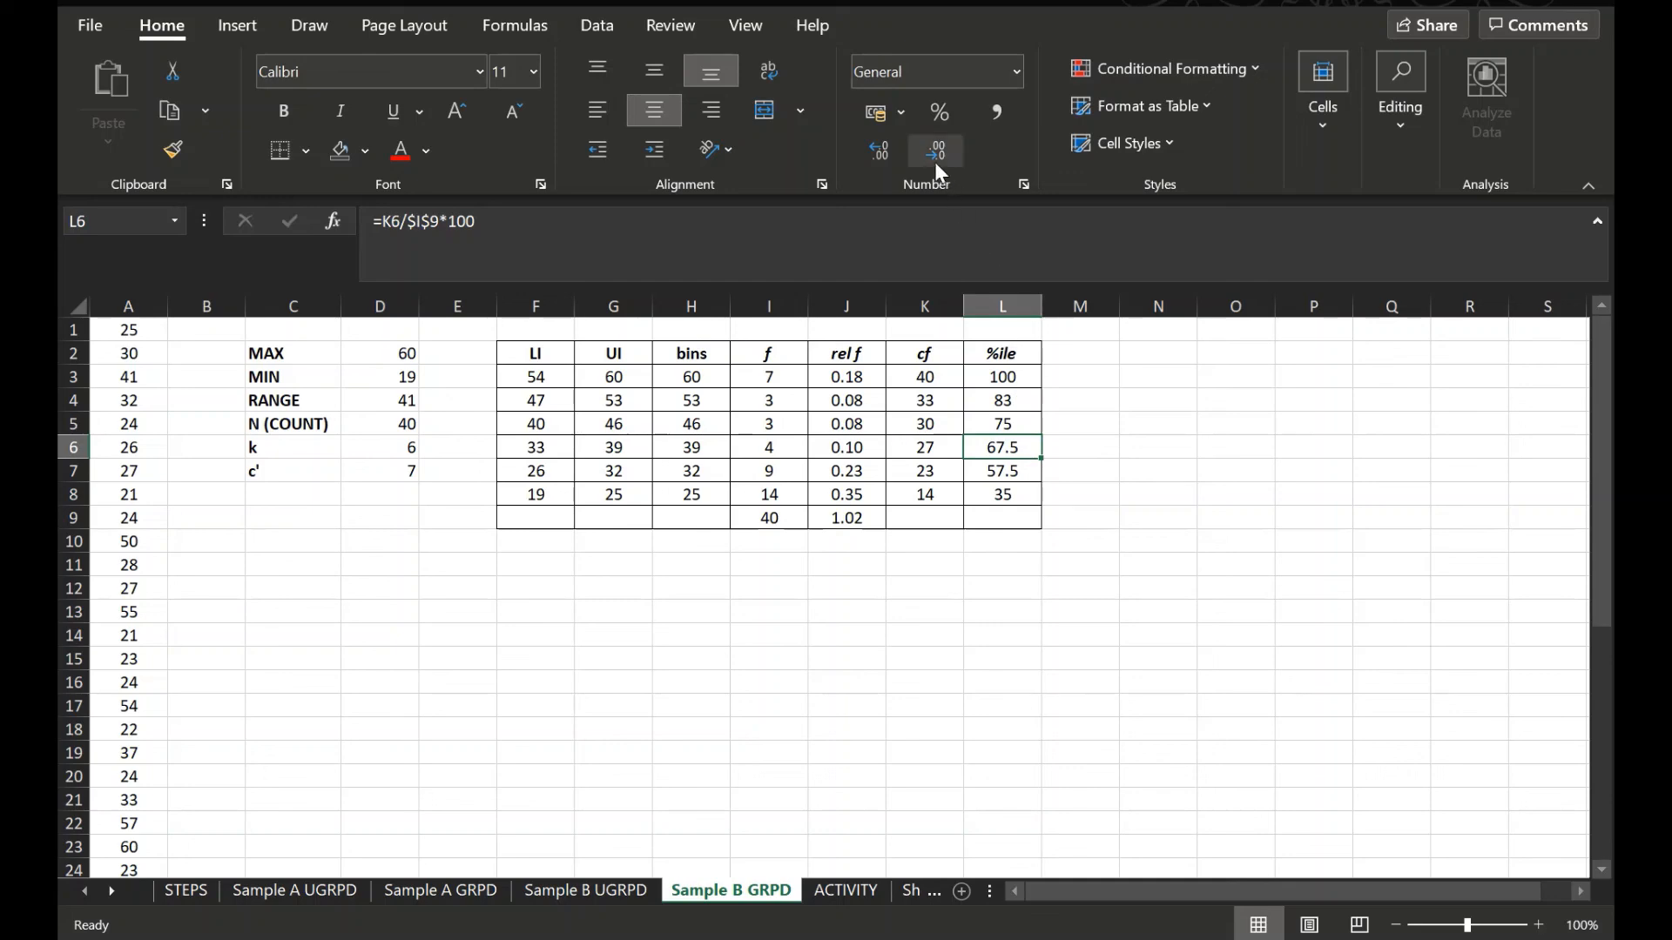
{"action": "left_click_drag", "start_coordinate": [1006, 377], "coordinate": [1013, 494]}
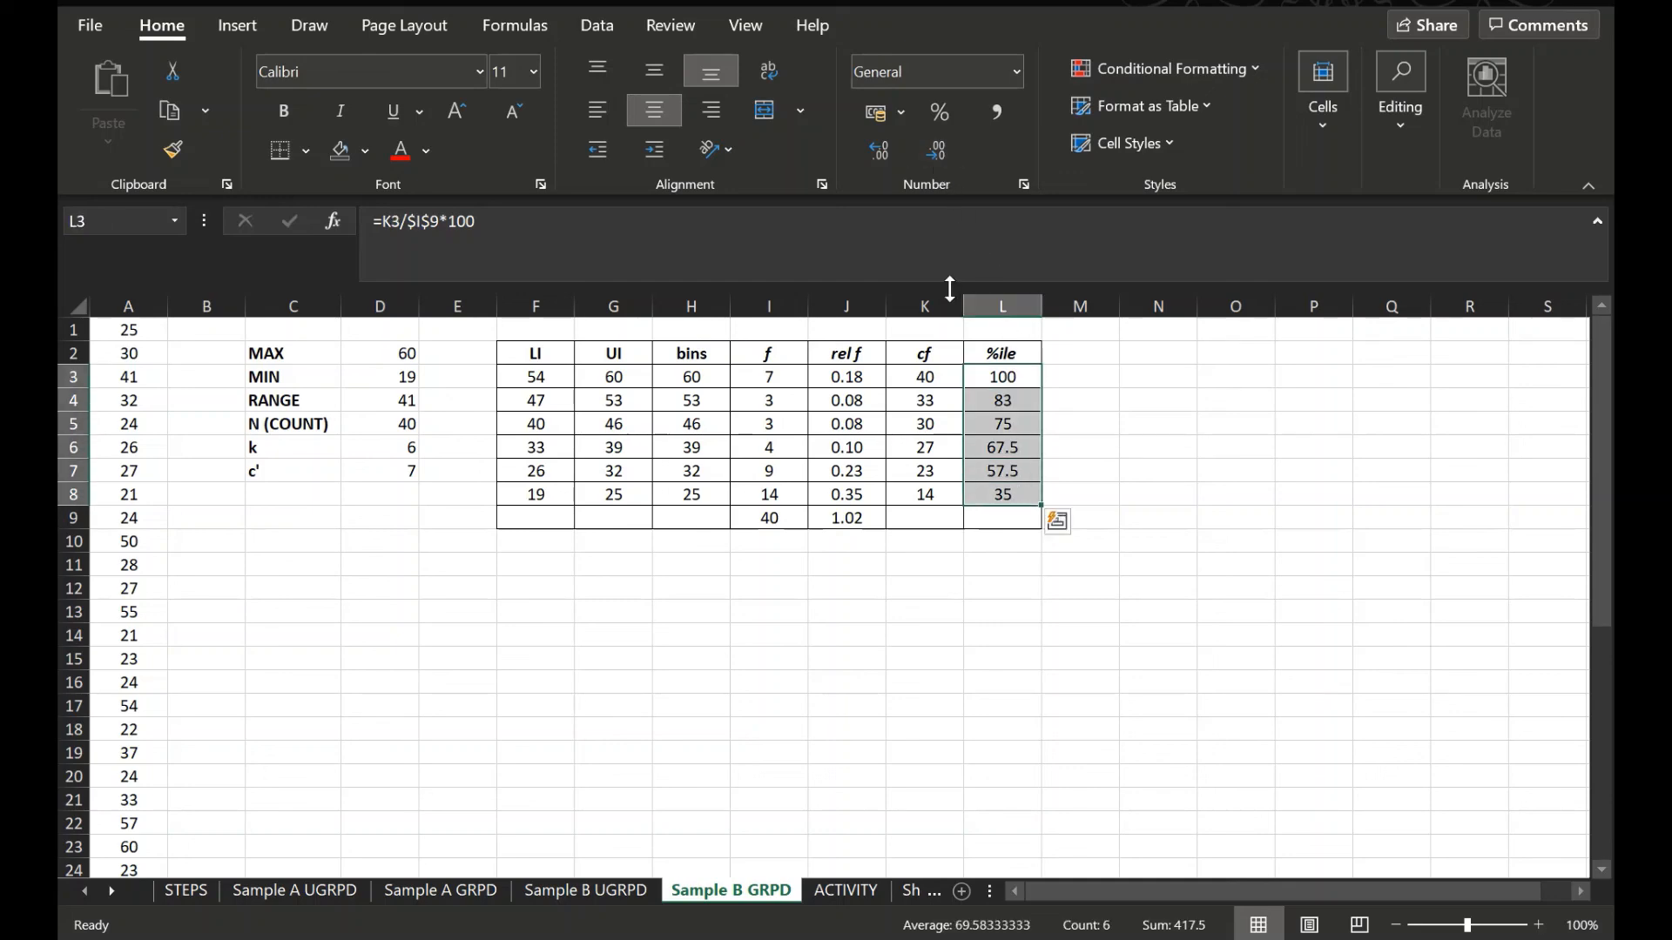
{"action": "left_click", "coordinate": [929, 153]}
{"action": "left_click_drag", "start_coordinate": [1285, 572], "coordinate": [1297, 589]}
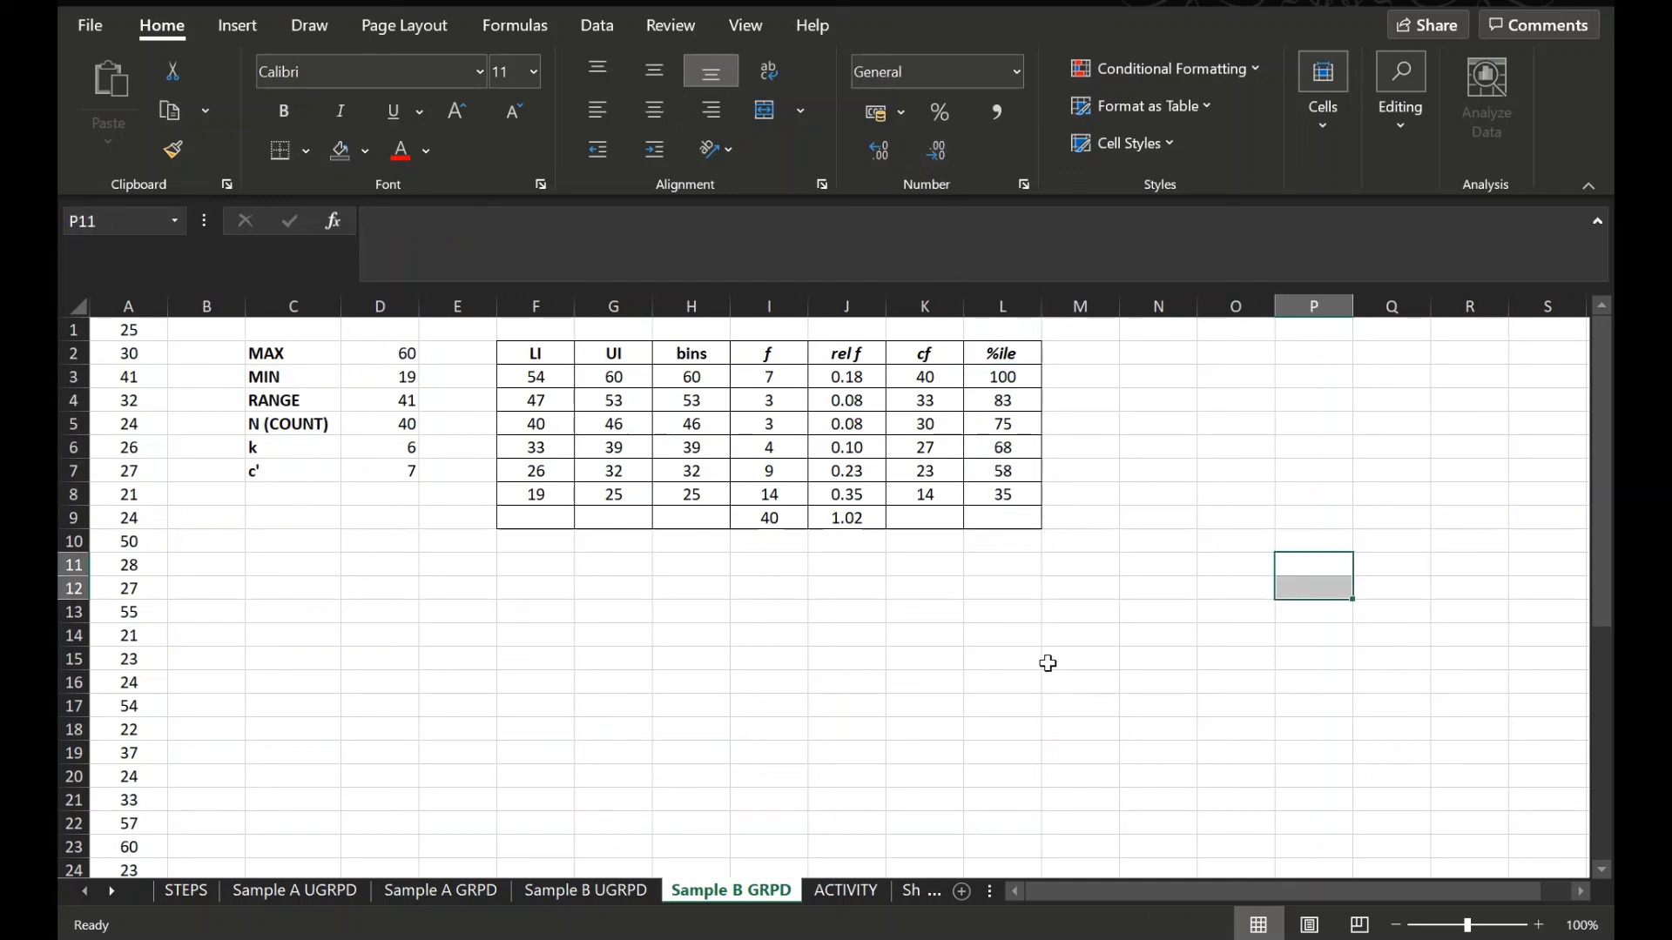